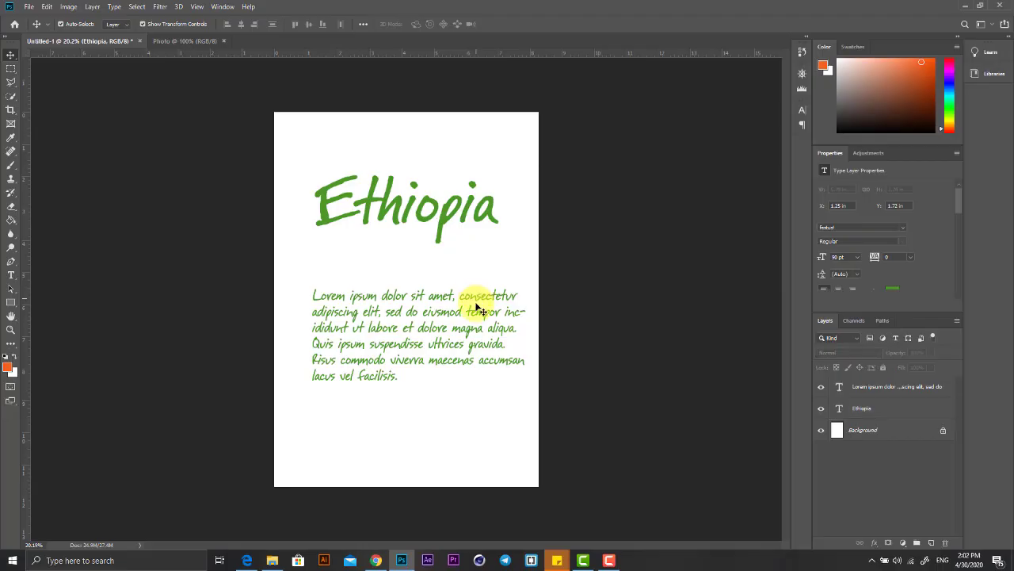
Nudge the Ethiopia title slightly lower and delete the Lorem ipsum paragraph layer.
{"action": "left_click", "coordinate": [446, 214]}
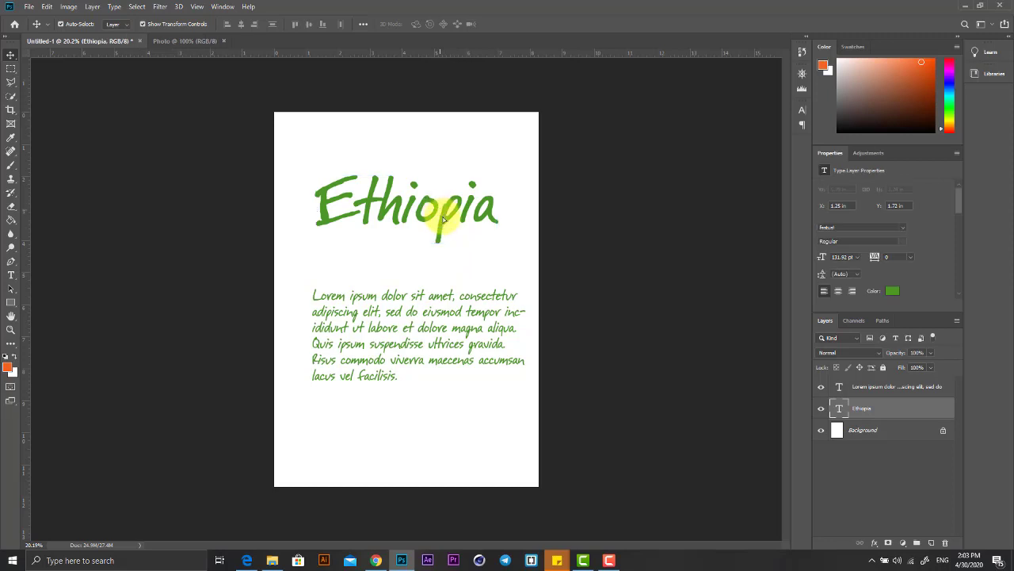
{"action": "left_click_drag", "start_coordinate": [444, 218], "coordinate": [444, 235]}
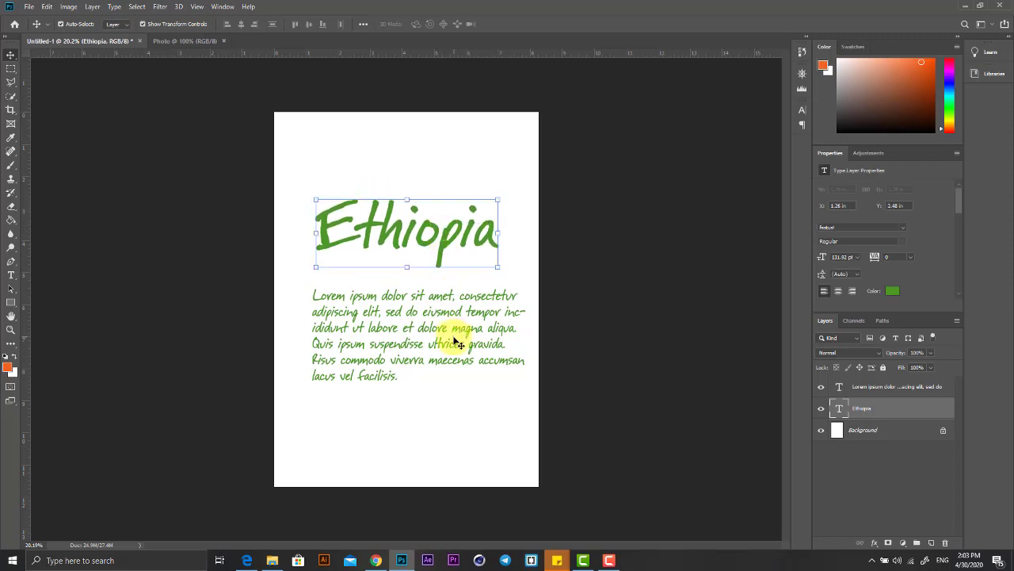
{"action": "left_click", "coordinate": [904, 385]}
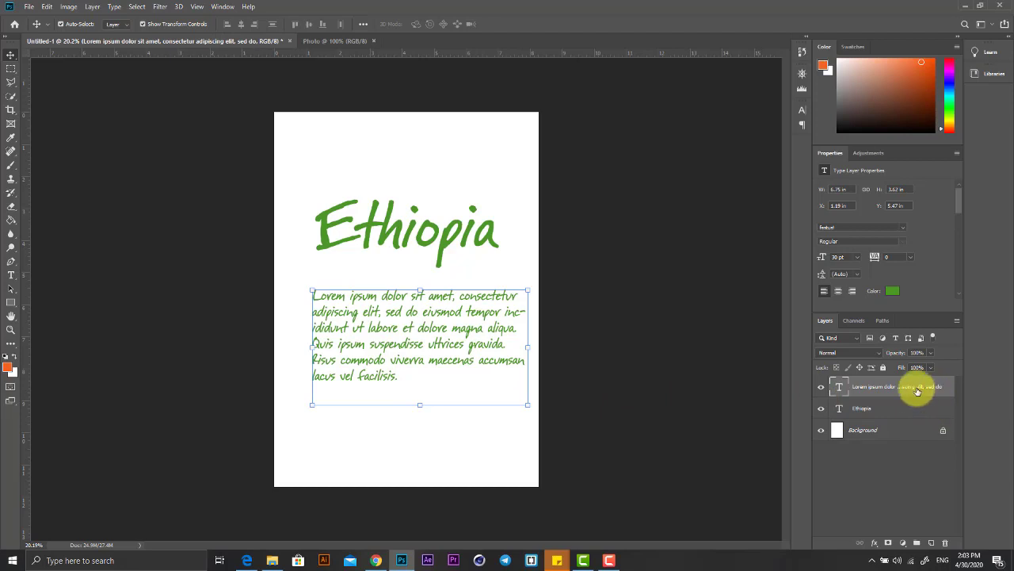
{"action": "left_click", "coordinate": [944, 542]}
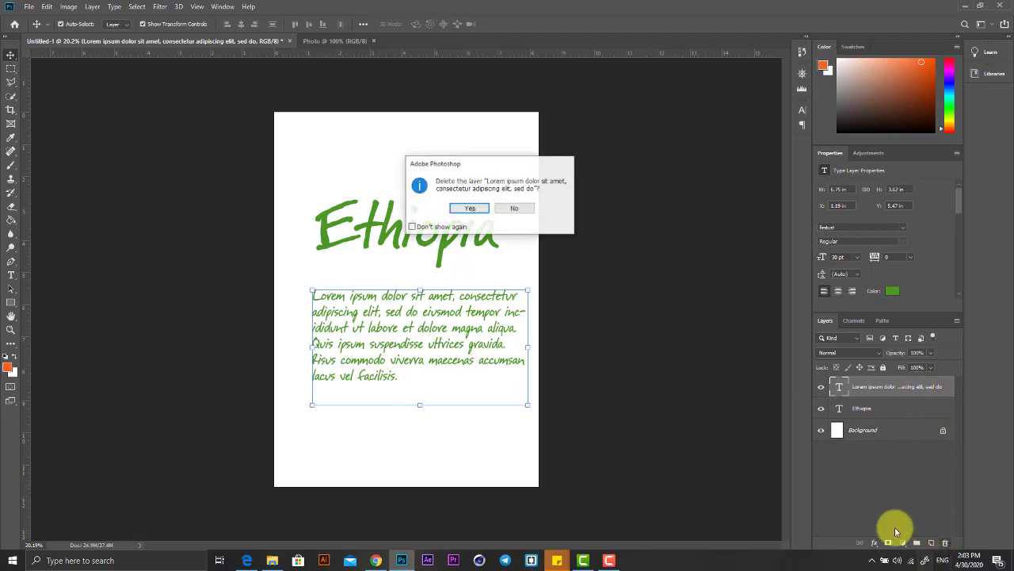
{"action": "left_click", "coordinate": [469, 208]}
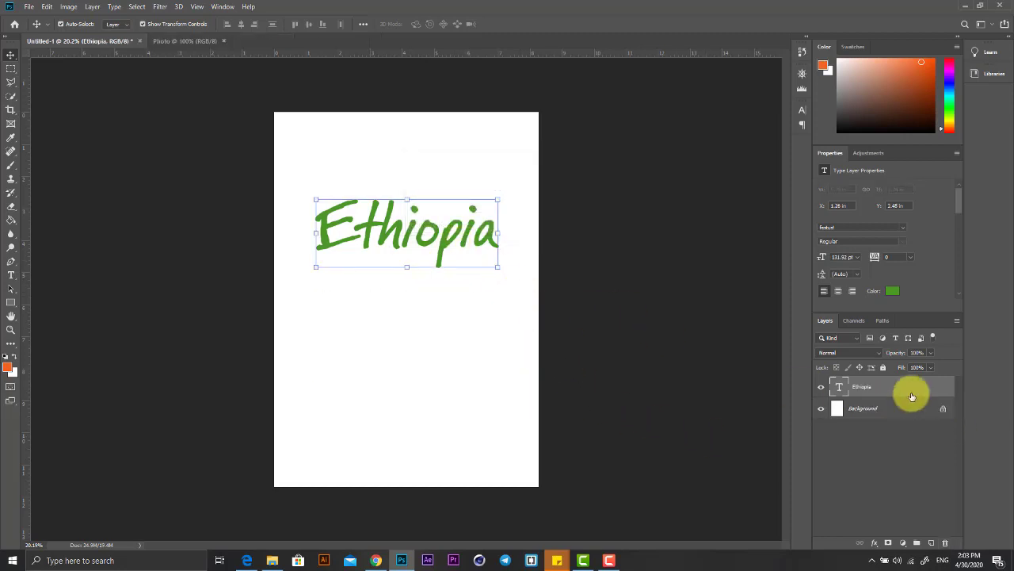
Move the Ethiopia title down to mid-page and scale it up to about 104%.
{"action": "left_click_drag", "start_coordinate": [442, 242], "coordinate": [432, 298]}
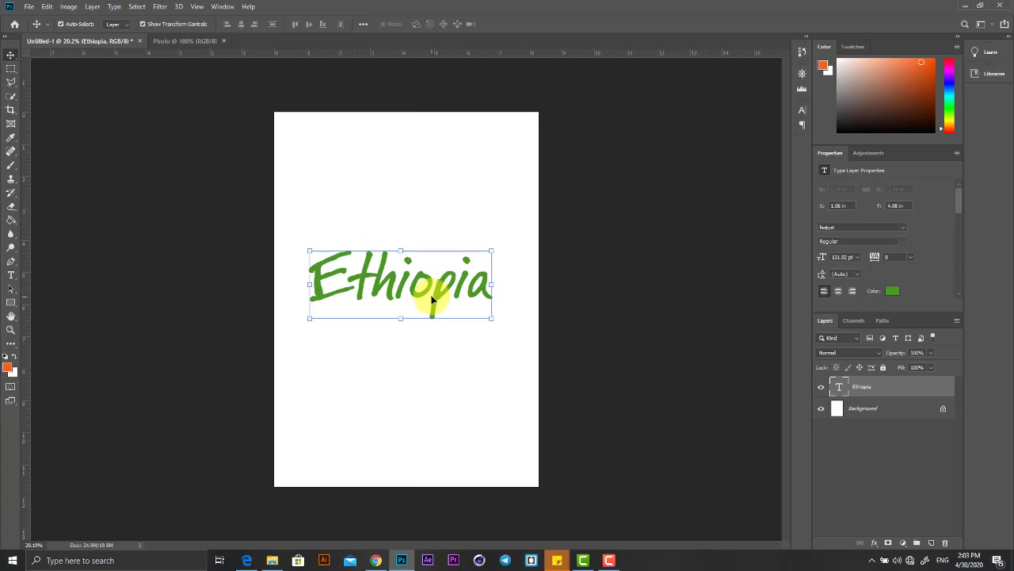
{"action": "left_click", "coordinate": [491, 287]}
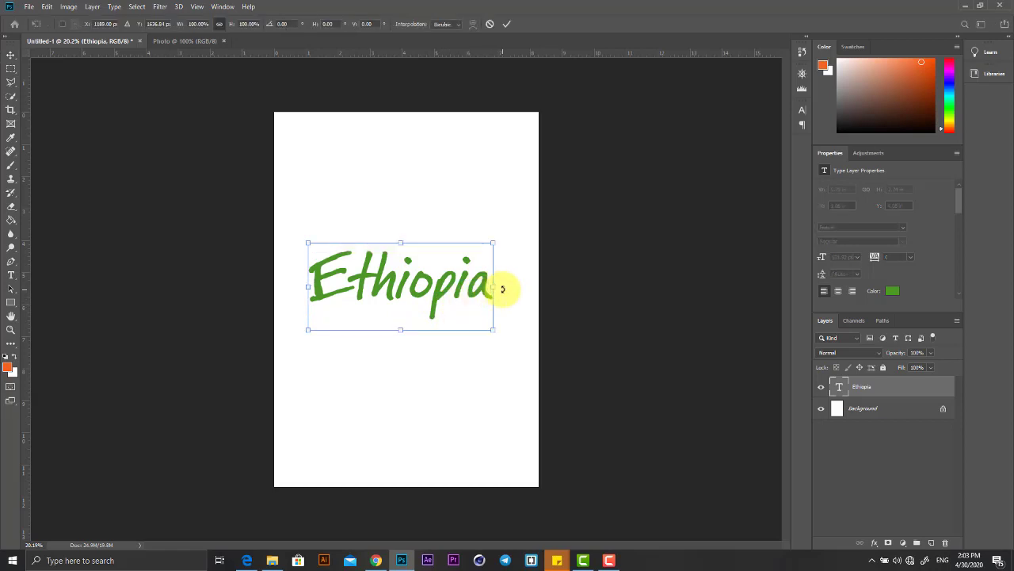
{"action": "left_click_drag", "start_coordinate": [498, 288], "coordinate": [508, 283]}
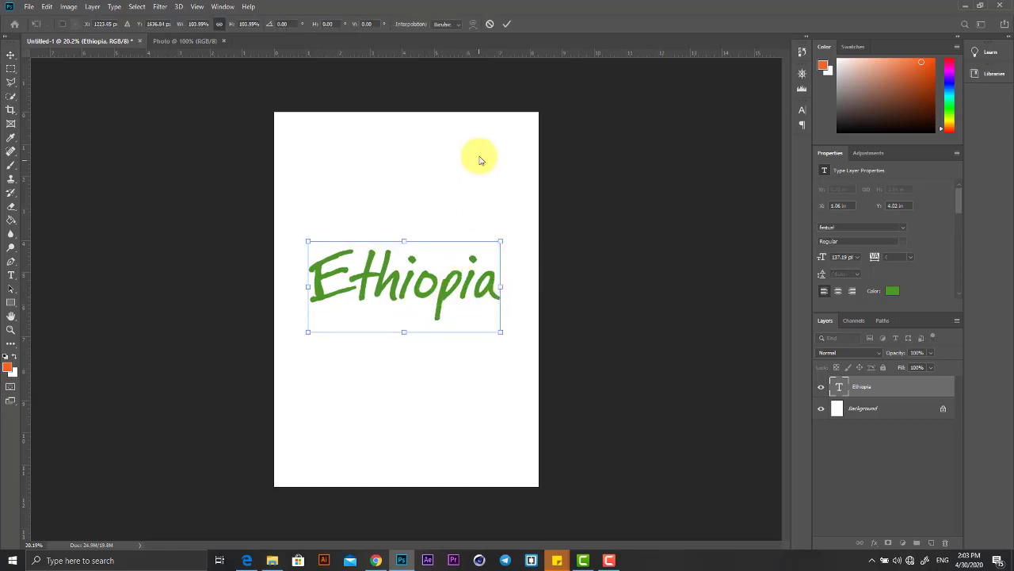
{"action": "left_click", "coordinate": [507, 26]}
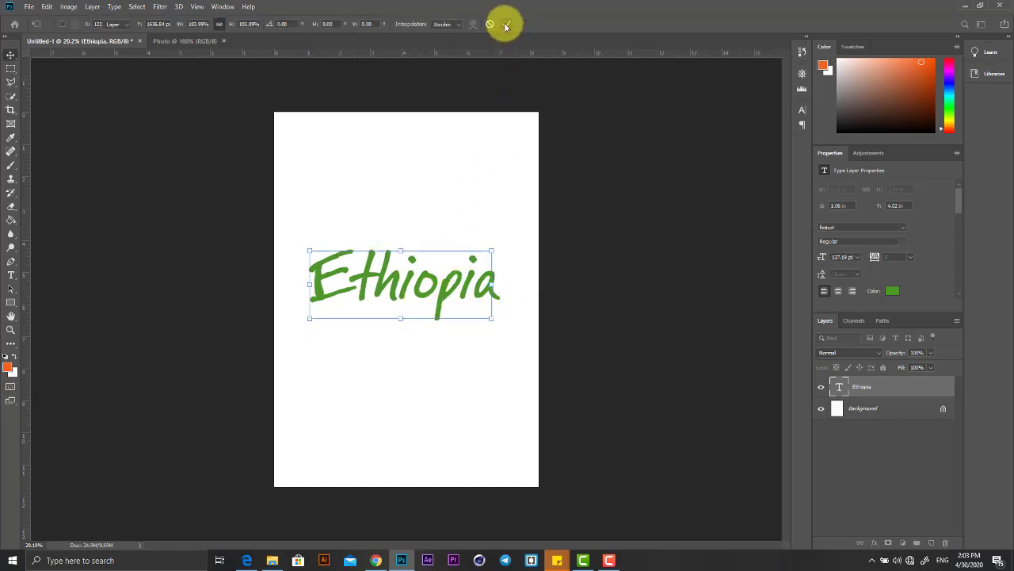
Bring up Blending Options for the Ethiopia text layer from its context menu.
{"action": "double_click", "coordinate": [931, 391]}
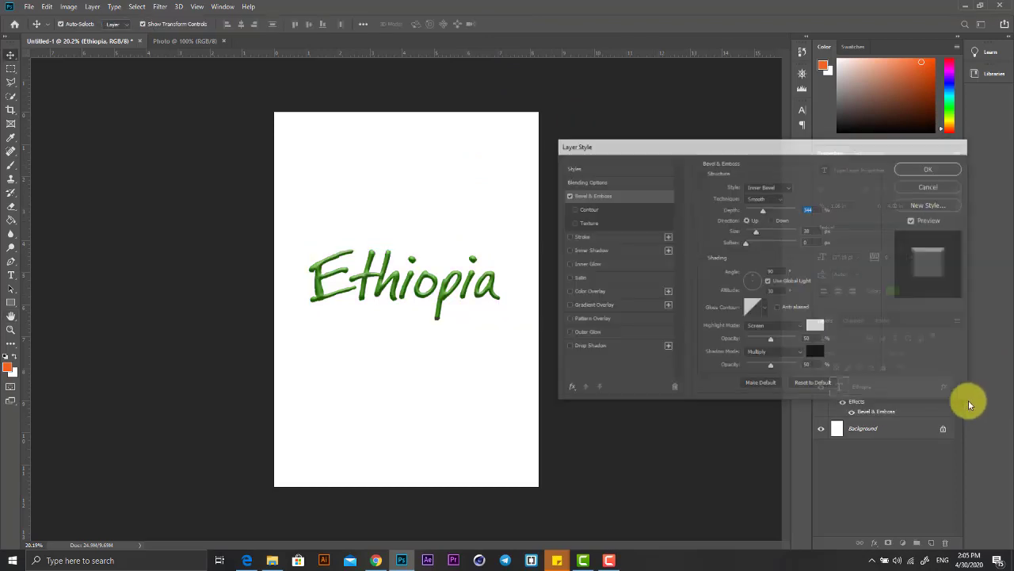
{"action": "key", "text": "Escape"}
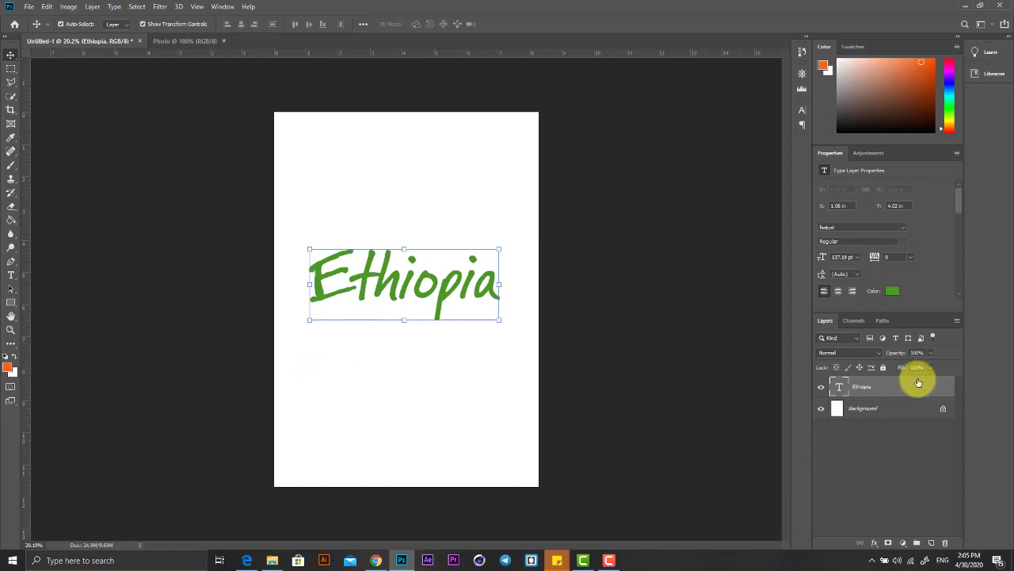
{"action": "right_click", "coordinate": [896, 387]}
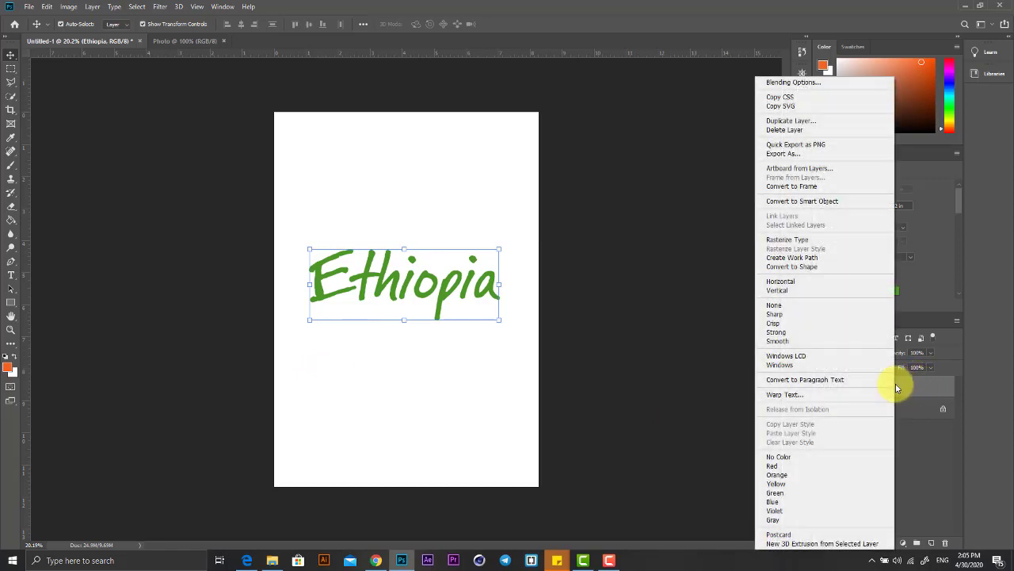
{"action": "left_click", "coordinate": [906, 389]}
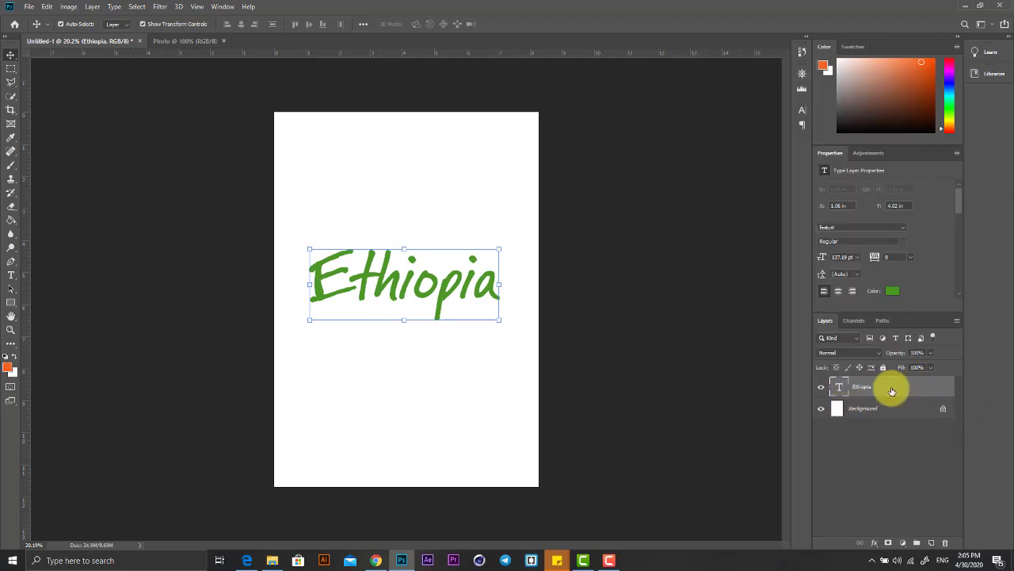
{"action": "right_click", "coordinate": [892, 391]}
{"action": "left_click", "coordinate": [909, 388]}
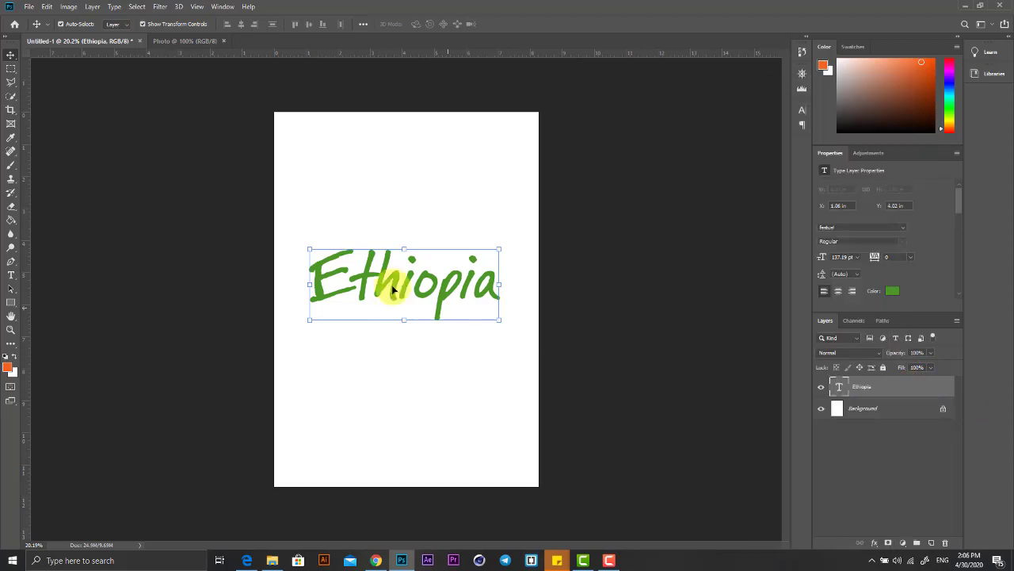
{"action": "right_click", "coordinate": [924, 382]}
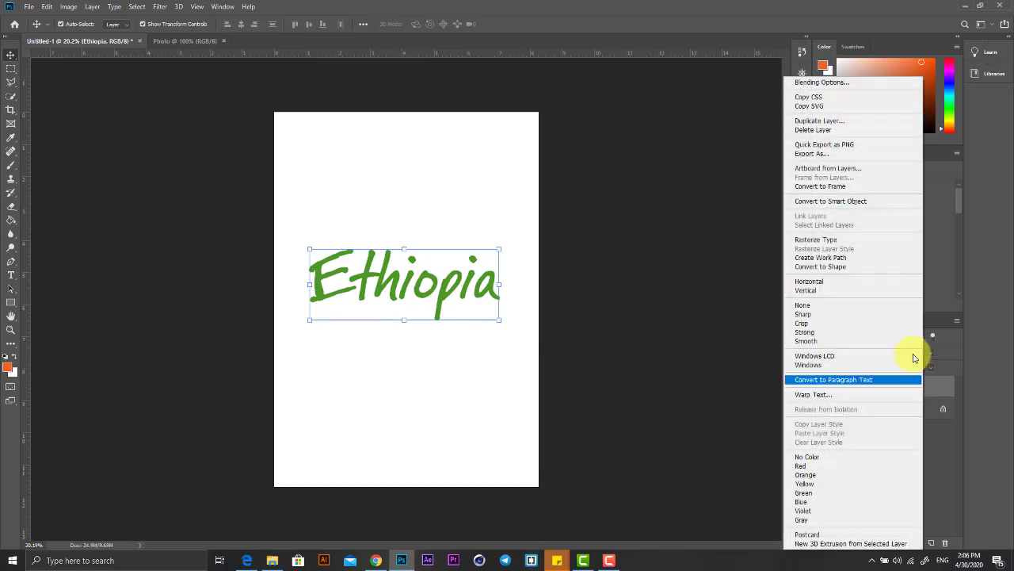
{"action": "left_click", "coordinate": [842, 82]}
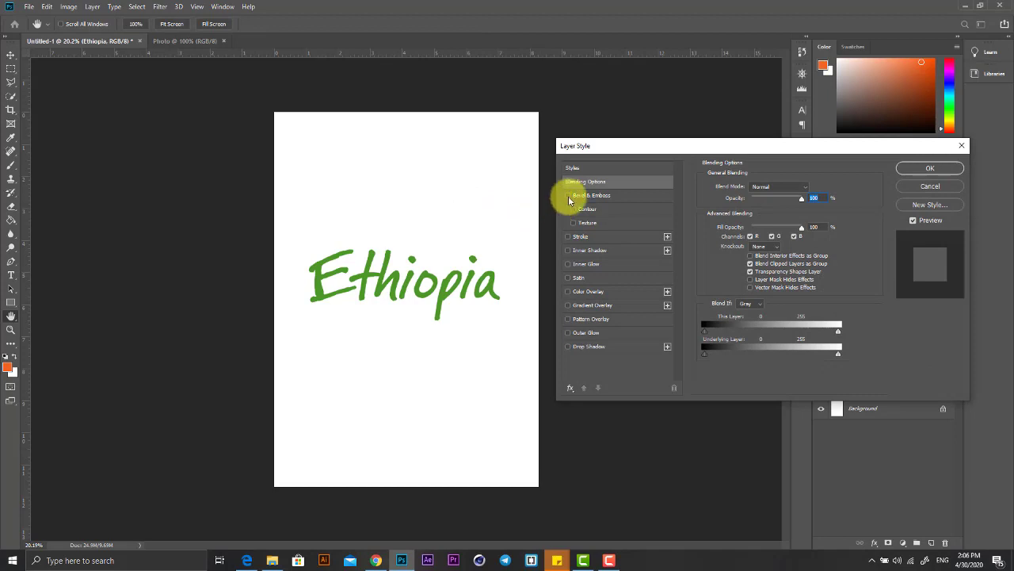
Apply an Inner Bevel & Emboss to the Ethiopia title with depth raised to 344%.
{"action": "left_click_drag", "start_coordinate": [610, 148], "coordinate": [598, 147]}
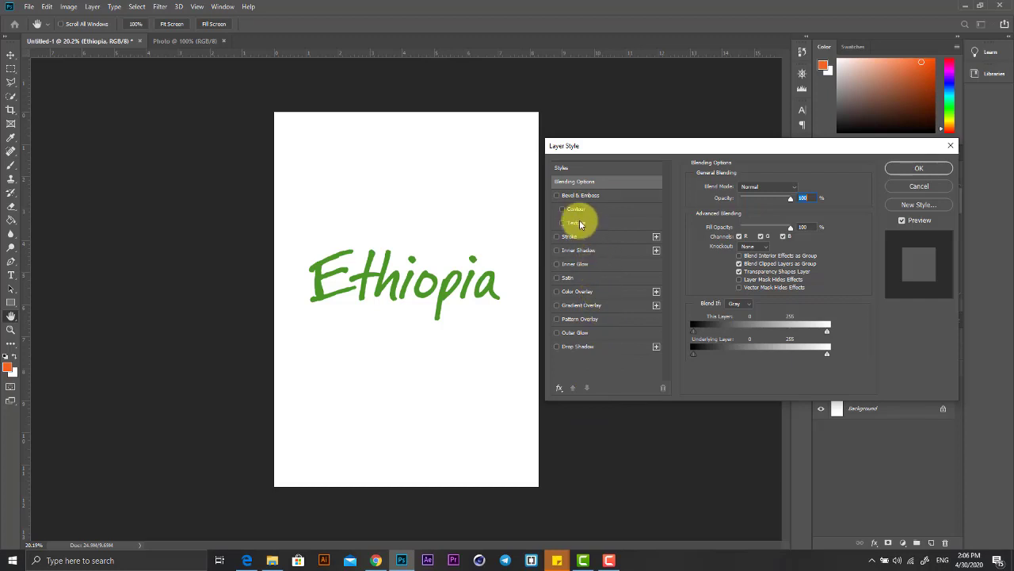
{"action": "left_click", "coordinate": [578, 195]}
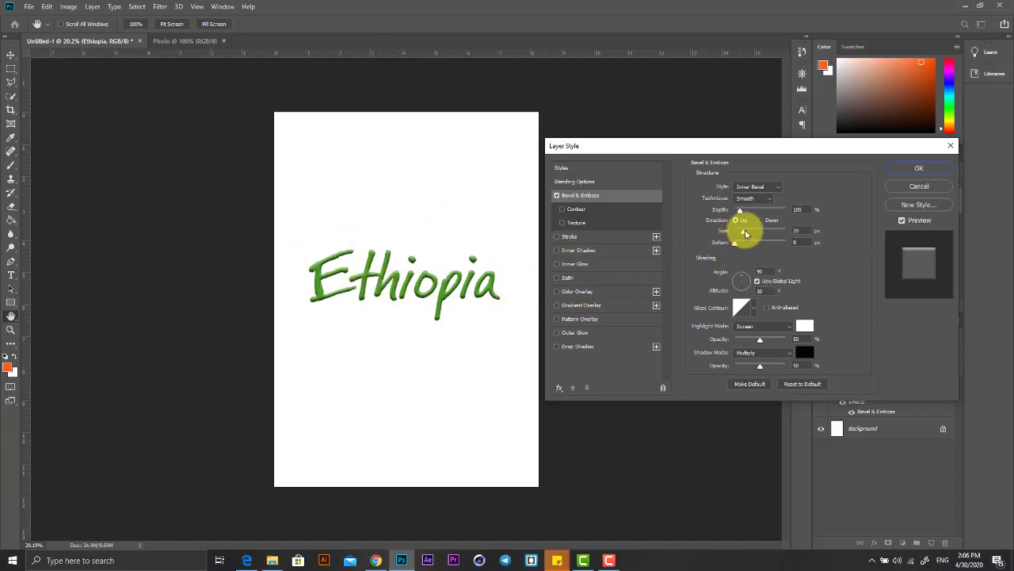
{"action": "mouse_move", "coordinate": [752, 233]}
{"action": "left_mouse_down"}
{"action": "mouse_move", "coordinate": [765, 215]}
{"action": "mouse_move", "coordinate": [747, 231]}
{"action": "left_mouse_up"}
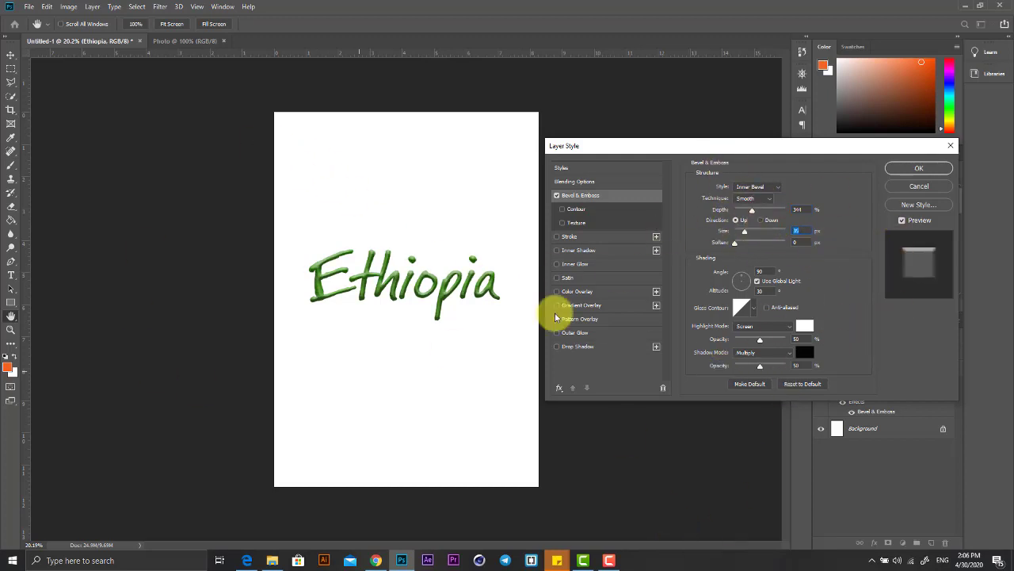
Turn off Bevel & Emboss and add a thicker black Stroke around the title.
{"action": "left_click", "coordinate": [557, 196]}
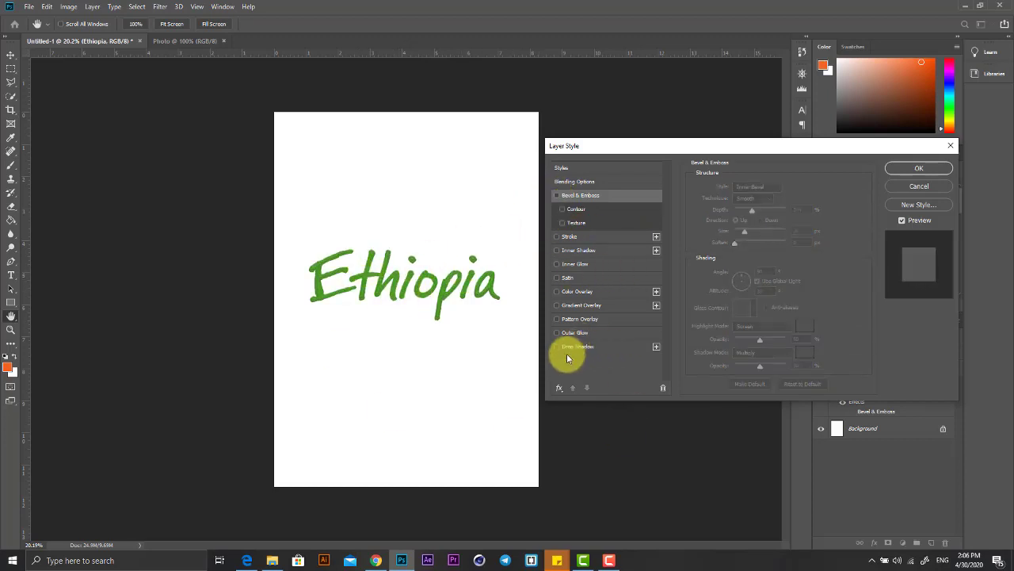
{"action": "left_click", "coordinate": [570, 237]}
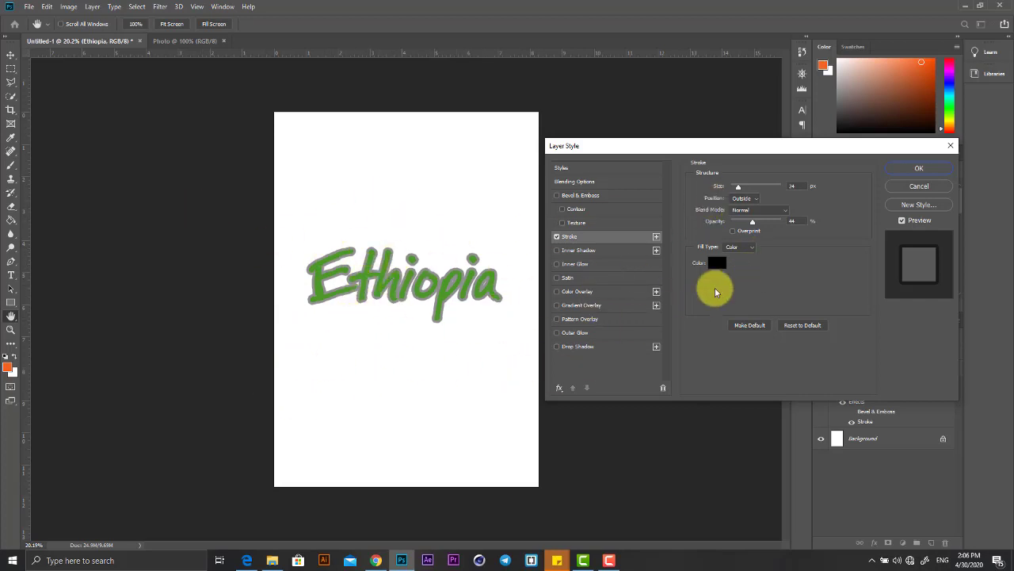
{"action": "mouse_move", "coordinate": [739, 190]}
{"action": "left_mouse_down"}
{"action": "mouse_move", "coordinate": [753, 197]}
{"action": "mouse_move", "coordinate": [738, 202]}
{"action": "mouse_move", "coordinate": [758, 226]}
{"action": "mouse_move", "coordinate": [793, 232]}
{"action": "left_mouse_up"}
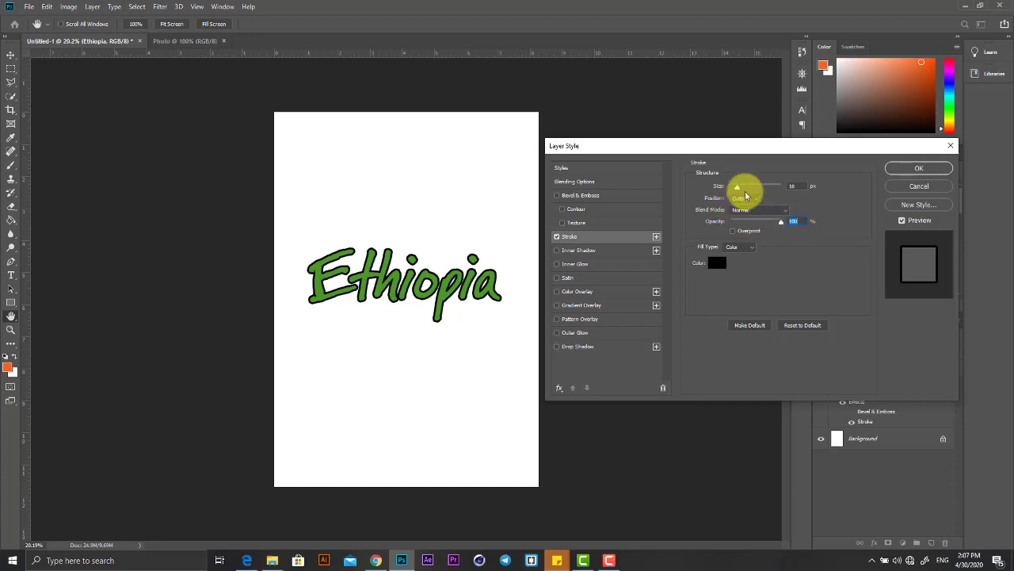
{"action": "left_click_drag", "start_coordinate": [740, 193], "coordinate": [755, 193]}
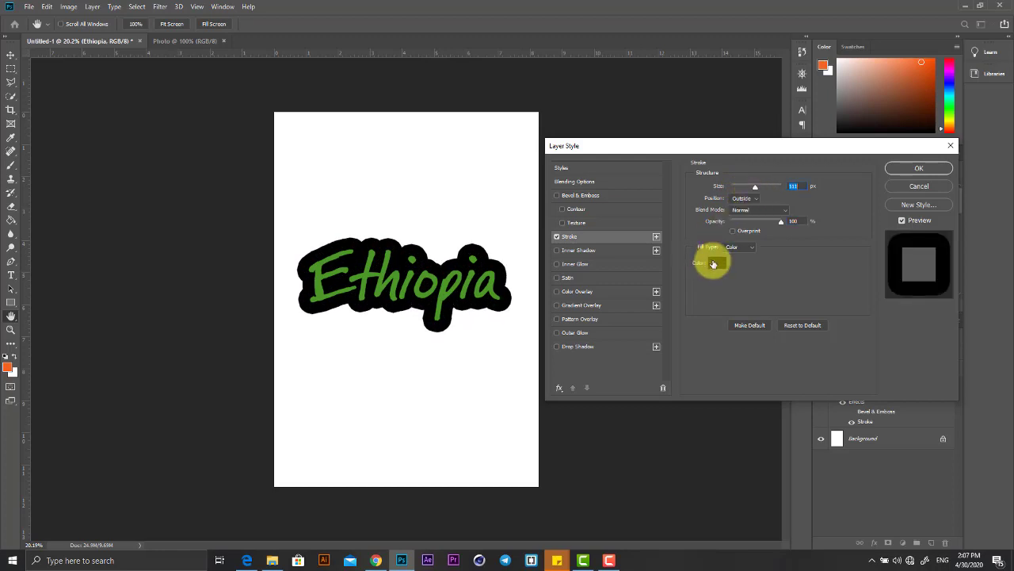
Set the Stroke colour to bright yellow.
{"action": "left_click", "coordinate": [713, 264]}
{"action": "left_click", "coordinate": [812, 269]}
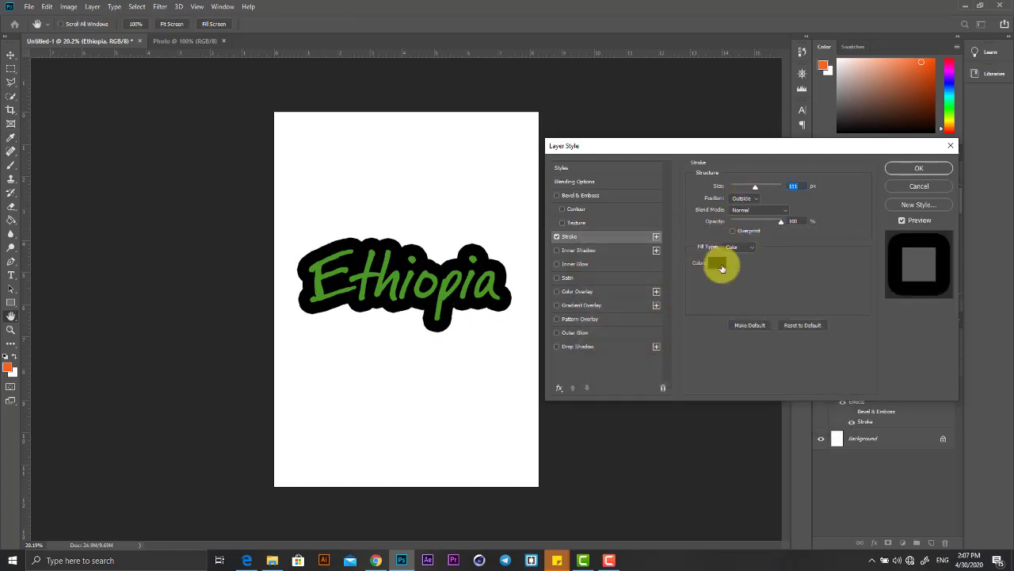
{"action": "left_click", "coordinate": [715, 270]}
{"action": "left_click", "coordinate": [703, 255]}
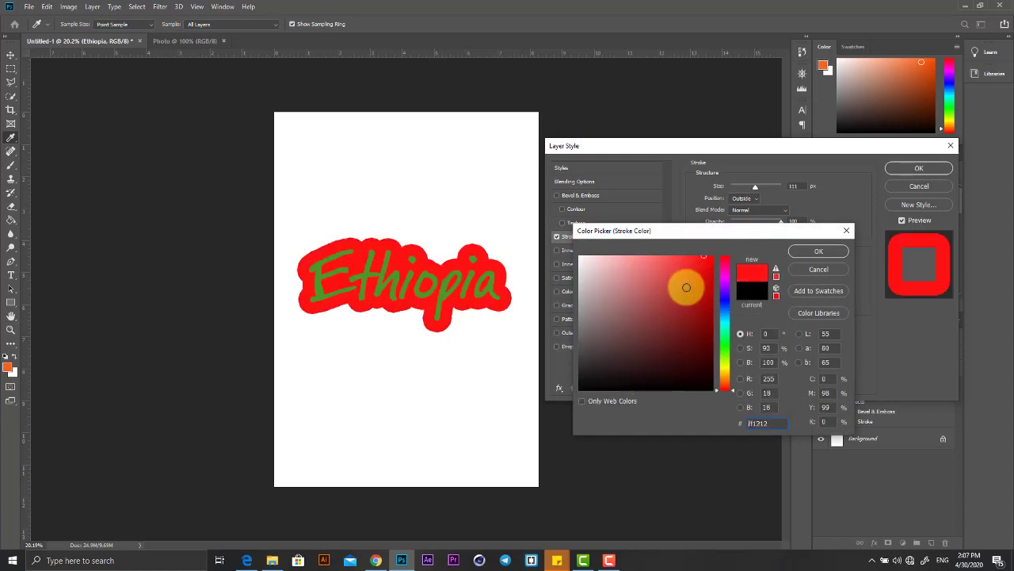
{"action": "mouse_move", "coordinate": [677, 298]}
{"action": "left_mouse_down"}
{"action": "mouse_move", "coordinate": [689, 321]}
{"action": "mouse_move", "coordinate": [704, 265]}
{"action": "mouse_move", "coordinate": [733, 231]}
{"action": "left_mouse_up"}
{"action": "left_click", "coordinate": [724, 369]}
{"action": "left_click", "coordinate": [818, 251]}
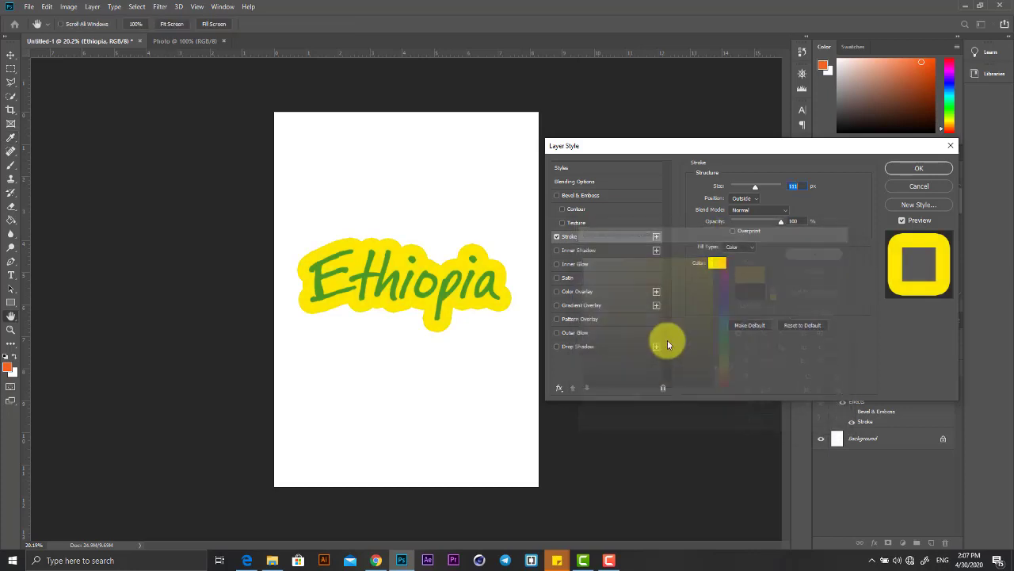
Adjust the yellow Stroke size, then switch the Stroke off.
{"action": "left_click_drag", "start_coordinate": [751, 193], "coordinate": [748, 187]}
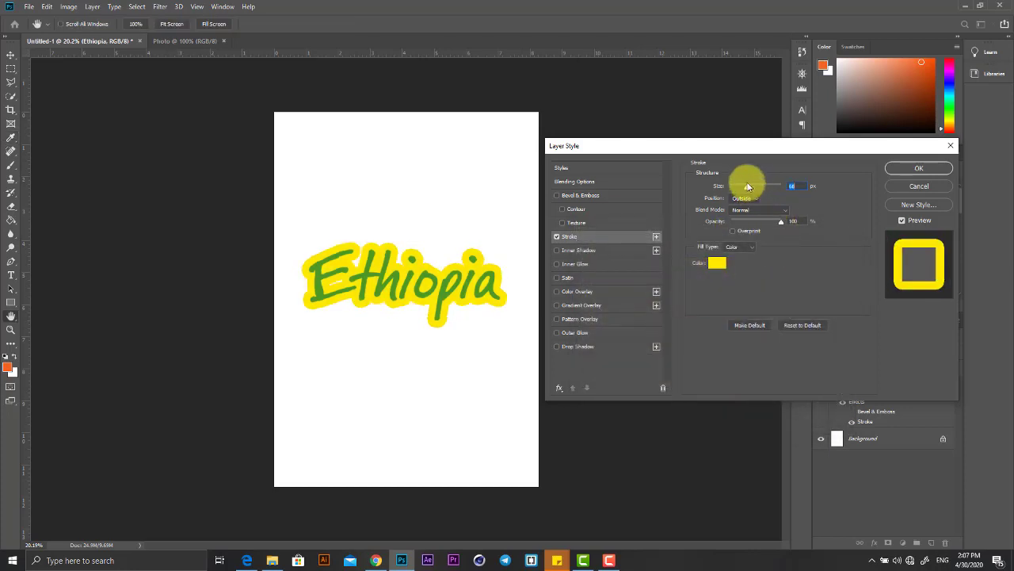
{"action": "left_click", "coordinate": [600, 237]}
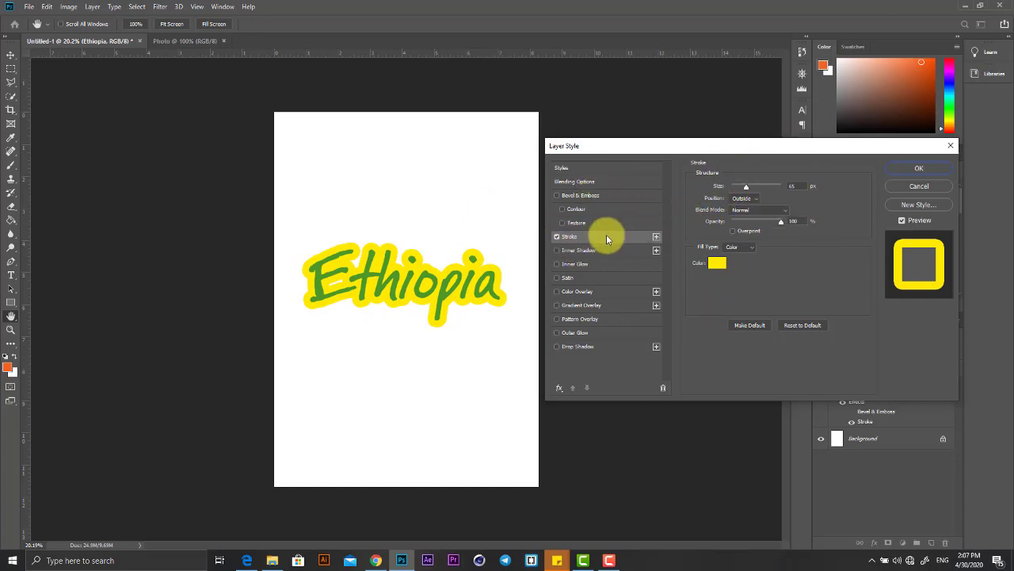
{"action": "left_click_drag", "start_coordinate": [749, 192], "coordinate": [751, 190]}
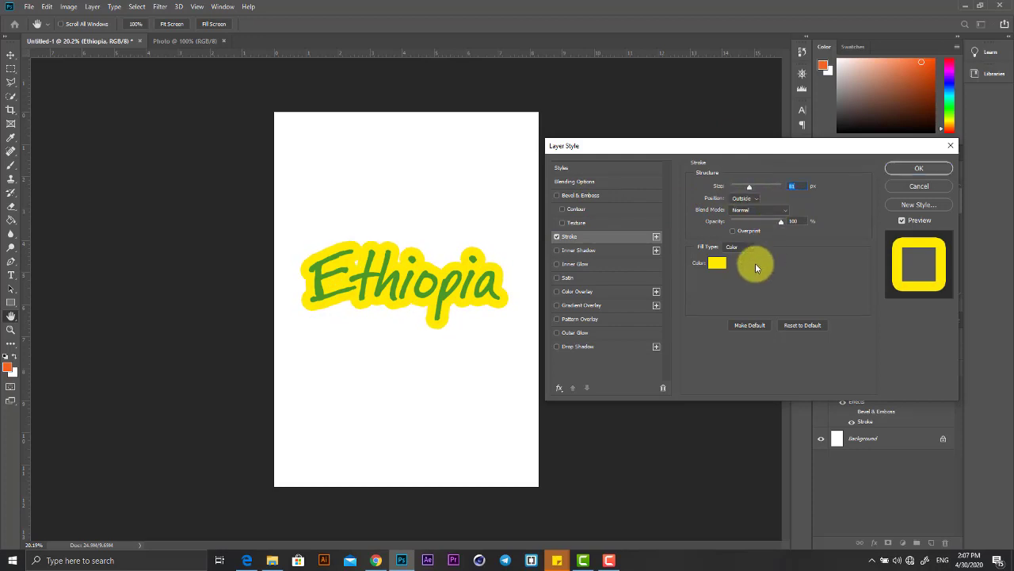
{"action": "left_click", "coordinate": [557, 238]}
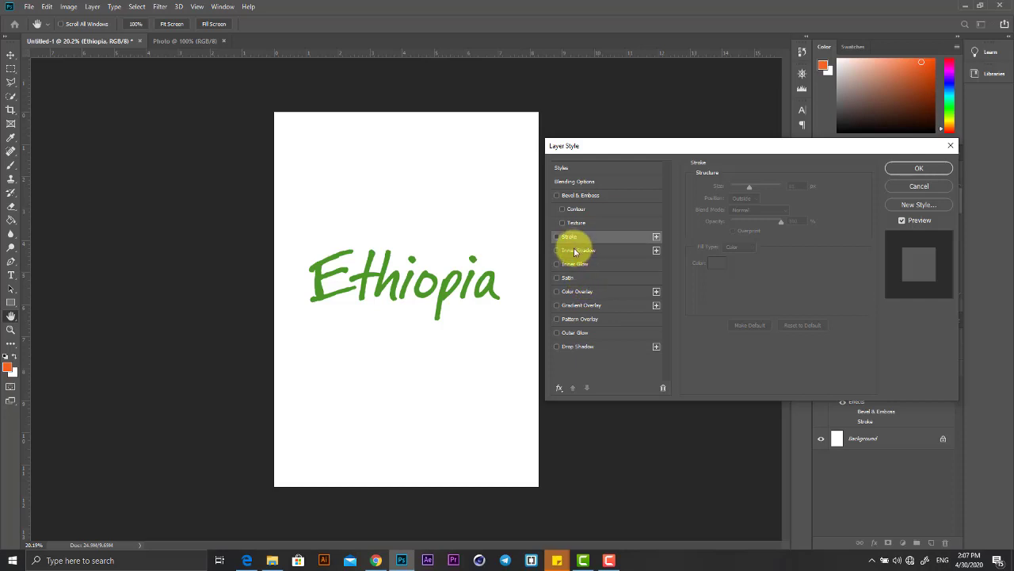
{"action": "left_click", "coordinate": [576, 250]}
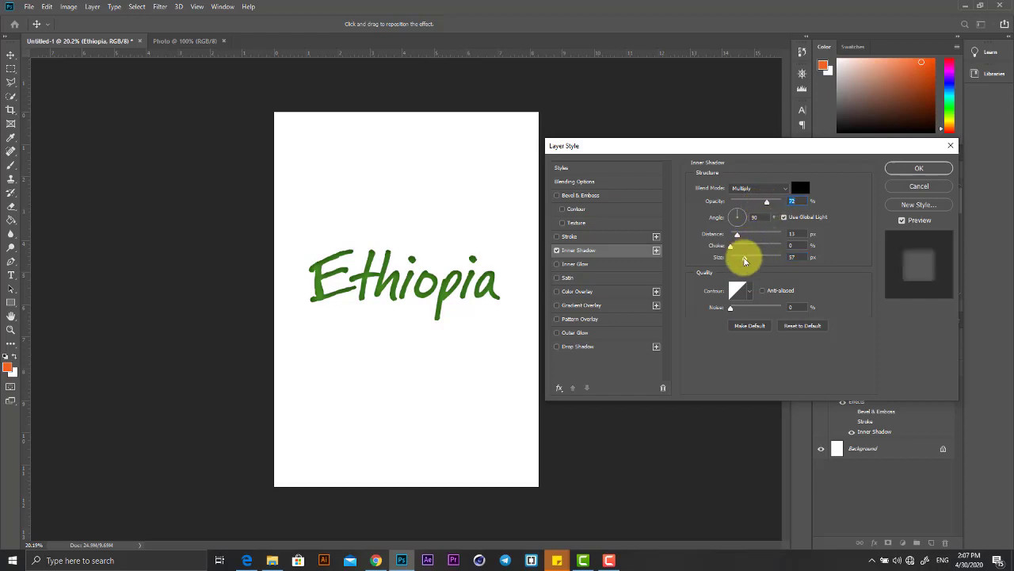
{"action": "left_click_drag", "start_coordinate": [733, 265], "coordinate": [761, 267]}
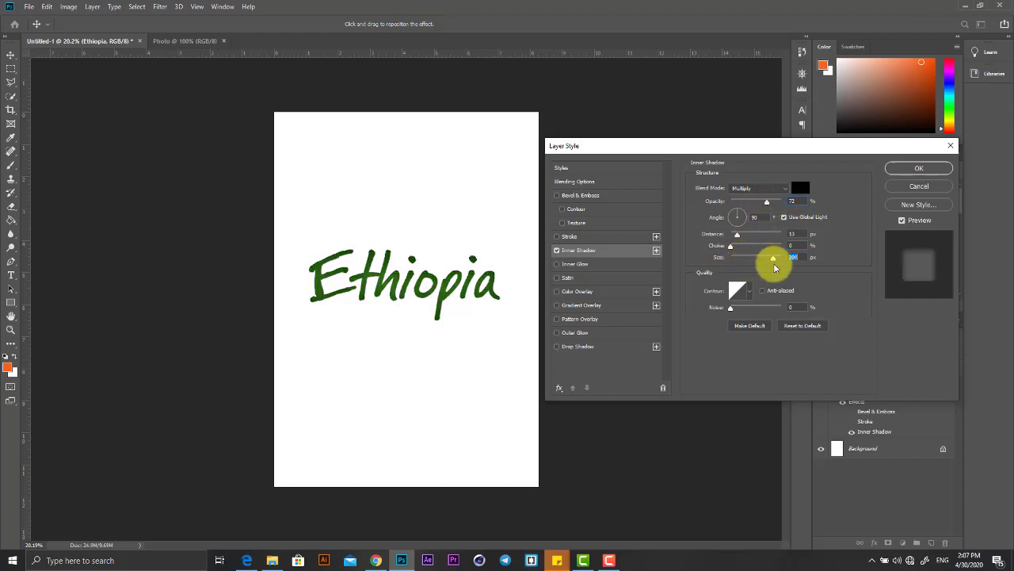
{"action": "mouse_move", "coordinate": [767, 200]}
{"action": "left_mouse_down"}
{"action": "mouse_move", "coordinate": [748, 199]}
{"action": "mouse_move", "coordinate": [768, 201]}
{"action": "left_mouse_up"}
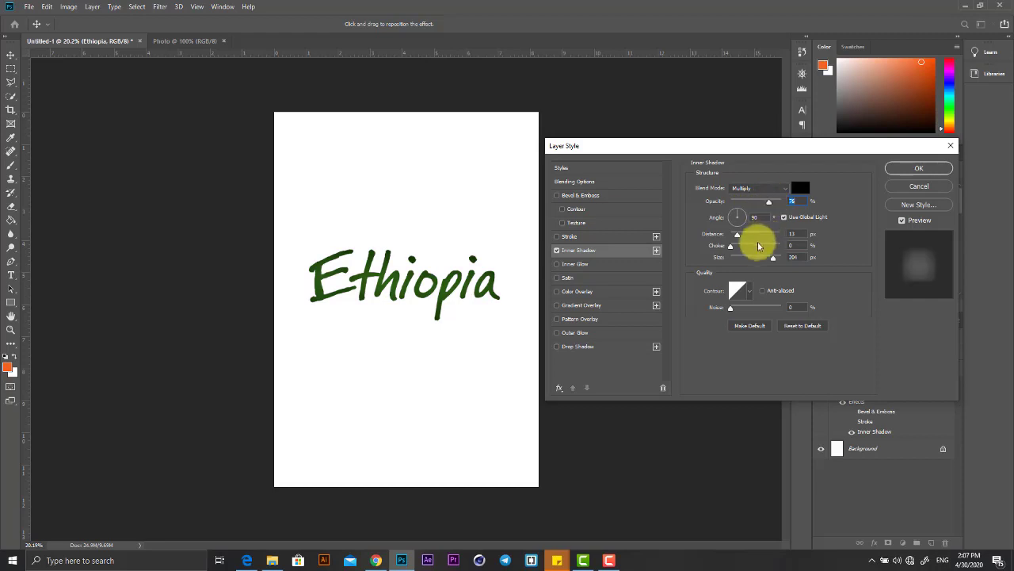
{"action": "left_click_drag", "start_coordinate": [754, 262], "coordinate": [735, 262]}
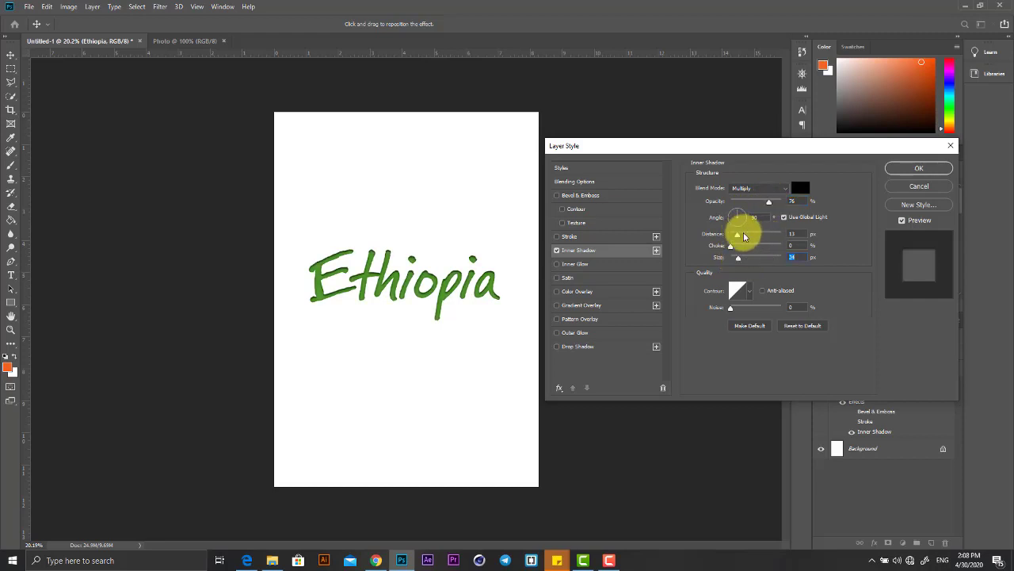
{"action": "left_click_drag", "start_coordinate": [744, 237], "coordinate": [751, 237]}
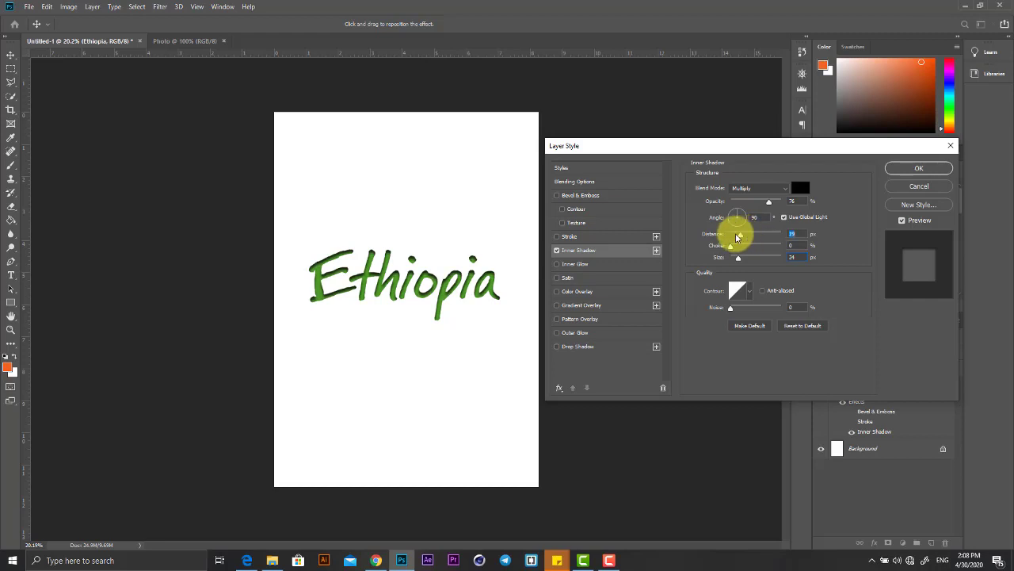
{"action": "left_click_drag", "start_coordinate": [736, 236], "coordinate": [731, 236]}
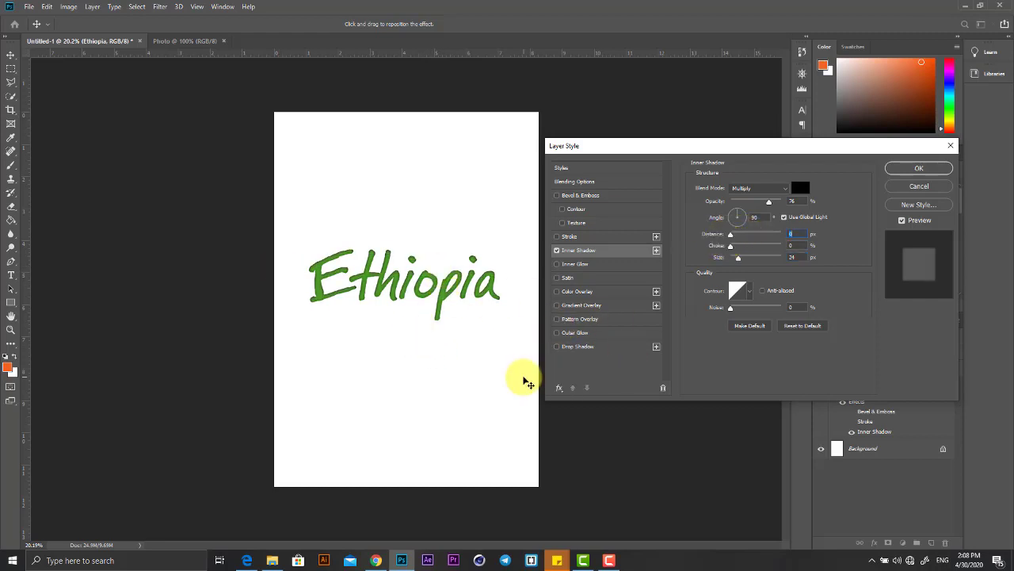
{"action": "left_click", "coordinate": [557, 251]}
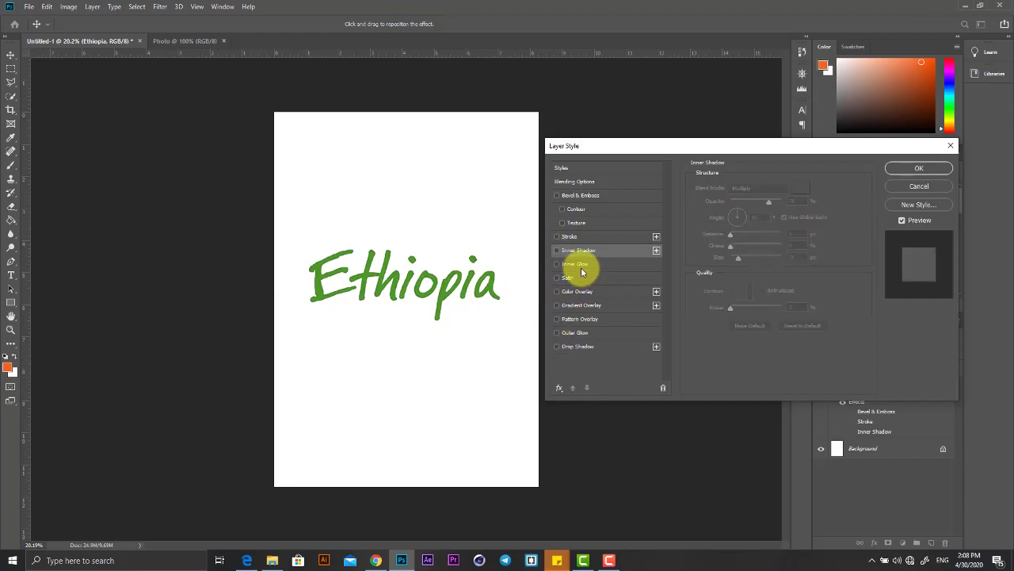
{"action": "left_click", "coordinate": [577, 264]}
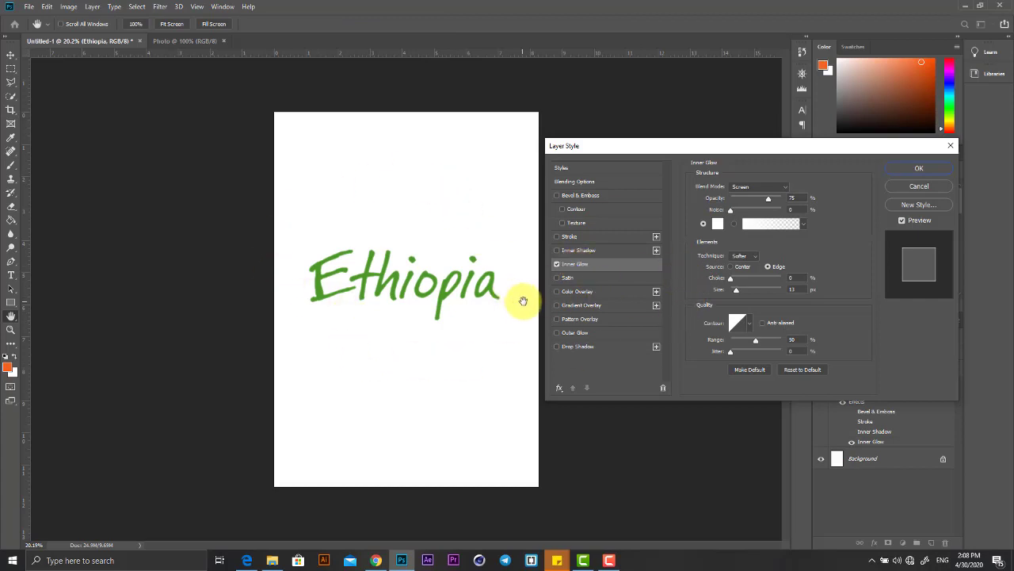
{"action": "left_click", "coordinate": [718, 223]}
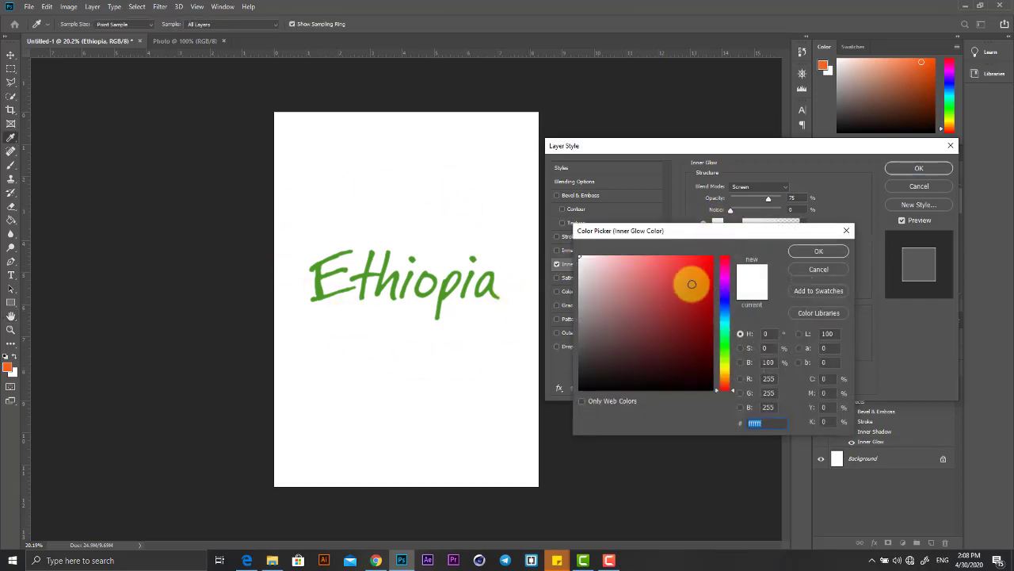
{"action": "left_click_drag", "start_coordinate": [673, 334], "coordinate": [748, 220]}
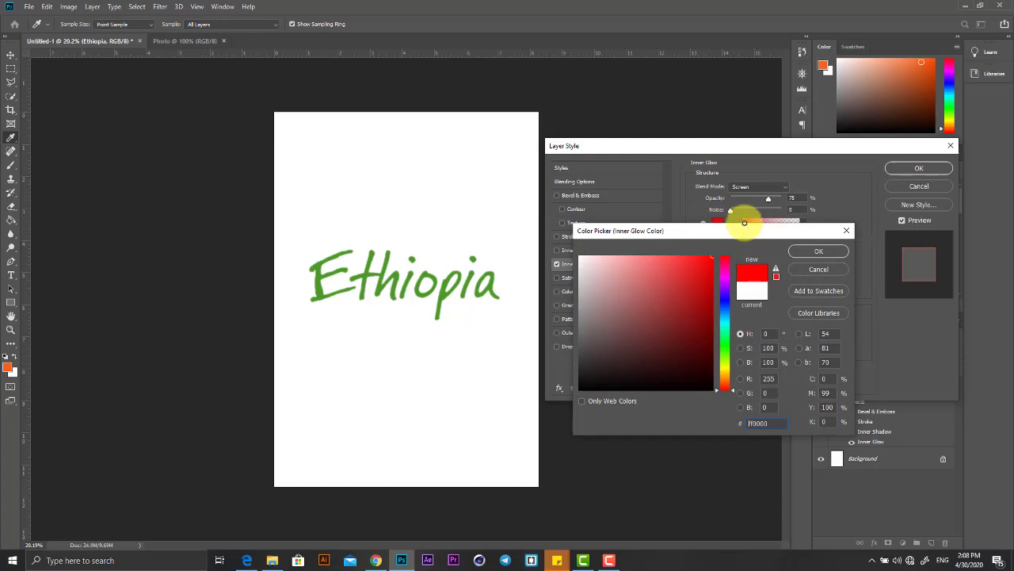
{"action": "left_click", "coordinate": [810, 254]}
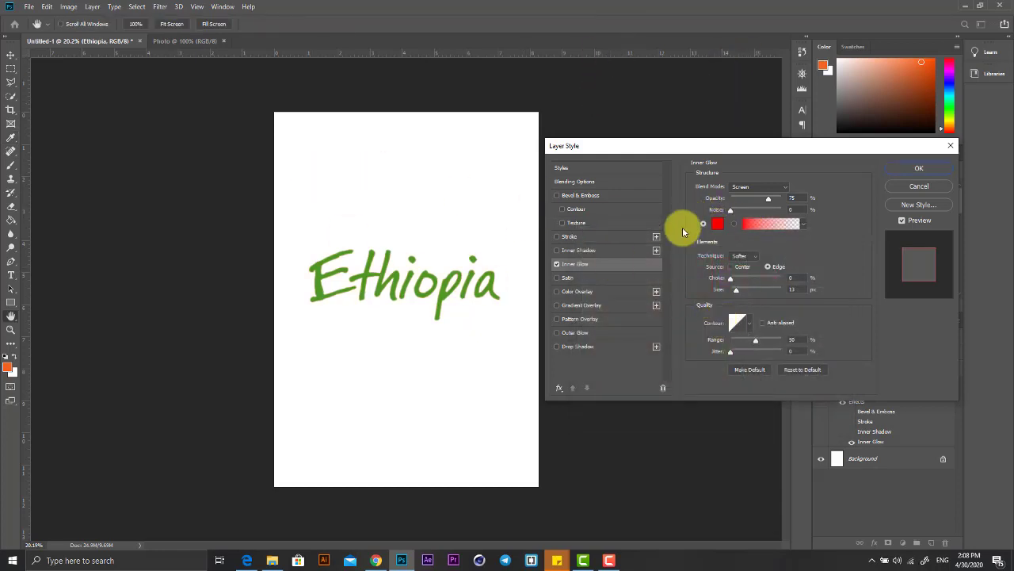
{"action": "left_click", "coordinate": [717, 223]}
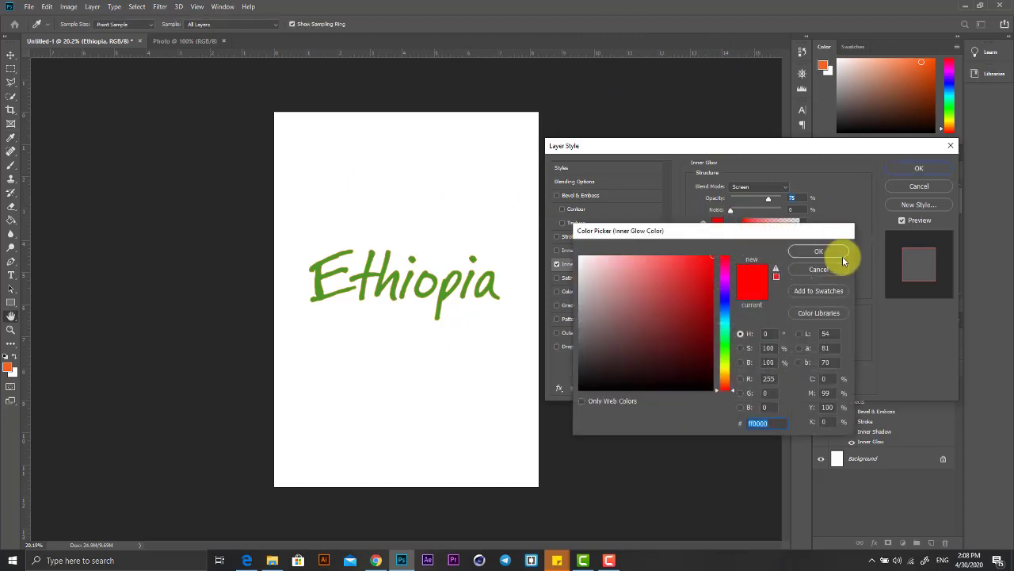
{"action": "left_click", "coordinate": [842, 252]}
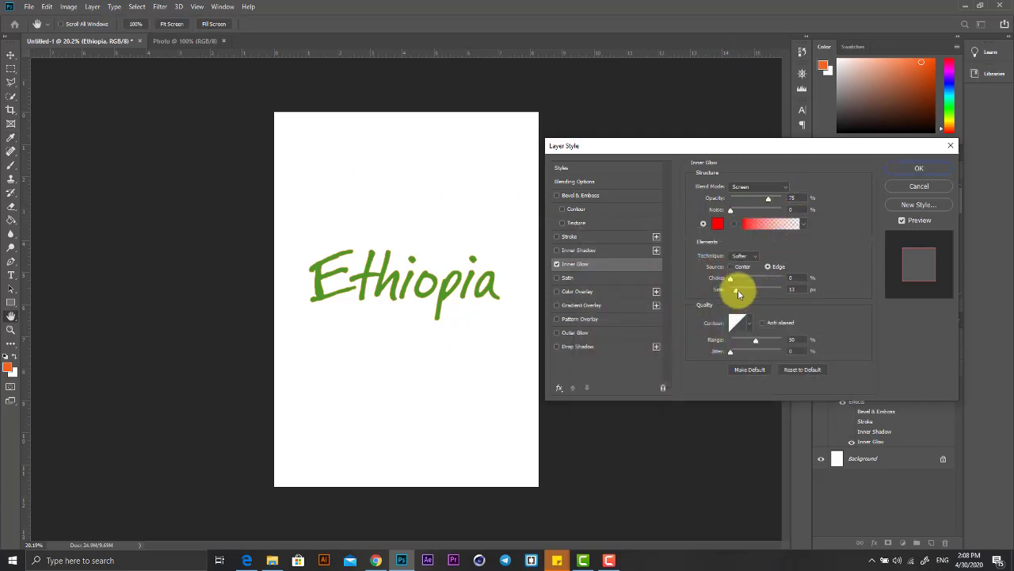
{"action": "mouse_move", "coordinate": [738, 292]}
{"action": "left_mouse_down"}
{"action": "mouse_move", "coordinate": [748, 289]}
{"action": "mouse_move", "coordinate": [734, 293]}
{"action": "left_mouse_up"}
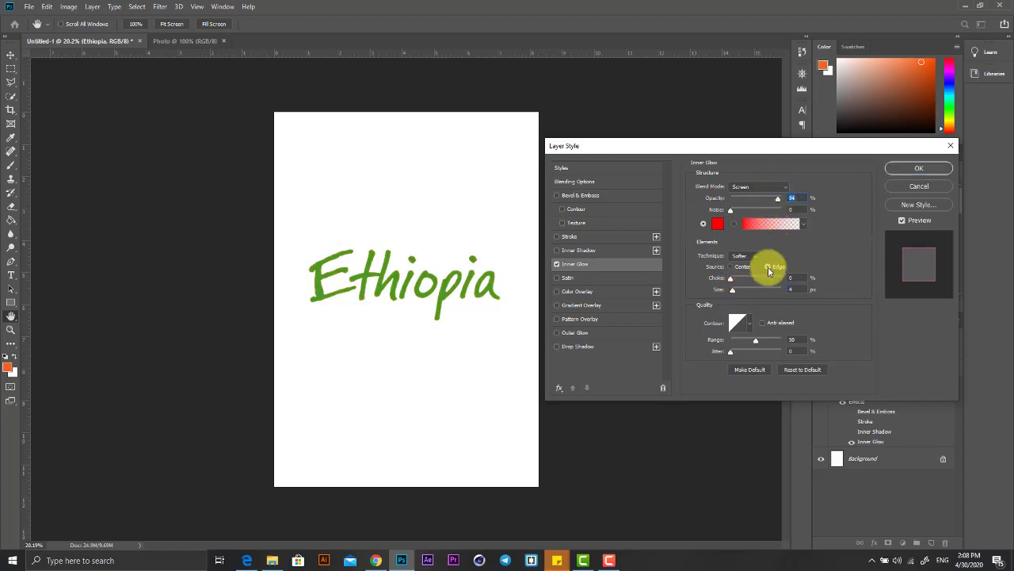
{"action": "mouse_move", "coordinate": [765, 207]}
{"action": "left_mouse_down"}
{"action": "mouse_move", "coordinate": [745, 208]}
{"action": "mouse_move", "coordinate": [790, 208]}
{"action": "left_mouse_up"}
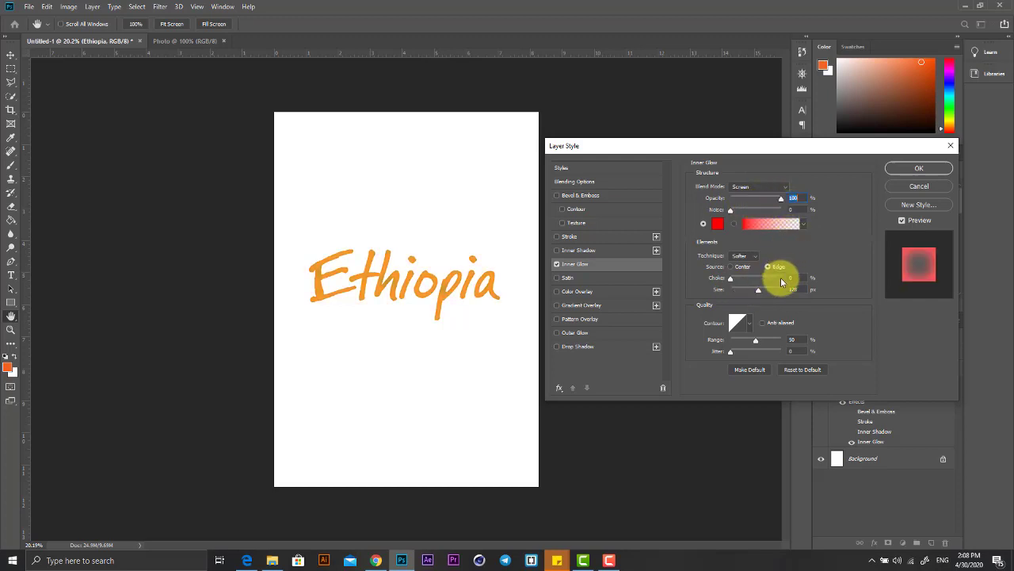
{"action": "mouse_move", "coordinate": [758, 289]}
{"action": "left_mouse_down"}
{"action": "mouse_move", "coordinate": [731, 287]}
{"action": "mouse_move", "coordinate": [753, 294]}
{"action": "left_mouse_up"}
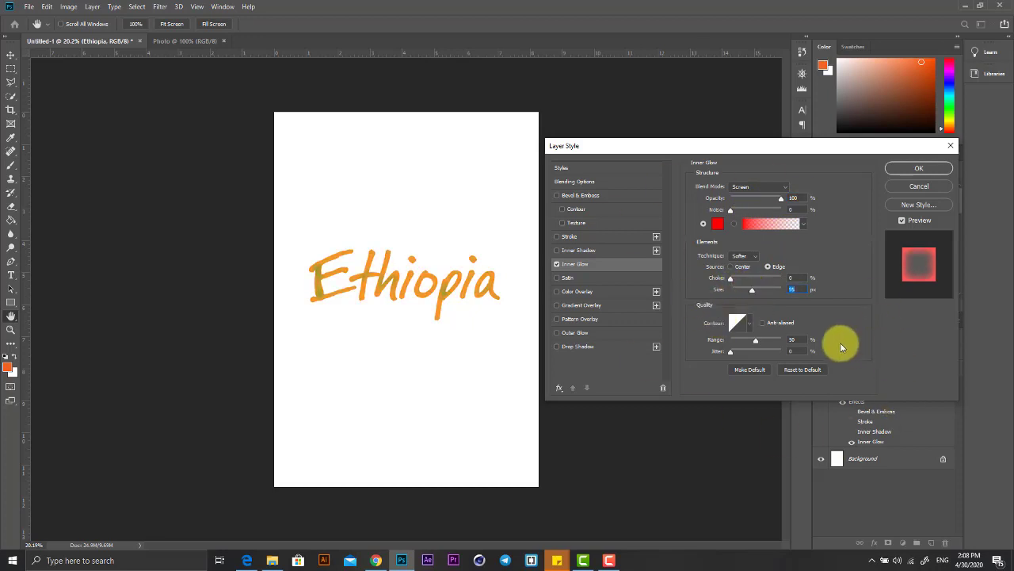
{"action": "left_click", "coordinate": [557, 264]}
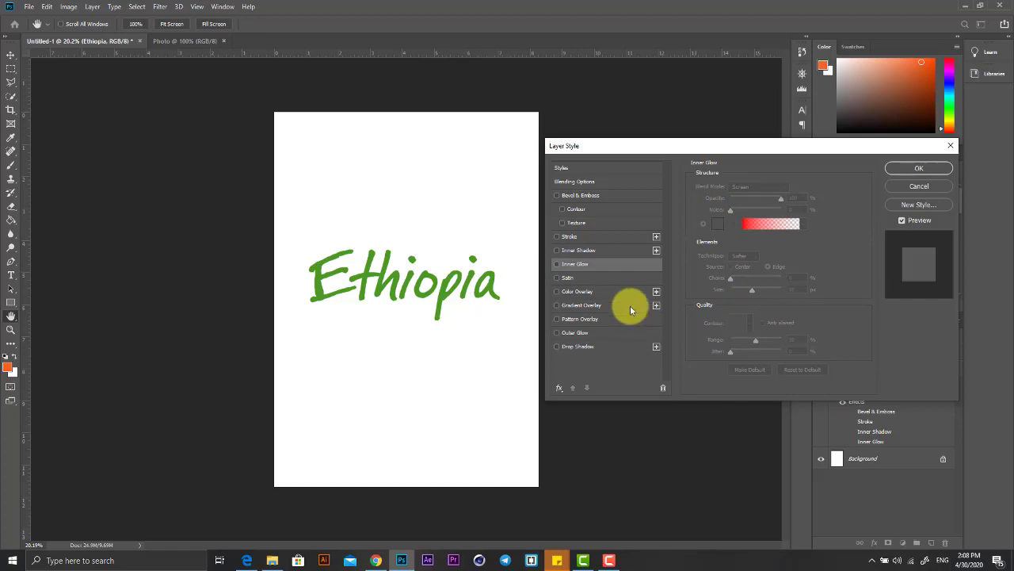
{"action": "left_click", "coordinate": [624, 265]}
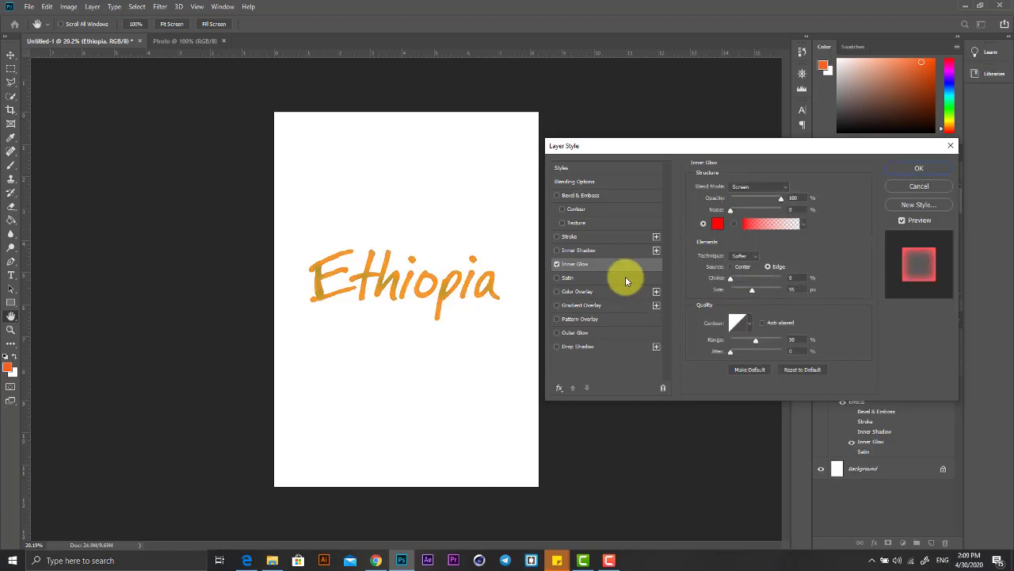
Turn off Inner Glow, try and remove Satin, then add a black Color Overlay at 100%.
{"action": "left_click", "coordinate": [557, 264]}
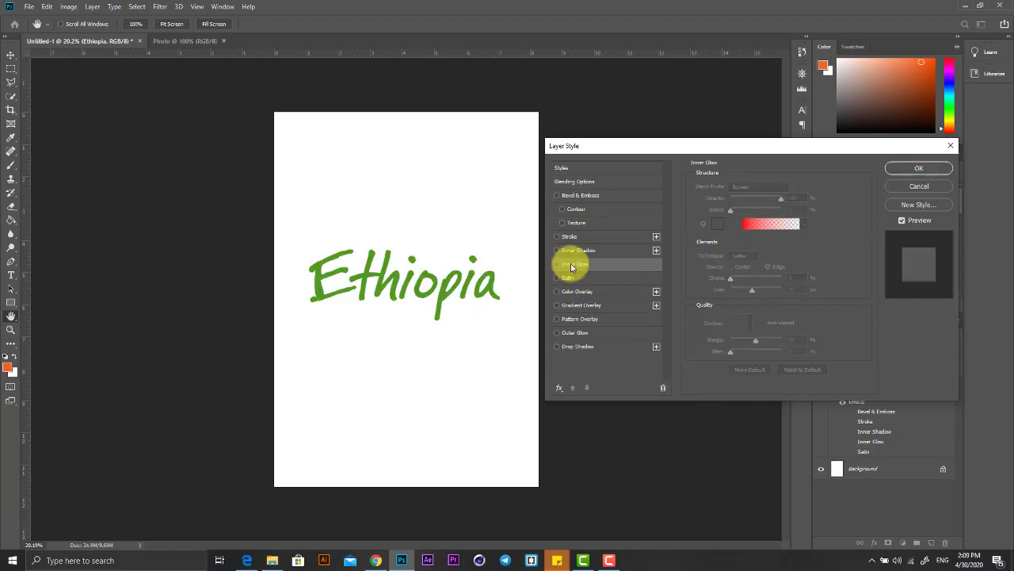
{"action": "left_click", "coordinate": [572, 281]}
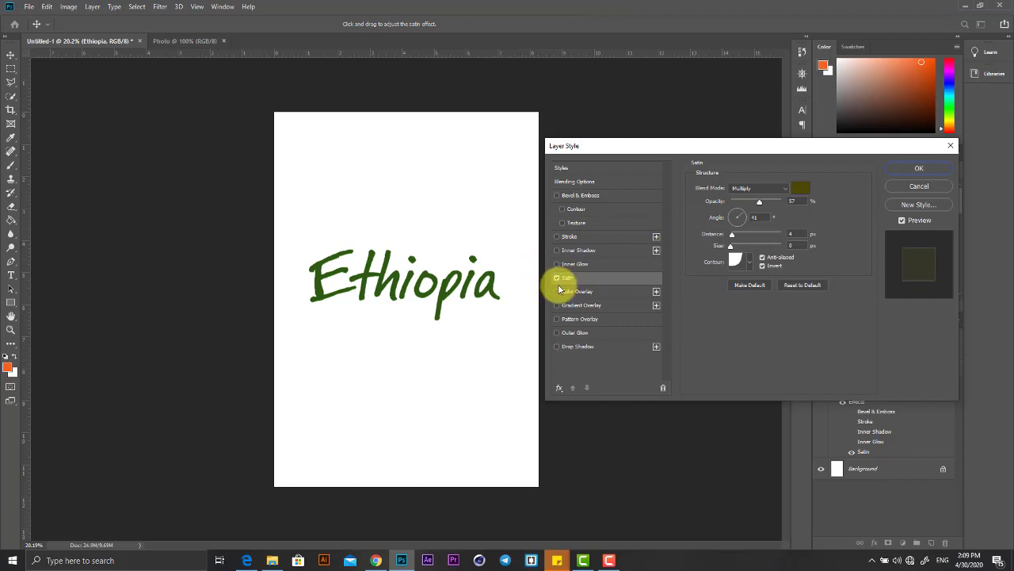
{"action": "left_click", "coordinate": [556, 278]}
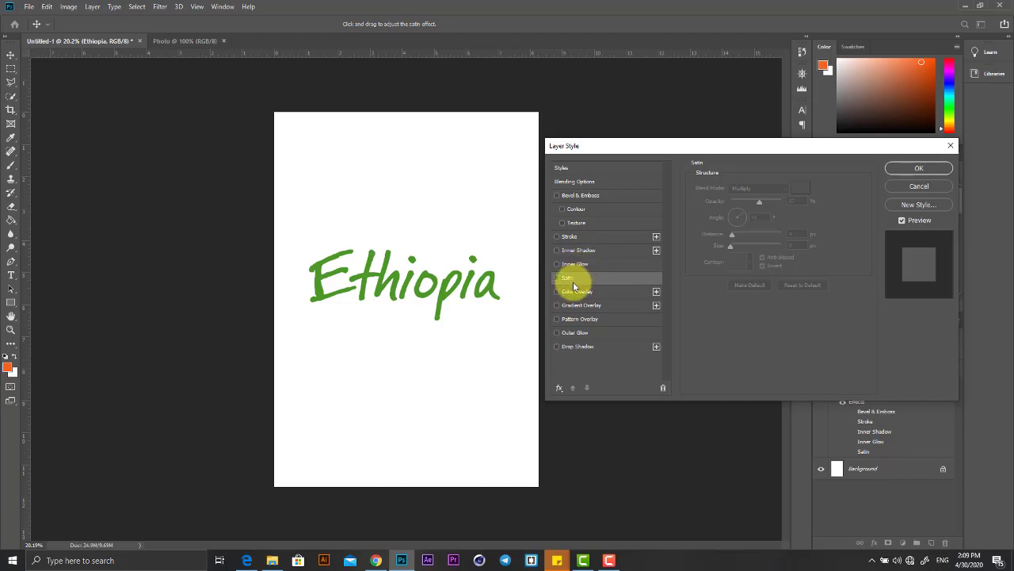
{"action": "left_click", "coordinate": [575, 291]}
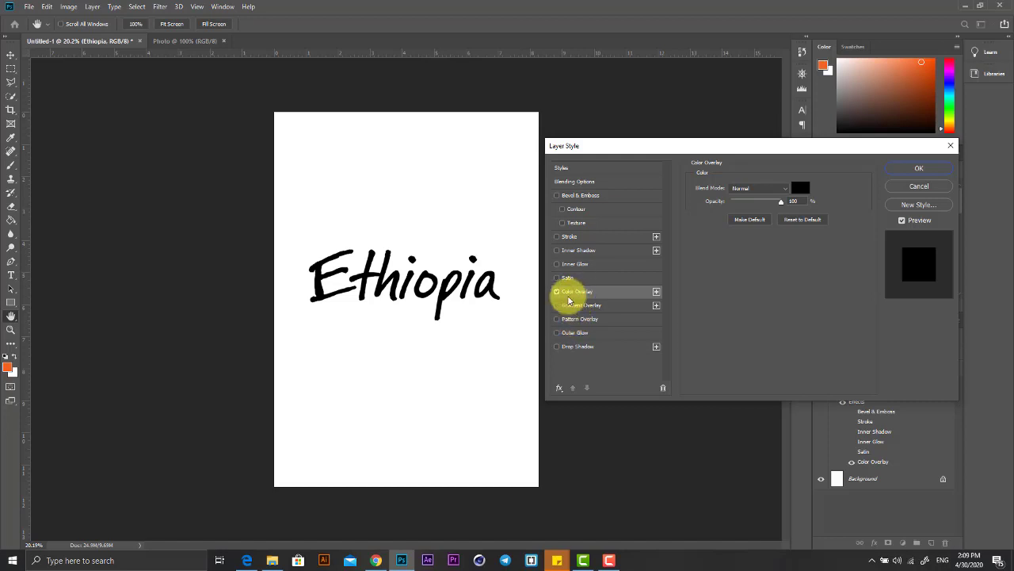
Recolour the Color Overlay dark red (#a51515), then switch the overlay off.
{"action": "left_click", "coordinate": [802, 189]}
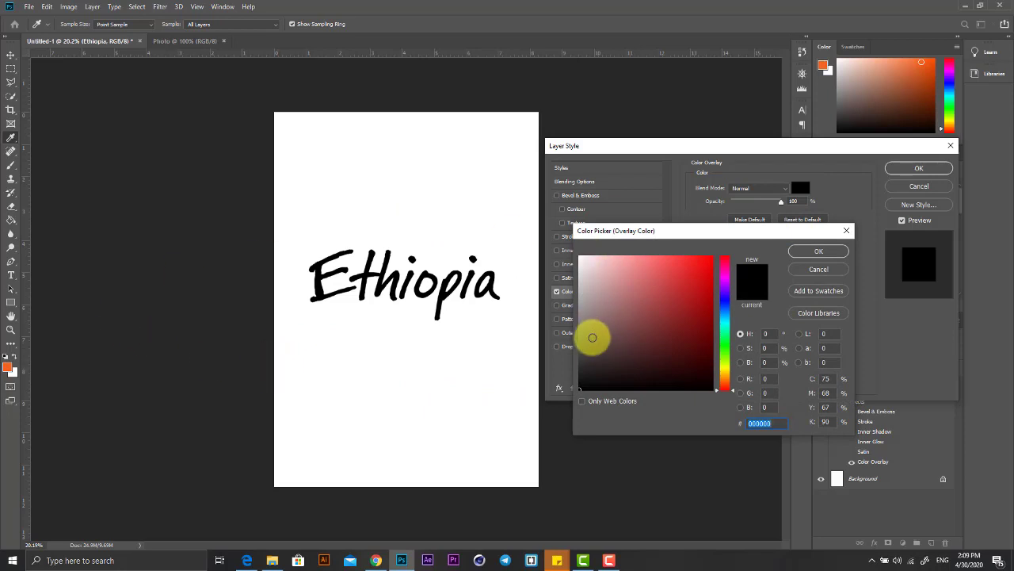
{"action": "mouse_move", "coordinate": [606, 306]}
{"action": "left_mouse_down"}
{"action": "mouse_move", "coordinate": [689, 359]}
{"action": "mouse_move", "coordinate": [668, 297]}
{"action": "mouse_move", "coordinate": [684, 256]}
{"action": "mouse_move", "coordinate": [670, 361]}
{"action": "mouse_move", "coordinate": [693, 306]}
{"action": "mouse_move", "coordinate": [698, 346]}
{"action": "mouse_move", "coordinate": [693, 296]}
{"action": "mouse_move", "coordinate": [688, 317]}
{"action": "left_mouse_up"}
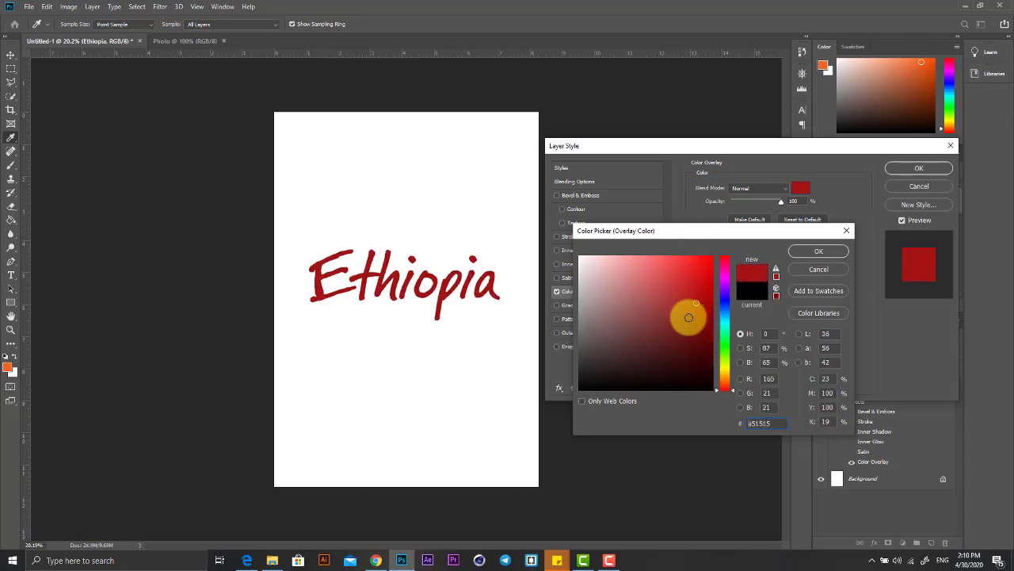
{"action": "left_click", "coordinate": [817, 250]}
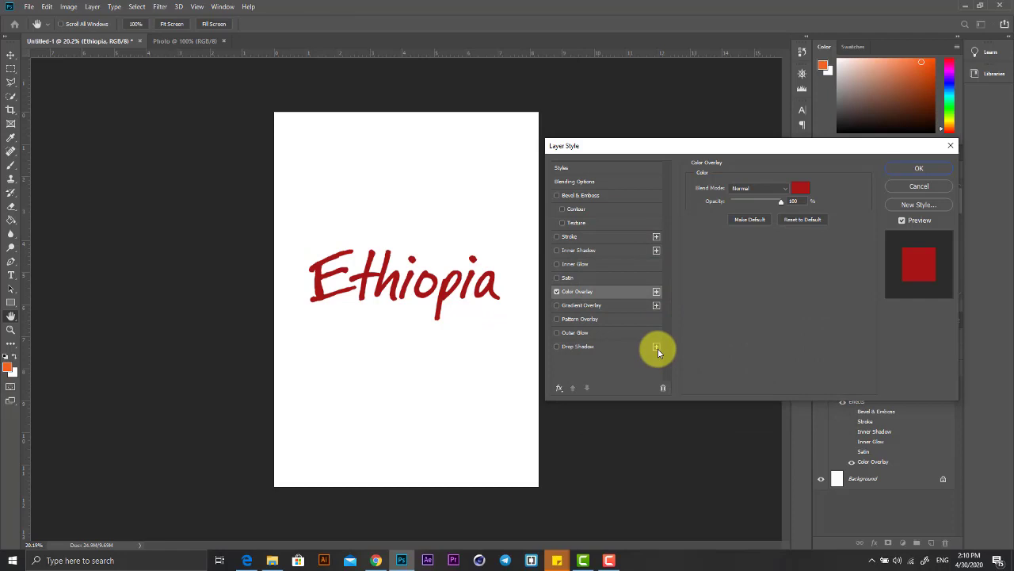
{"action": "left_click", "coordinate": [557, 290]}
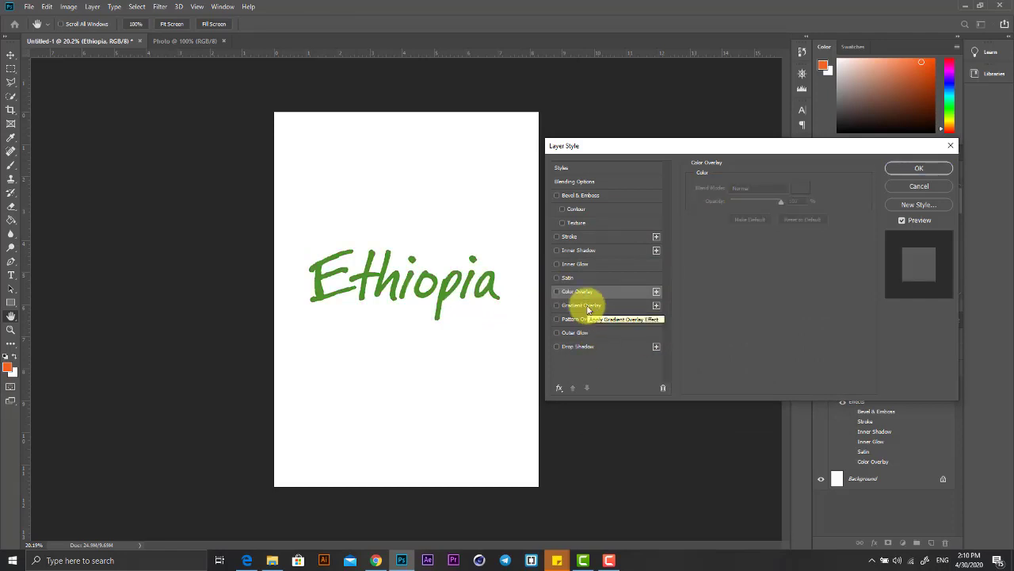
Add a purple Linear Gradient Overlay at 100% opacity and bring up the Gradient Editor.
{"action": "left_click", "coordinate": [587, 308]}
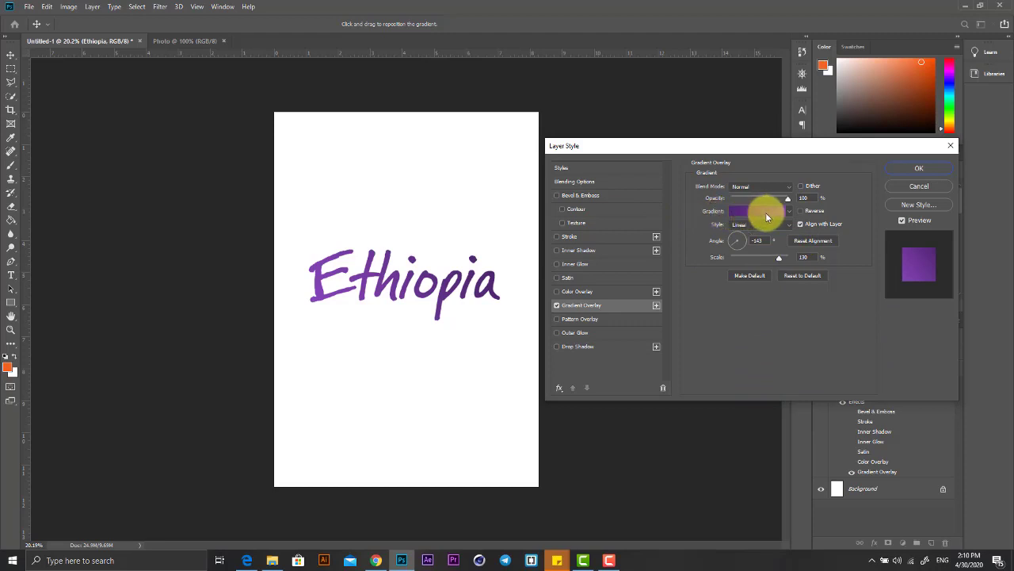
{"action": "left_click", "coordinate": [765, 215]}
Try several gradient presets and settle on the Magenta preset.
{"action": "left_click_drag", "start_coordinate": [740, 277], "coordinate": [730, 167]}
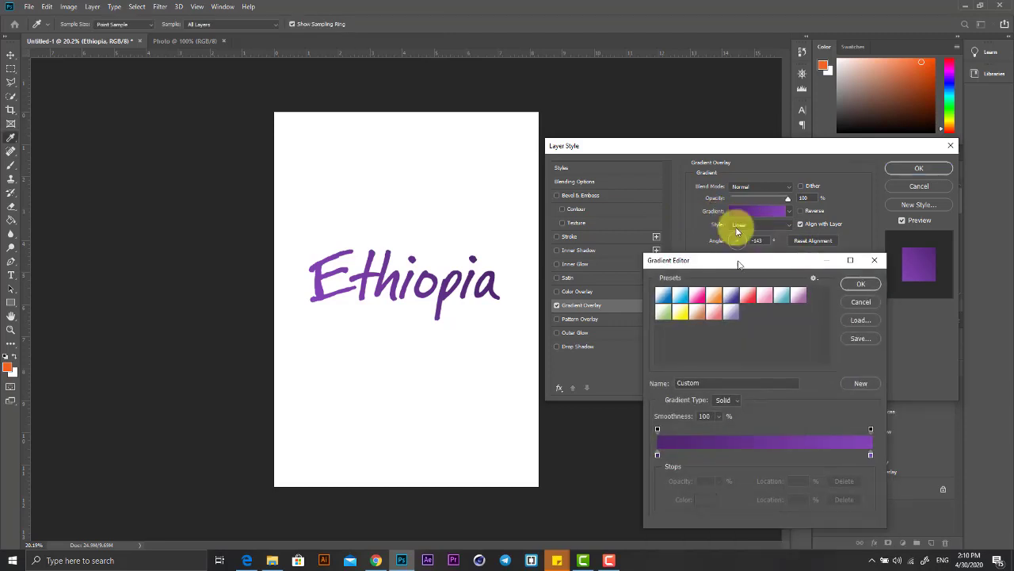
{"action": "left_click", "coordinate": [709, 201]}
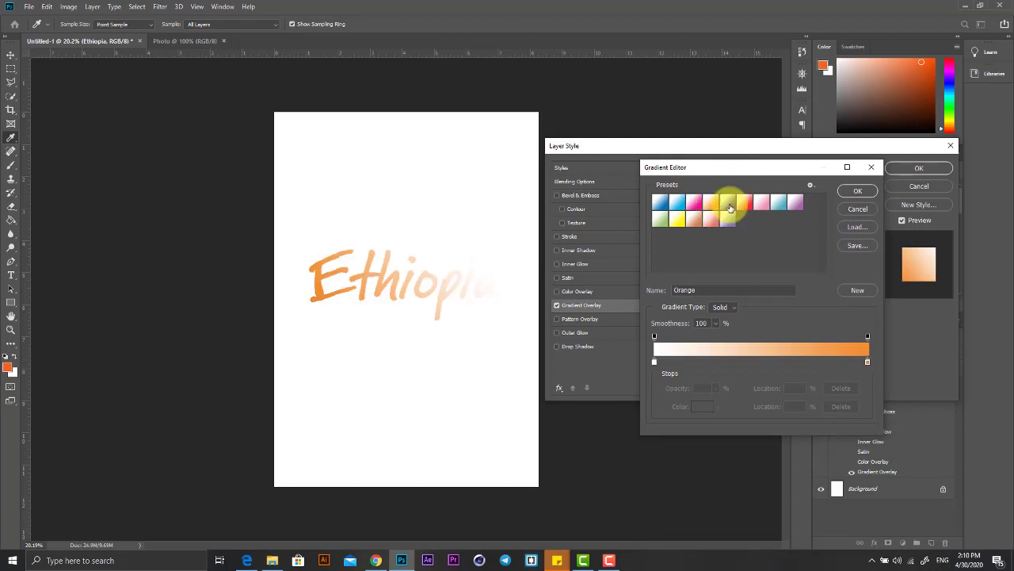
{"action": "left_click", "coordinate": [729, 201]}
{"action": "left_click", "coordinate": [748, 206]}
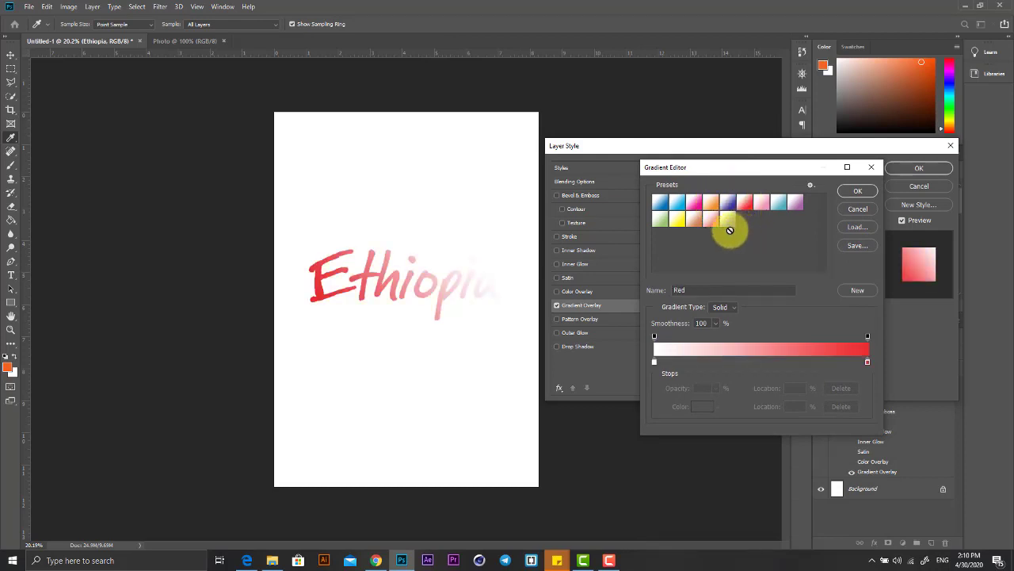
{"action": "left_click", "coordinate": [676, 221]}
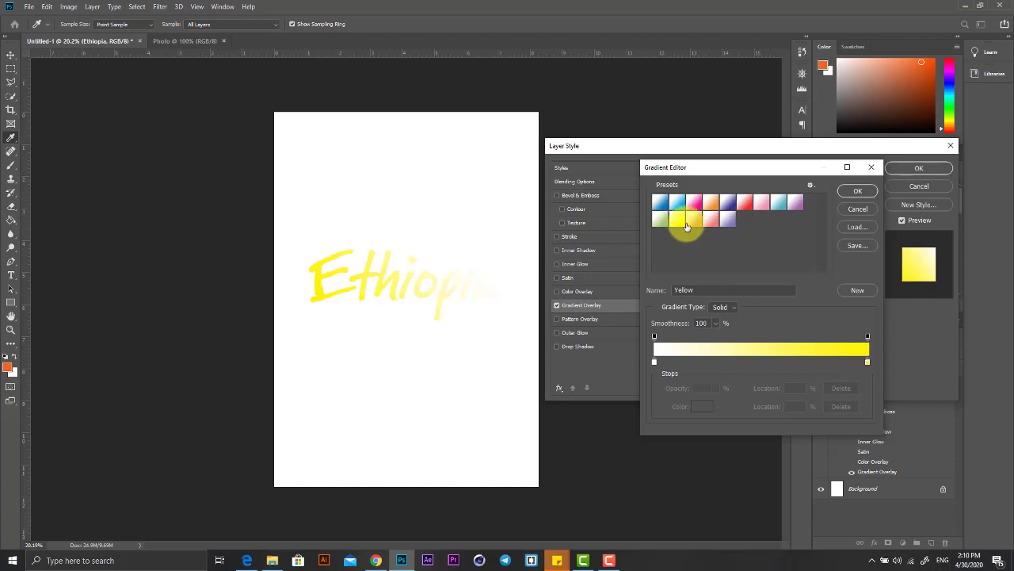
{"action": "left_click", "coordinate": [694, 221]}
{"action": "left_click", "coordinate": [700, 203]}
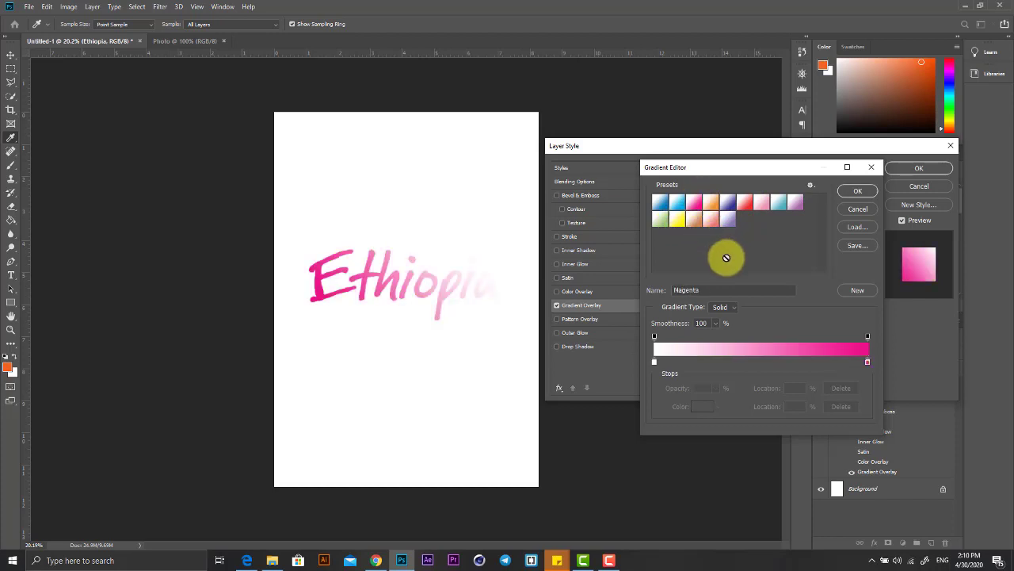
Shift the left colour stop slightly right and recolour it red (ff0000).
{"action": "left_click", "coordinate": [654, 363]}
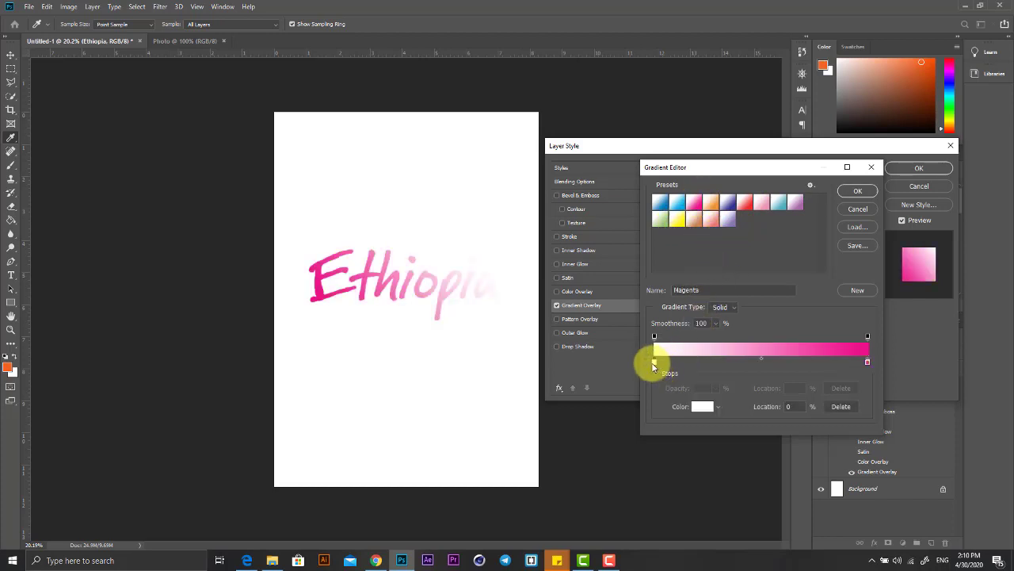
{"action": "left_click", "coordinate": [653, 363]}
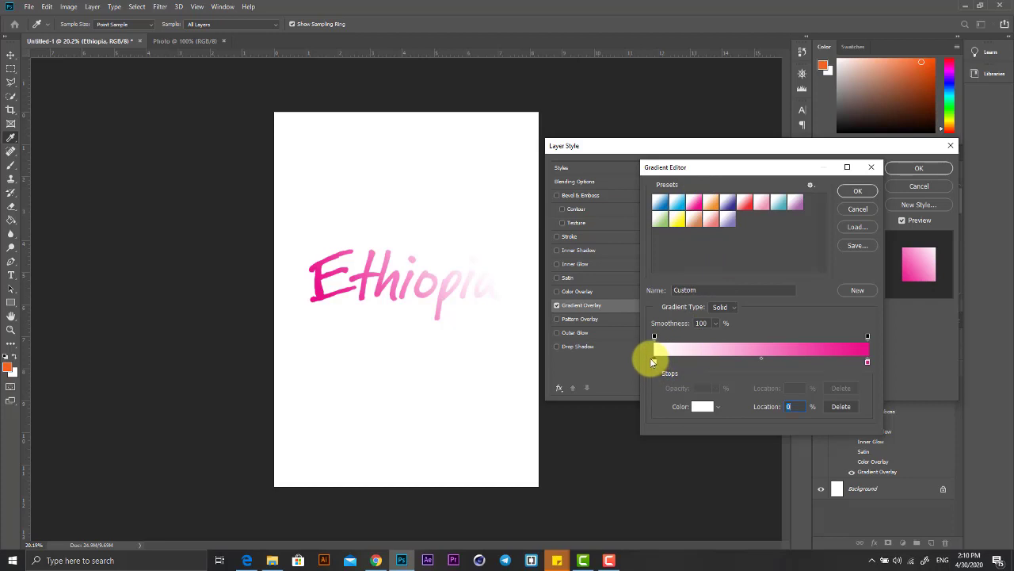
{"action": "left_click_drag", "start_coordinate": [655, 363], "coordinate": [664, 366]}
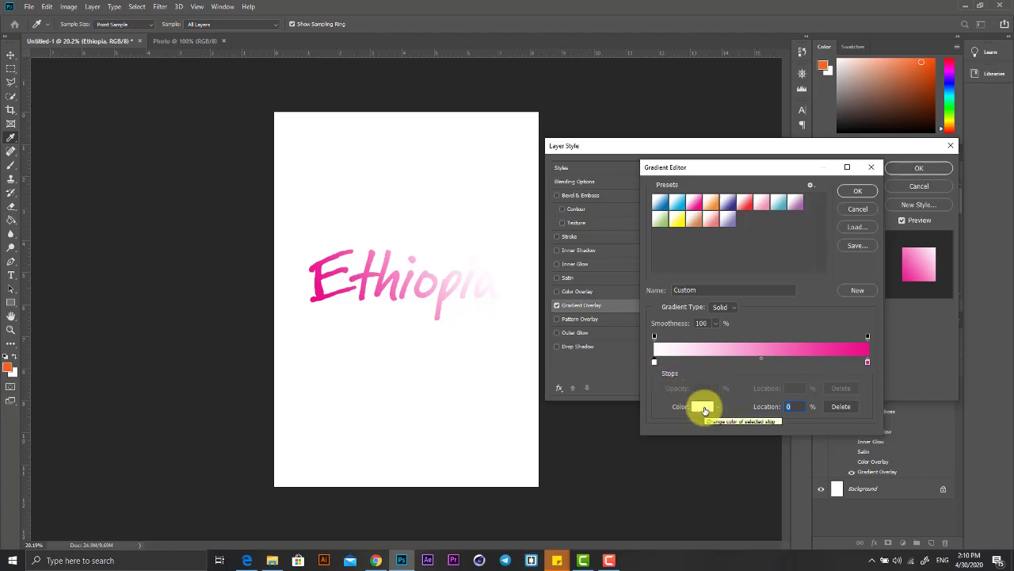
{"action": "left_click", "coordinate": [704, 408]}
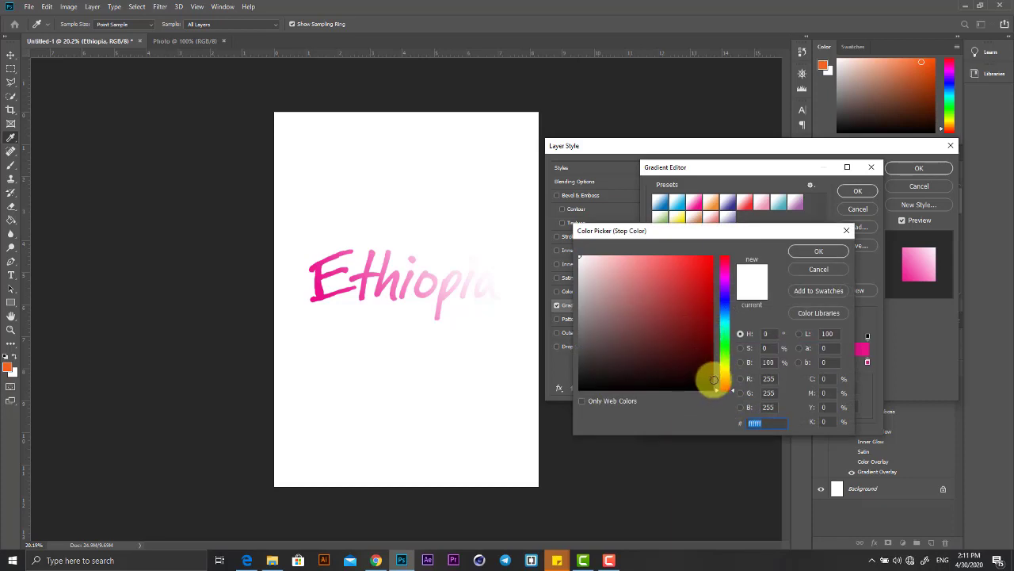
{"action": "type", "text": "ff0000"}
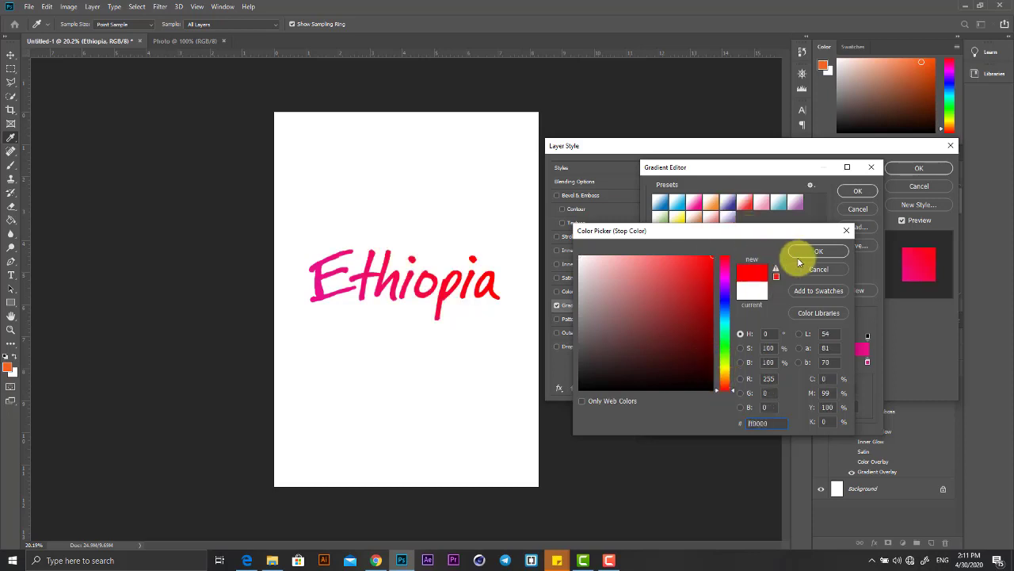
{"action": "left_click", "coordinate": [806, 252]}
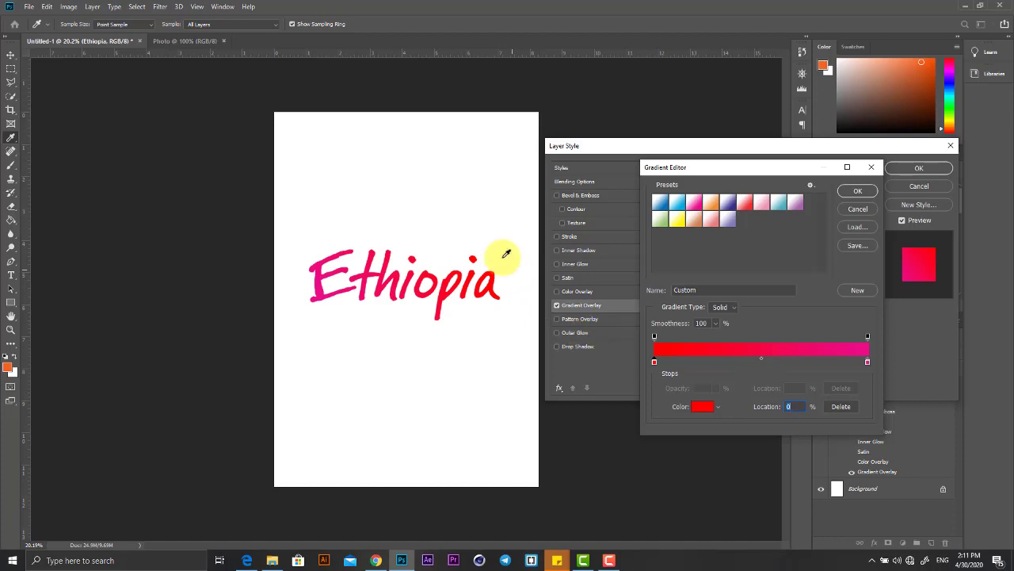
Recolour the gradient's right stop a bright, fully saturated green.
{"action": "left_click", "coordinate": [868, 363]}
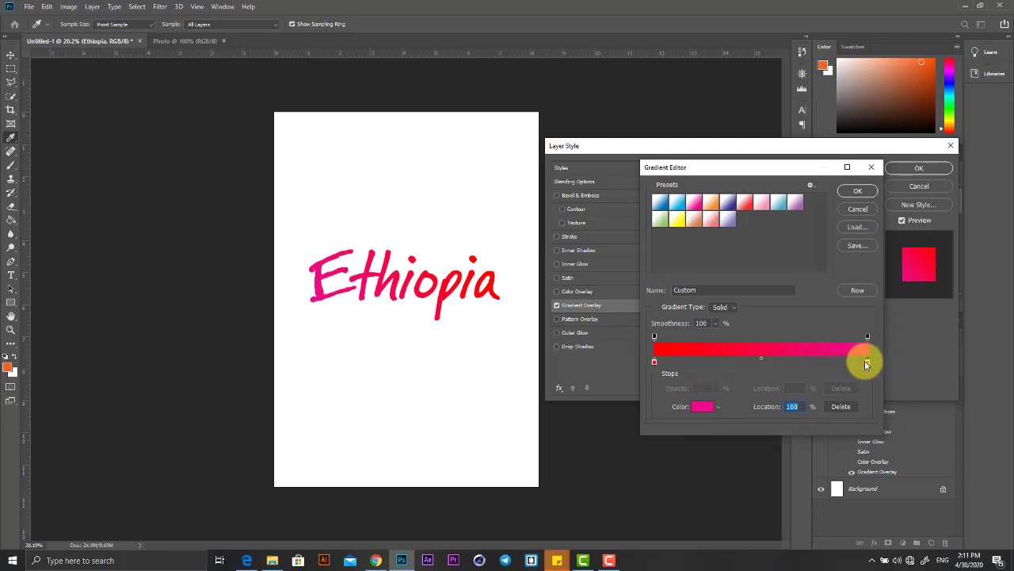
{"action": "left_click", "coordinate": [701, 406]}
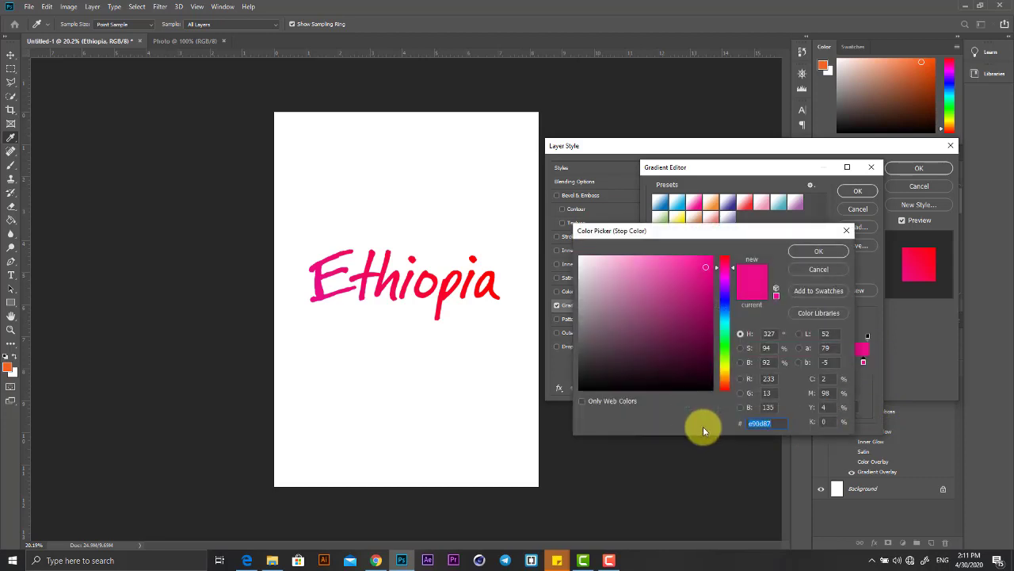
{"action": "left_click", "coordinate": [725, 350]}
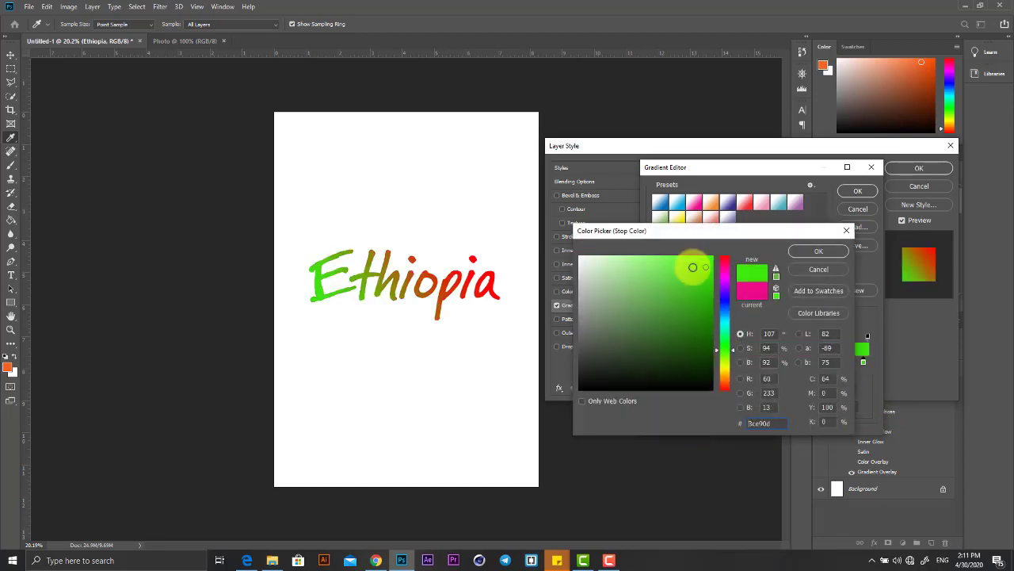
{"action": "left_click_drag", "start_coordinate": [693, 267], "coordinate": [715, 255]}
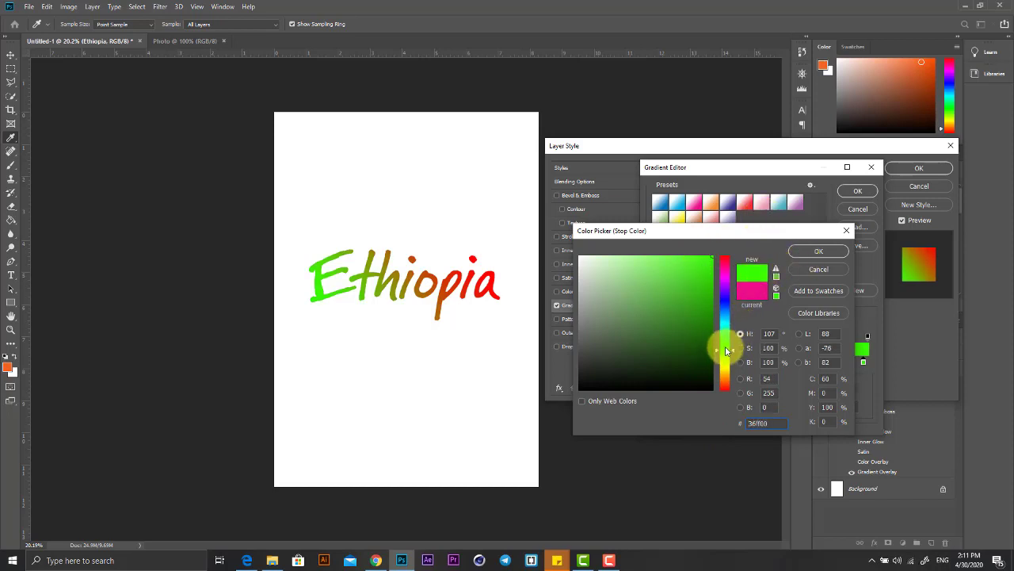
{"action": "left_click_drag", "start_coordinate": [728, 350], "coordinate": [729, 347]}
{"action": "left_click", "coordinate": [713, 272]}
{"action": "left_click", "coordinate": [812, 252]}
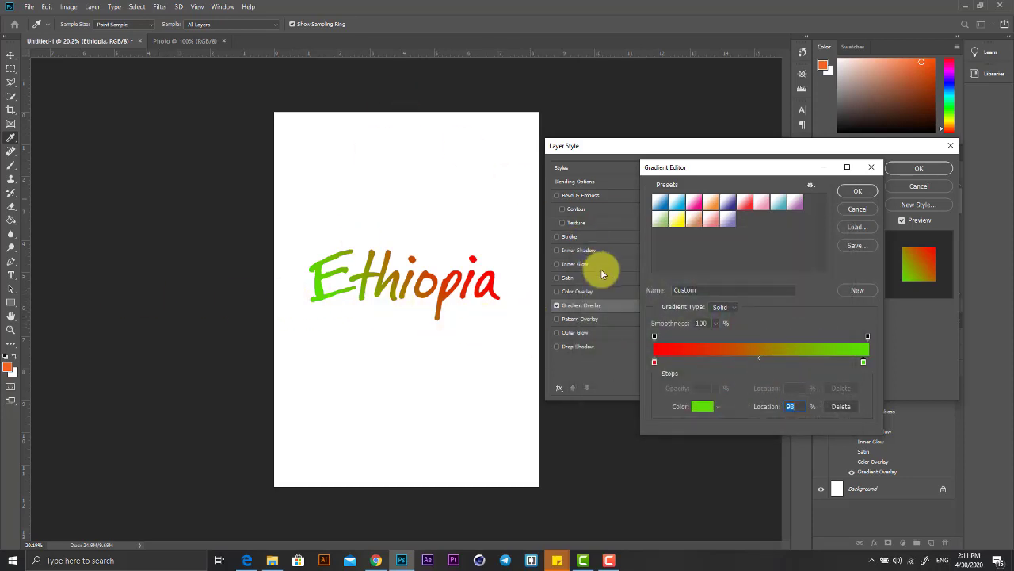
Add a yellow-orange middle stop at 50% and accept the edited gradient.
{"action": "left_click", "coordinate": [758, 364]}
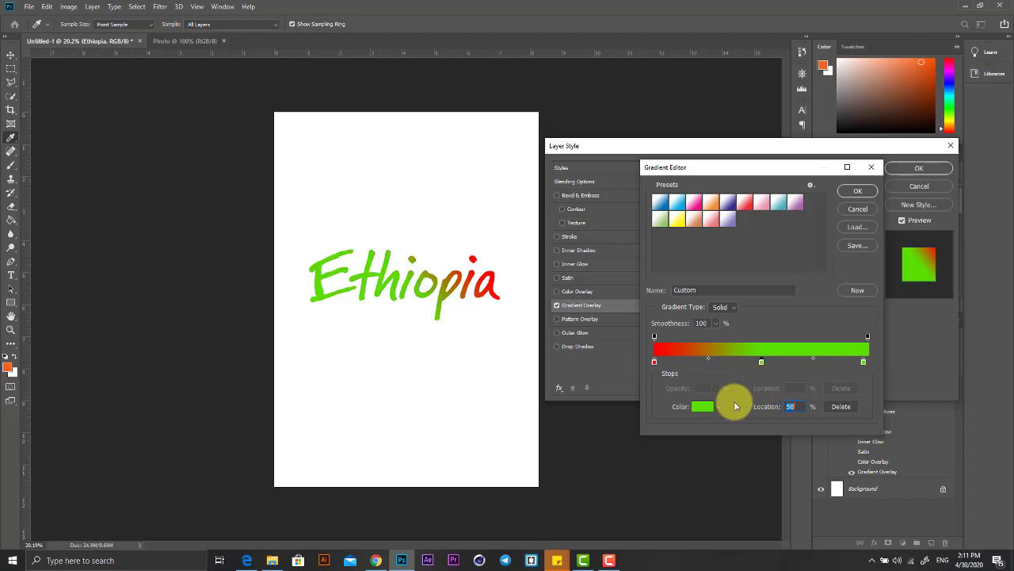
{"action": "left_click", "coordinate": [702, 405]}
{"action": "left_click_drag", "start_coordinate": [725, 385], "coordinate": [724, 373]}
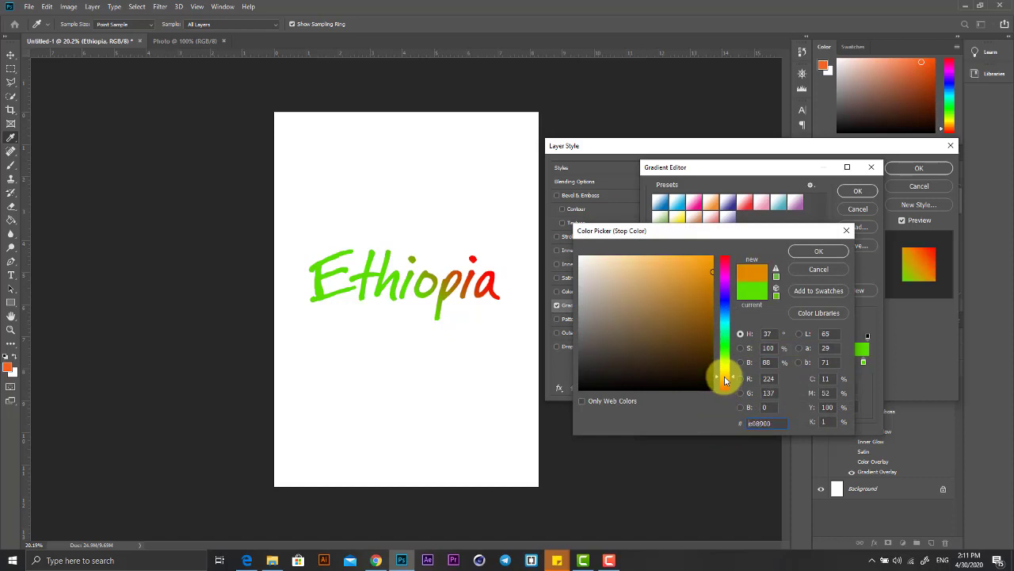
{"action": "mouse_move", "coordinate": [705, 335]}
{"action": "left_mouse_down"}
{"action": "mouse_move", "coordinate": [709, 266]}
{"action": "mouse_move", "coordinate": [803, 248]}
{"action": "left_mouse_up"}
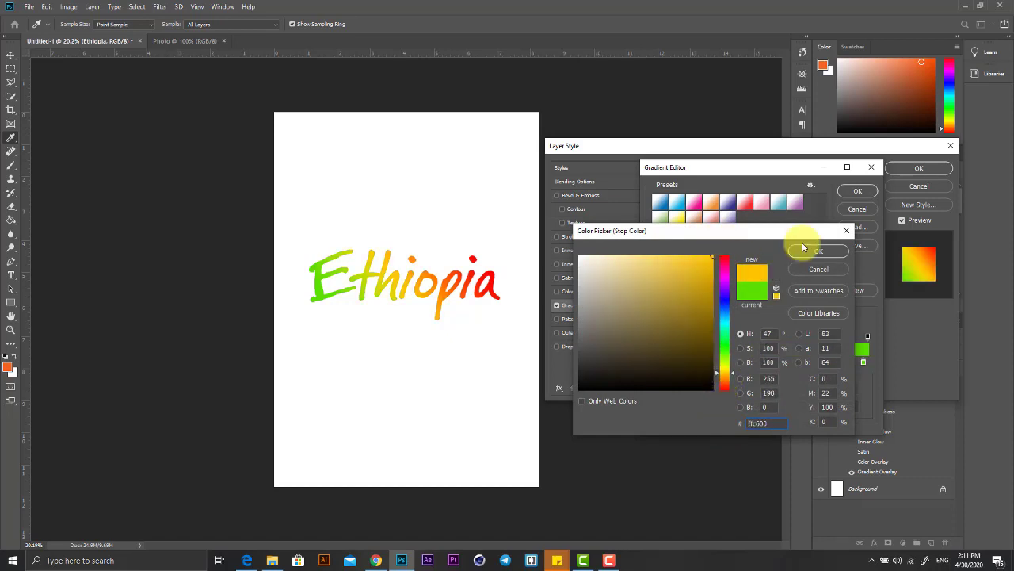
{"action": "left_click", "coordinate": [808, 252]}
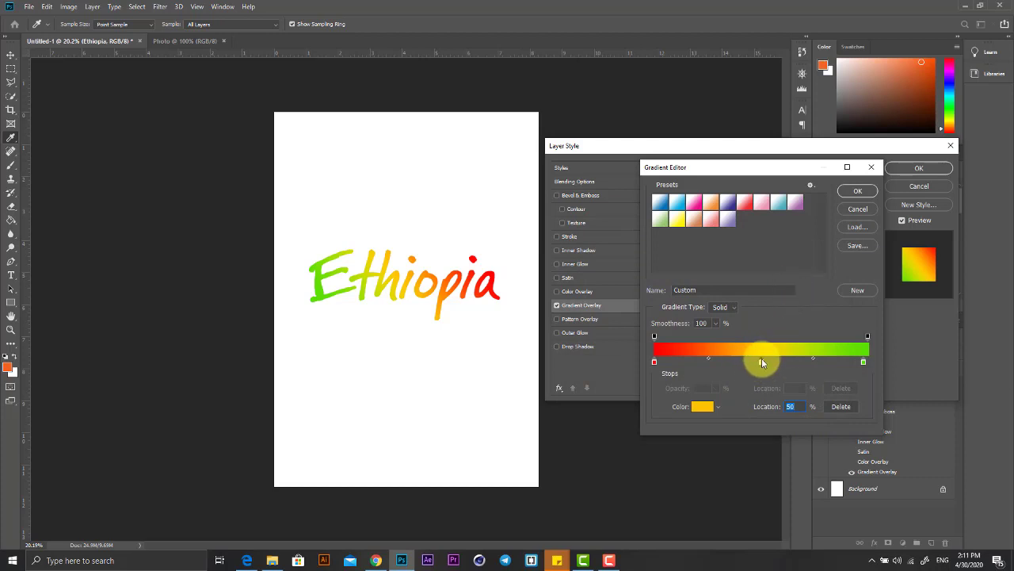
{"action": "left_click", "coordinate": [859, 194]}
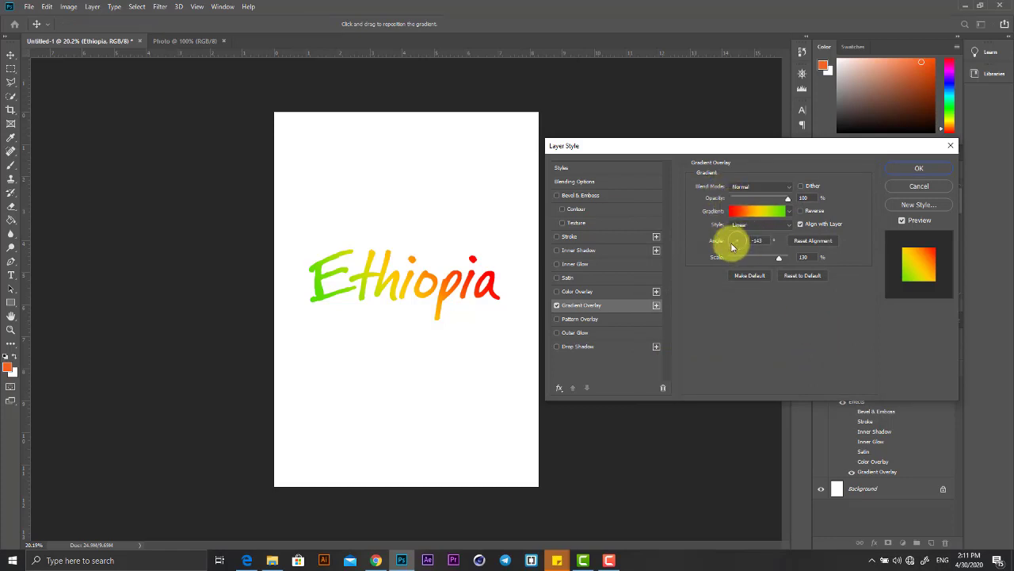
Rotate the gradient overlay's angle and shift its position across the Ethiopia text.
{"action": "left_click_drag", "start_coordinate": [731, 246], "coordinate": [730, 241]}
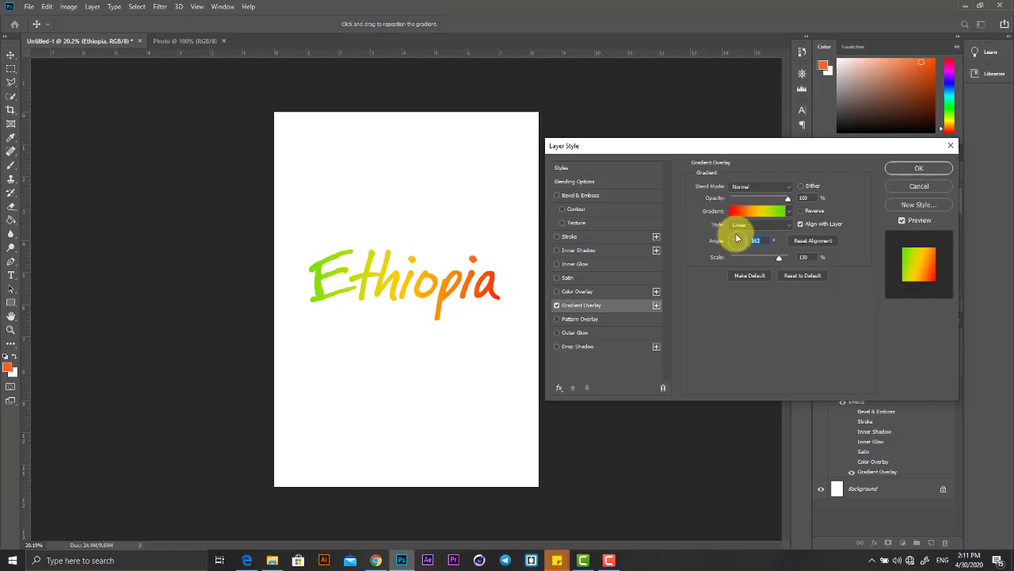
{"action": "left_click_drag", "start_coordinate": [736, 239], "coordinate": [737, 238]}
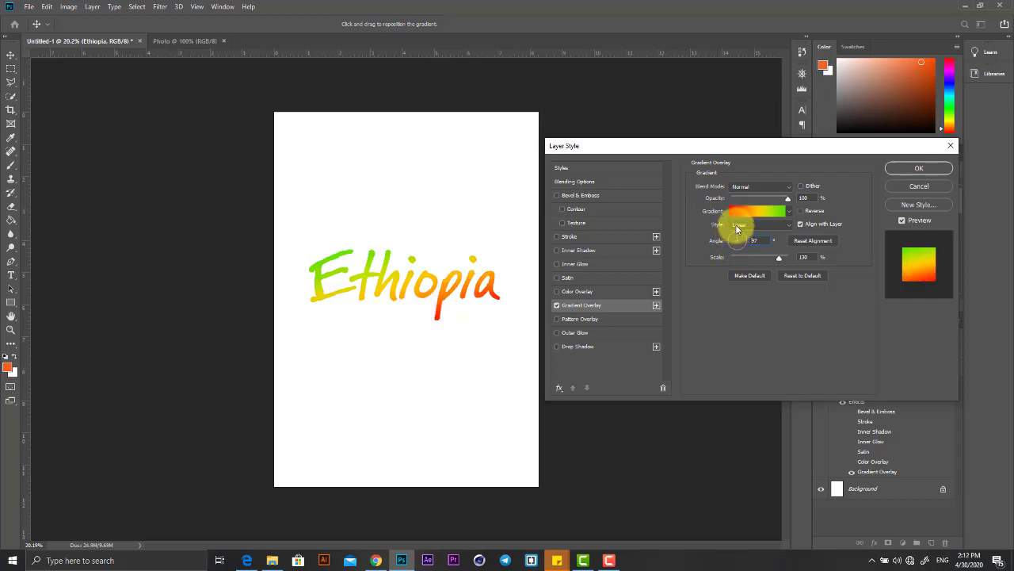
{"action": "left_click", "coordinate": [739, 239]}
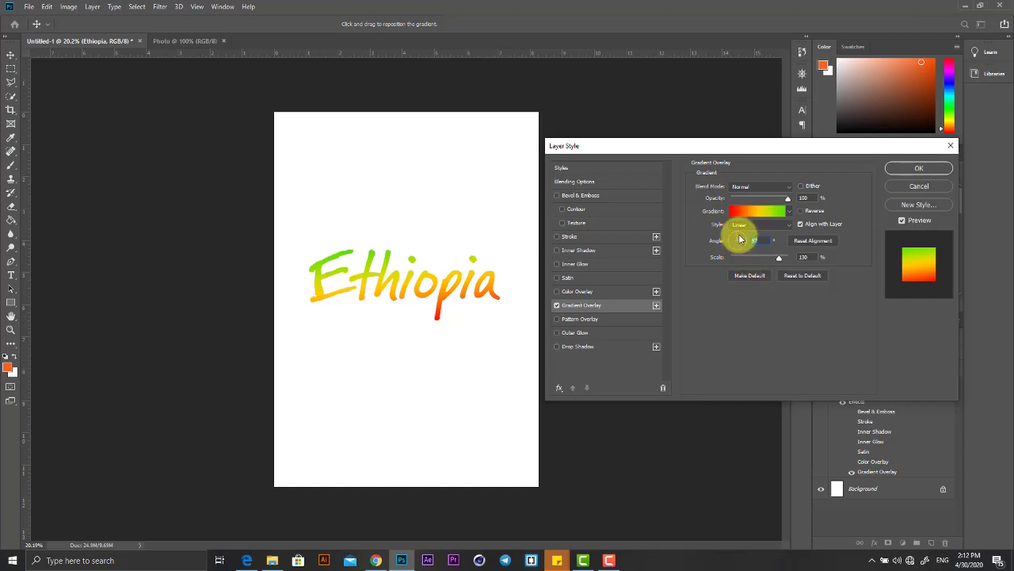
{"action": "left_click_drag", "start_coordinate": [418, 269], "coordinate": [511, 299]}
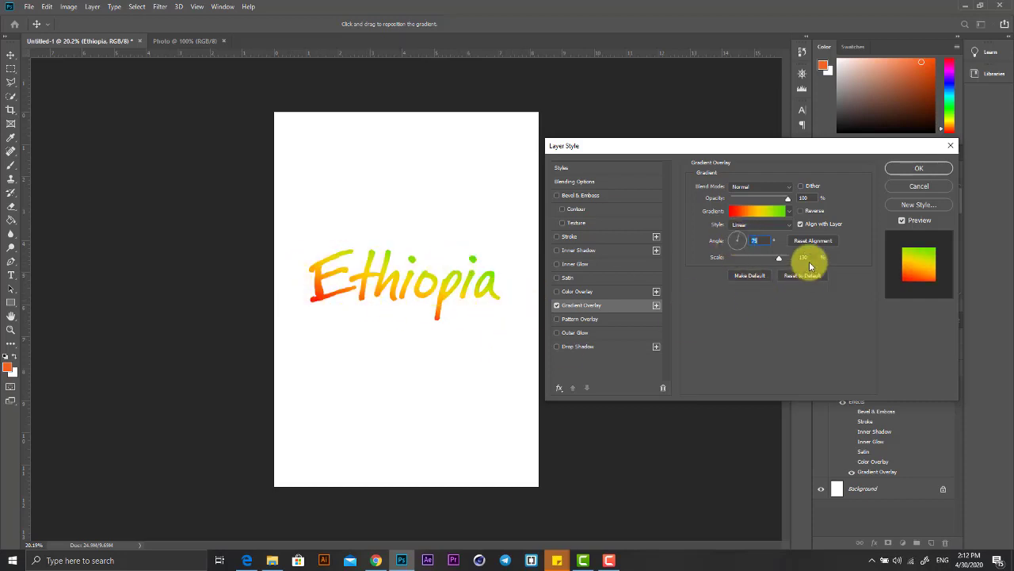
{"action": "left_click", "coordinate": [750, 240]}
{"action": "left_click", "coordinate": [739, 239]}
{"action": "left_click_drag", "start_coordinate": [736, 239], "coordinate": [737, 253]}
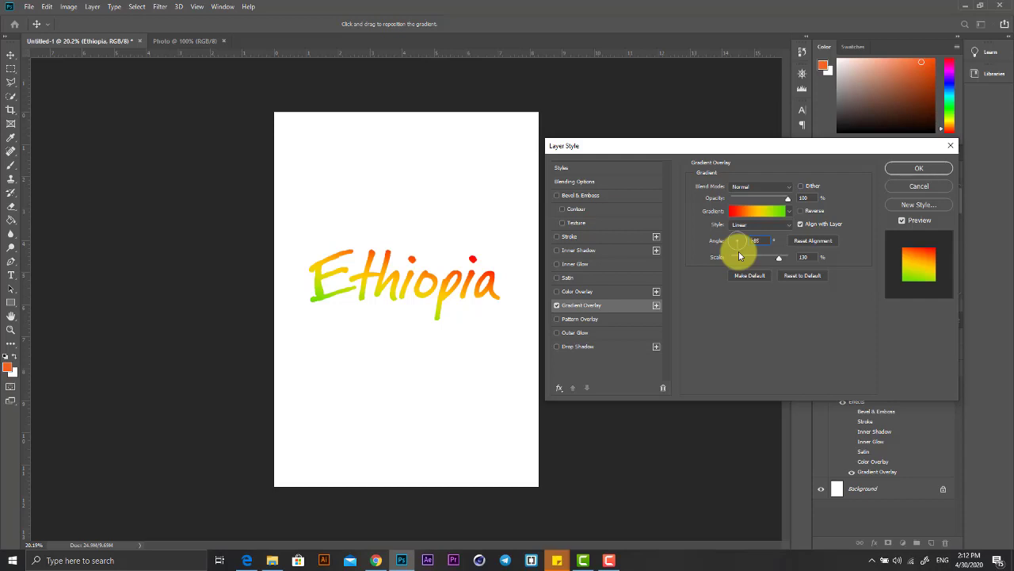
{"action": "left_click_drag", "start_coordinate": [739, 255], "coordinate": [735, 253]}
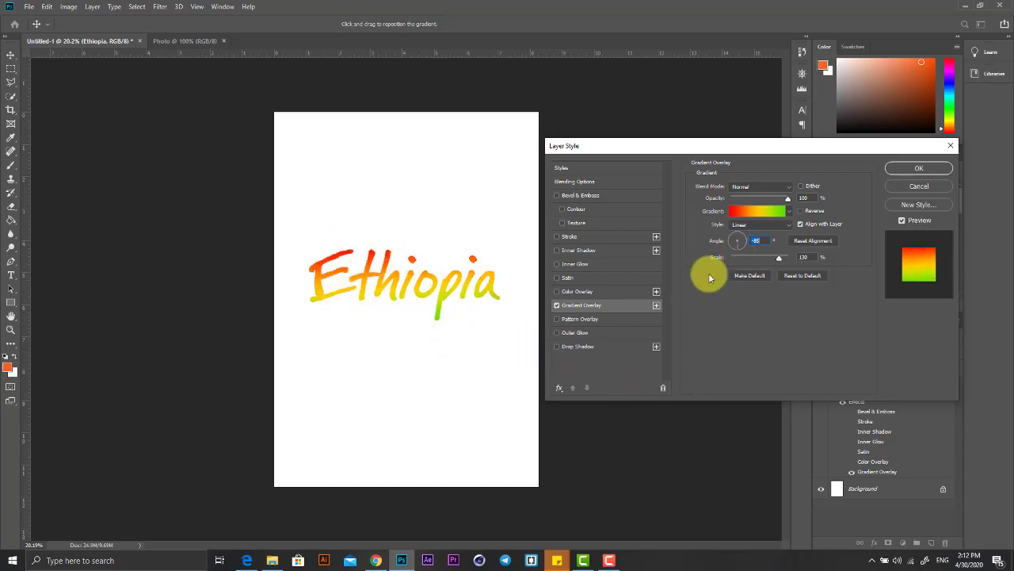
Set the gradient angle to 174° so it runs green on the left to red.
{"action": "left_click_drag", "start_coordinate": [729, 238], "coordinate": [729, 247]}
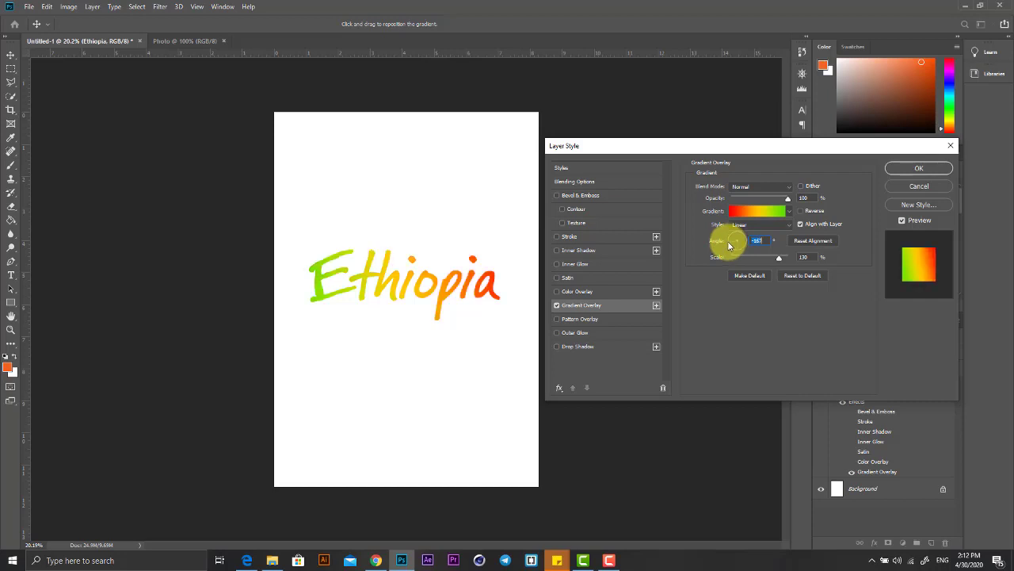
{"action": "left_click", "coordinate": [751, 242]}
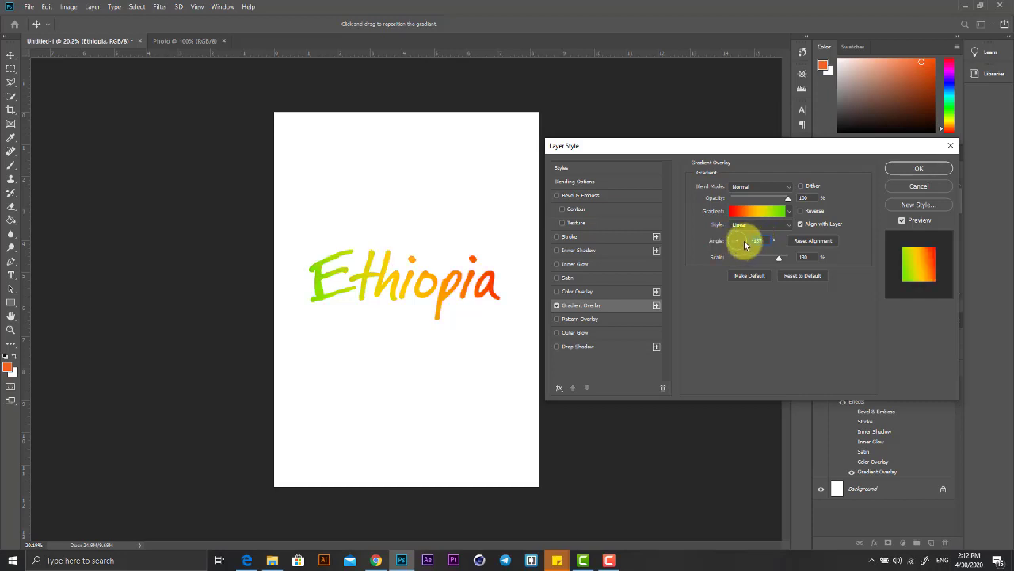
{"action": "type", "text": "3"}
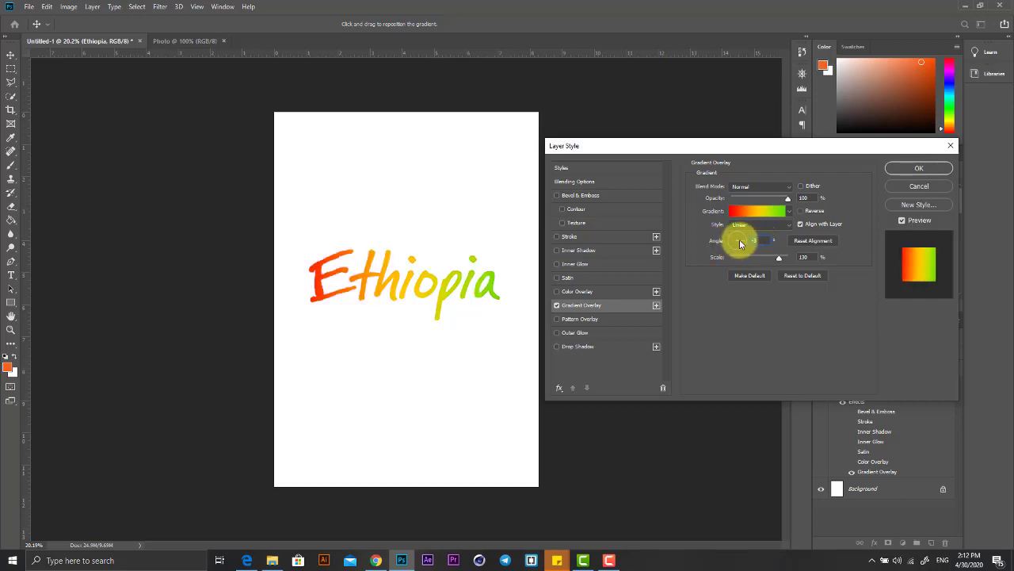
{"action": "left_click", "coordinate": [724, 245]}
{"action": "left_click_drag", "start_coordinate": [730, 242], "coordinate": [733, 247]}
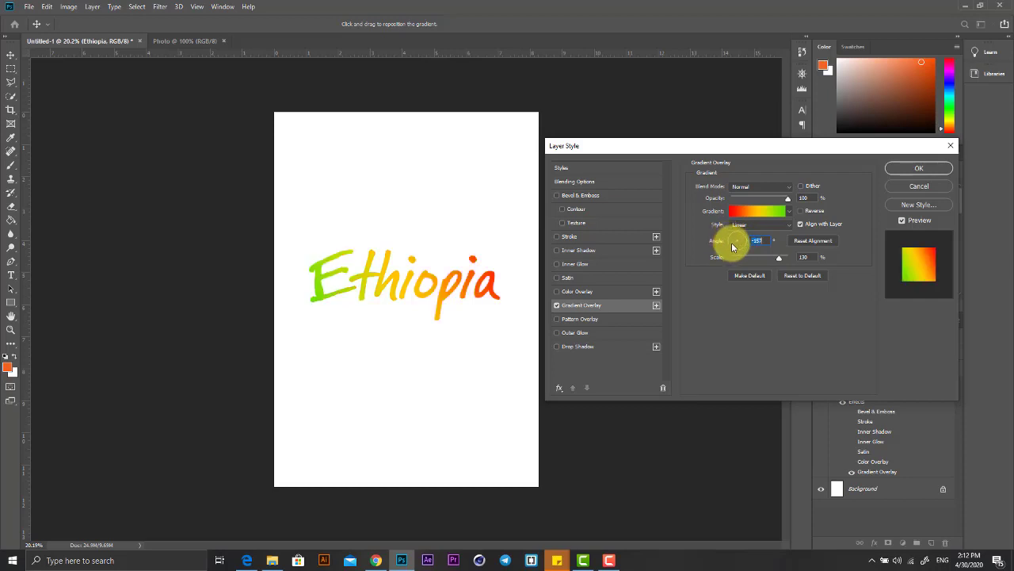
{"action": "left_click", "coordinate": [727, 242]}
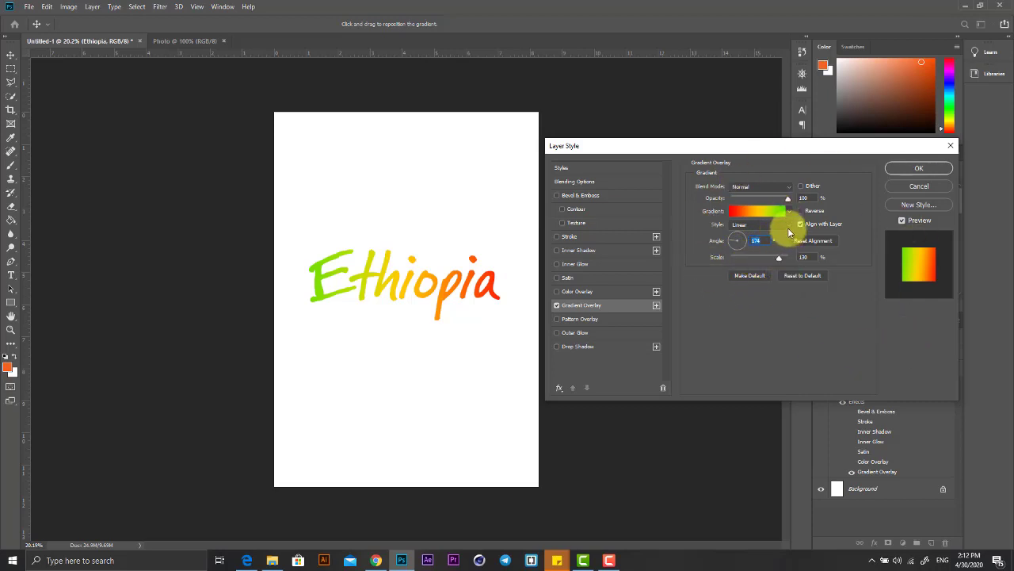
Try a Radial gradient style, then return to Linear and compress the scale to 132%.
{"action": "left_click", "coordinate": [787, 226]}
{"action": "left_click", "coordinate": [762, 241]}
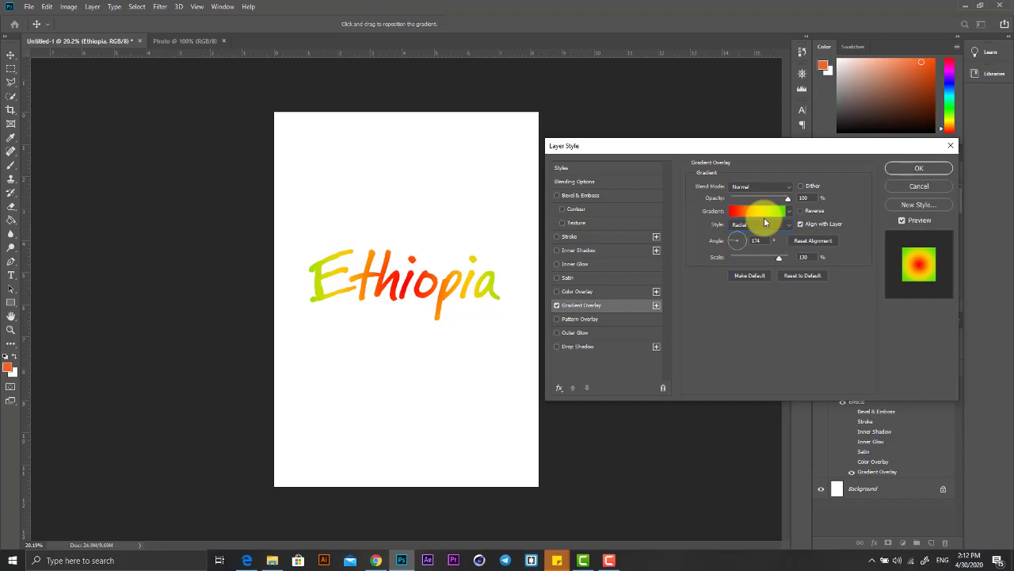
{"action": "left_click", "coordinate": [764, 225]}
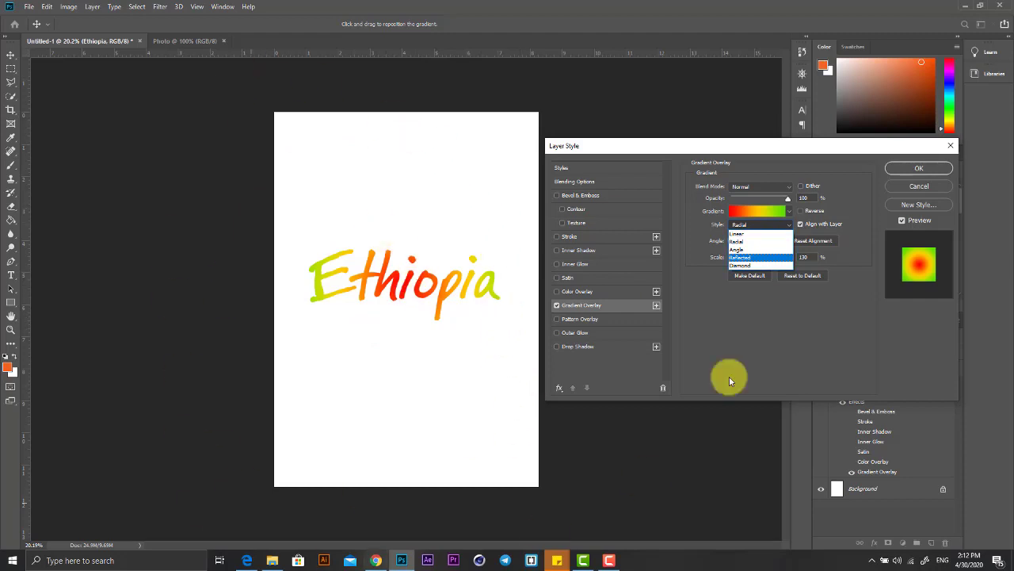
{"action": "left_click", "coordinate": [752, 234]}
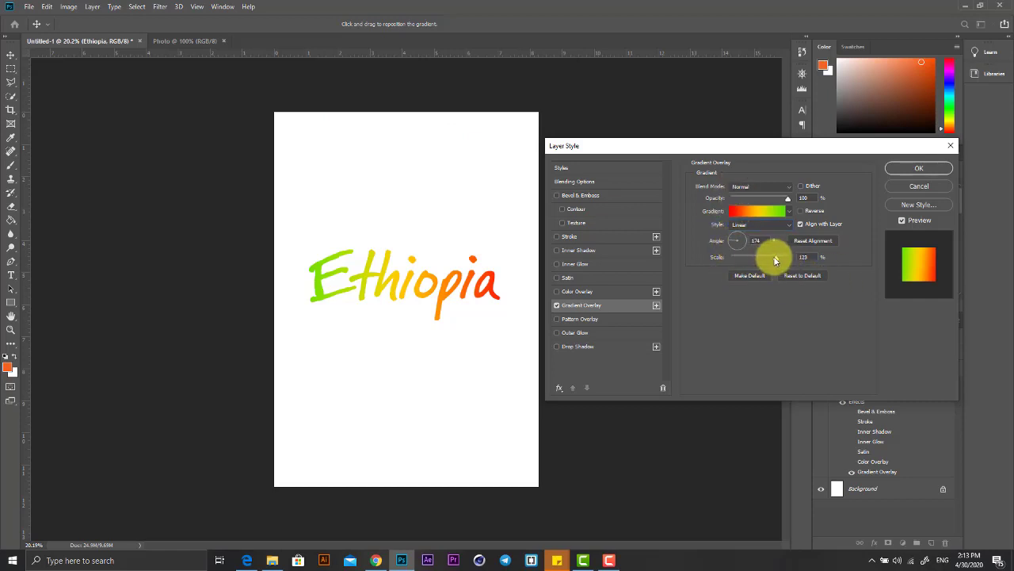
{"action": "mouse_move", "coordinate": [775, 257]}
{"action": "left_mouse_down"}
{"action": "mouse_move", "coordinate": [727, 262]}
{"action": "mouse_move", "coordinate": [830, 268]}
{"action": "mouse_move", "coordinate": [744, 263]}
{"action": "left_mouse_up"}
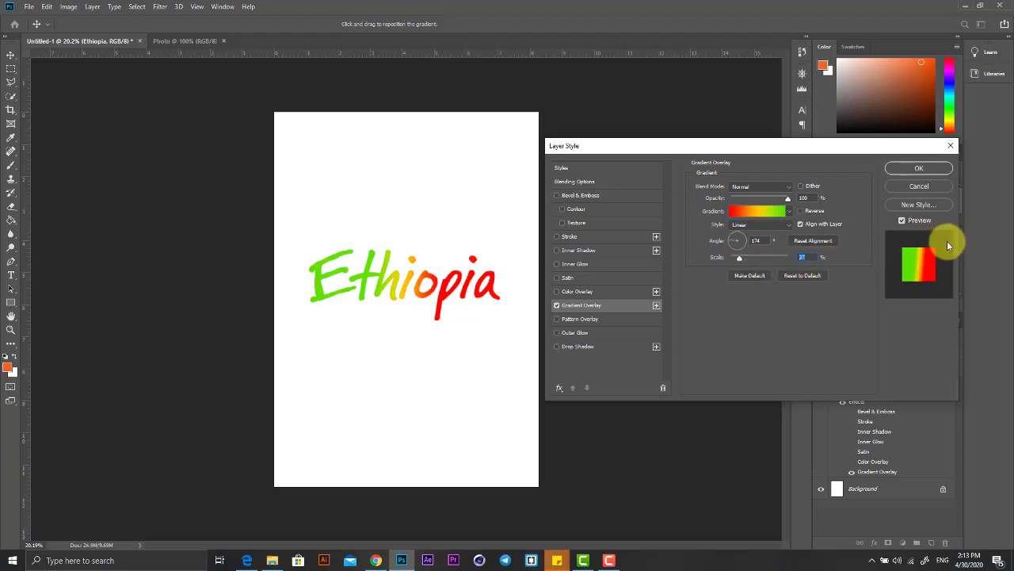
{"action": "mouse_move", "coordinate": [740, 261]}
{"action": "left_mouse_down"}
{"action": "mouse_move", "coordinate": [731, 264]}
{"action": "mouse_move", "coordinate": [775, 261]}
{"action": "left_mouse_up"}
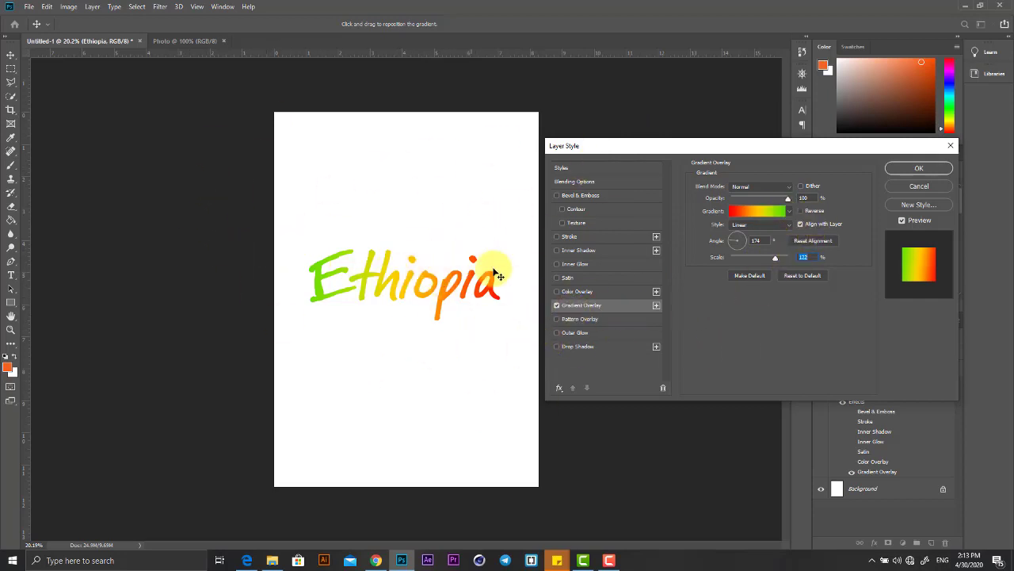
Replace the gradient overlay with a Pattern Overlay and try several default patterns.
{"action": "left_click", "coordinate": [557, 306]}
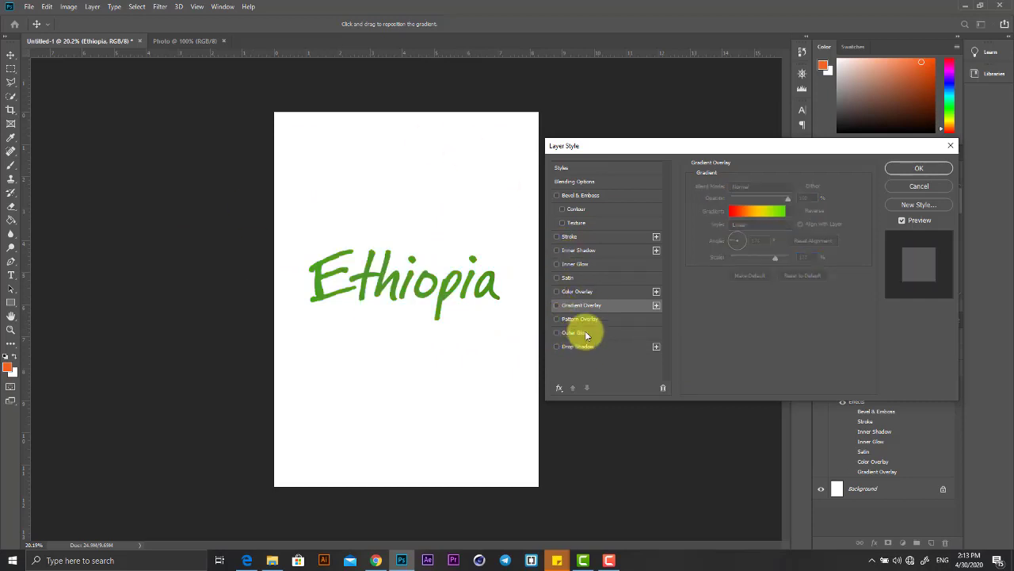
{"action": "left_click", "coordinate": [583, 319]}
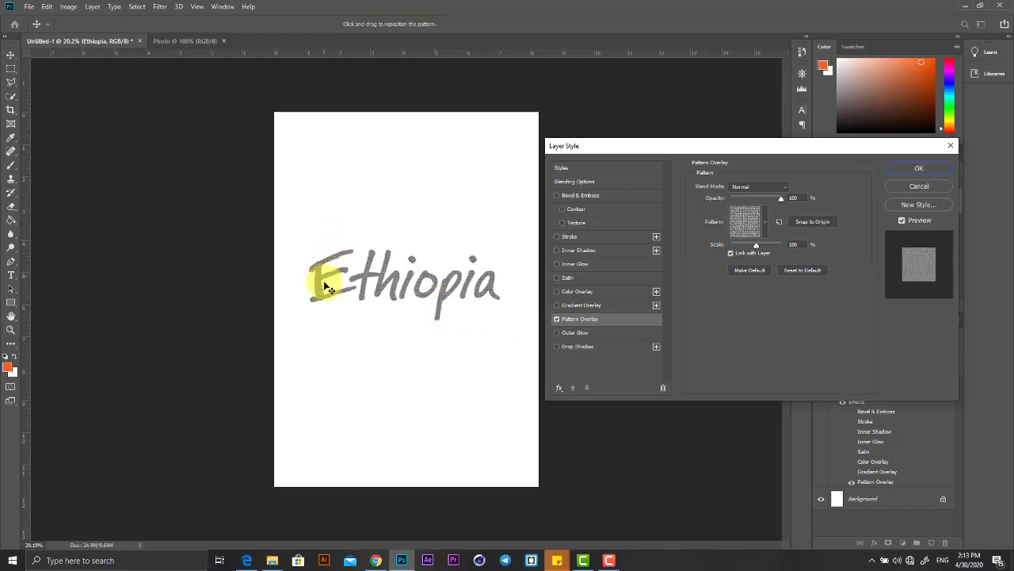
{"action": "left_click", "coordinate": [765, 222]}
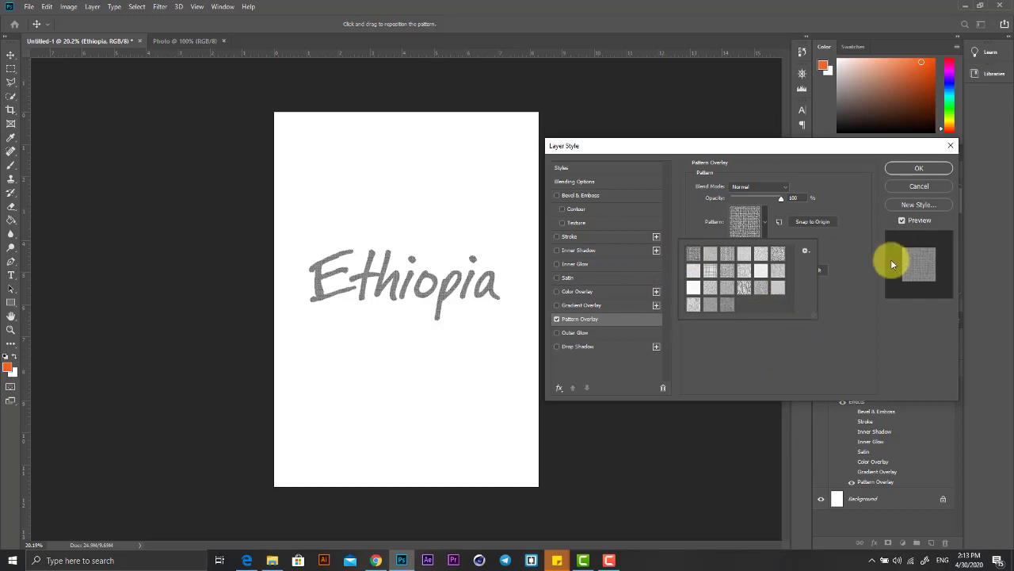
{"action": "left_click", "coordinate": [763, 254]}
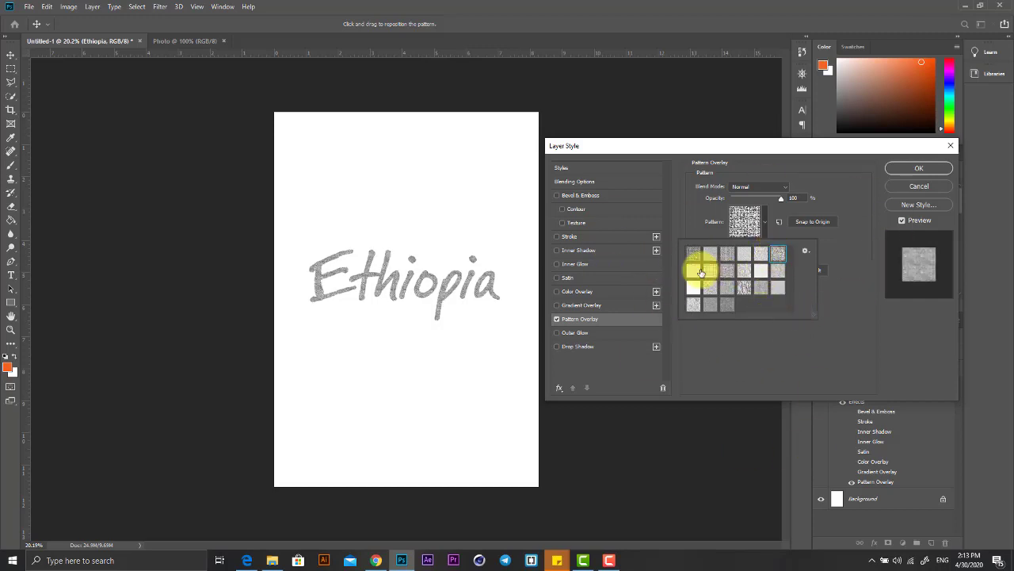
{"action": "left_click", "coordinate": [701, 265]}
{"action": "left_click", "coordinate": [736, 271]}
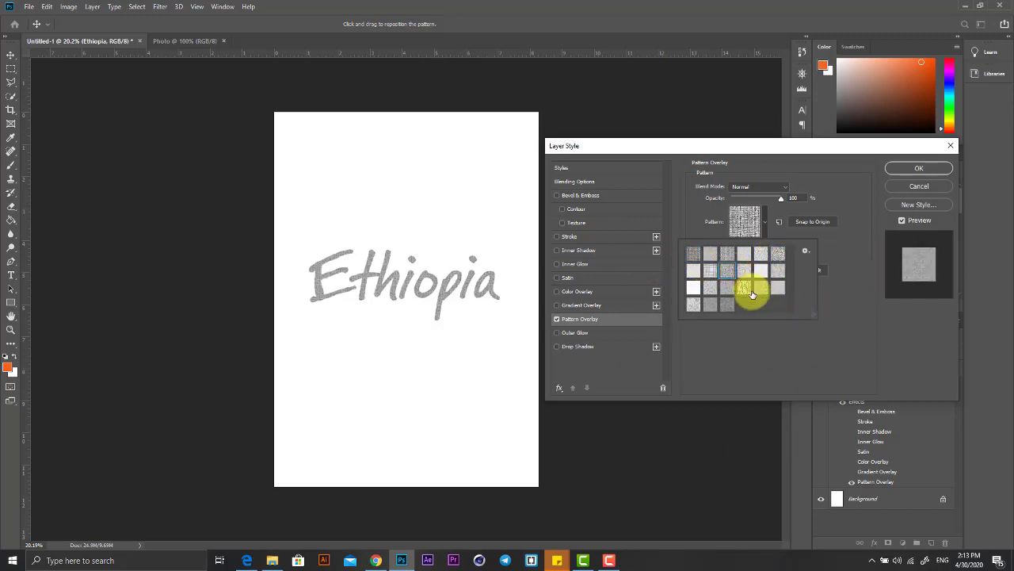
{"action": "left_click", "coordinate": [746, 286]}
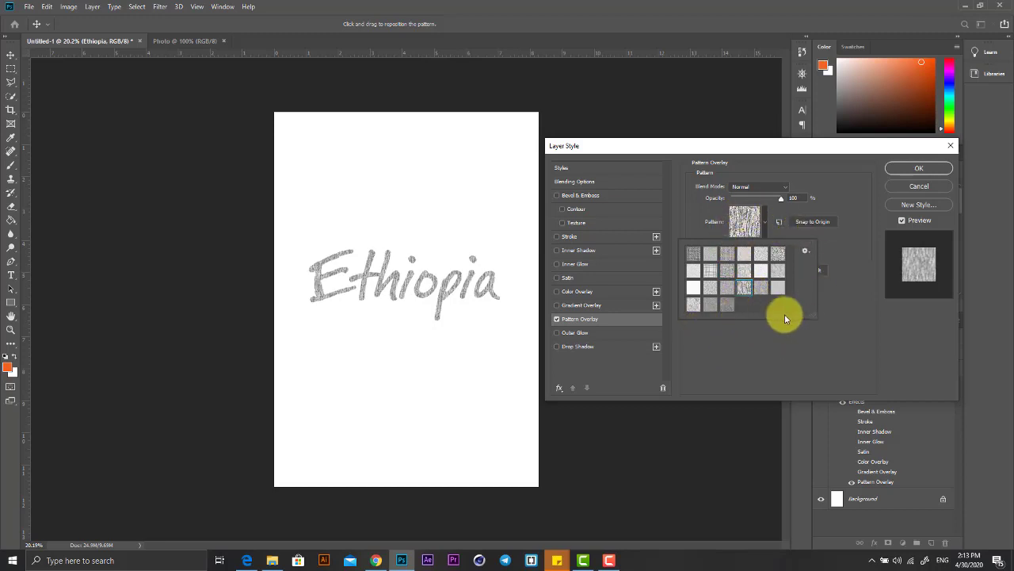
Load the Color Paper pattern library and try its blue, brown and grey papers.
{"action": "left_click", "coordinate": [805, 254]}
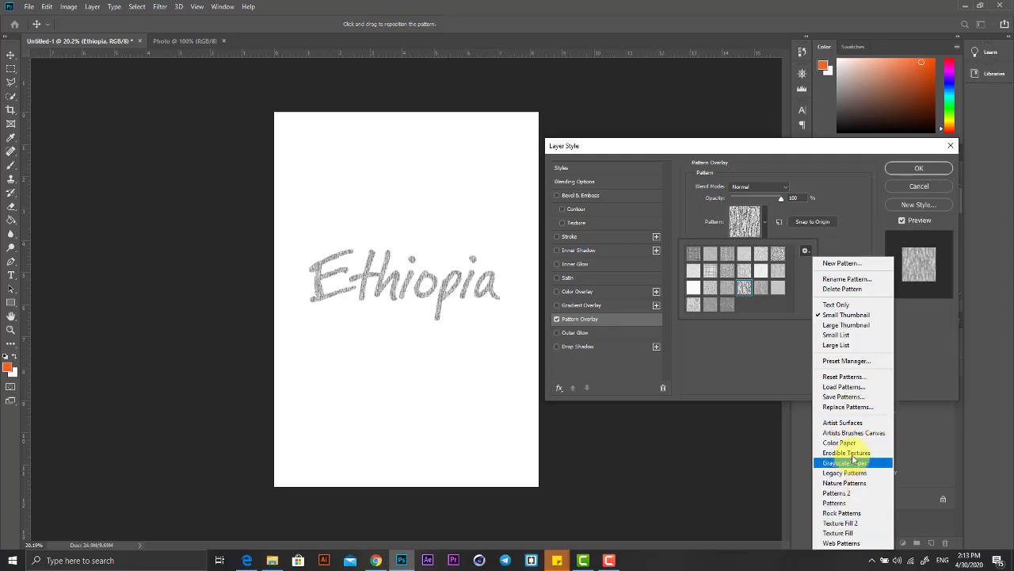
{"action": "left_click", "coordinate": [852, 444]}
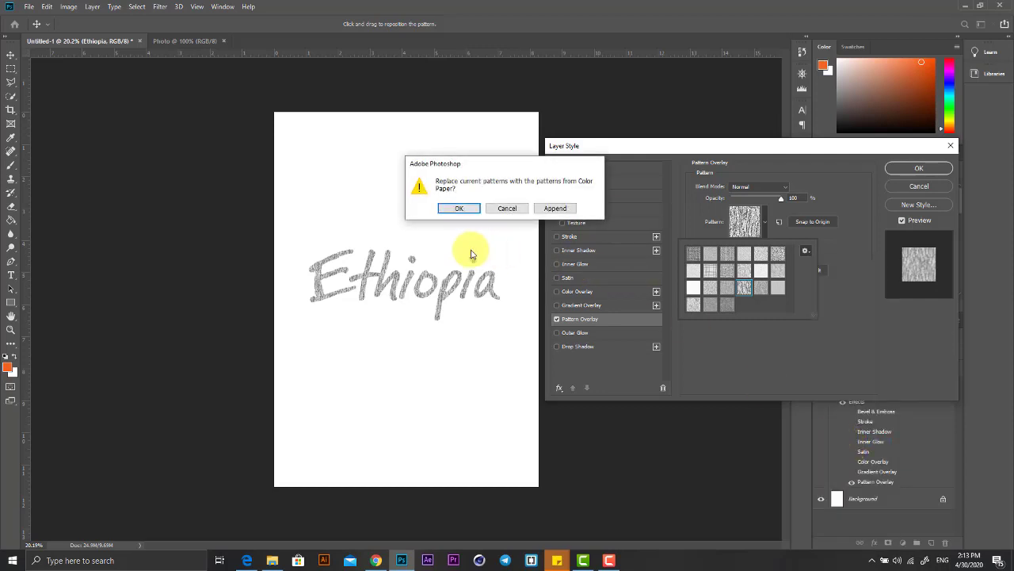
{"action": "left_click", "coordinate": [554, 208]}
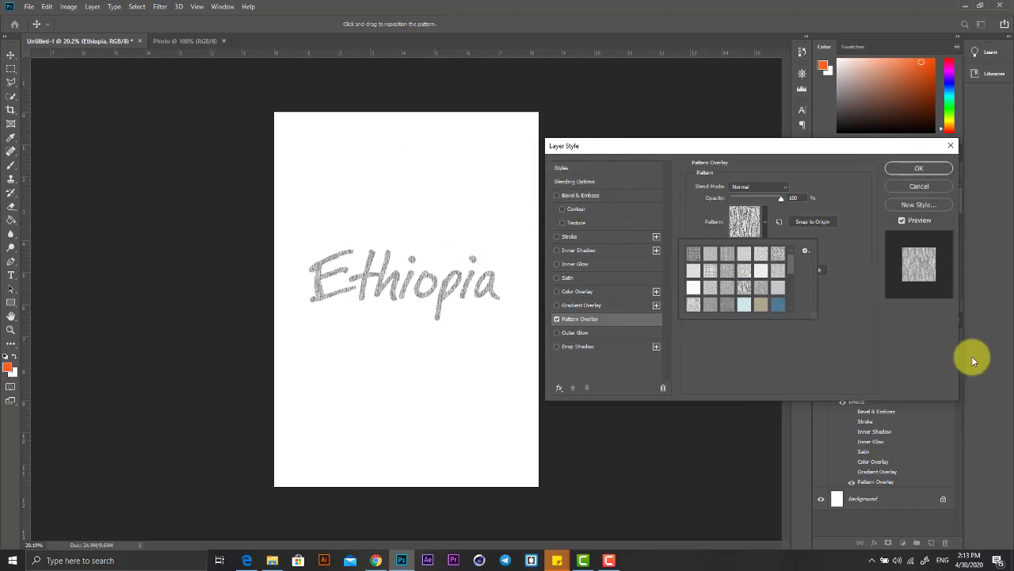
{"action": "scroll", "coordinate": [769, 305], "scroll_direction": "down", "scroll_amount": 3}
{"action": "left_click", "coordinate": [744, 271]}
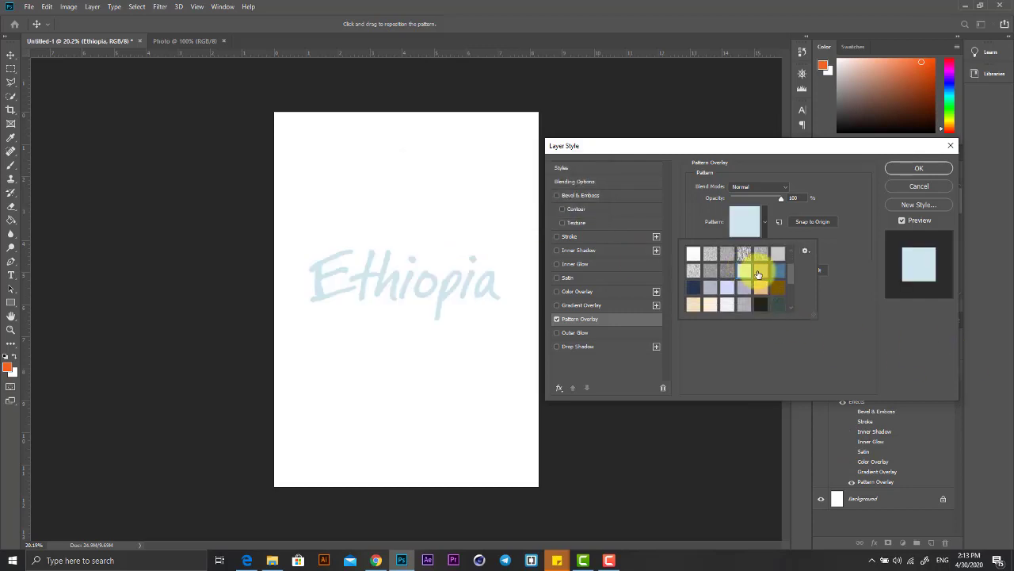
{"action": "left_click", "coordinate": [777, 272]}
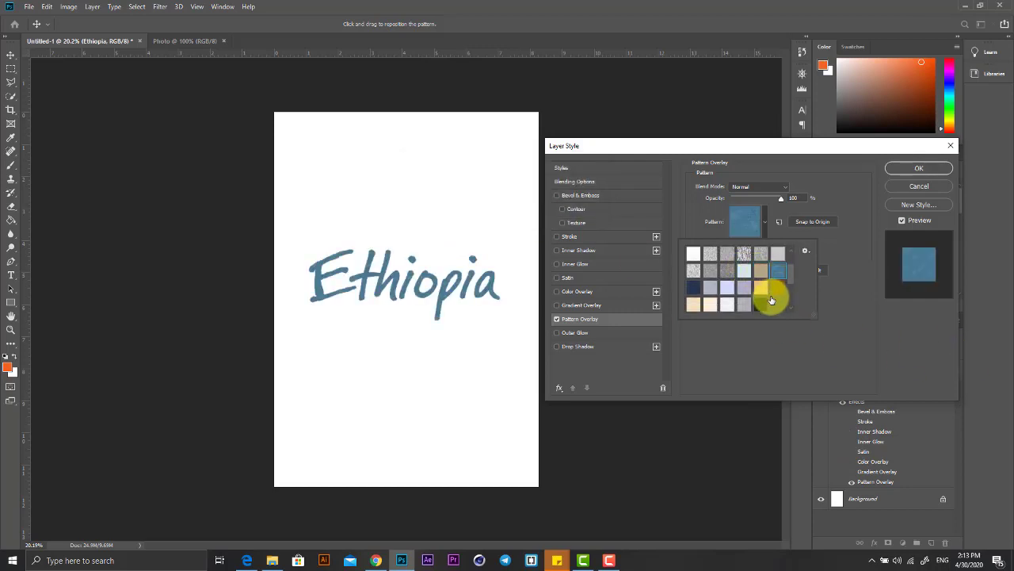
{"action": "left_click", "coordinate": [774, 299]}
{"action": "left_click", "coordinate": [777, 288]}
{"action": "left_click", "coordinate": [746, 305]}
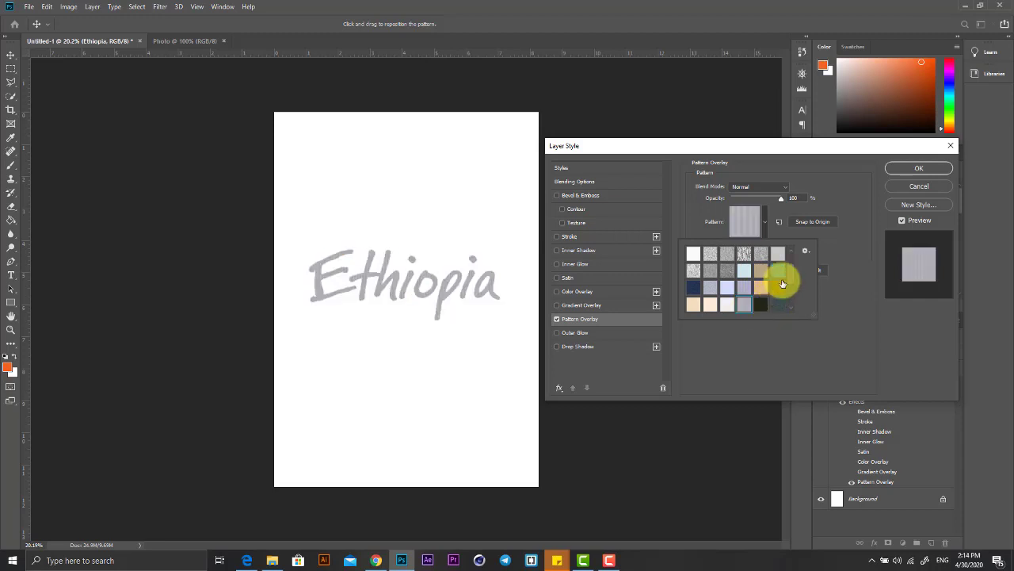
Replace the patterns with Texture Fill 2 and settle on the noisy granite pattern.
{"action": "left_click", "coordinate": [804, 252]}
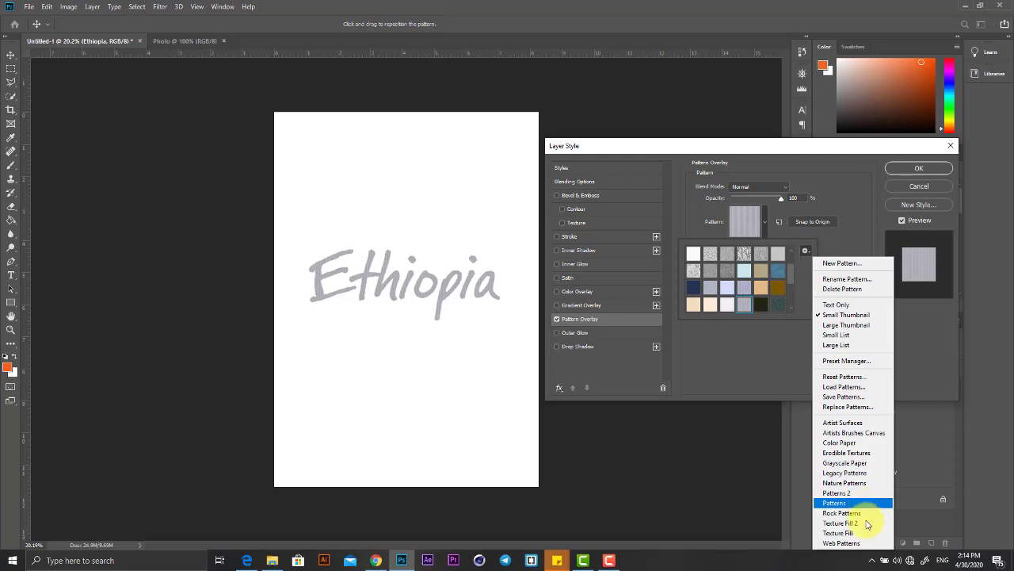
{"action": "left_click", "coordinate": [865, 524]}
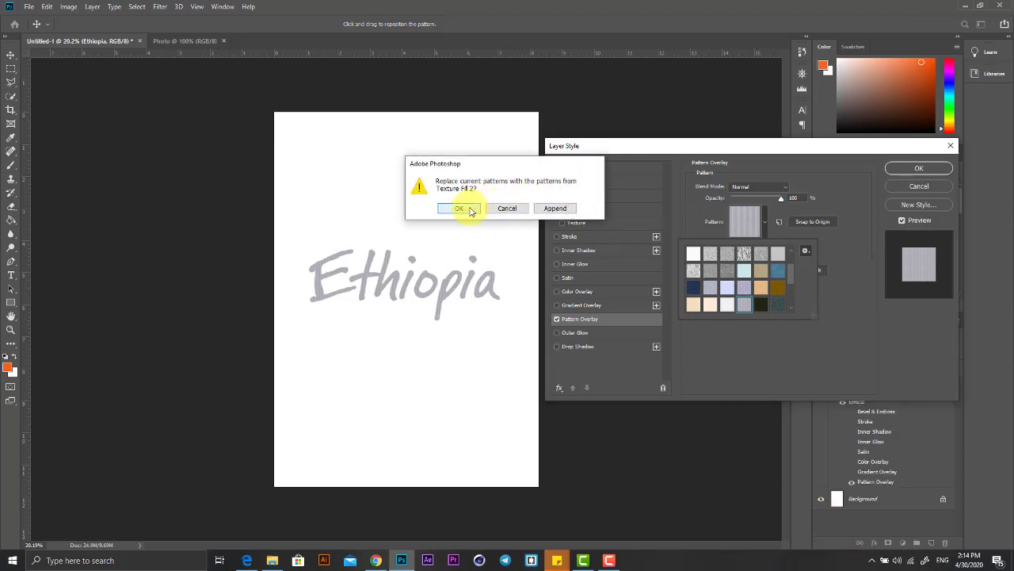
{"action": "left_click", "coordinate": [471, 211]}
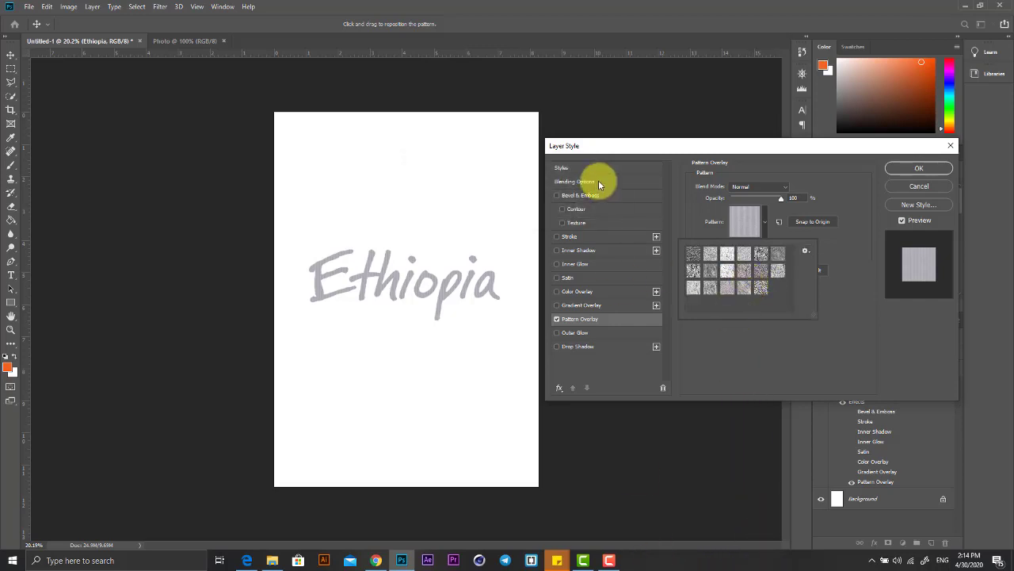
{"action": "left_click", "coordinate": [759, 286]}
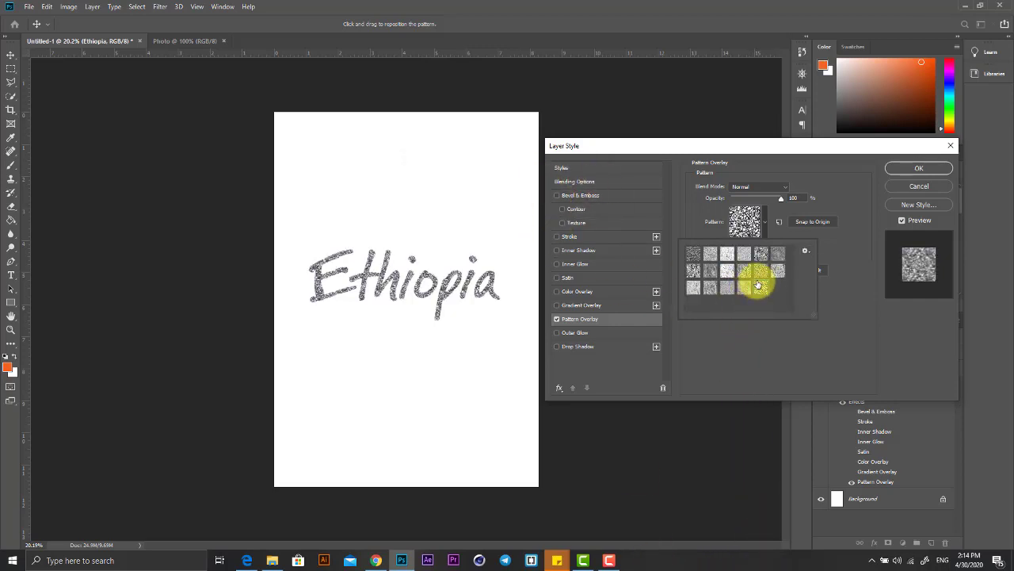
{"action": "left_click", "coordinate": [700, 251]}
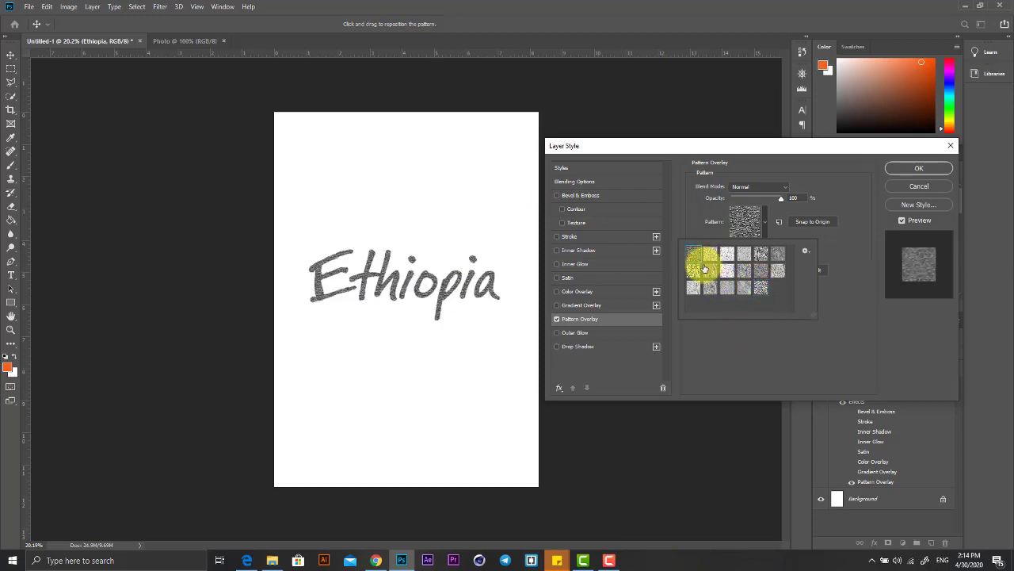
{"action": "left_click", "coordinate": [710, 269]}
{"action": "left_click", "coordinate": [759, 287]}
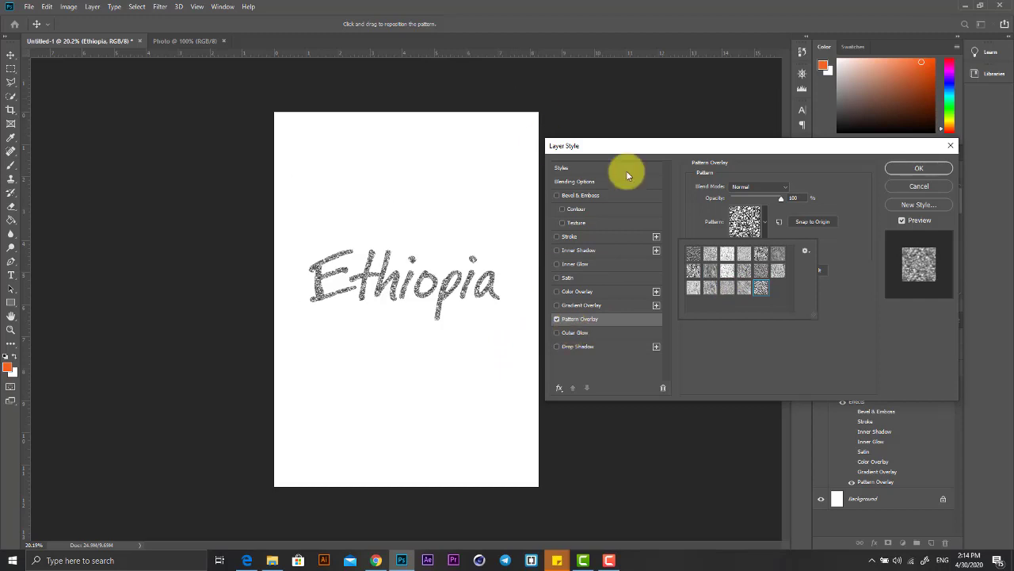
{"action": "left_click", "coordinate": [753, 379]}
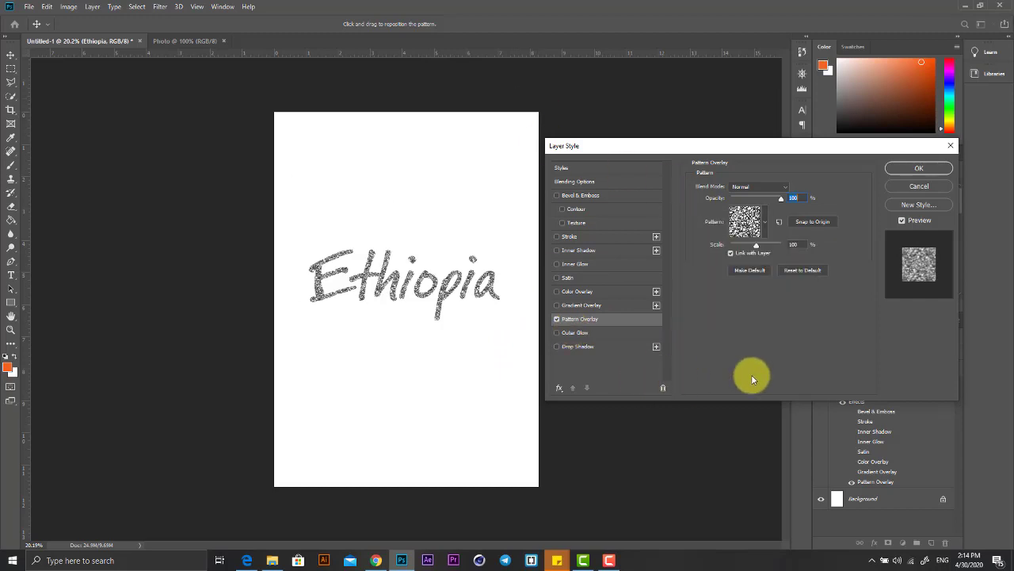
Add a red Outer Glow with about 80% opacity and Normal blending.
{"action": "left_click", "coordinate": [575, 334]}
{"action": "left_click", "coordinate": [556, 318]}
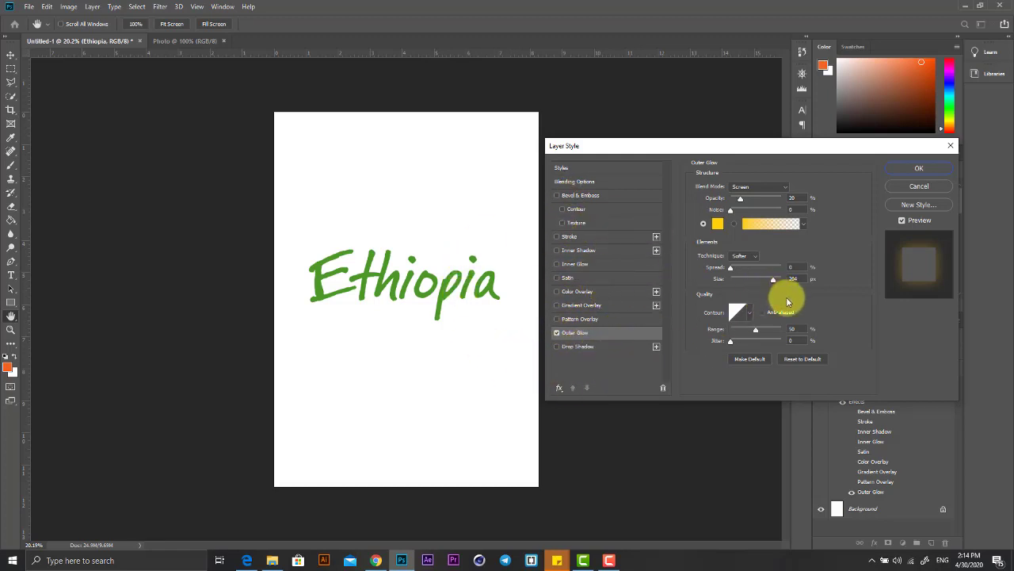
{"action": "left_click", "coordinate": [718, 224]}
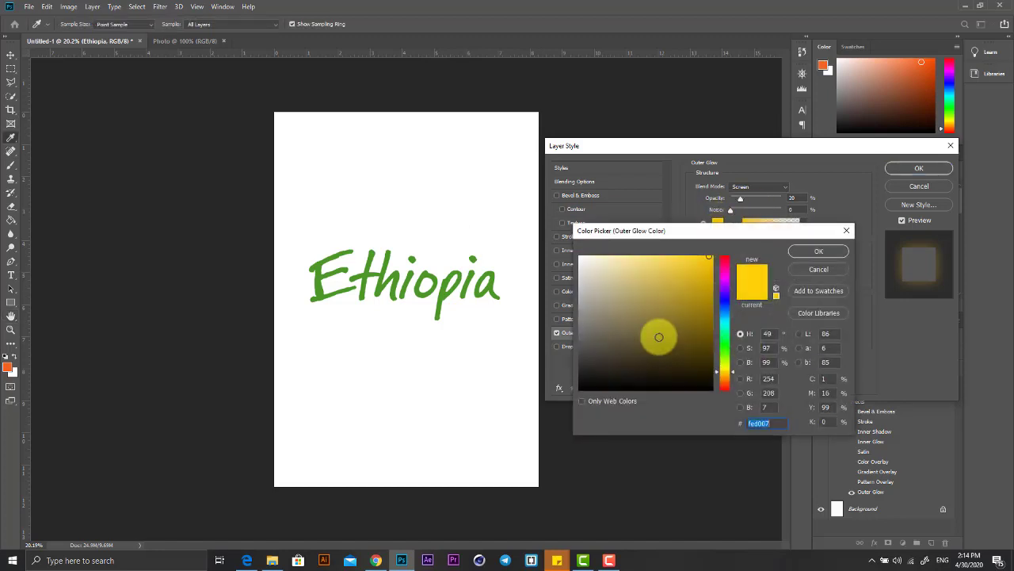
{"action": "left_click_drag", "start_coordinate": [724, 371], "coordinate": [725, 404]}
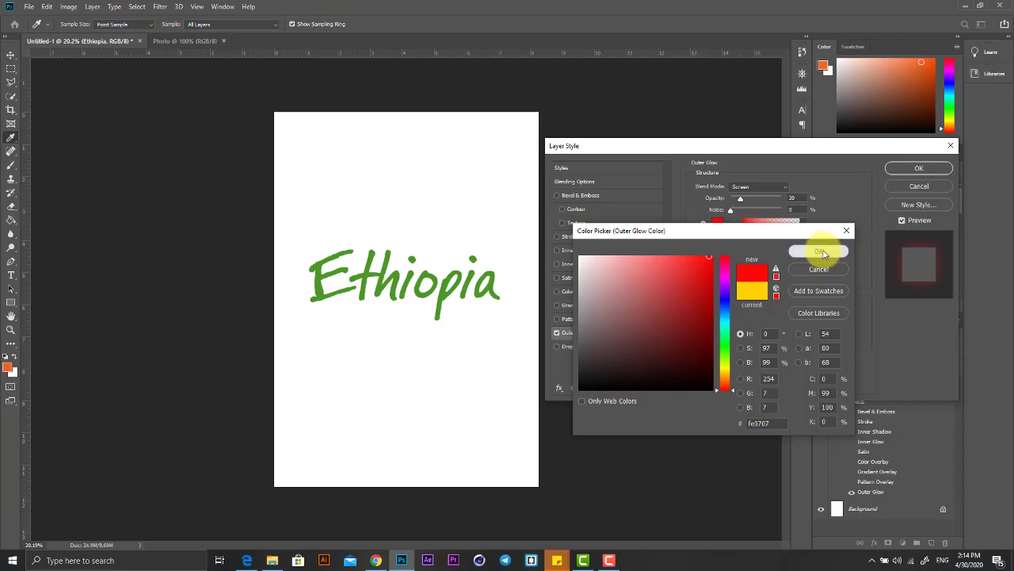
{"action": "left_click", "coordinate": [818, 250]}
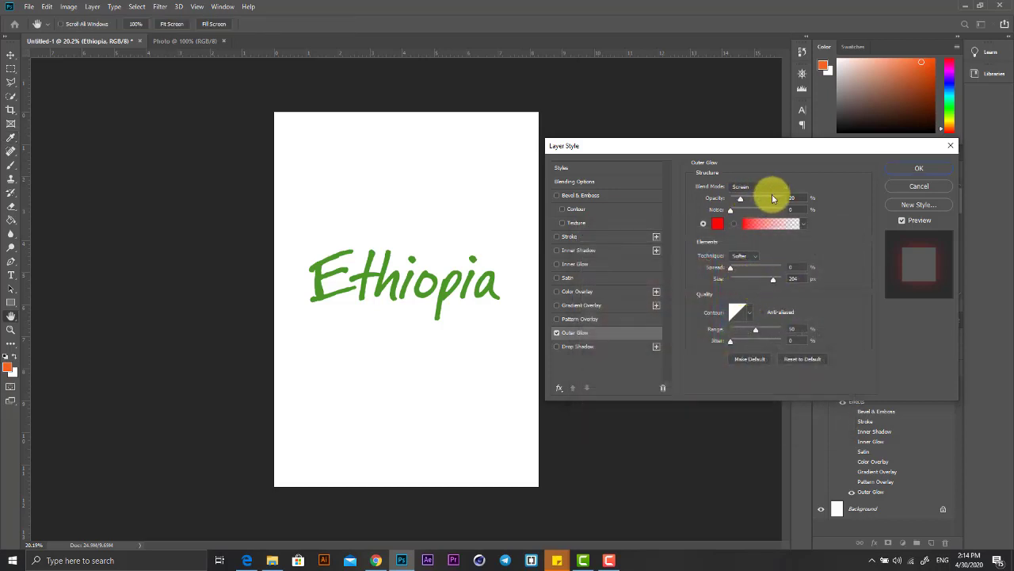
{"action": "left_click", "coordinate": [772, 198]}
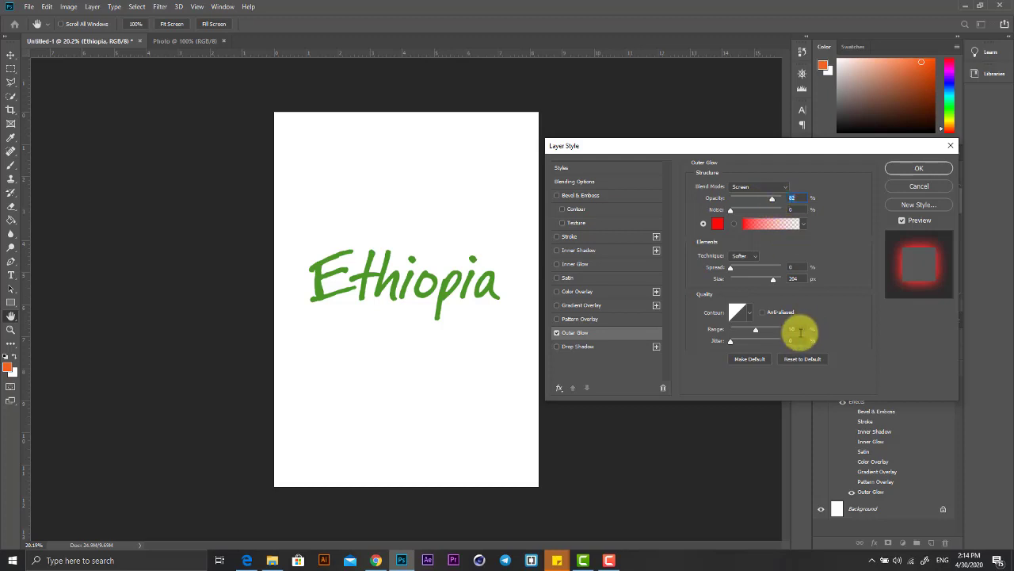
{"action": "left_click_drag", "start_coordinate": [747, 278], "coordinate": [785, 279]}
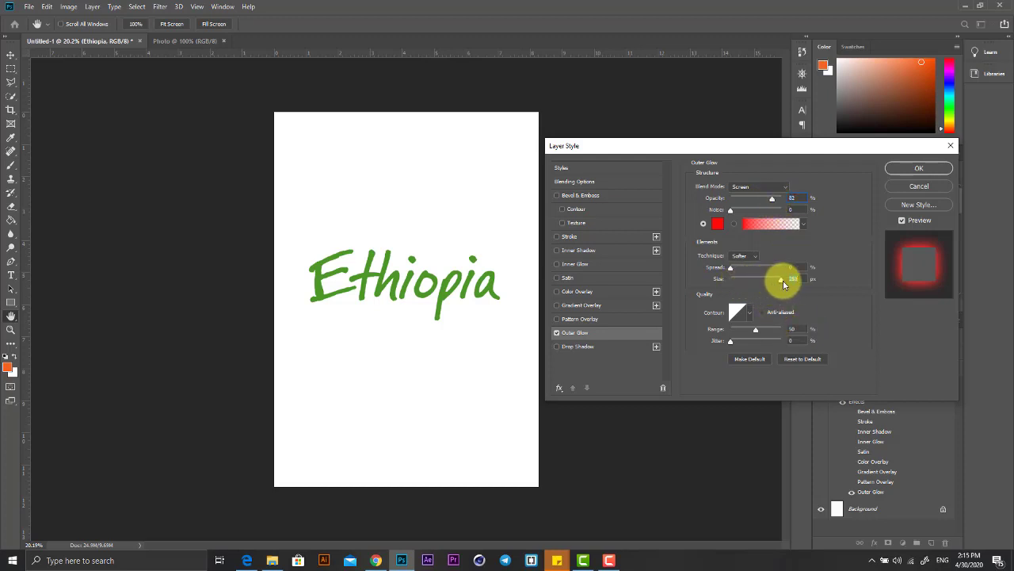
{"action": "left_click", "coordinate": [782, 188]}
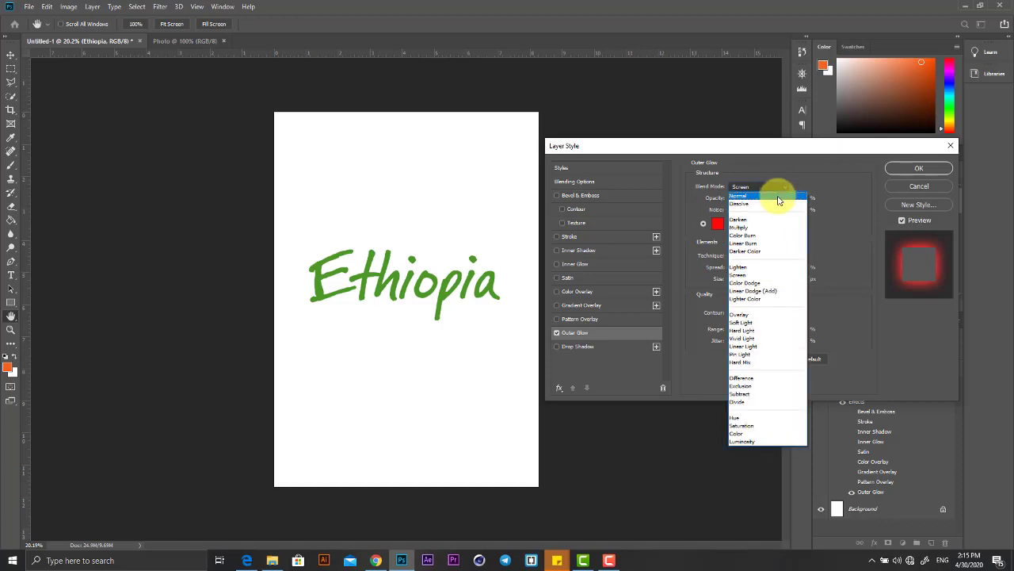
{"action": "left_click", "coordinate": [778, 197]}
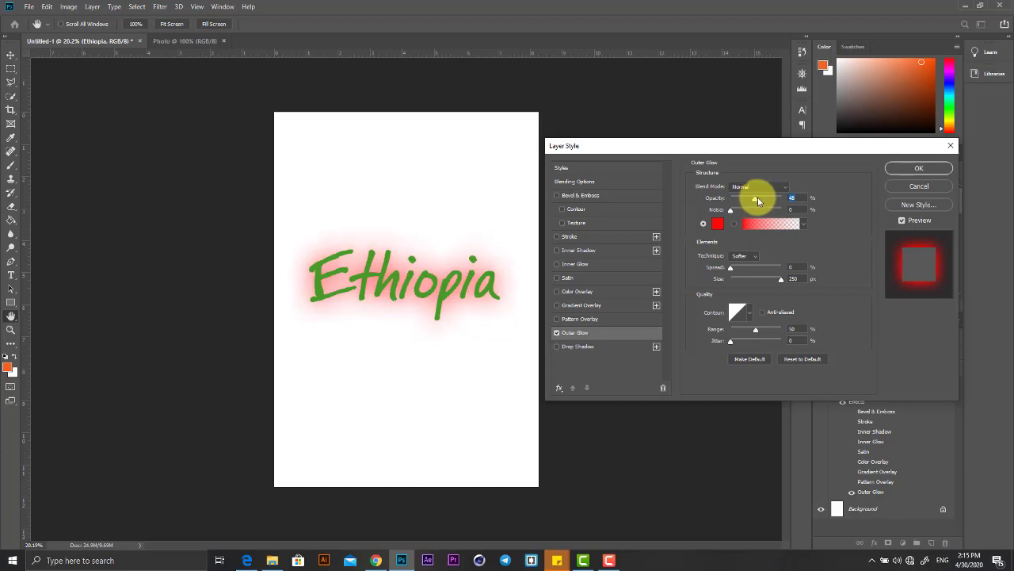
Vary the glow's opacity and size, then switch the Outer Glow off.
{"action": "mouse_move", "coordinate": [758, 199]}
{"action": "left_mouse_down"}
{"action": "mouse_move", "coordinate": [785, 204]}
{"action": "mouse_move", "coordinate": [770, 200]}
{"action": "left_mouse_up"}
{"action": "left_click", "coordinate": [783, 199]}
{"action": "left_click_drag", "start_coordinate": [769, 281], "coordinate": [746, 287]}
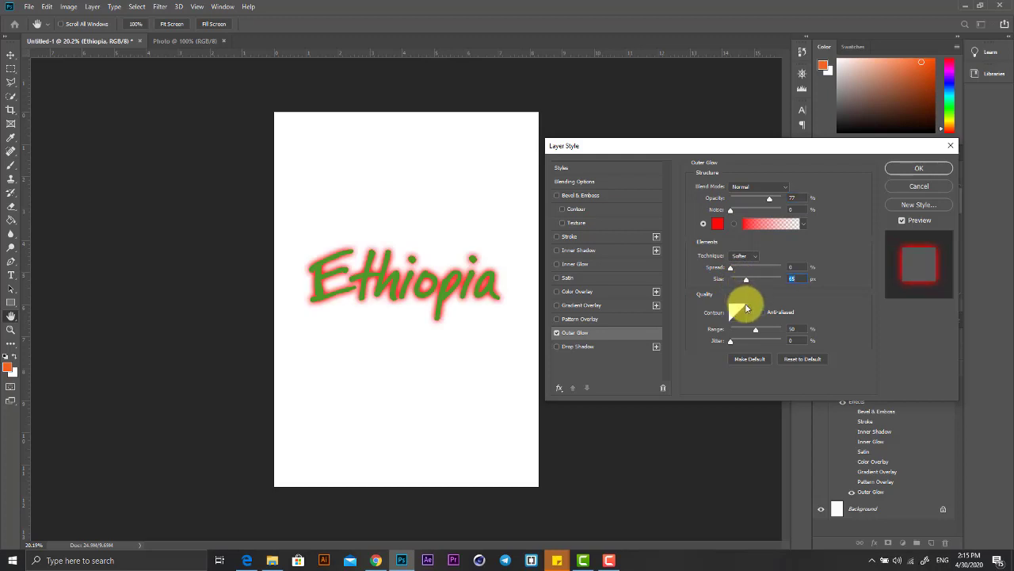
{"action": "left_click_drag", "start_coordinate": [746, 280], "coordinate": [778, 296]}
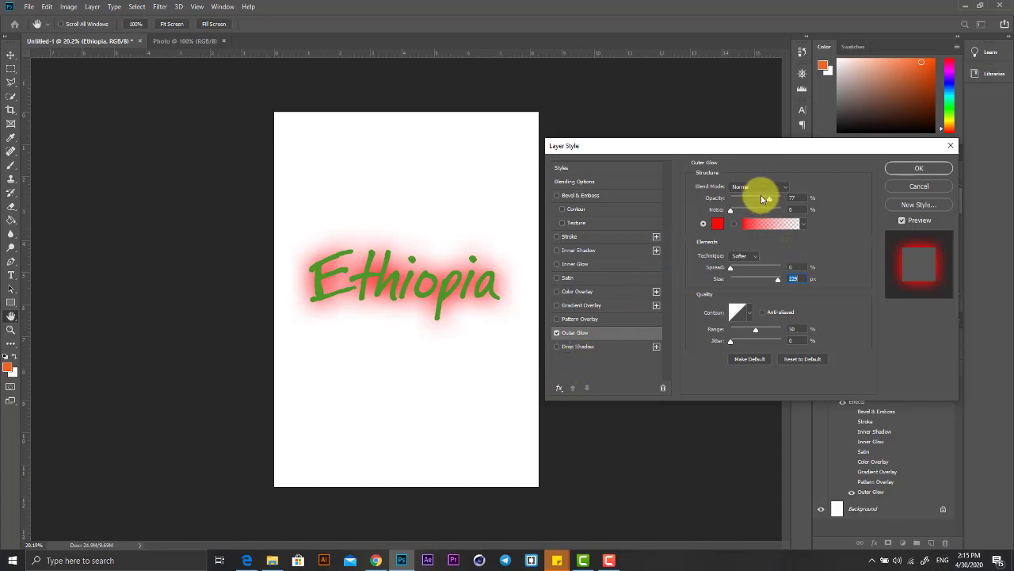
{"action": "left_click_drag", "start_coordinate": [761, 199], "coordinate": [760, 199]}
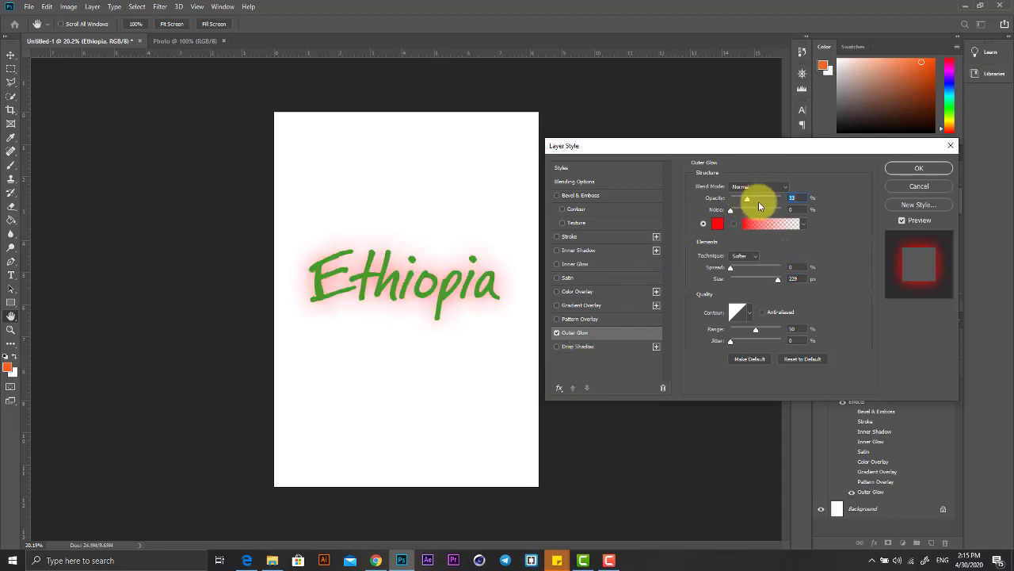
{"action": "left_click_drag", "start_coordinate": [747, 203], "coordinate": [772, 203]}
{"action": "left_click", "coordinate": [556, 333]}
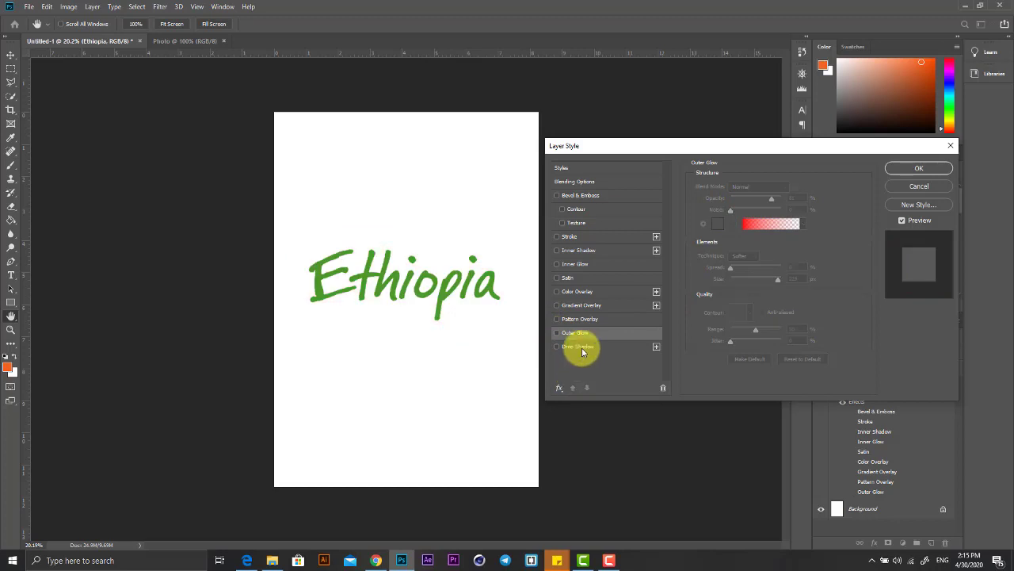
Add a Drop Shadow at 84% opacity, then vary its size, distance and spread.
{"action": "left_click", "coordinate": [581, 347]}
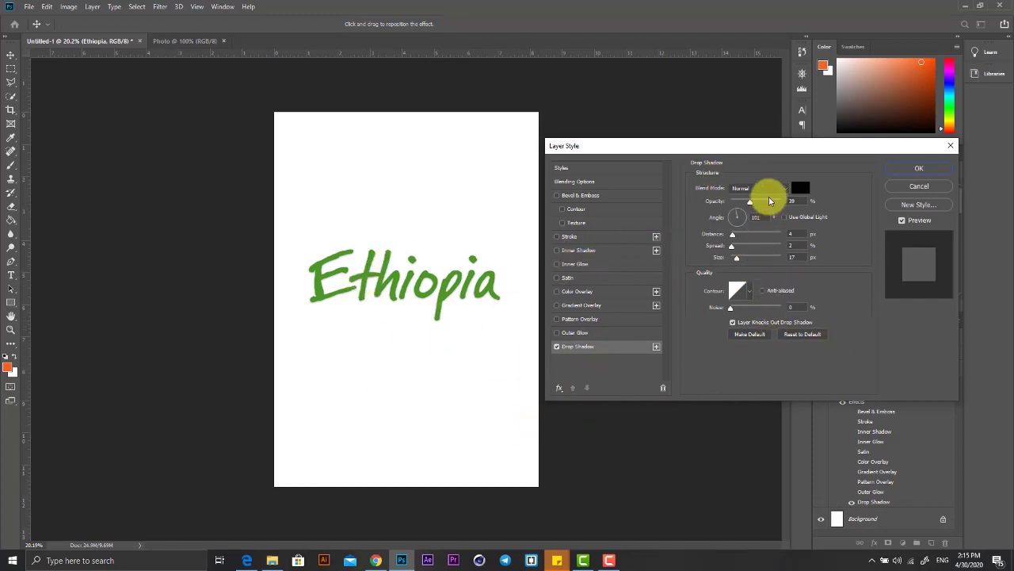
{"action": "left_click_drag", "start_coordinate": [769, 204], "coordinate": [775, 208]}
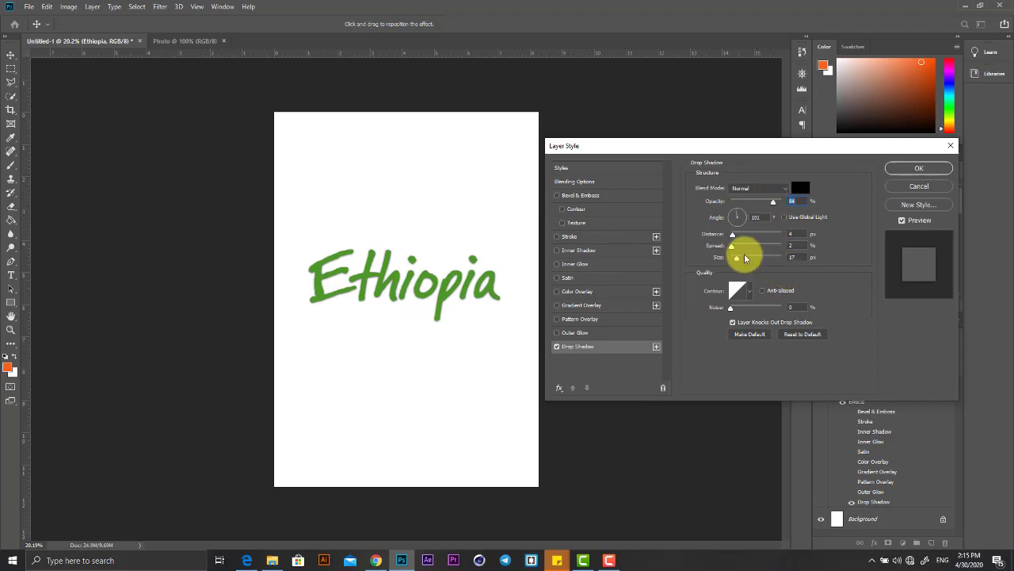
{"action": "left_click_drag", "start_coordinate": [743, 260], "coordinate": [746, 269]}
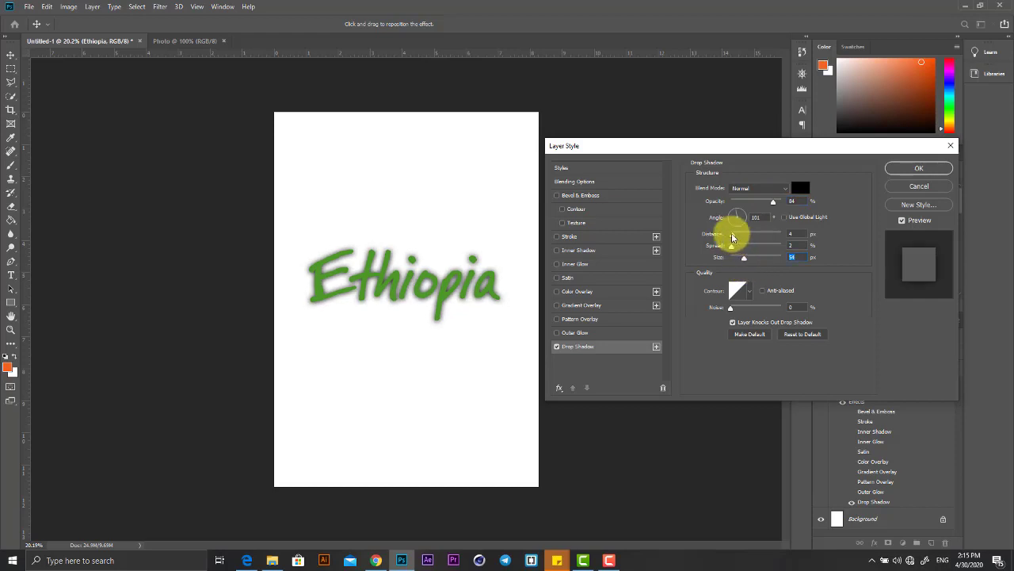
{"action": "mouse_move", "coordinate": [729, 234]}
{"action": "left_mouse_down"}
{"action": "mouse_move", "coordinate": [774, 250]}
{"action": "mouse_move", "coordinate": [755, 252]}
{"action": "left_mouse_up"}
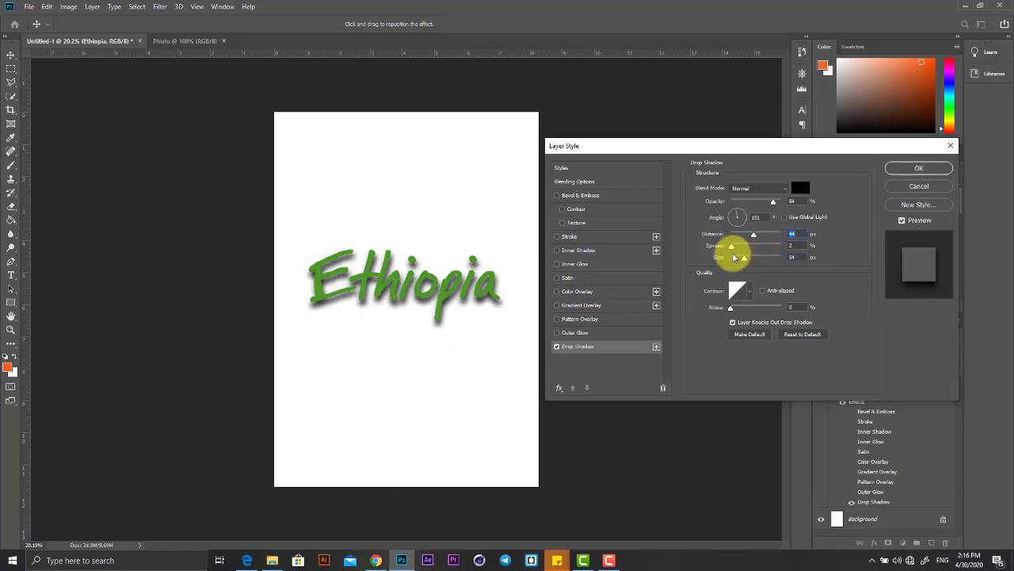
{"action": "left_click", "coordinate": [731, 247]}
{"action": "left_click_drag", "start_coordinate": [731, 248], "coordinate": [741, 260]}
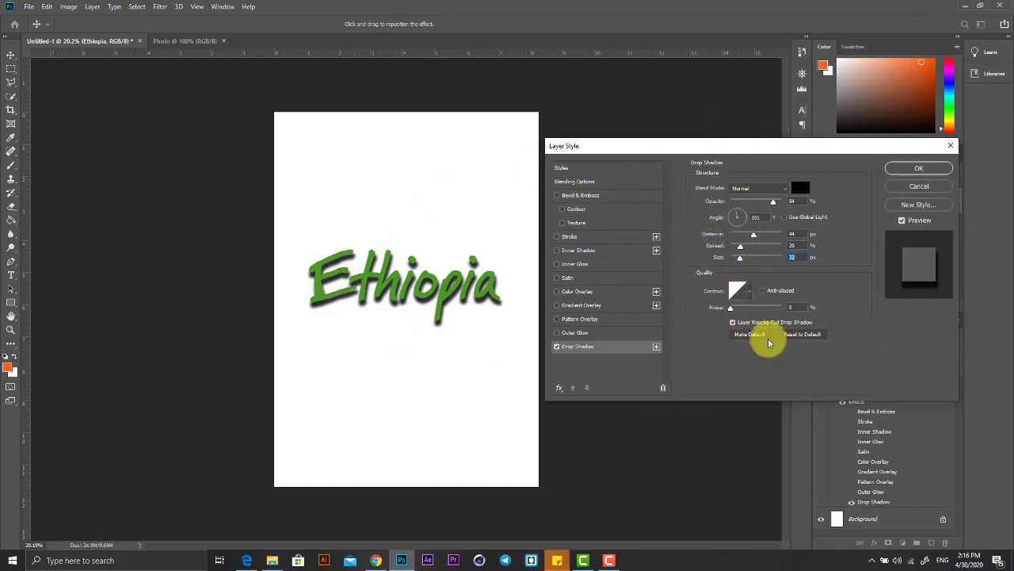
Rotate the shadow angle to 119°, then turn the Drop Shadow off.
{"action": "left_click_drag", "start_coordinate": [745, 218], "coordinate": [744, 226]}
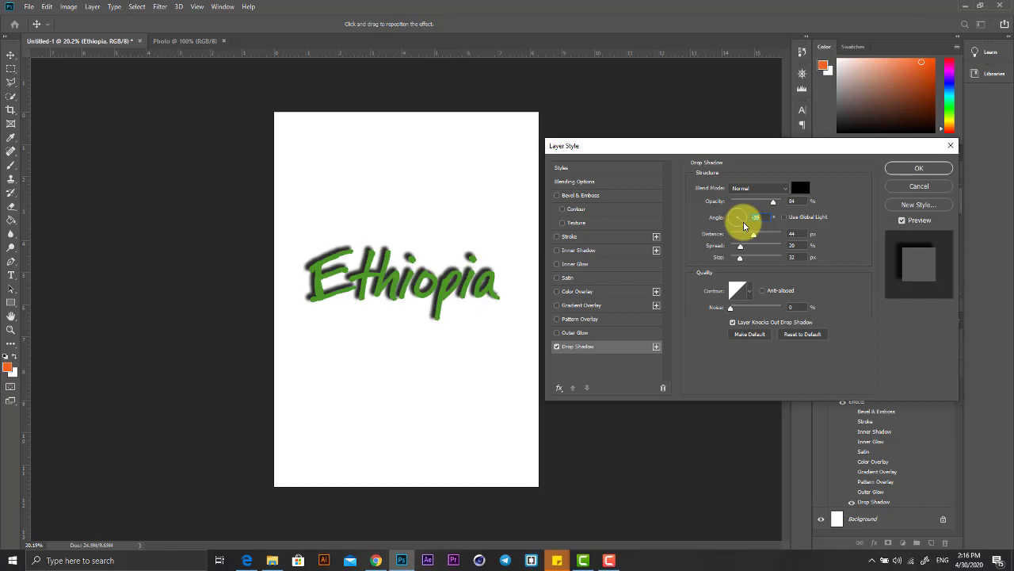
{"action": "left_click_drag", "start_coordinate": [734, 218], "coordinate": [733, 215]}
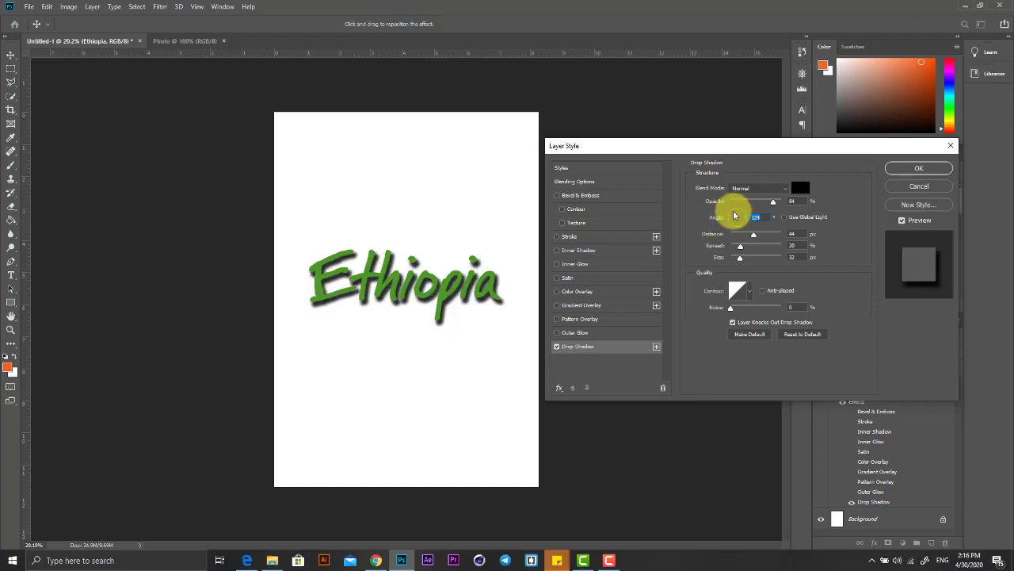
{"action": "left_click_drag", "start_coordinate": [733, 214], "coordinate": [738, 210]}
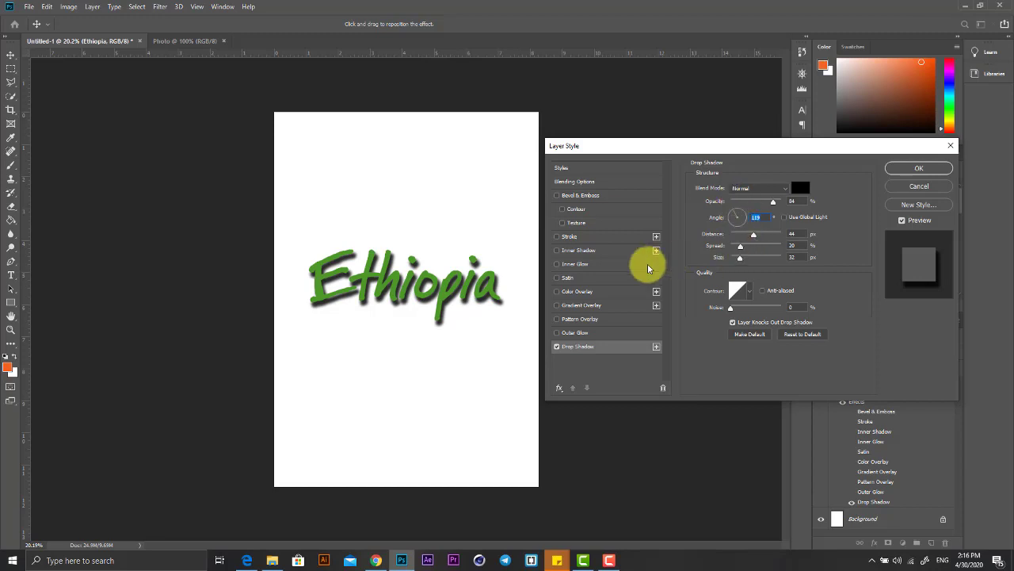
{"action": "left_click", "coordinate": [557, 346]}
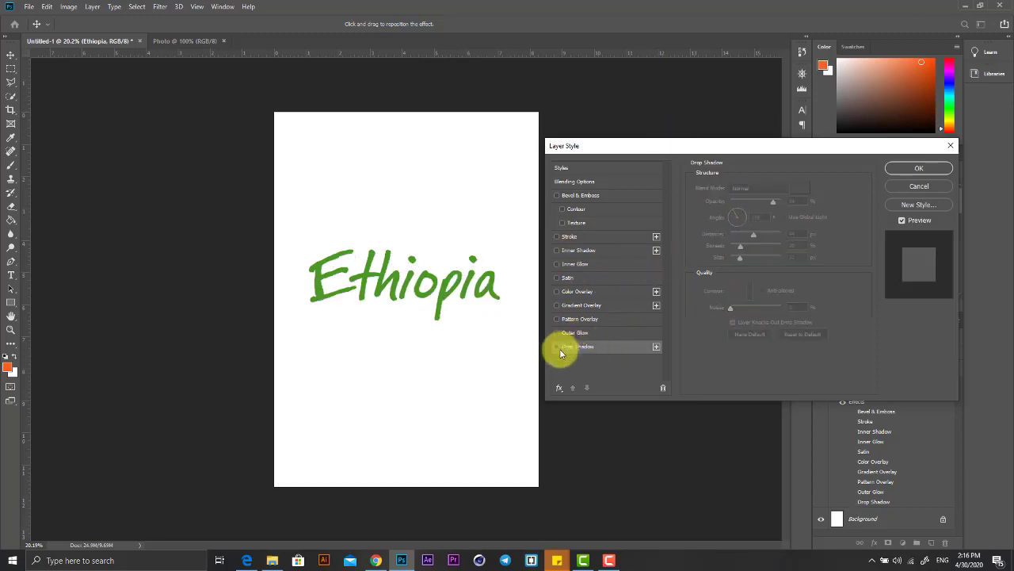
Confirm the Layer Style dialog with OK, leaving the Ethiopia text without effects.
{"action": "left_click", "coordinate": [916, 185]}
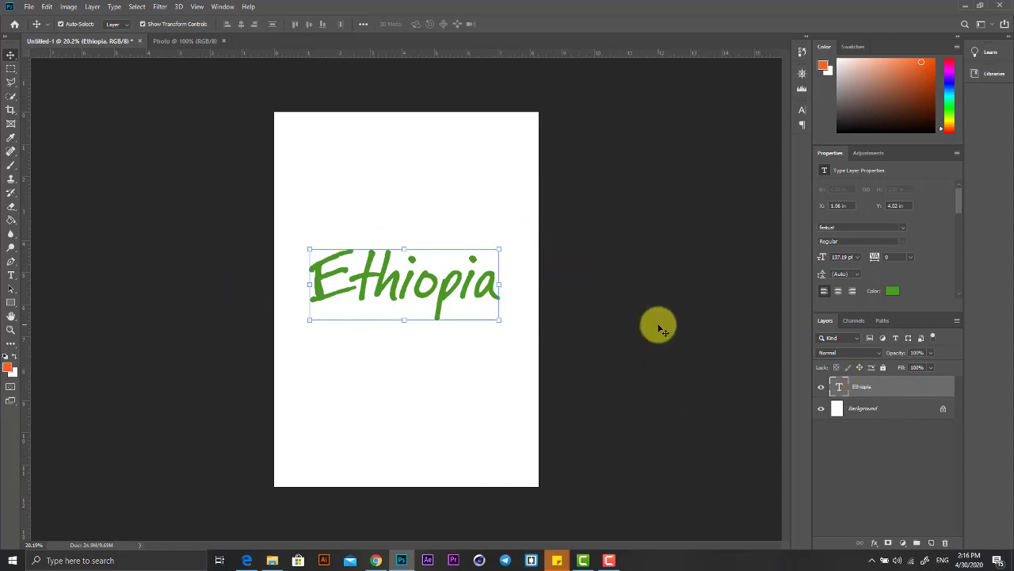
{"action": "right_click", "coordinate": [942, 391]}
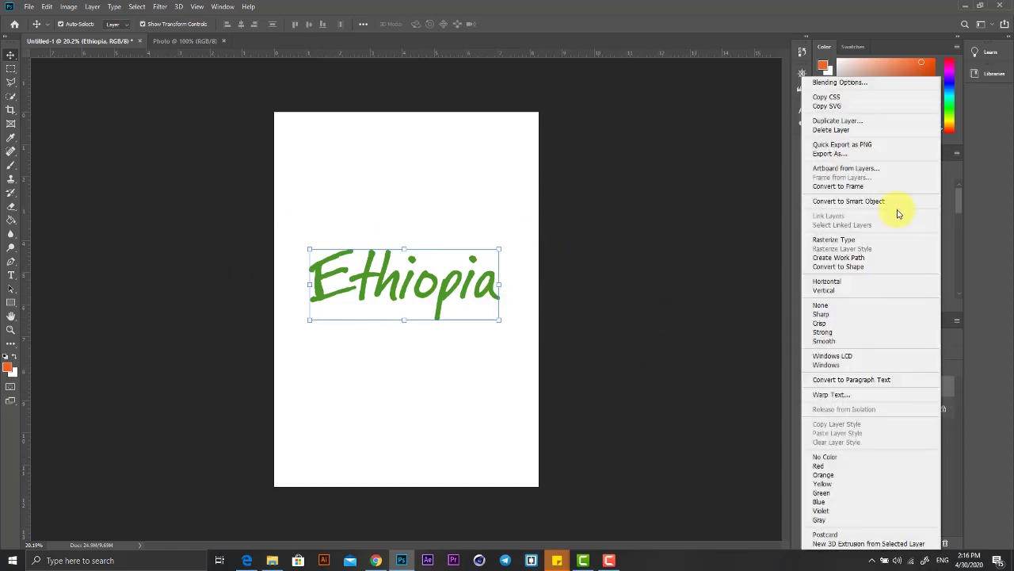
{"action": "left_click", "coordinate": [635, 275]}
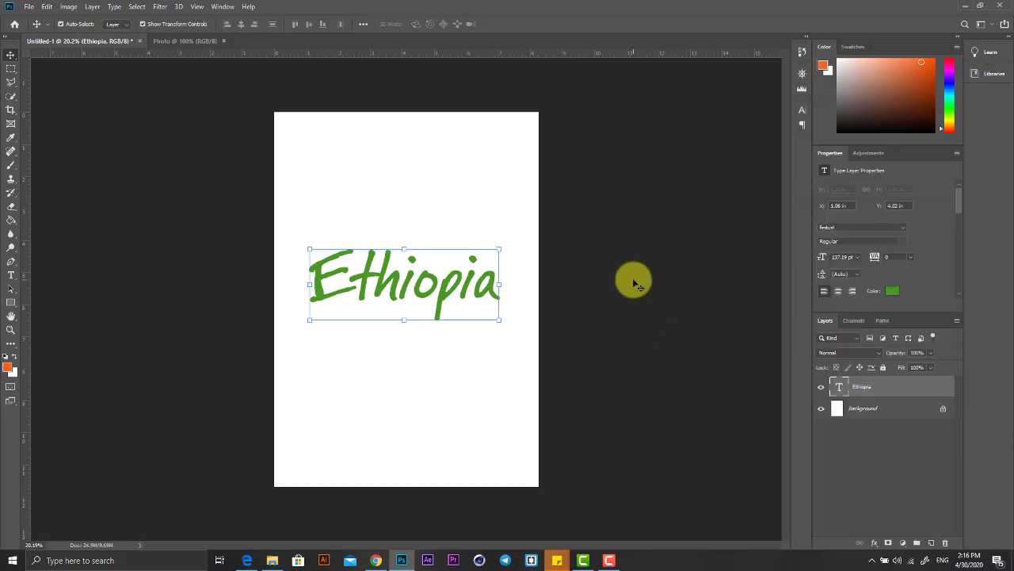
{"action": "double_click", "coordinate": [911, 388]}
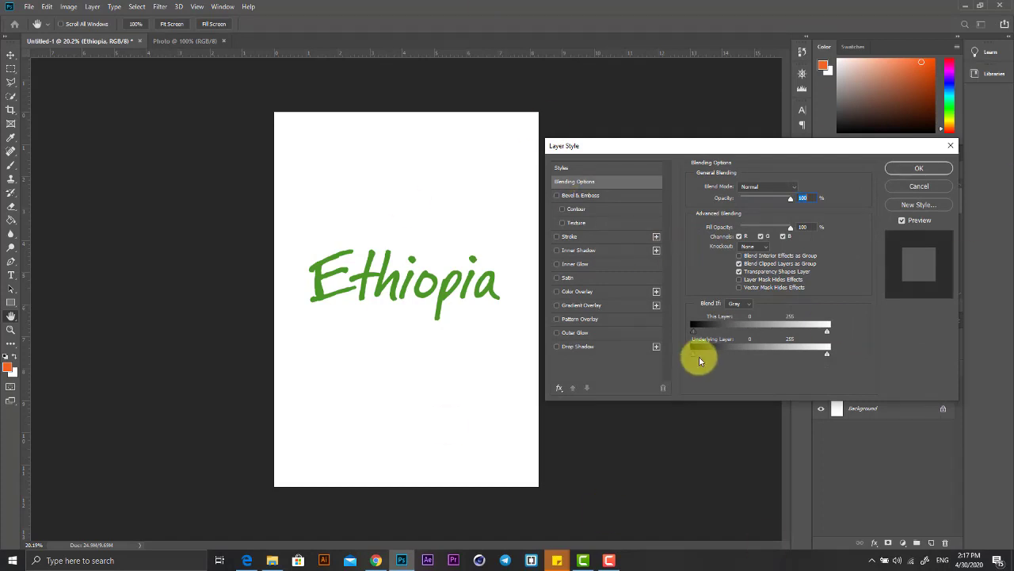
{"action": "key", "text": "Return"}
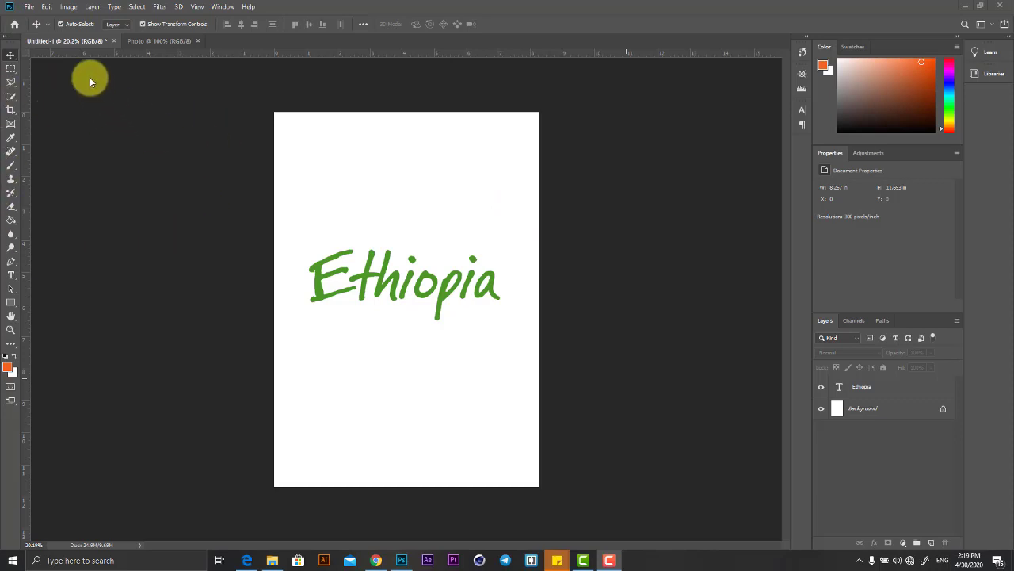
{"action": "left_click", "coordinate": [29, 8]}
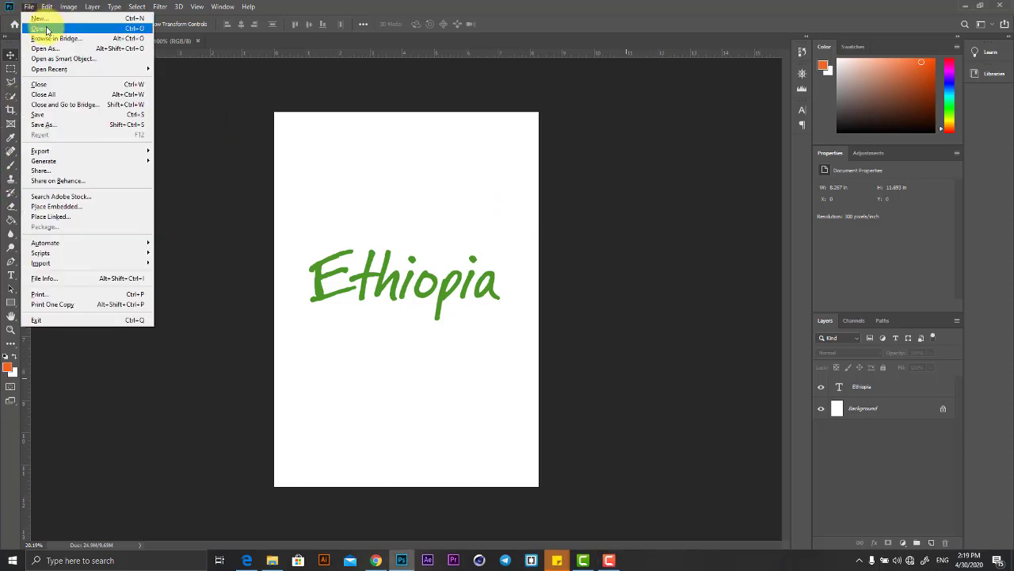
{"action": "left_click", "coordinate": [39, 29]}
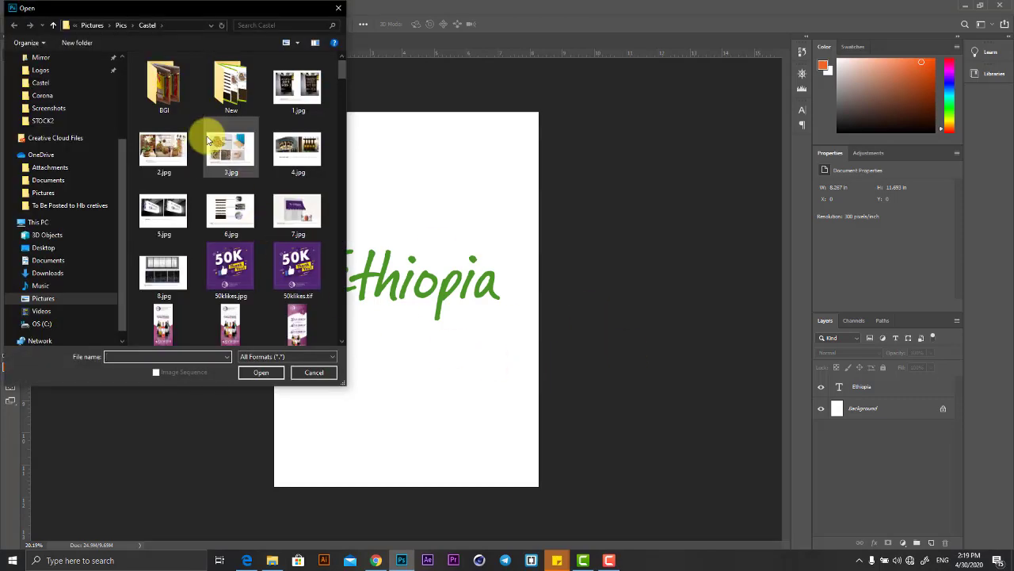
{"action": "scroll", "coordinate": [209, 148], "scroll_direction": "down", "scroll_amount": 5}
{"action": "scroll", "coordinate": [208, 148], "scroll_direction": "down", "scroll_amount": 5}
{"action": "scroll", "coordinate": [208, 148], "scroll_direction": "down", "scroll_amount": 5}
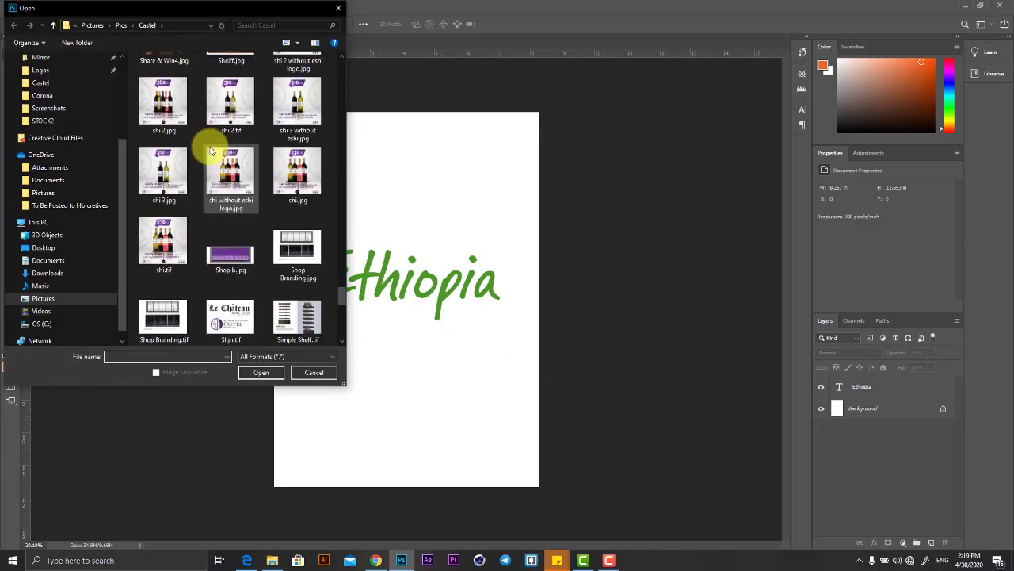
{"action": "scroll", "coordinate": [210, 149], "scroll_direction": "down", "scroll_amount": 5}
{"action": "scroll", "coordinate": [212, 149], "scroll_direction": "up", "scroll_amount": 5}
{"action": "scroll", "coordinate": [214, 127], "scroll_direction": "up", "scroll_amount": 5}
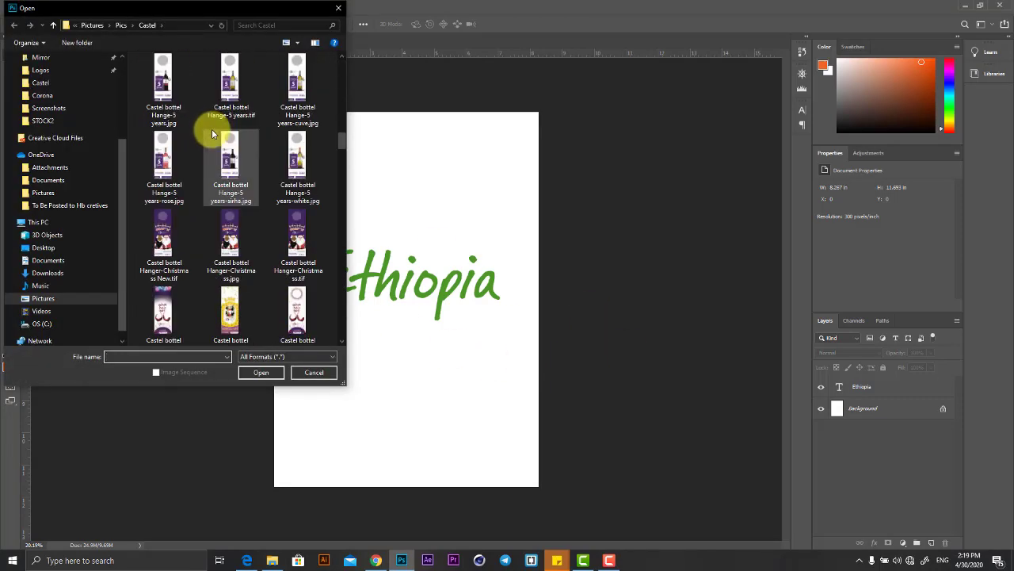
{"action": "scroll", "coordinate": [214, 131], "scroll_direction": "up", "scroll_amount": 5}
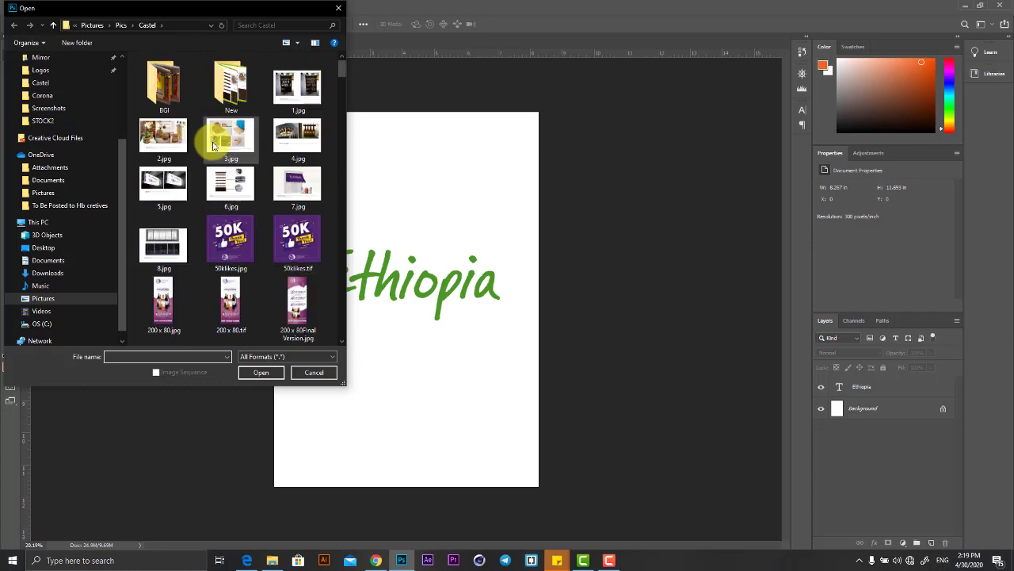
{"action": "left_click", "coordinate": [314, 373]}
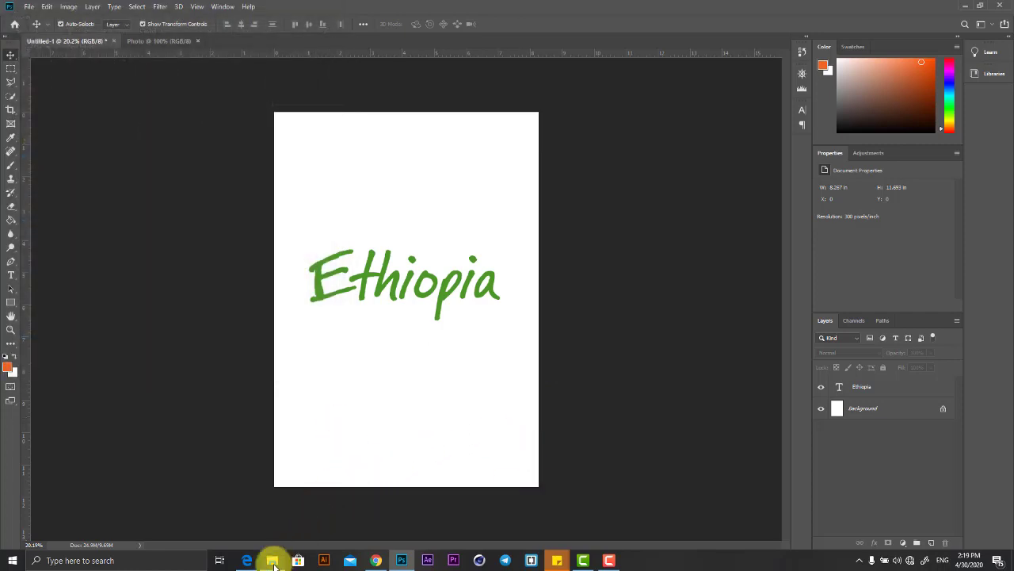
{"action": "left_click", "coordinate": [271, 560]}
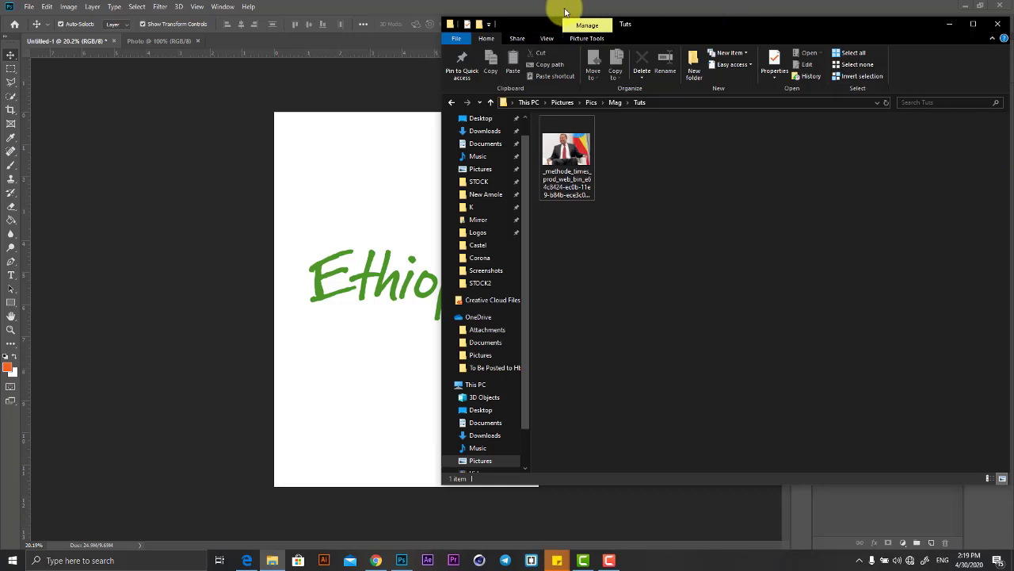
Drag the portrait photo from the Tuts folder in Explorer onto Photoshop's tab bar.
{"action": "left_click_drag", "start_coordinate": [769, 29], "coordinate": [747, 71]}
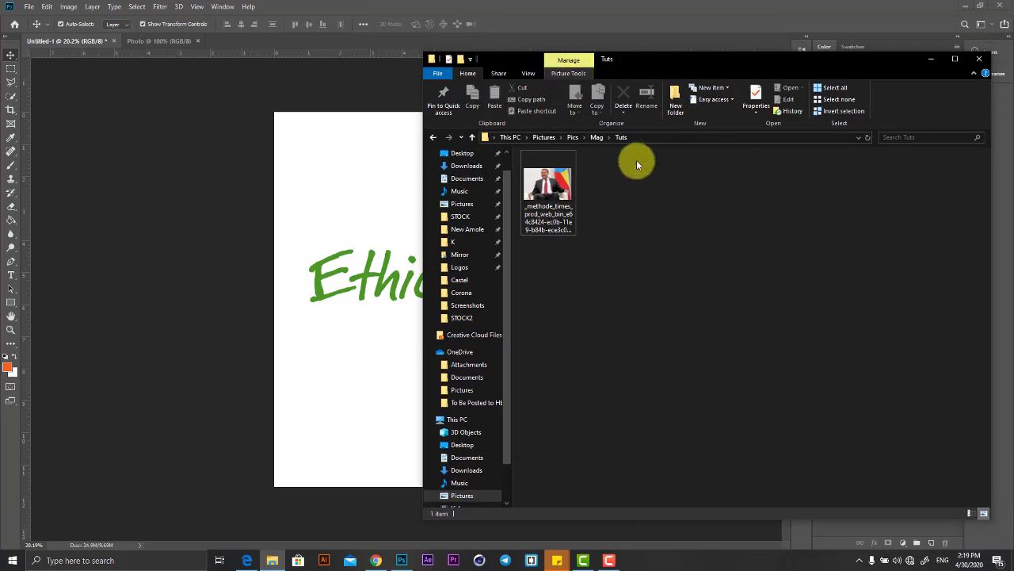
{"action": "left_click", "coordinate": [554, 193]}
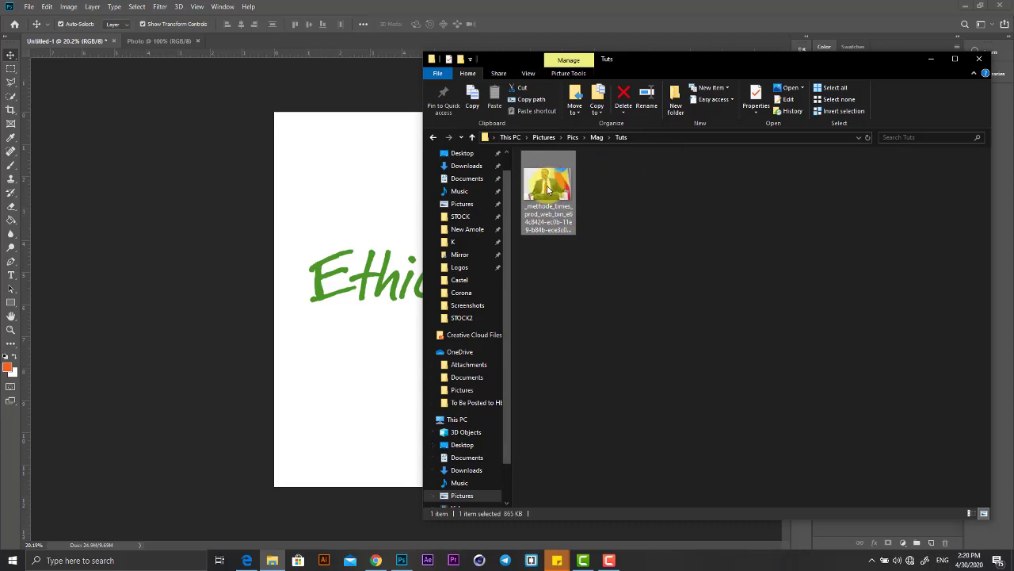
{"action": "left_click_drag", "start_coordinate": [548, 188], "coordinate": [341, 8]}
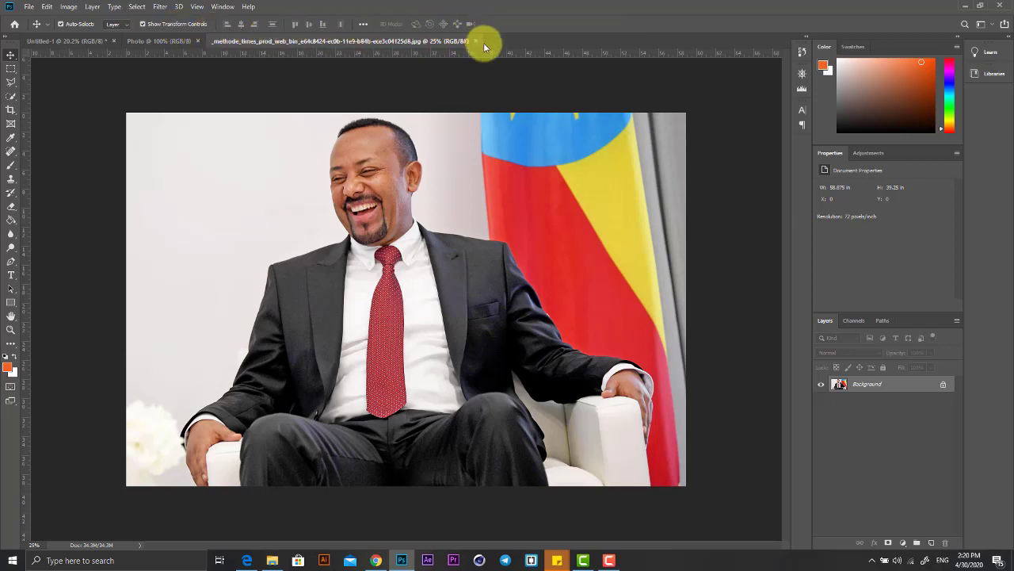
Switch between the open documents, then close the portrait photo document.
{"action": "left_click", "coordinate": [54, 41]}
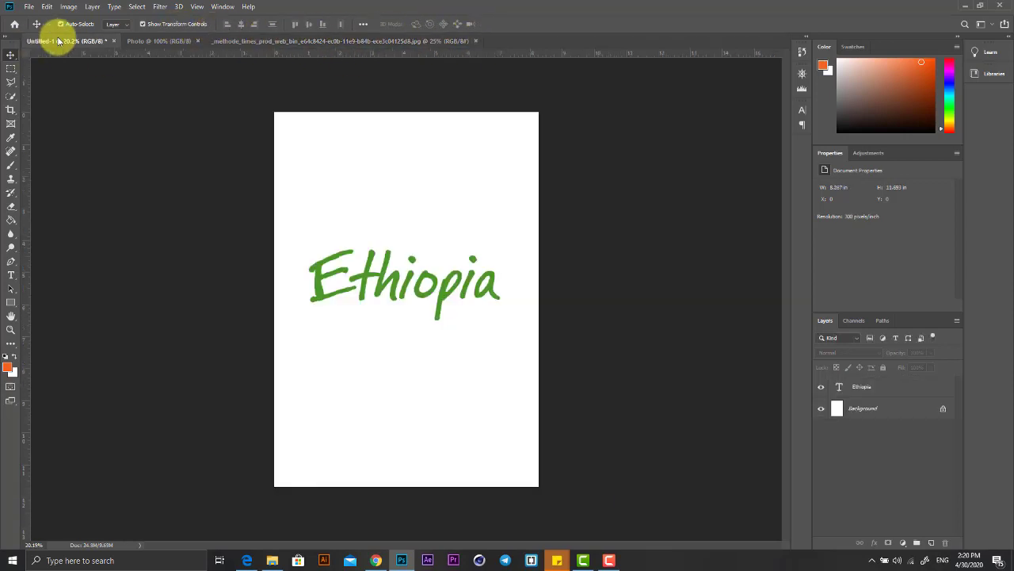
{"action": "left_click", "coordinate": [143, 41]}
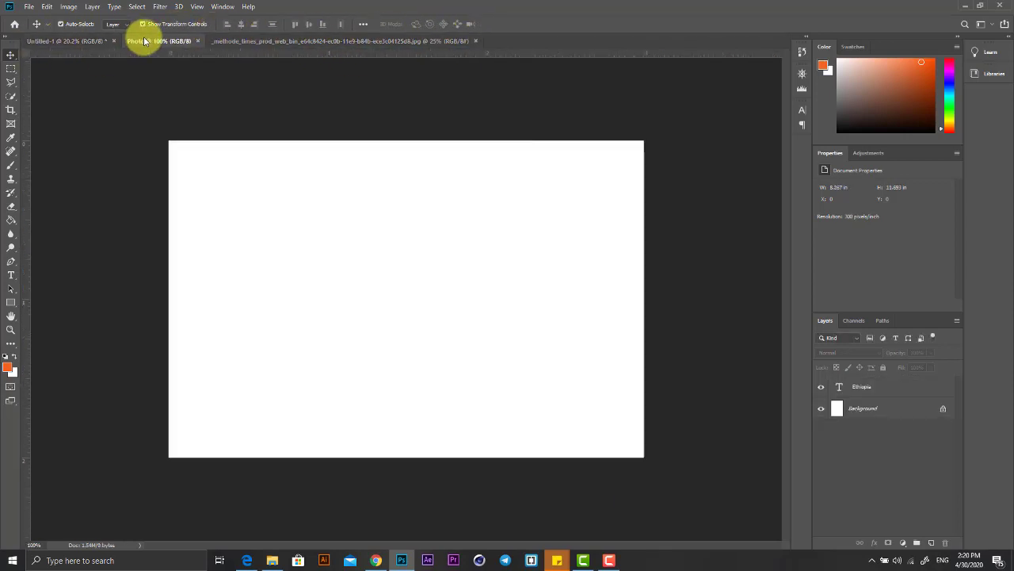
{"action": "left_click", "coordinate": [75, 41]}
{"action": "left_click", "coordinate": [277, 42]}
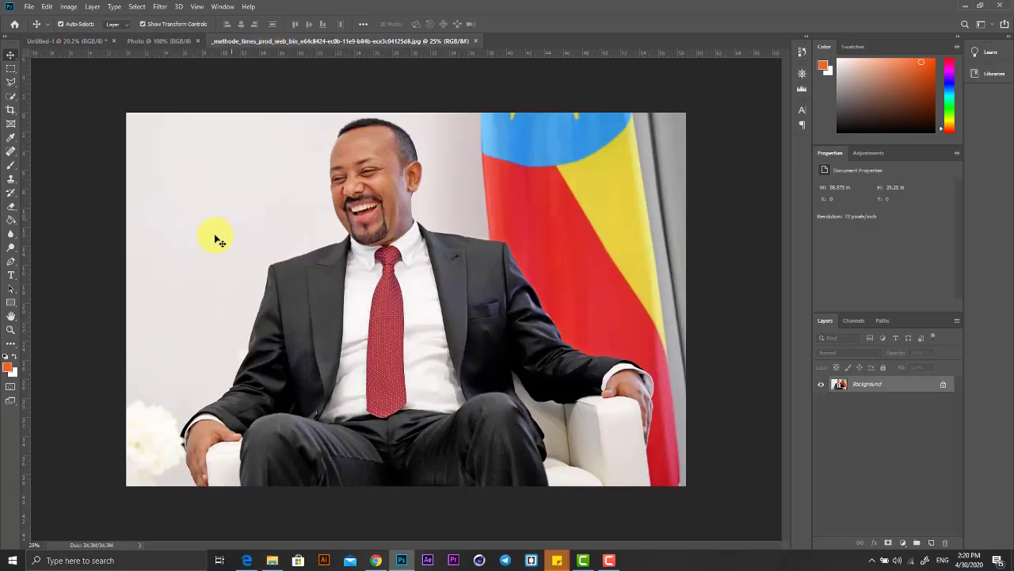
{"action": "left_click", "coordinate": [476, 41]}
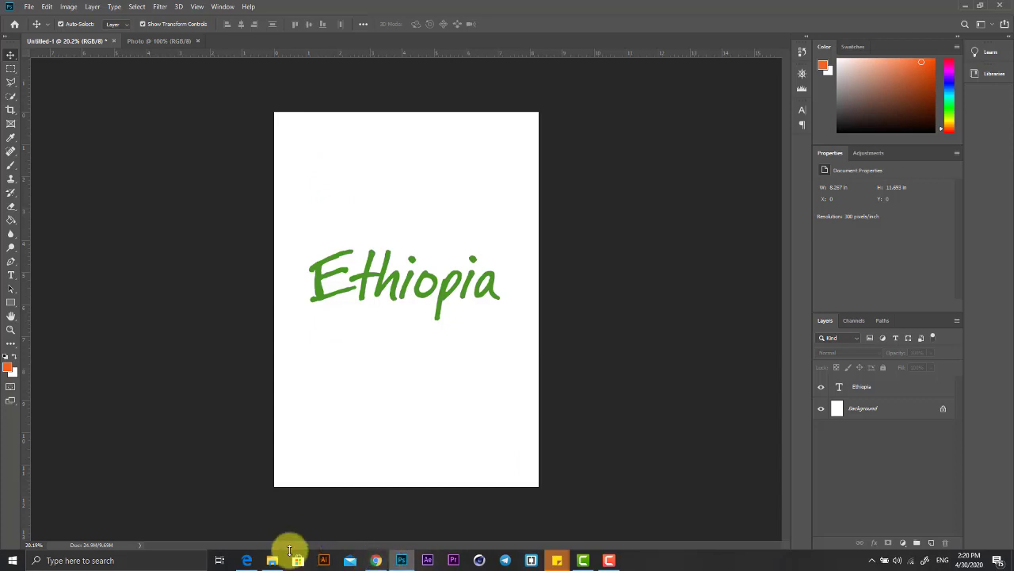
{"action": "left_click", "coordinate": [271, 560]}
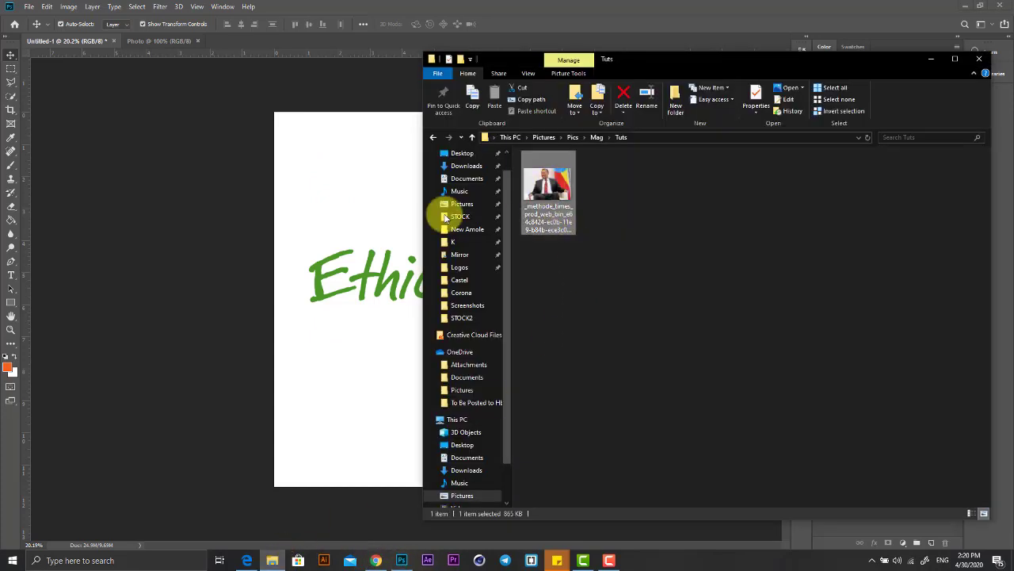
{"action": "left_click_drag", "start_coordinate": [445, 218], "coordinate": [247, 227]}
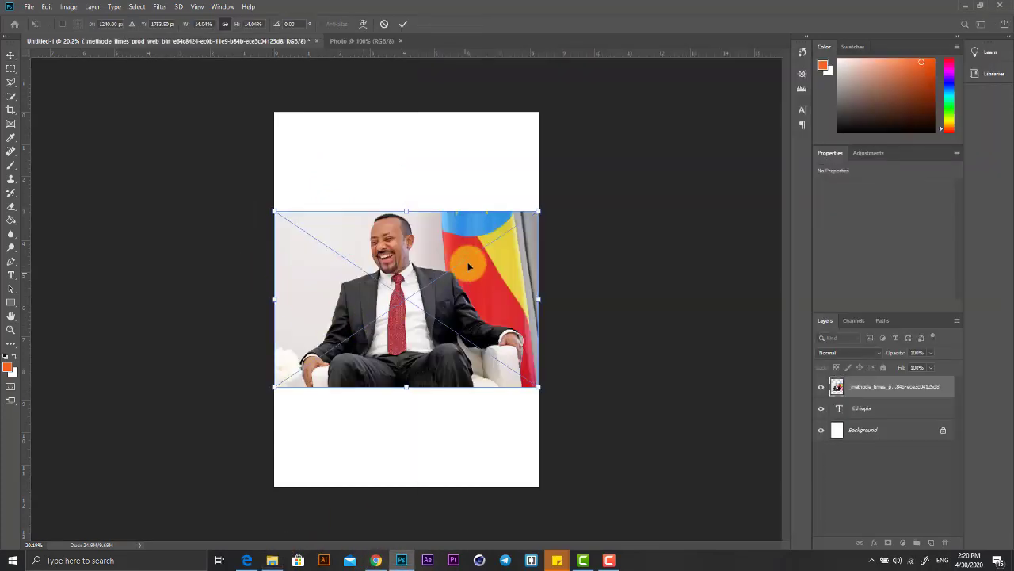
{"action": "mouse_move", "coordinate": [385, 294]}
{"action": "left_mouse_down"}
{"action": "mouse_move", "coordinate": [415, 145]}
{"action": "mouse_move", "coordinate": [416, 342]}
{"action": "left_mouse_up"}
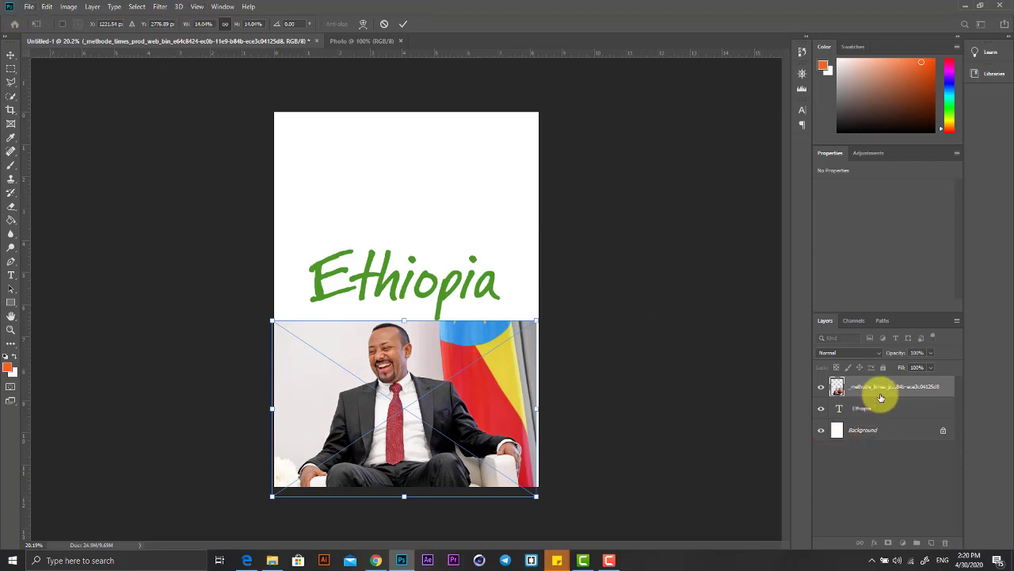
{"action": "mouse_move", "coordinate": [516, 381]}
{"action": "left_mouse_down"}
{"action": "mouse_move", "coordinate": [515, 408]}
{"action": "mouse_move", "coordinate": [517, 386]}
{"action": "left_mouse_up"}
{"action": "left_click", "coordinate": [384, 24]}
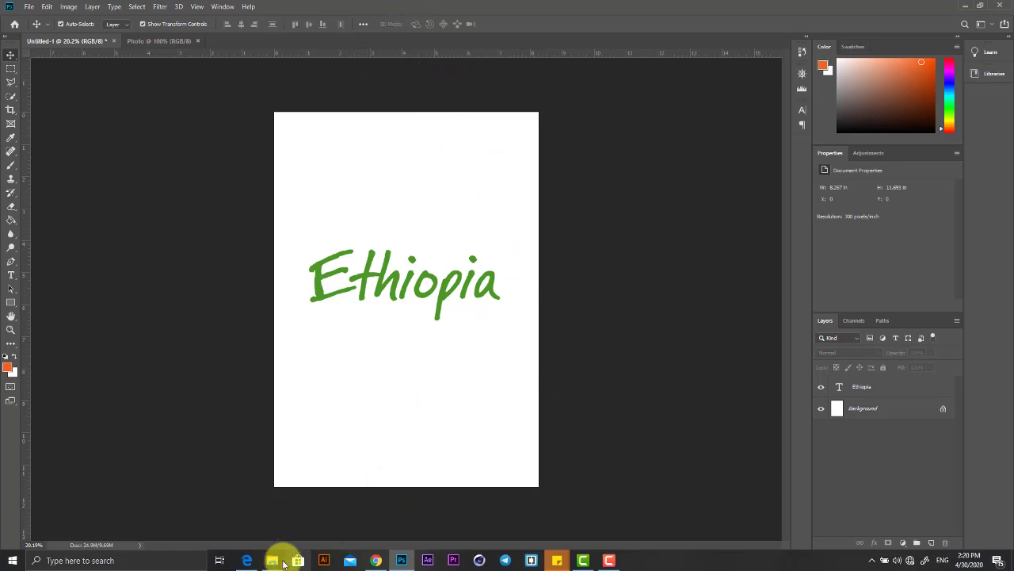
Bring up File Explorer and drag the portrait photo onto Photoshop's tab bar.
{"action": "left_click", "coordinate": [270, 562]}
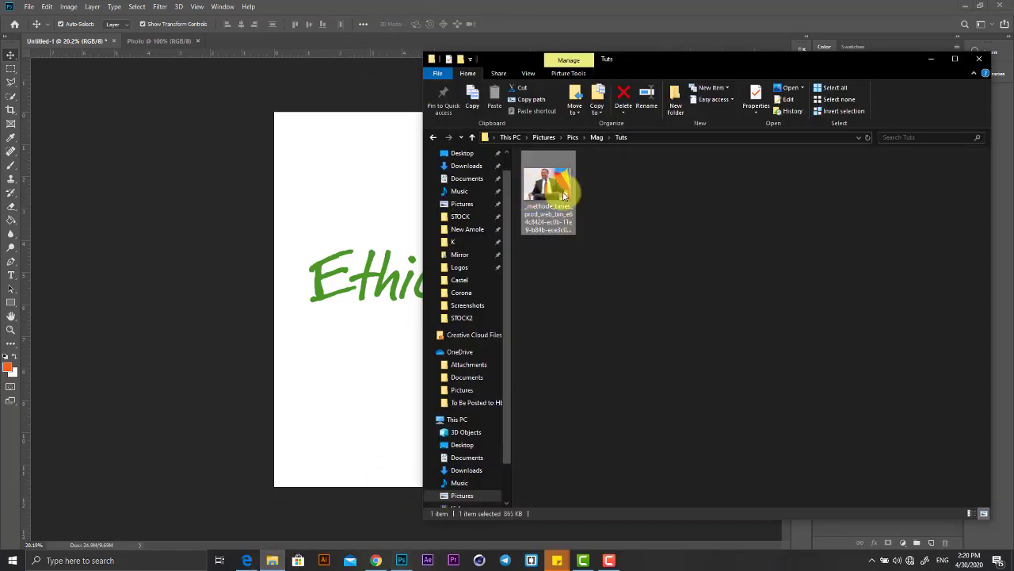
{"action": "mouse_move", "coordinate": [560, 189]}
{"action": "left_mouse_down"}
{"action": "mouse_move", "coordinate": [516, 57]}
{"action": "mouse_move", "coordinate": [476, 40]}
{"action": "left_mouse_up"}
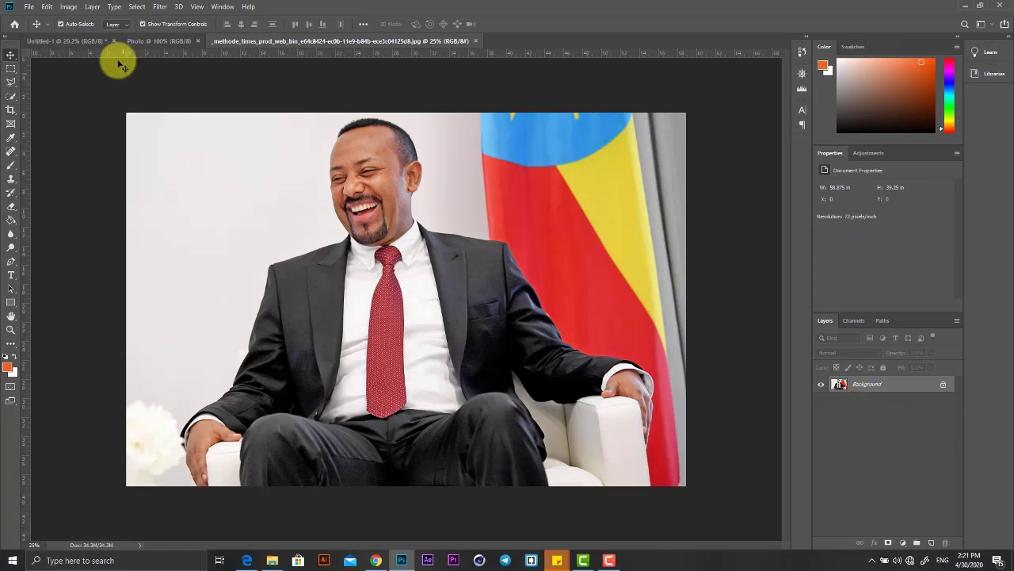
{"action": "left_click", "coordinate": [68, 8]}
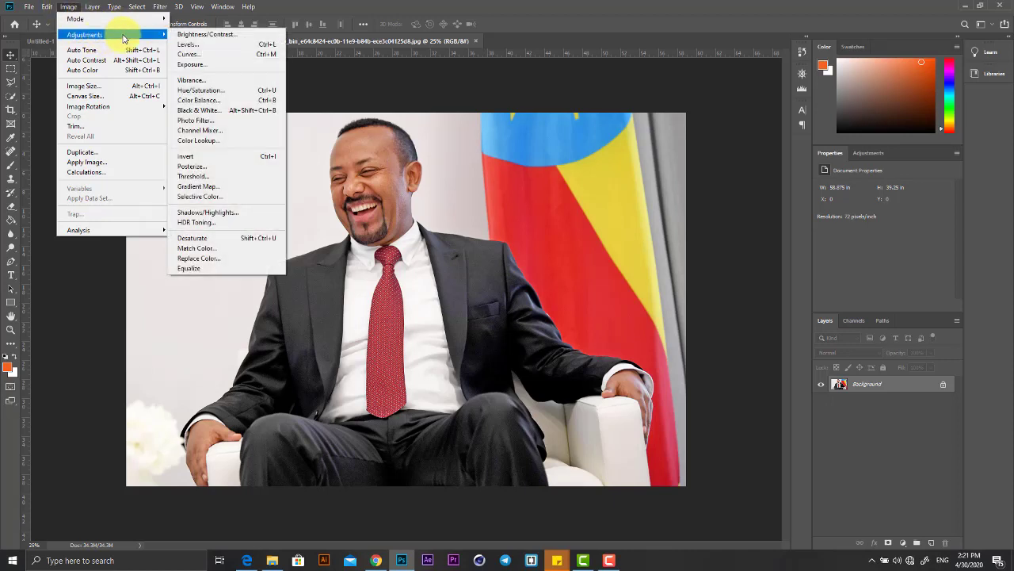
{"action": "mouse_move", "coordinate": [85, 34]}
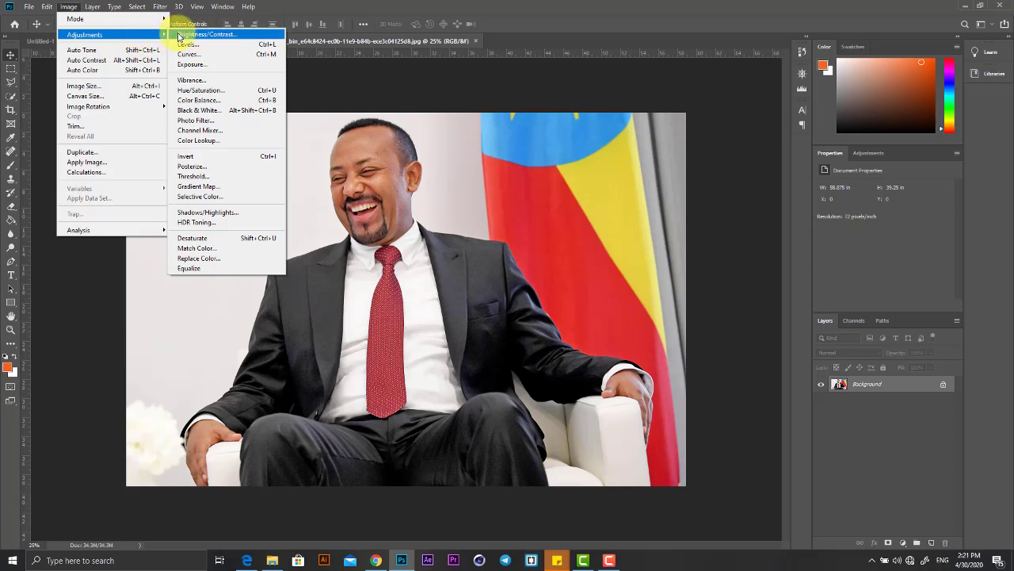
{"action": "left_click", "coordinate": [183, 34]}
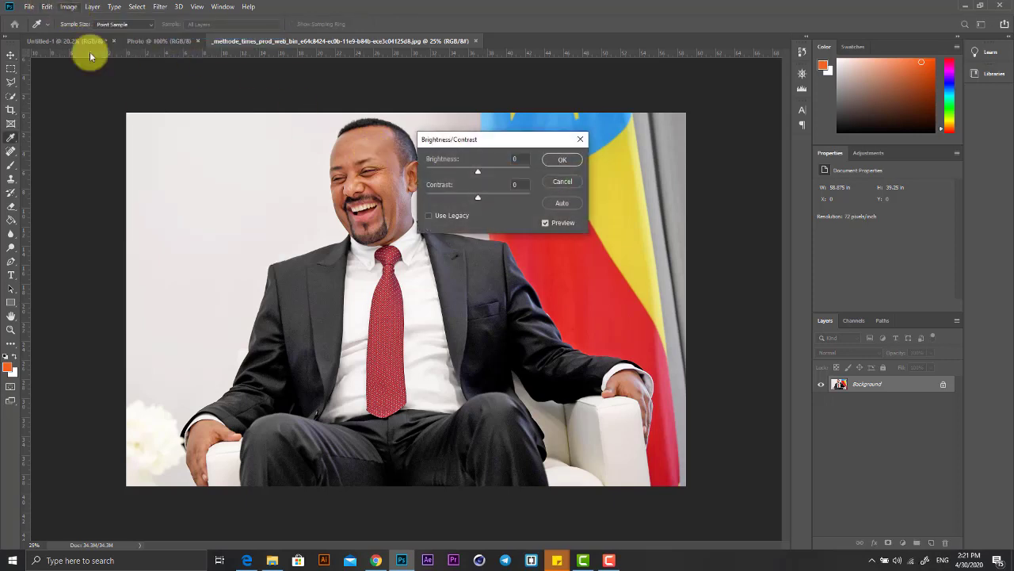
{"action": "left_click_drag", "start_coordinate": [452, 140], "coordinate": [626, 134]}
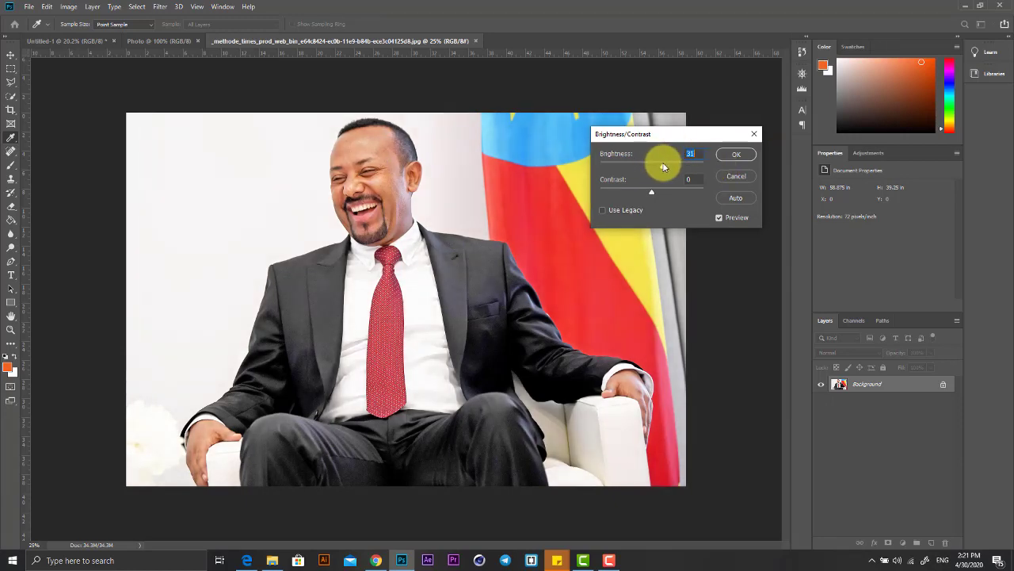
{"action": "mouse_move", "coordinate": [656, 166]}
{"action": "left_mouse_down"}
{"action": "mouse_move", "coordinate": [690, 169]}
{"action": "mouse_move", "coordinate": [608, 162]}
{"action": "mouse_move", "coordinate": [685, 171]}
{"action": "mouse_move", "coordinate": [675, 165]}
{"action": "mouse_move", "coordinate": [616, 166]}
{"action": "mouse_move", "coordinate": [653, 167]}
{"action": "mouse_move", "coordinate": [672, 193]}
{"action": "mouse_move", "coordinate": [697, 196]}
{"action": "mouse_move", "coordinate": [584, 194]}
{"action": "mouse_move", "coordinate": [673, 198]}
{"action": "left_mouse_up"}
{"action": "left_click", "coordinate": [732, 175]}
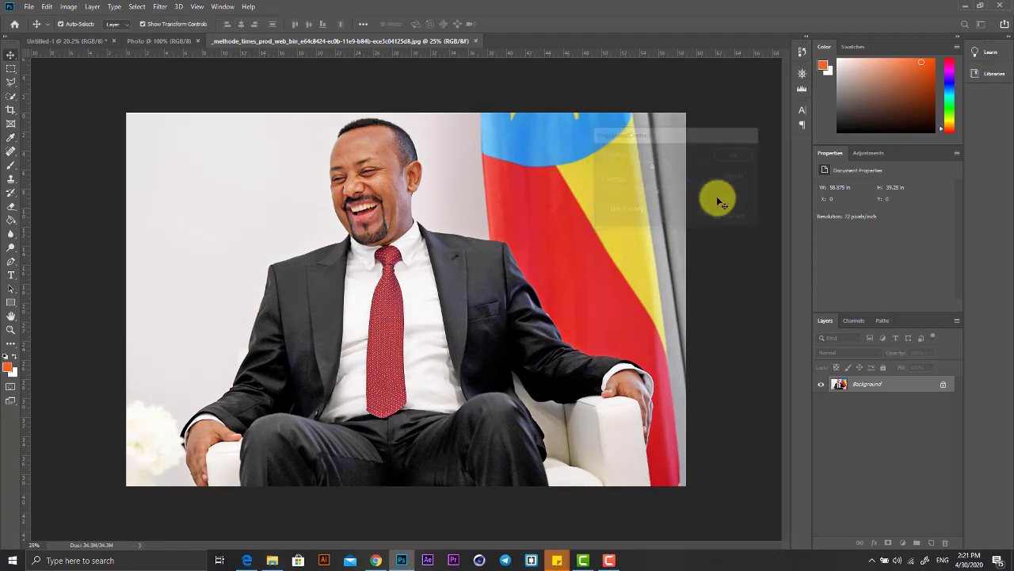
{"action": "left_click", "coordinate": [73, 6]}
{"action": "mouse_move", "coordinate": [84, 34]}
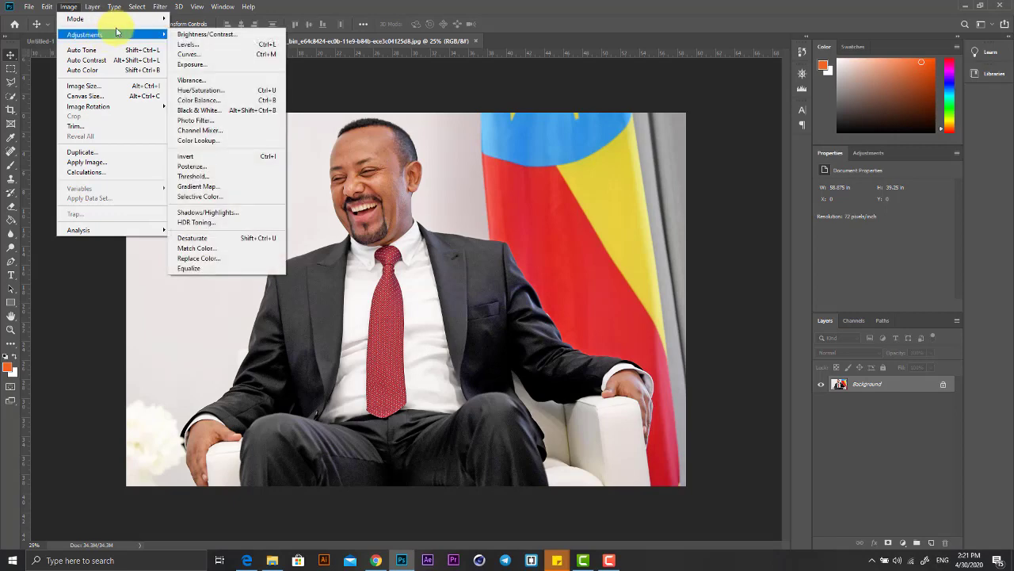
Build an S-curve in Curves, lifting input 188 to 202 and deepening the shadows.
{"action": "left_click", "coordinate": [196, 59]}
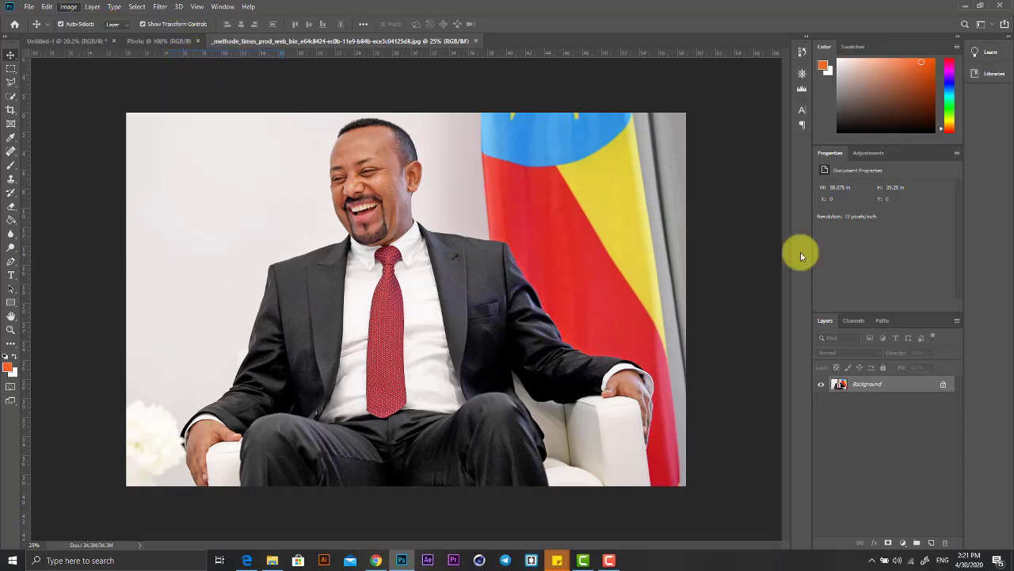
{"action": "left_click_drag", "start_coordinate": [693, 98], "coordinate": [679, 91]}
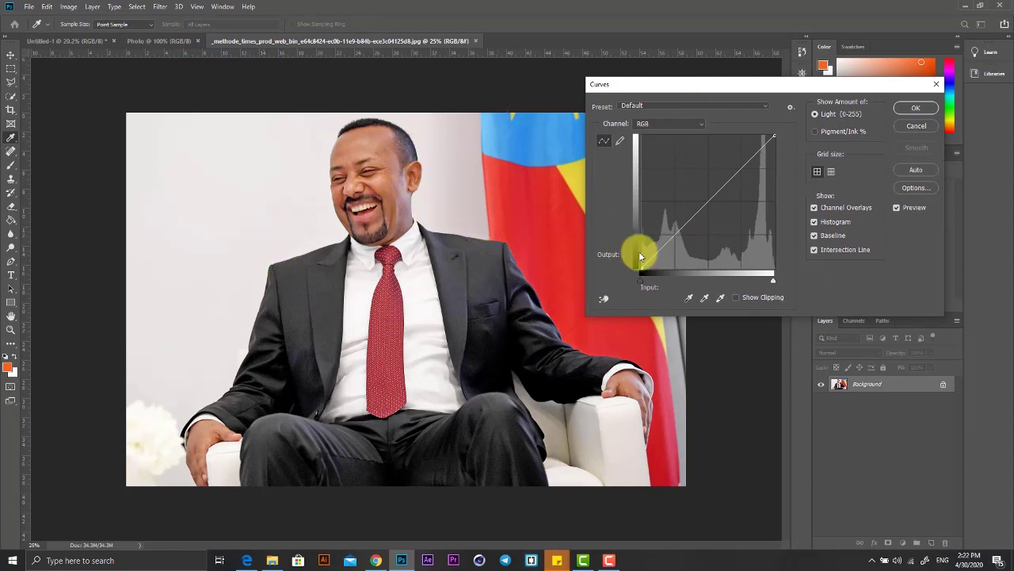
{"action": "left_click", "coordinate": [675, 235]}
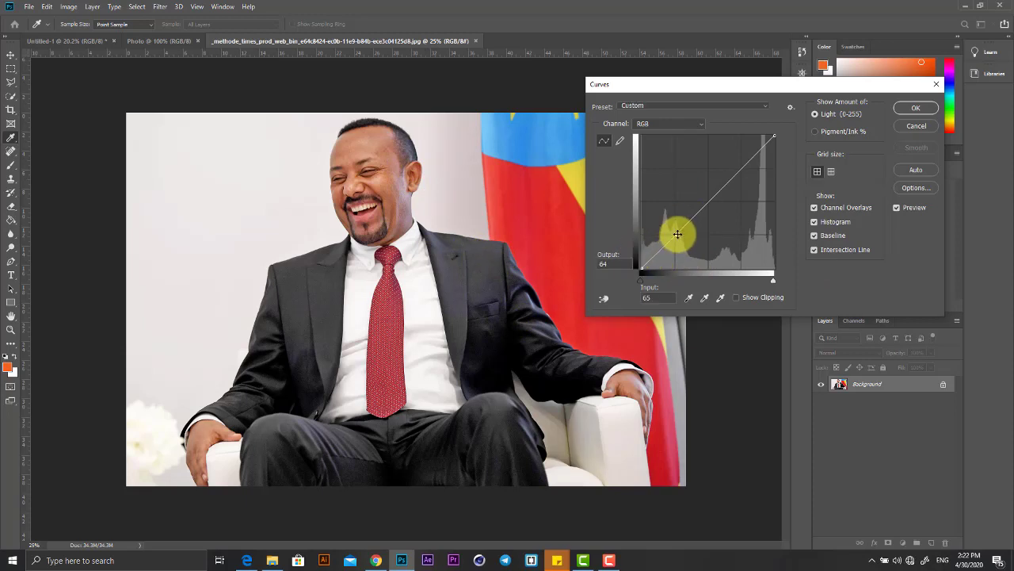
{"action": "left_click_drag", "start_coordinate": [677, 234], "coordinate": [682, 240]}
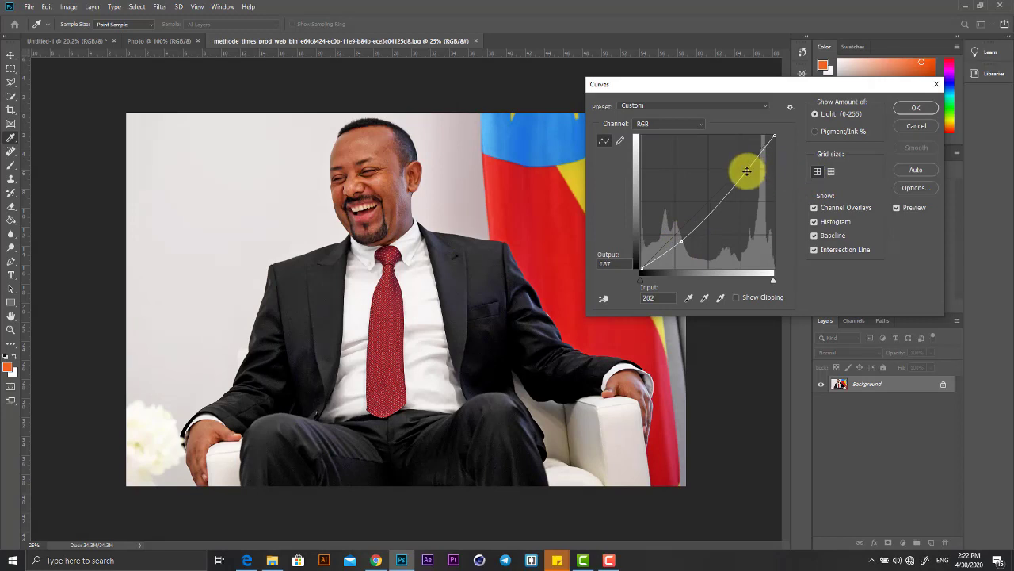
{"action": "left_click_drag", "start_coordinate": [747, 171], "coordinate": [740, 160]}
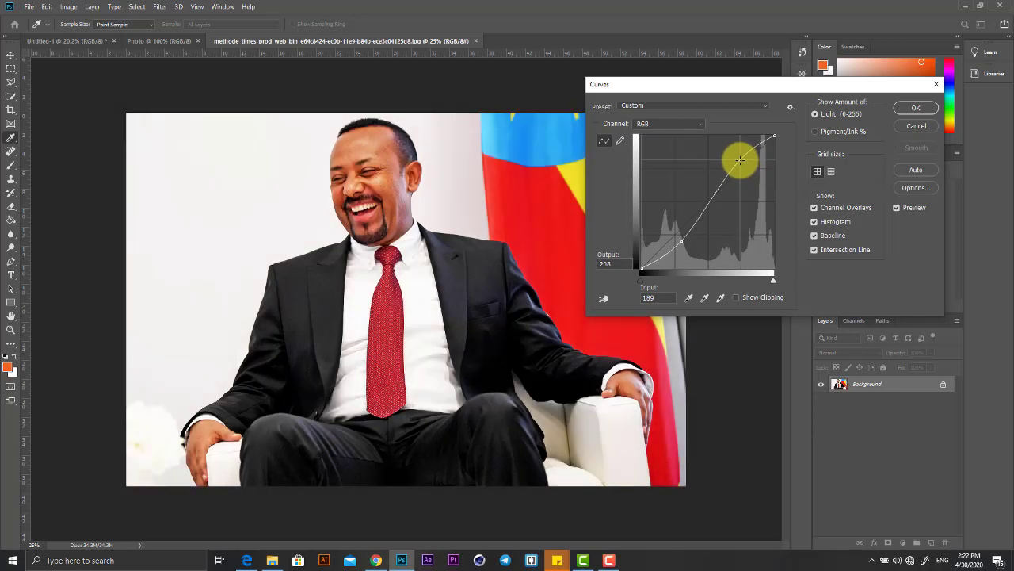
{"action": "left_click_drag", "start_coordinate": [740, 160], "coordinate": [742, 163]}
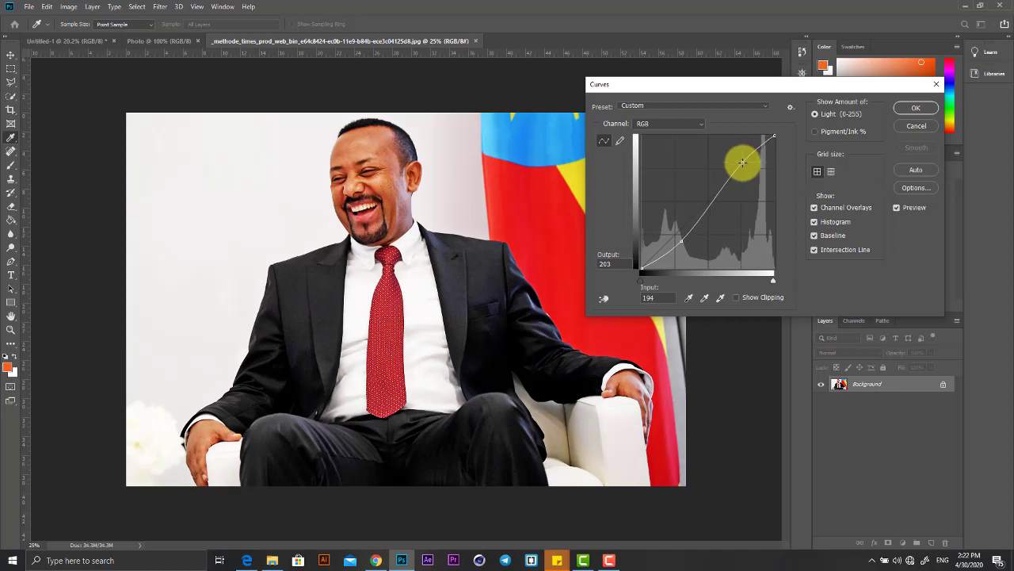
{"action": "left_click_drag", "start_coordinate": [681, 242], "coordinate": [680, 240]}
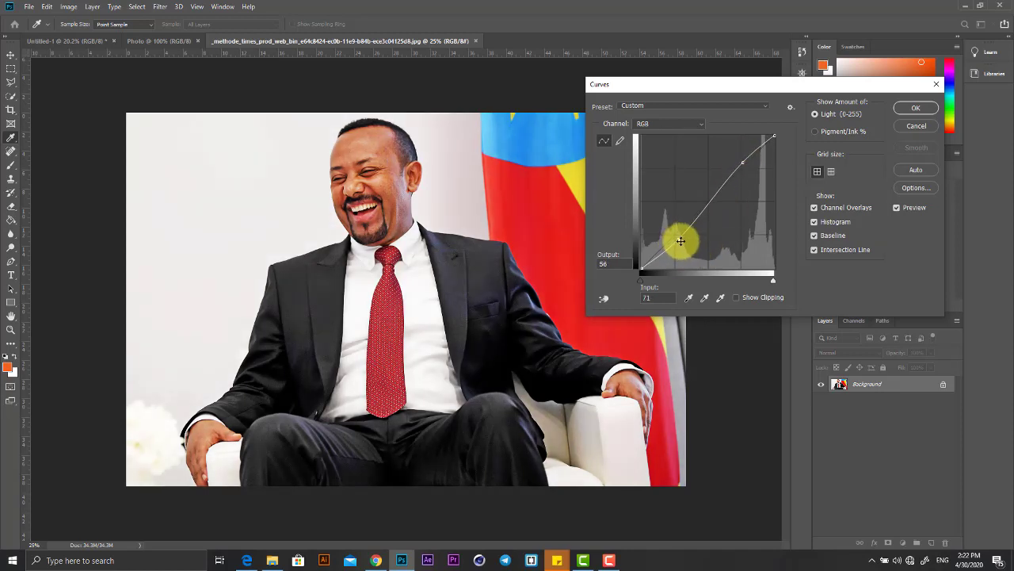
{"action": "left_click_drag", "start_coordinate": [741, 163], "coordinate": [740, 163]}
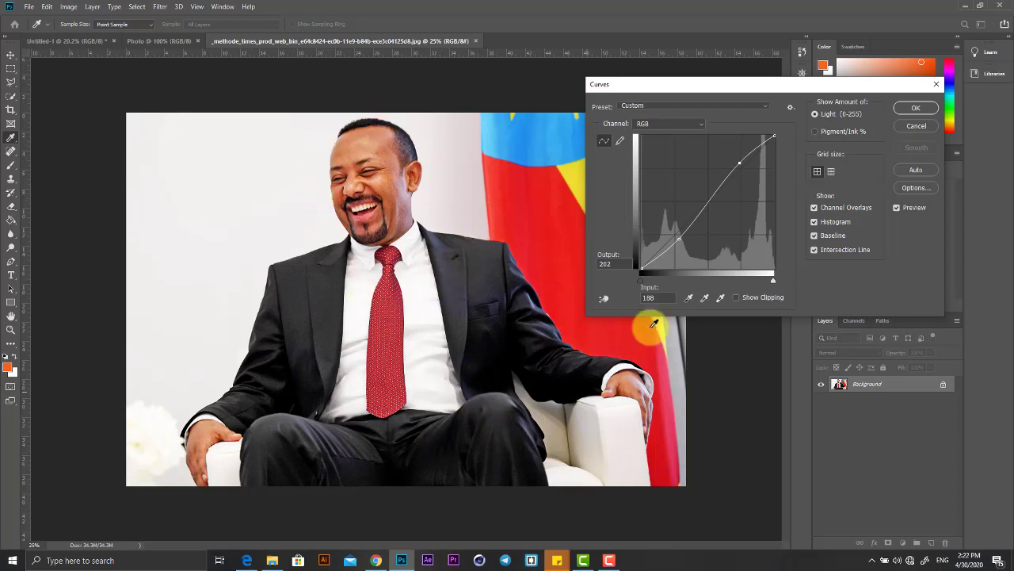
{"action": "left_click", "coordinate": [676, 127]}
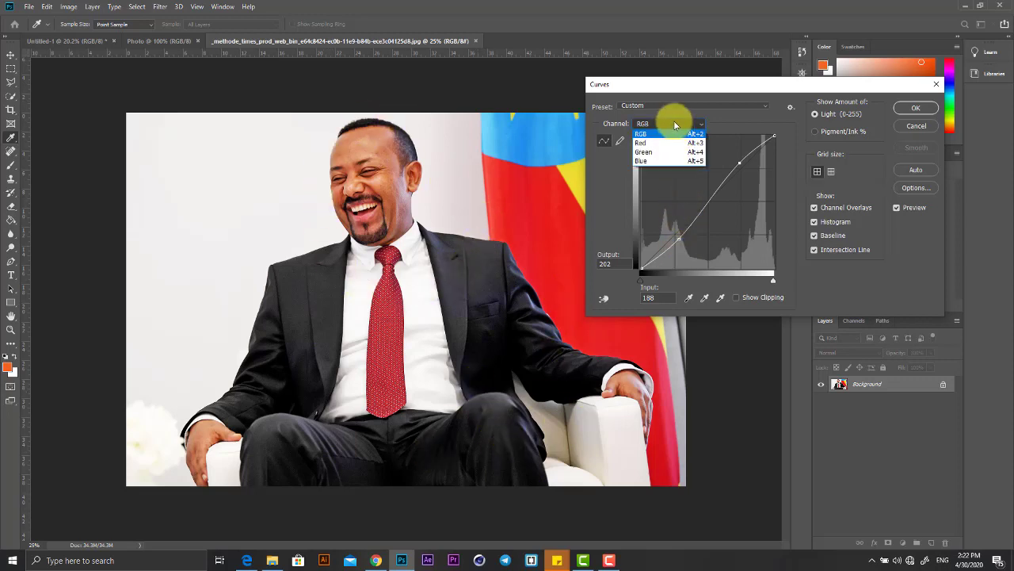
Adjust the Red channel curve, adding then reducing red in the shadows.
{"action": "left_click", "coordinate": [674, 119]}
{"action": "left_click", "coordinate": [693, 123]}
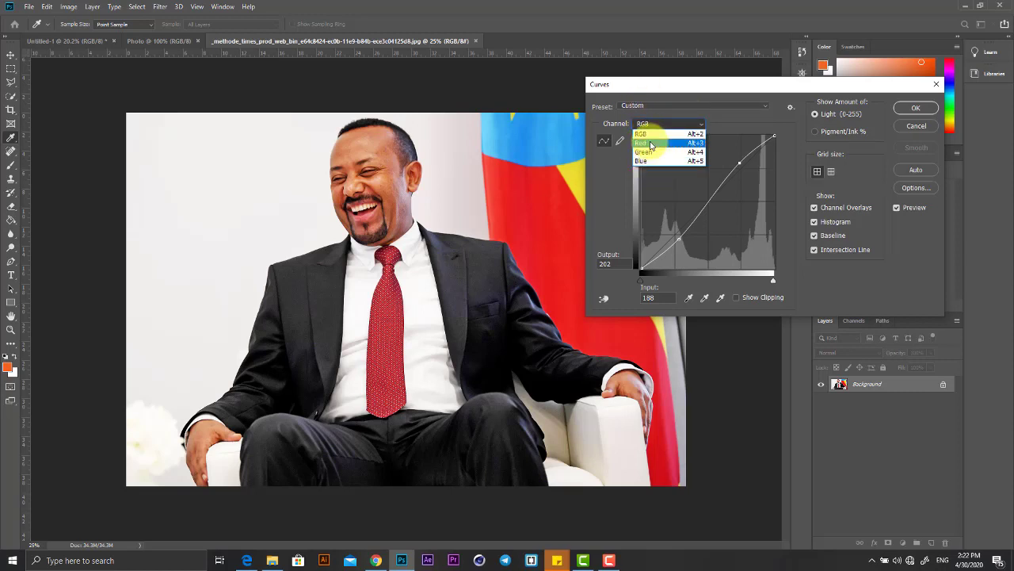
{"action": "left_click", "coordinate": [651, 144]}
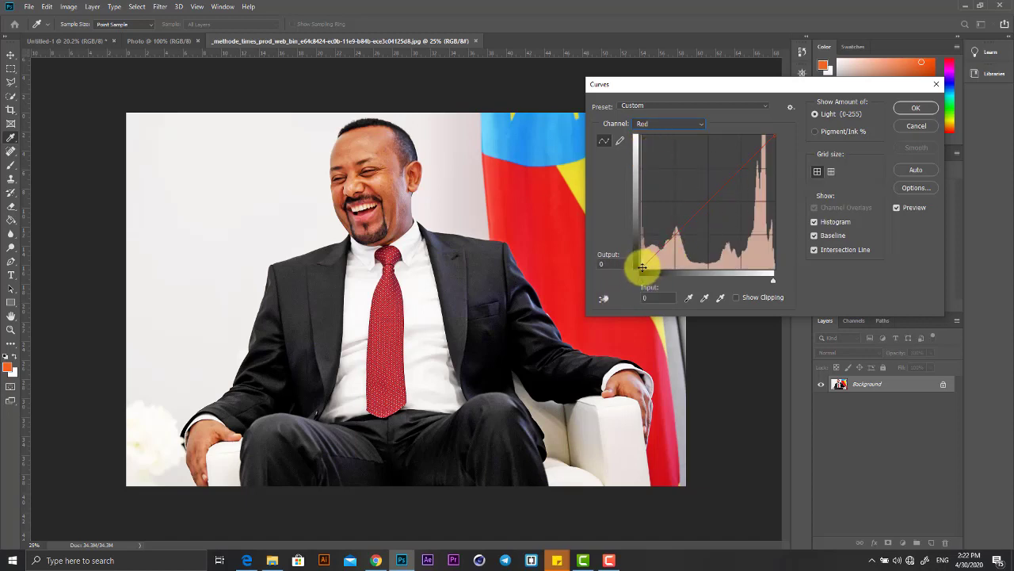
{"action": "mouse_move", "coordinate": [642, 264]}
{"action": "left_mouse_down"}
{"action": "mouse_move", "coordinate": [639, 215]}
{"action": "mouse_move", "coordinate": [655, 276]}
{"action": "mouse_move", "coordinate": [689, 286]}
{"action": "left_mouse_up"}
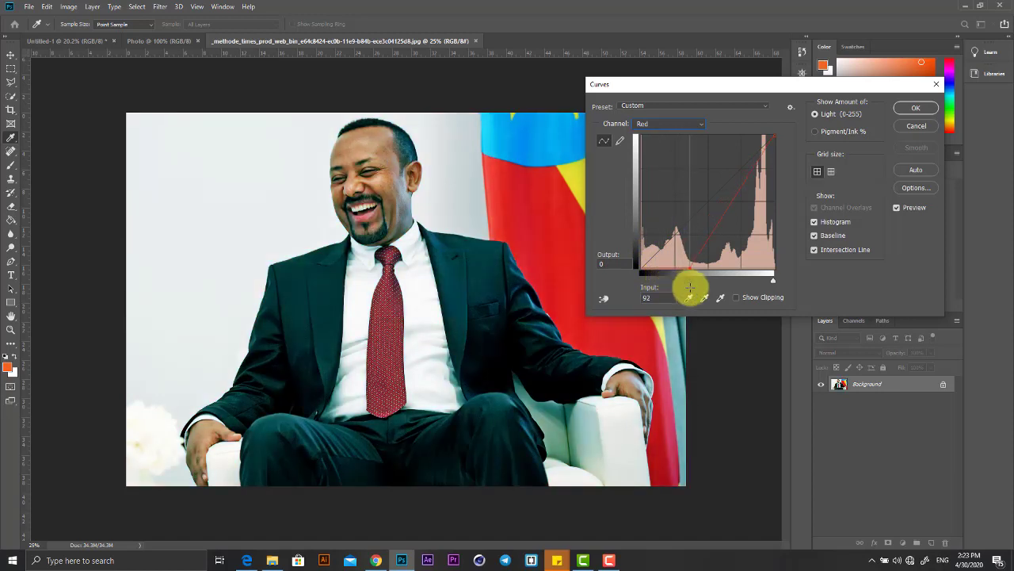
{"action": "mouse_move", "coordinate": [690, 287]}
{"action": "left_mouse_down"}
{"action": "mouse_move", "coordinate": [636, 287]}
{"action": "mouse_move", "coordinate": [654, 299]}
{"action": "left_mouse_up"}
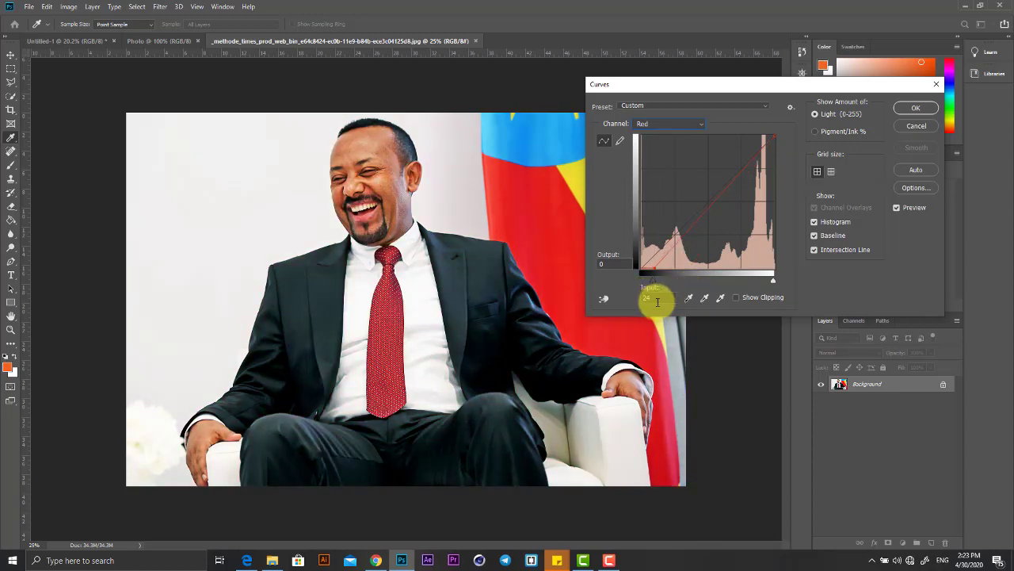
Add a slight blue tint to the shadows on the Blue channel and apply Curves.
{"action": "left_click", "coordinate": [674, 124]}
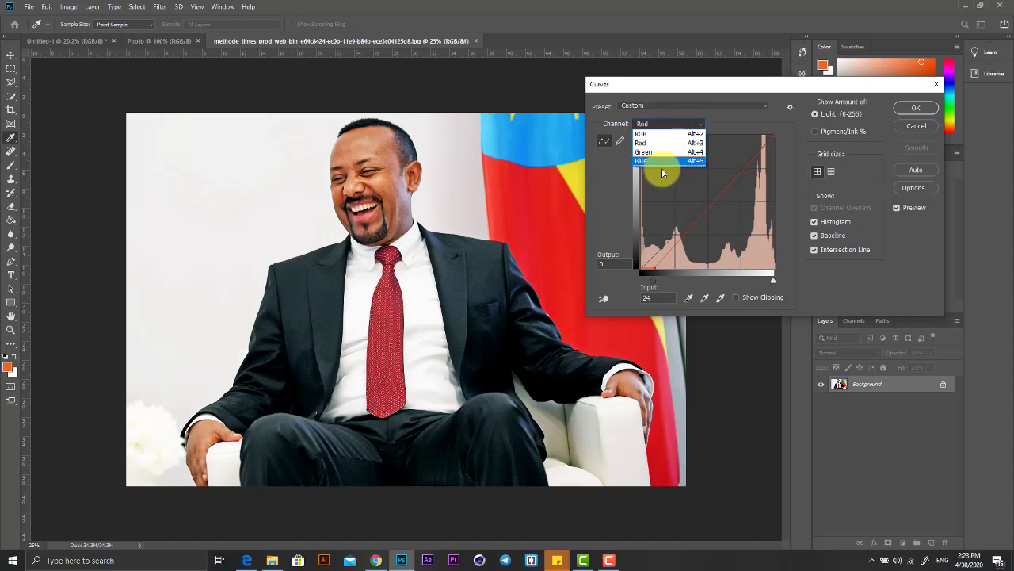
{"action": "left_click", "coordinate": [658, 160]}
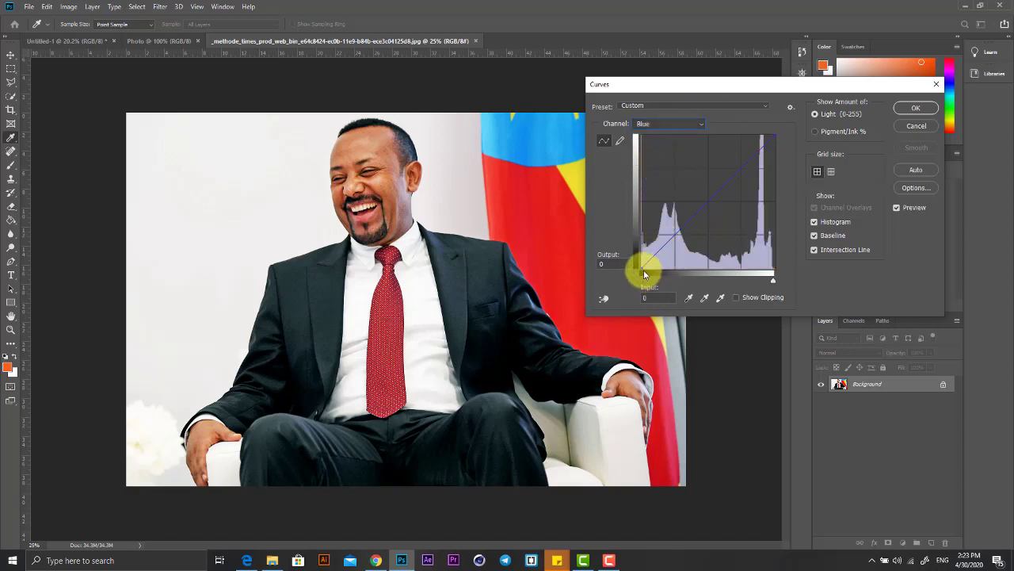
{"action": "left_click_drag", "start_coordinate": [642, 268], "coordinate": [636, 244]}
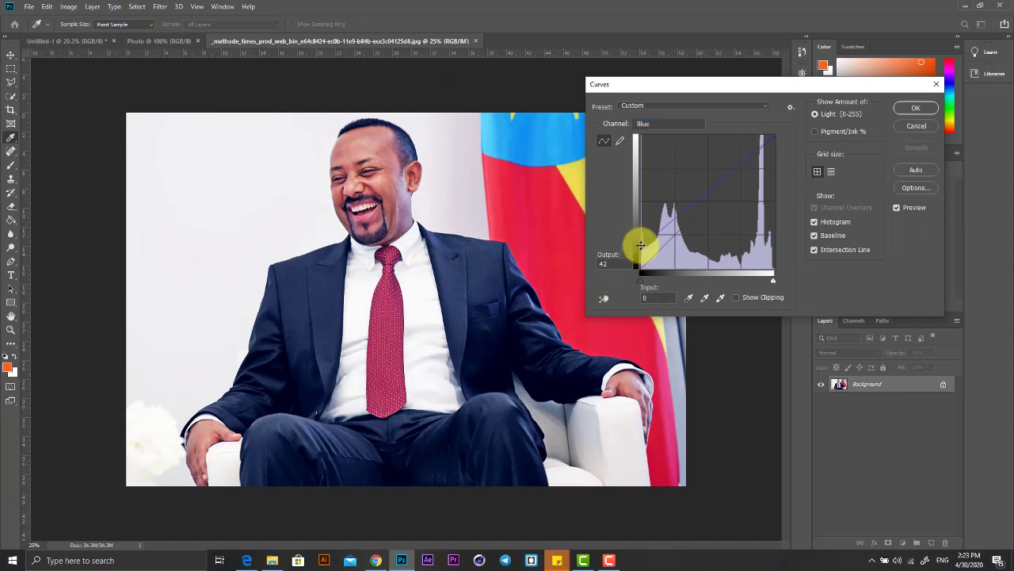
{"action": "left_click_drag", "start_coordinate": [640, 245], "coordinate": [636, 252]}
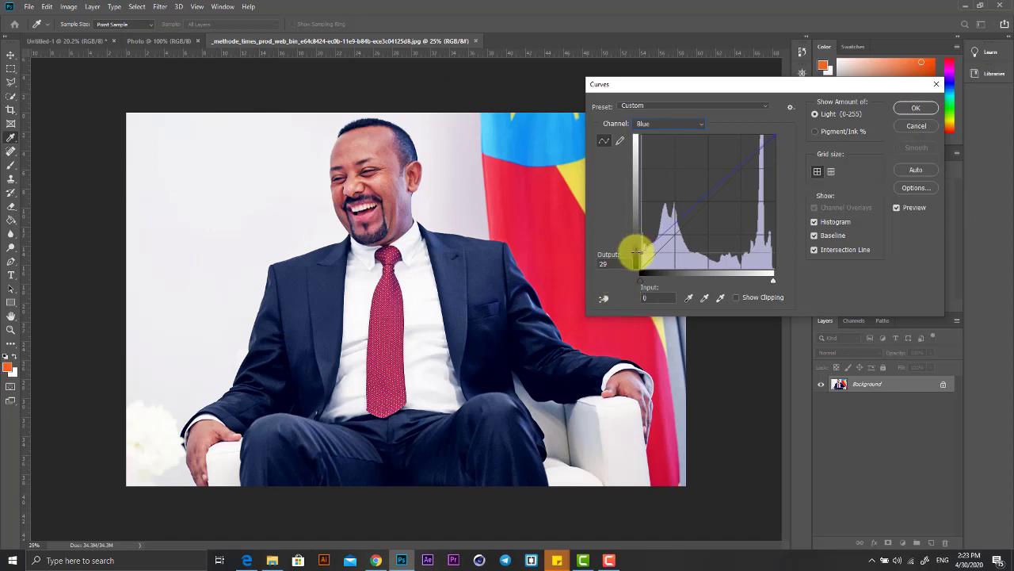
{"action": "left_click", "coordinate": [915, 107]}
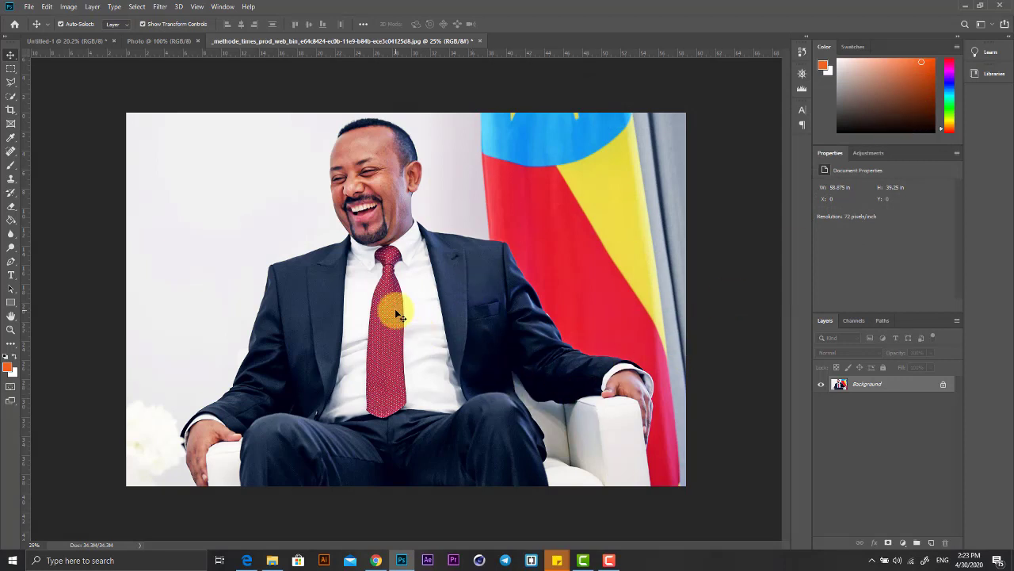
Undo, redo, then undo the Curves adjustment again to restore the original colours.
{"action": "key", "text": "ctrl+z"}
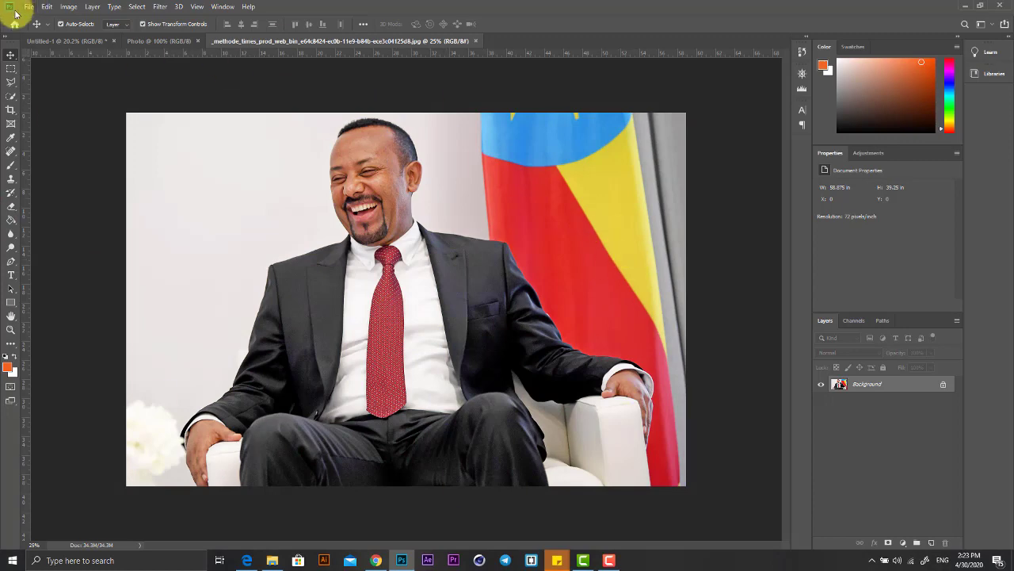
{"action": "left_click", "coordinate": [48, 7]}
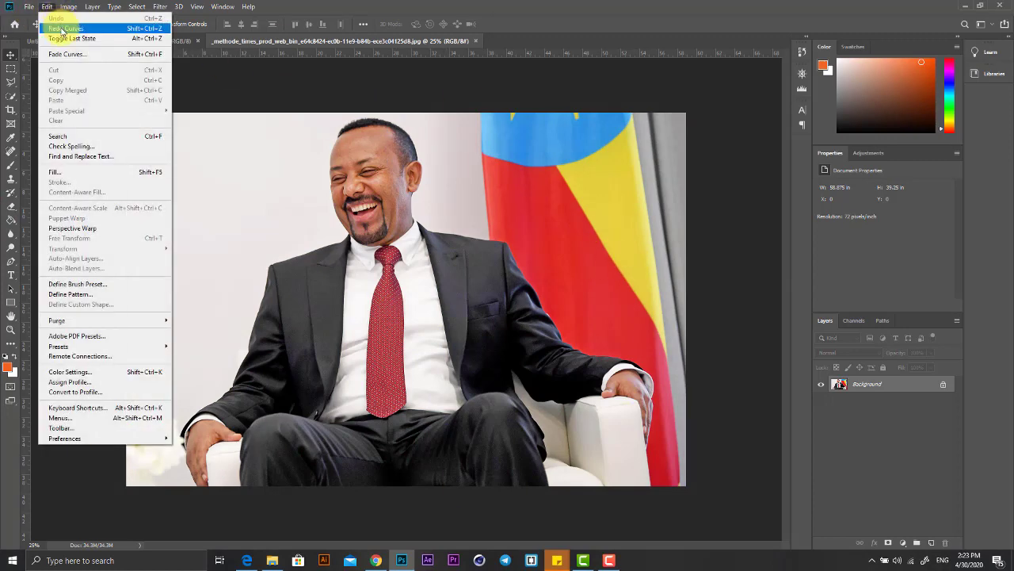
{"action": "left_click", "coordinate": [64, 29]}
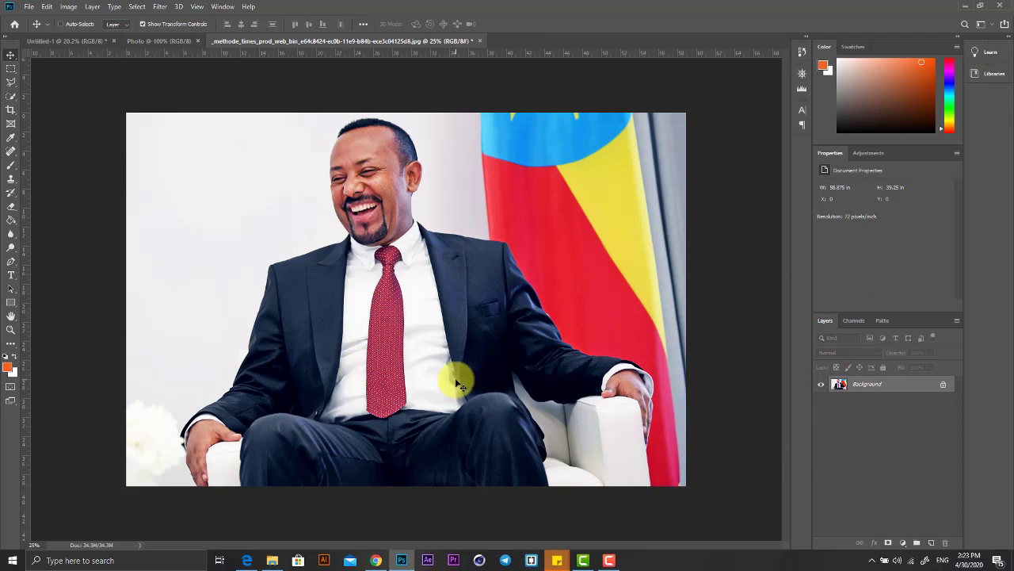
{"action": "key", "text": "ctrl+z"}
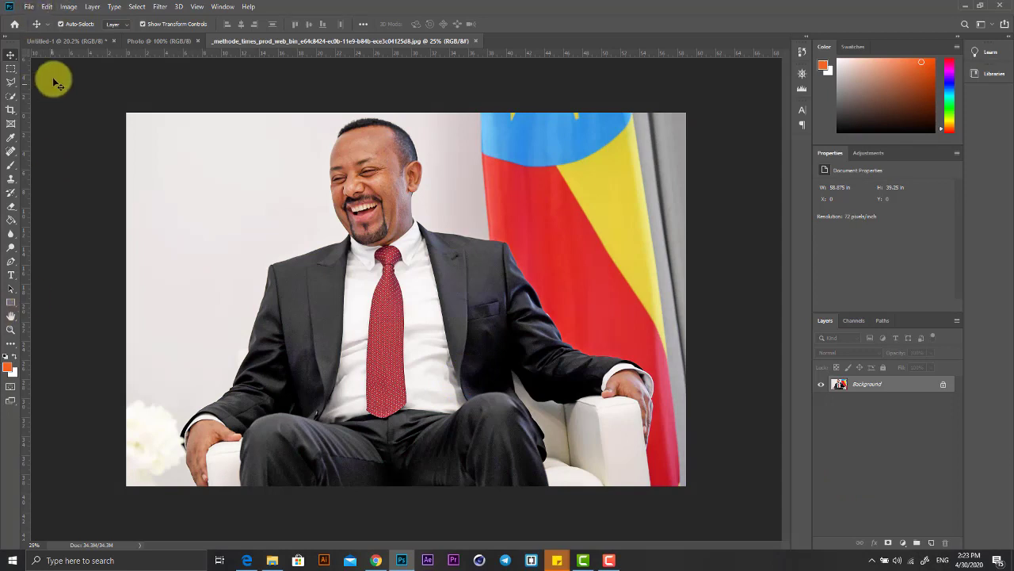
{"action": "left_click", "coordinate": [69, 6]}
{"action": "mouse_move", "coordinate": [84, 34]}
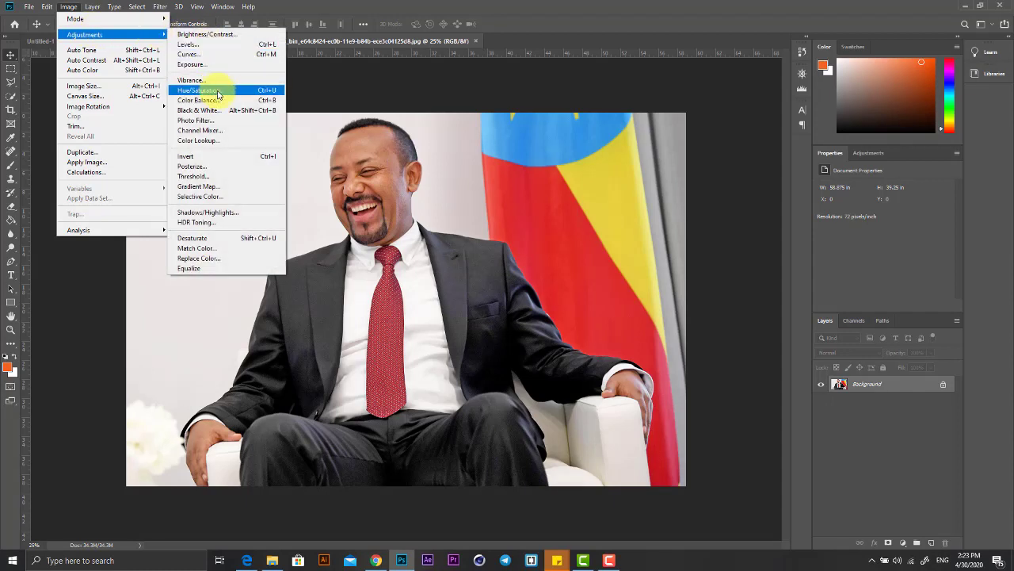
Preview Hue, Saturation and Lightness shifts on the portrait, then cancel the Hue/Saturation adjustment unapplied.
{"action": "left_click", "coordinate": [205, 90]}
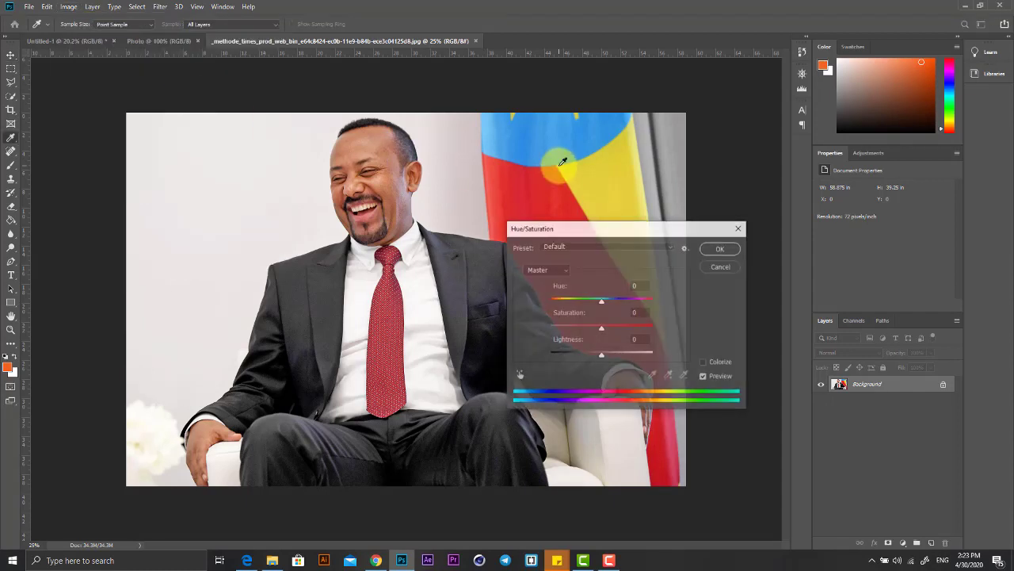
{"action": "mouse_move", "coordinate": [590, 228]}
{"action": "left_mouse_down"}
{"action": "mouse_move", "coordinate": [668, 113]}
{"action": "mouse_move", "coordinate": [706, 117]}
{"action": "left_mouse_up"}
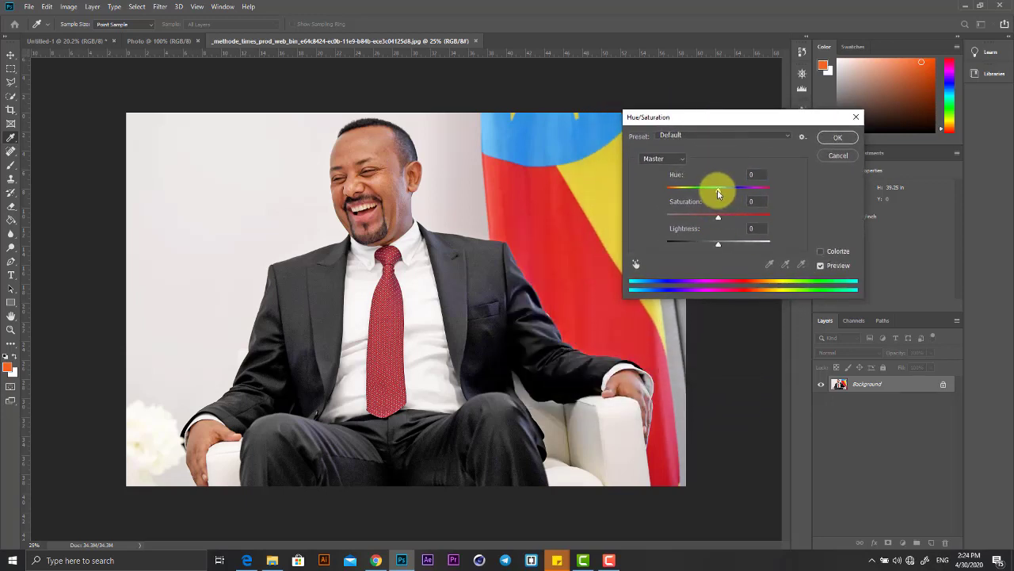
{"action": "mouse_move", "coordinate": [718, 196]}
{"action": "left_mouse_down"}
{"action": "mouse_move", "coordinate": [668, 198]}
{"action": "mouse_move", "coordinate": [780, 197]}
{"action": "mouse_move", "coordinate": [629, 192]}
{"action": "mouse_move", "coordinate": [744, 197]}
{"action": "mouse_move", "coordinate": [690, 192]}
{"action": "mouse_move", "coordinate": [720, 183]}
{"action": "mouse_move", "coordinate": [731, 188]}
{"action": "mouse_move", "coordinate": [697, 190]}
{"action": "mouse_move", "coordinate": [754, 188]}
{"action": "left_mouse_up"}
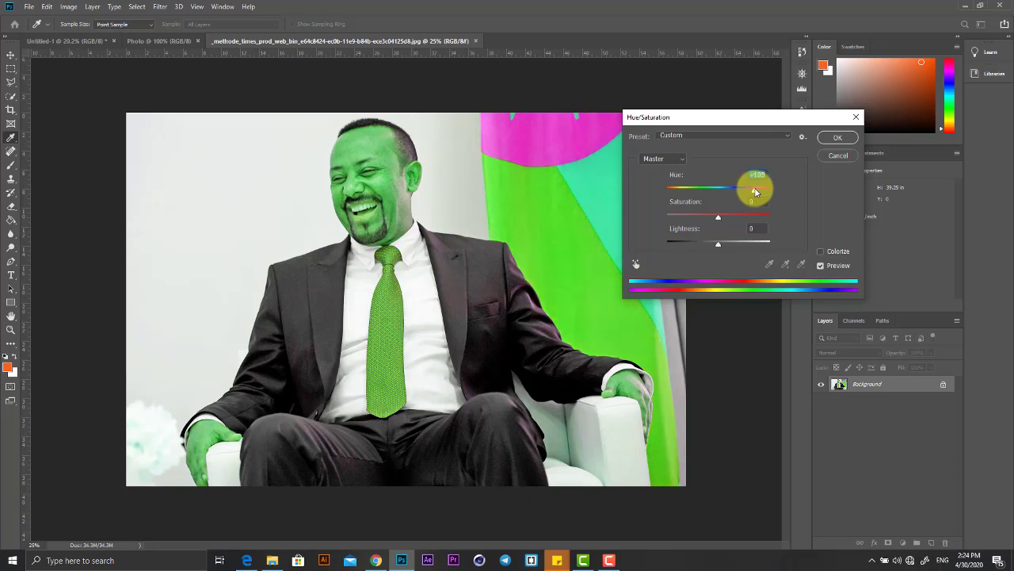
{"action": "mouse_move", "coordinate": [714, 216]}
{"action": "left_mouse_down"}
{"action": "mouse_move", "coordinate": [768, 221]}
{"action": "mouse_move", "coordinate": [656, 219]}
{"action": "left_mouse_up"}
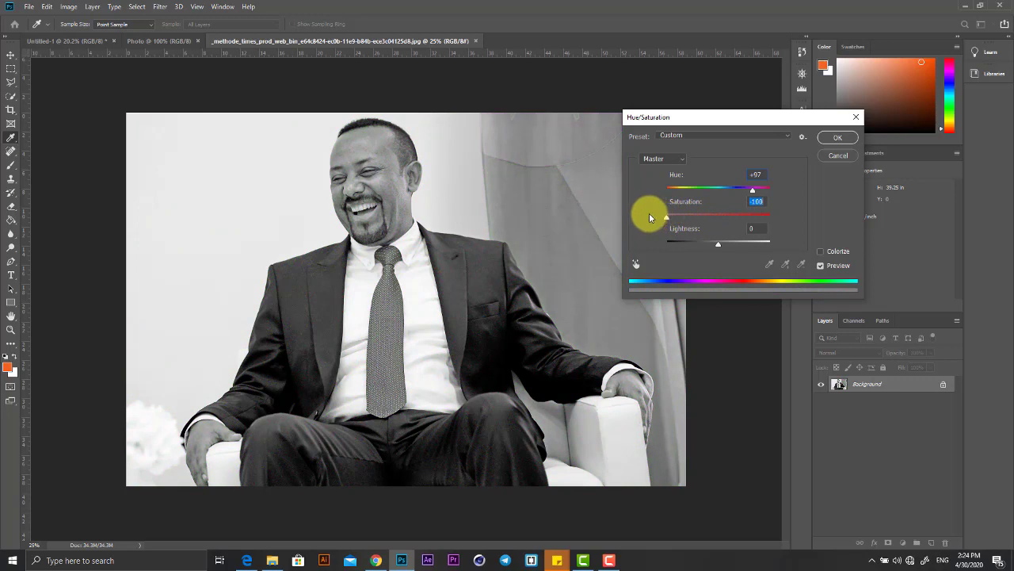
{"action": "mouse_move", "coordinate": [697, 220]}
{"action": "left_mouse_down"}
{"action": "mouse_move", "coordinate": [720, 220]}
{"action": "mouse_move", "coordinate": [699, 252]}
{"action": "mouse_move", "coordinate": [681, 252]}
{"action": "mouse_move", "coordinate": [753, 249]}
{"action": "mouse_move", "coordinate": [679, 245]}
{"action": "mouse_move", "coordinate": [717, 248]}
{"action": "left_mouse_up"}
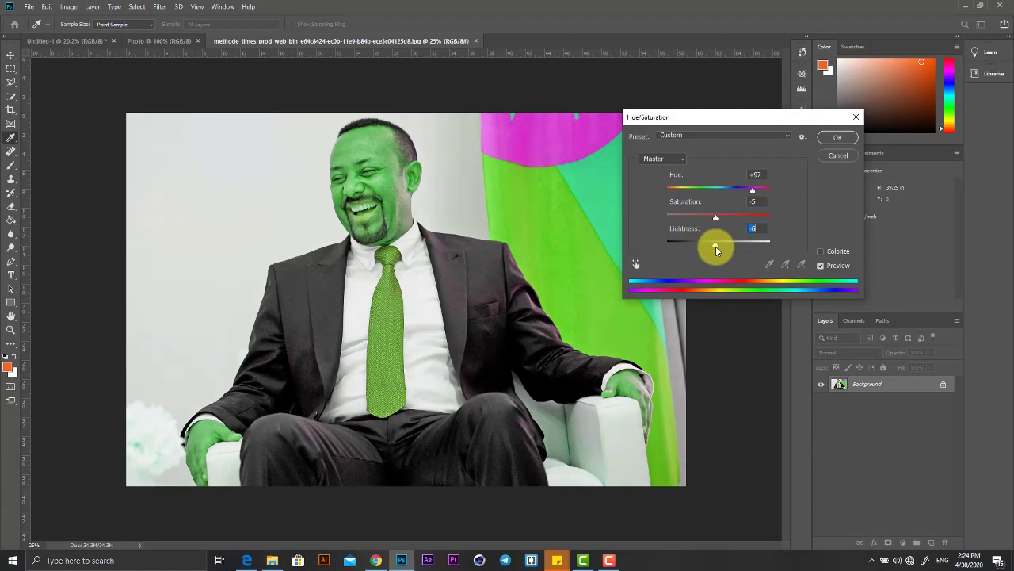
{"action": "mouse_move", "coordinate": [715, 191]}
{"action": "left_mouse_down"}
{"action": "mouse_move", "coordinate": [695, 194]}
{"action": "mouse_move", "coordinate": [738, 194]}
{"action": "mouse_move", "coordinate": [675, 193]}
{"action": "mouse_move", "coordinate": [740, 201]}
{"action": "mouse_move", "coordinate": [690, 199]}
{"action": "mouse_move", "coordinate": [736, 199]}
{"action": "mouse_move", "coordinate": [727, 196]}
{"action": "left_mouse_up"}
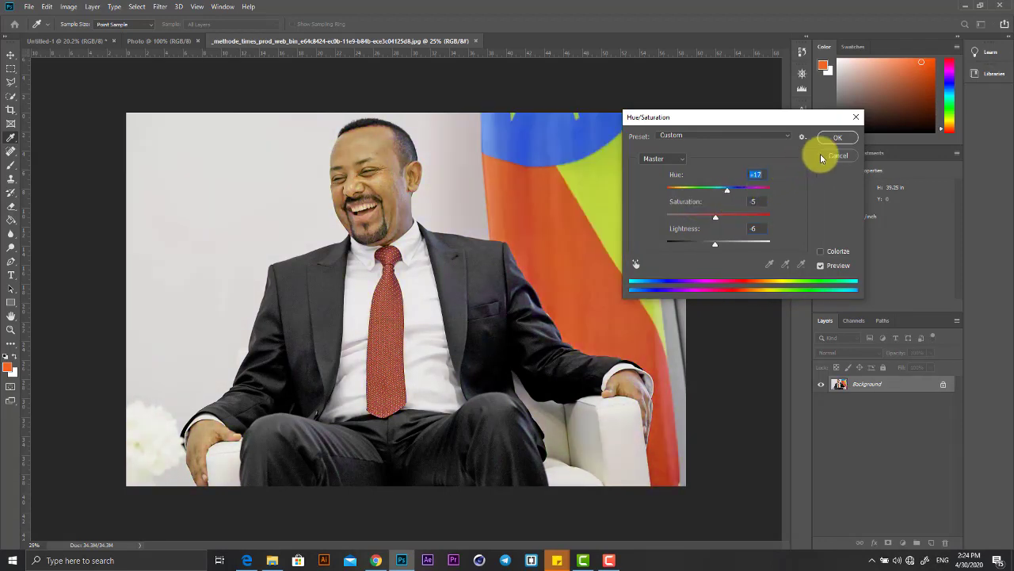
{"action": "left_click", "coordinate": [834, 155]}
{"action": "key", "text": "v"}
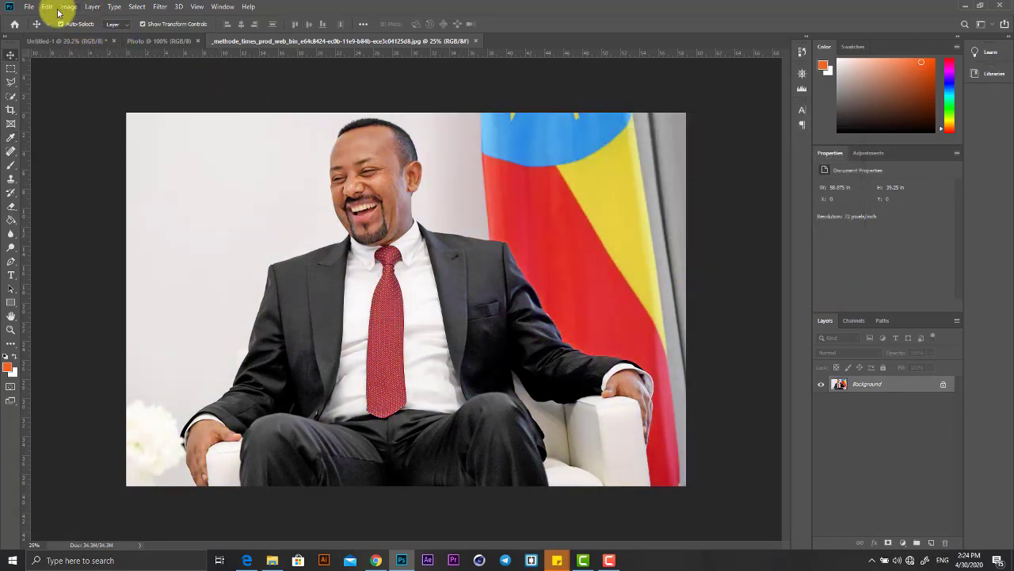
{"action": "left_click", "coordinate": [68, 8]}
{"action": "mouse_move", "coordinate": [85, 35]}
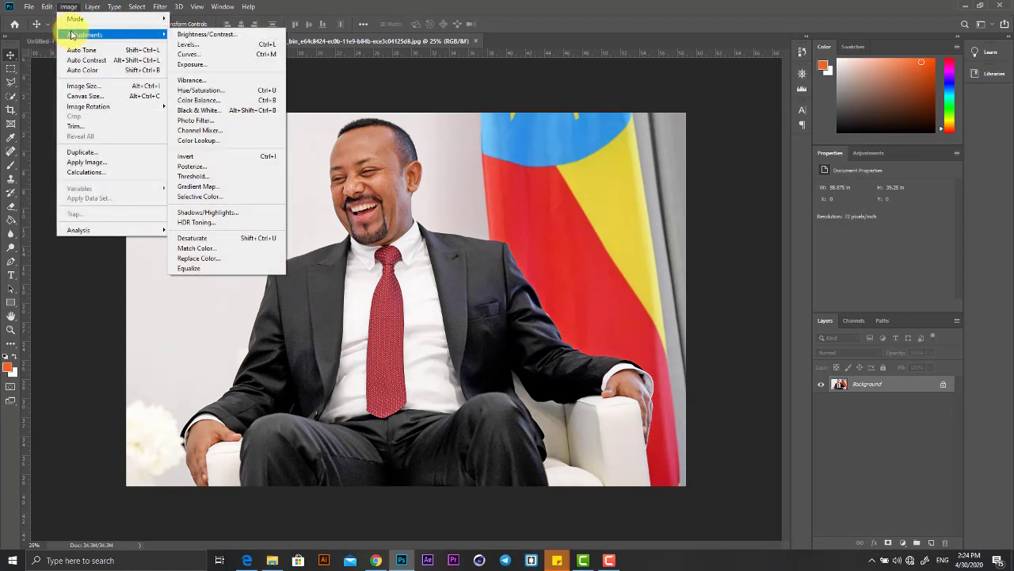
{"action": "left_click", "coordinate": [208, 110]}
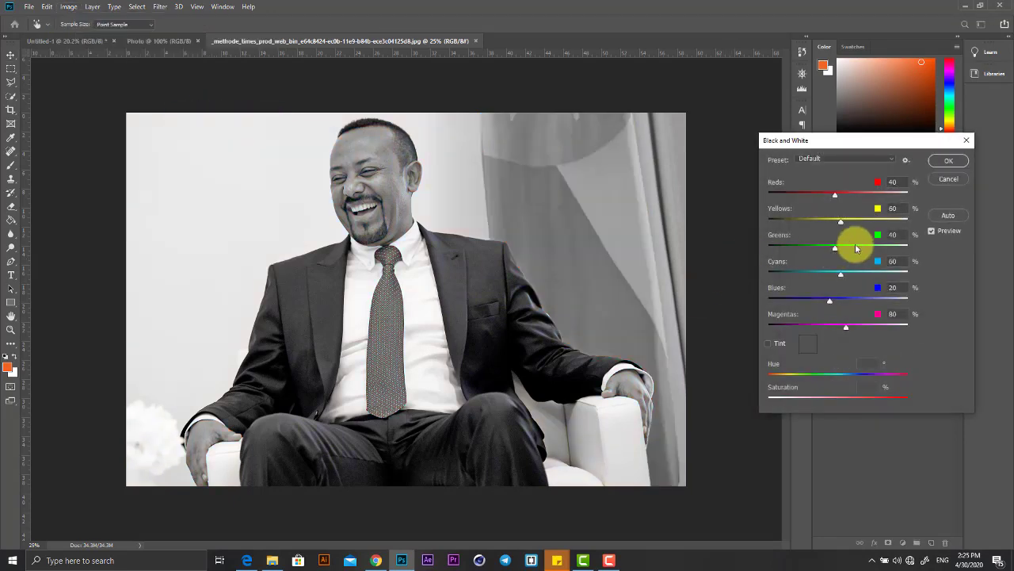
{"action": "mouse_move", "coordinate": [814, 193]}
{"action": "left_mouse_down"}
{"action": "mouse_move", "coordinate": [857, 196]}
{"action": "mouse_move", "coordinate": [805, 192]}
{"action": "left_mouse_up"}
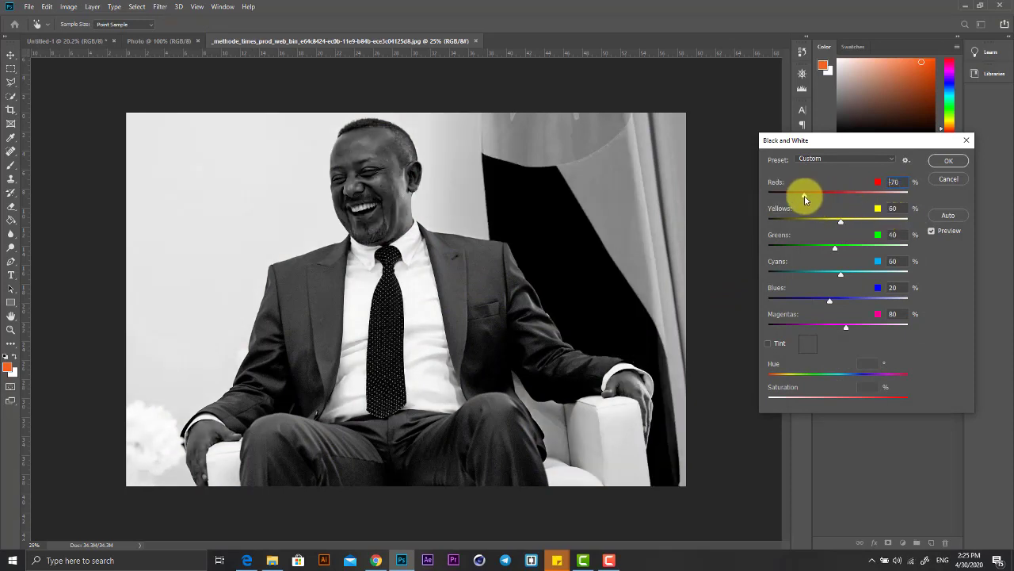
{"action": "left_click_drag", "start_coordinate": [806, 192], "coordinate": [878, 211]}
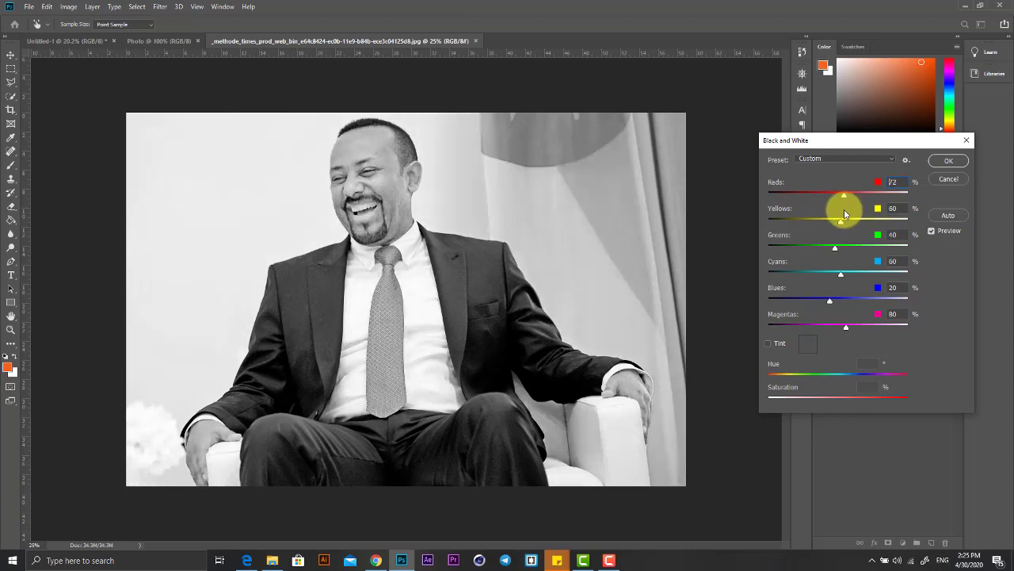
{"action": "left_click_drag", "start_coordinate": [853, 211], "coordinate": [840, 211]}
{"action": "left_click", "coordinate": [840, 160]}
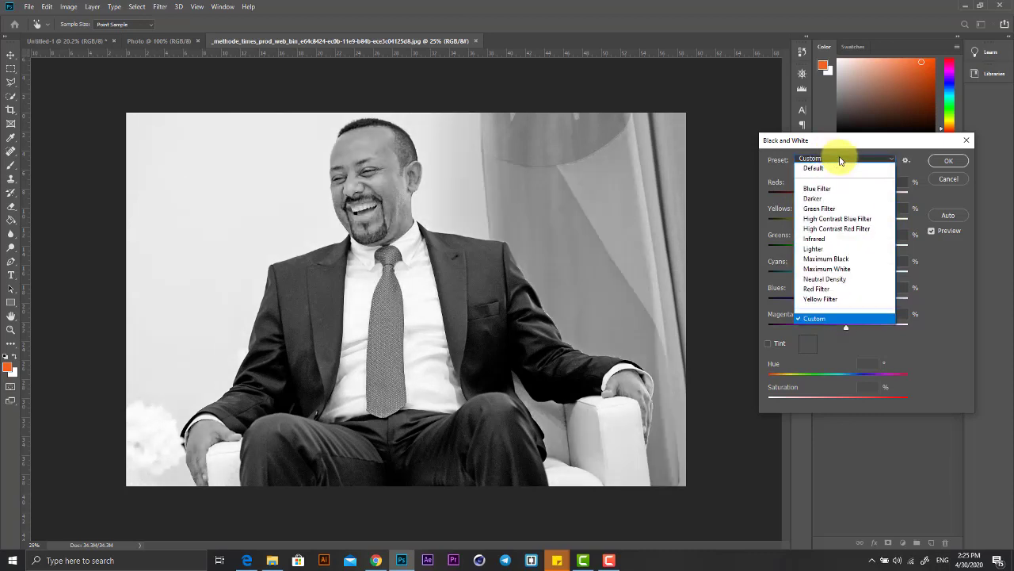
{"action": "left_click", "coordinate": [840, 160]}
{"action": "left_click", "coordinate": [840, 160]}
{"action": "left_click", "coordinate": [840, 189]}
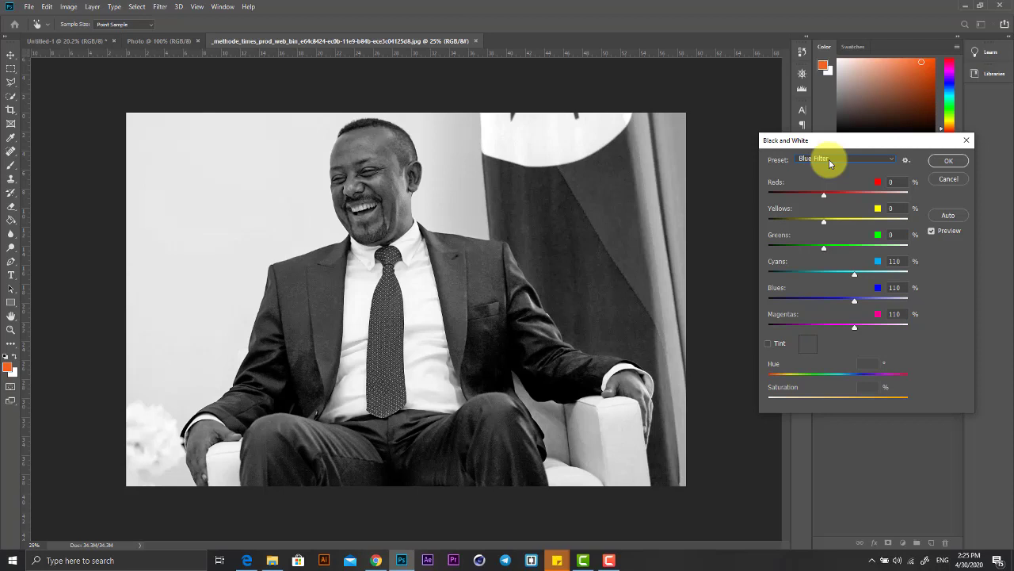
{"action": "left_click", "coordinate": [830, 161]}
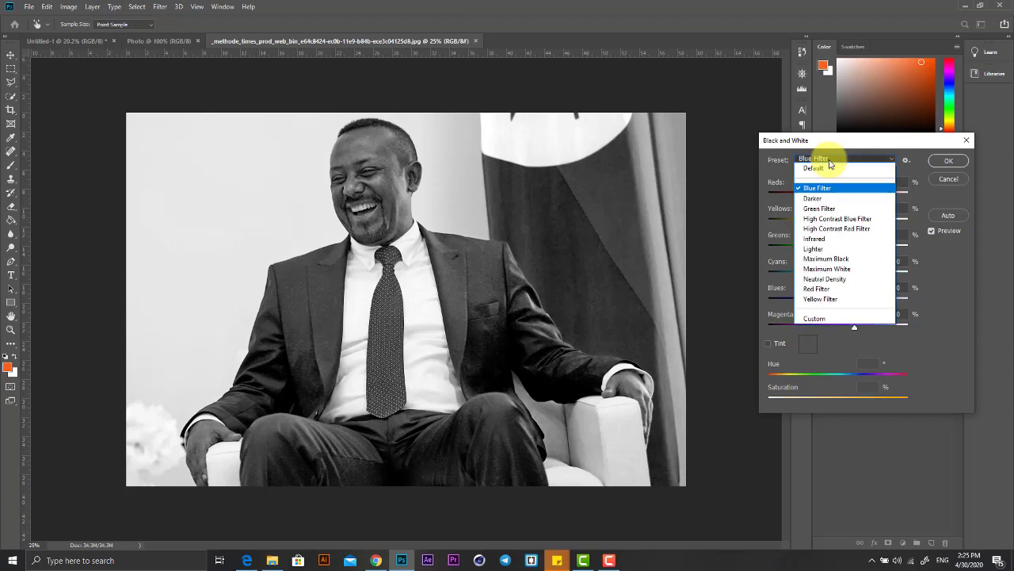
{"action": "left_click", "coordinate": [844, 259]}
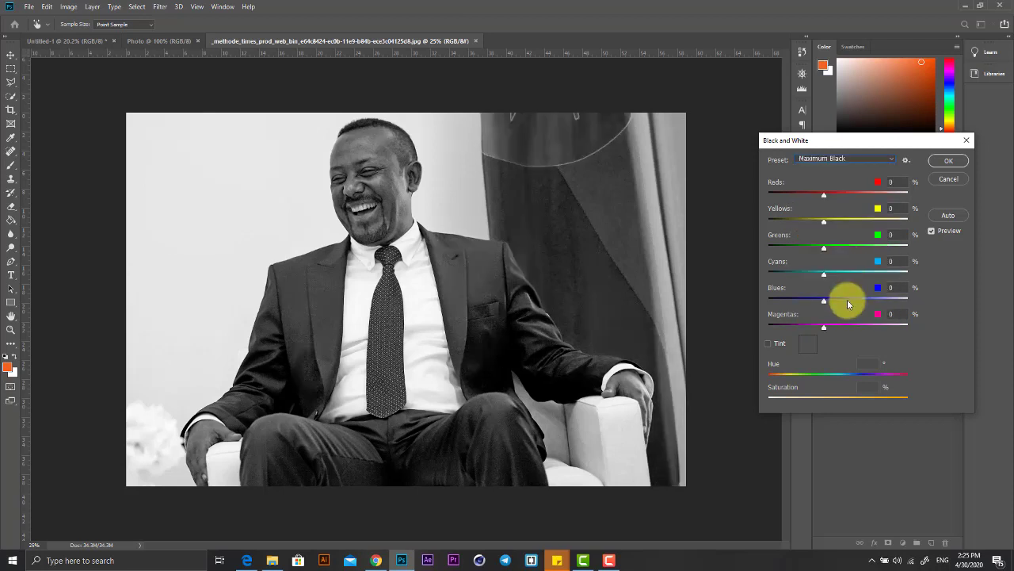
{"action": "left_click", "coordinate": [836, 161]}
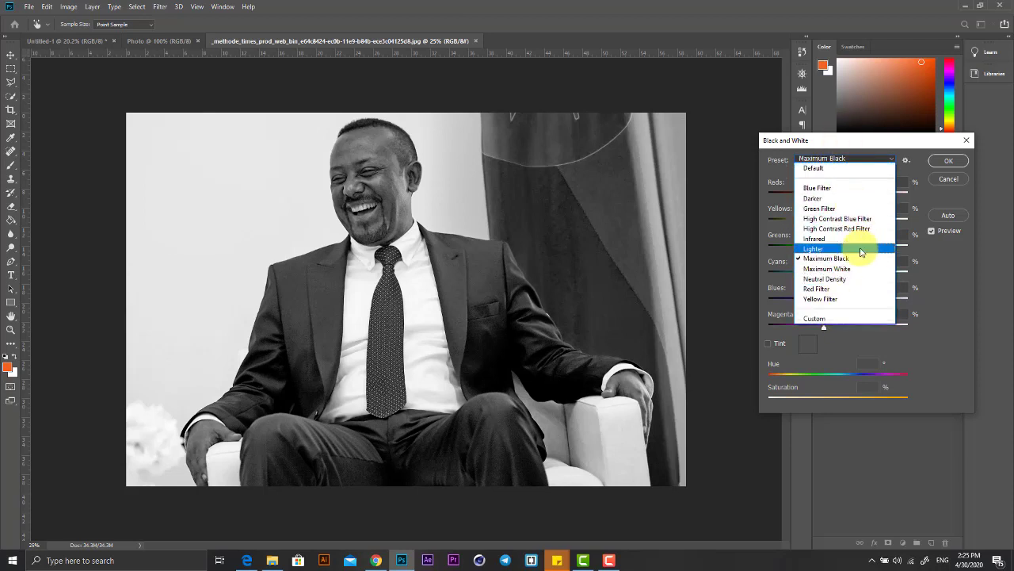
{"action": "left_click", "coordinate": [839, 228]}
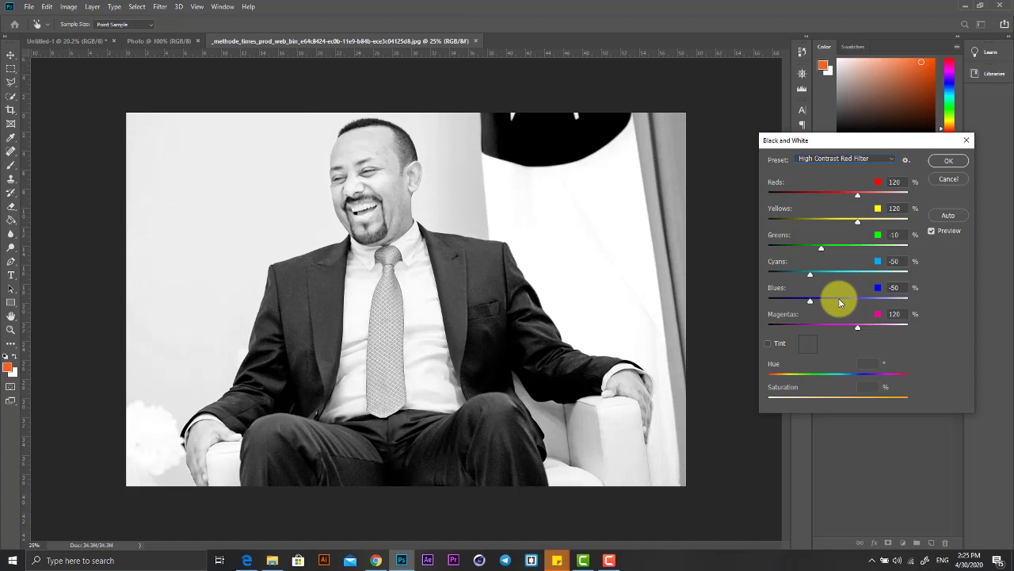
{"action": "left_click", "coordinate": [834, 160]}
{"action": "left_click", "coordinate": [828, 165]}
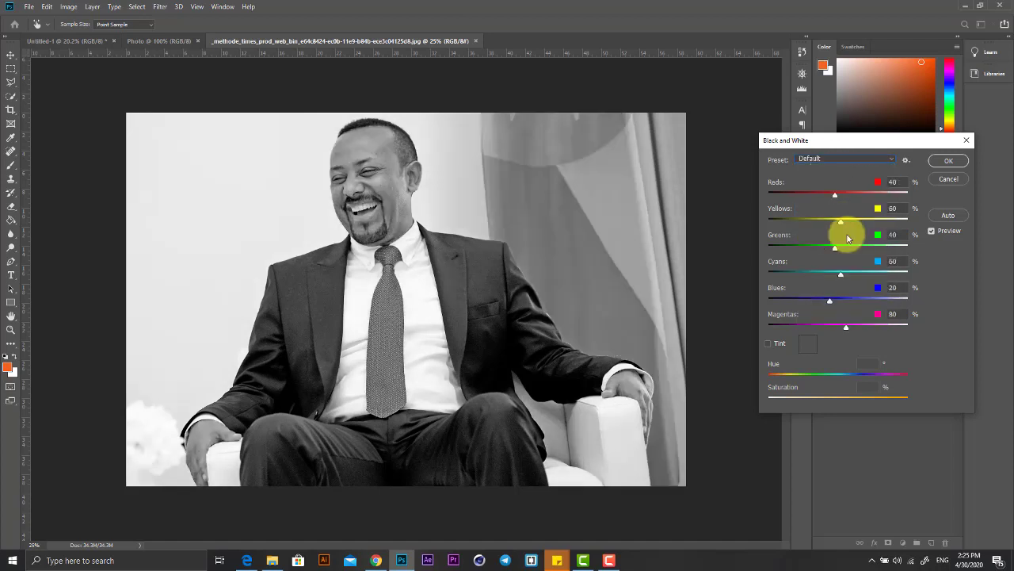
{"action": "left_click_drag", "start_coordinate": [830, 198], "coordinate": [851, 221]}
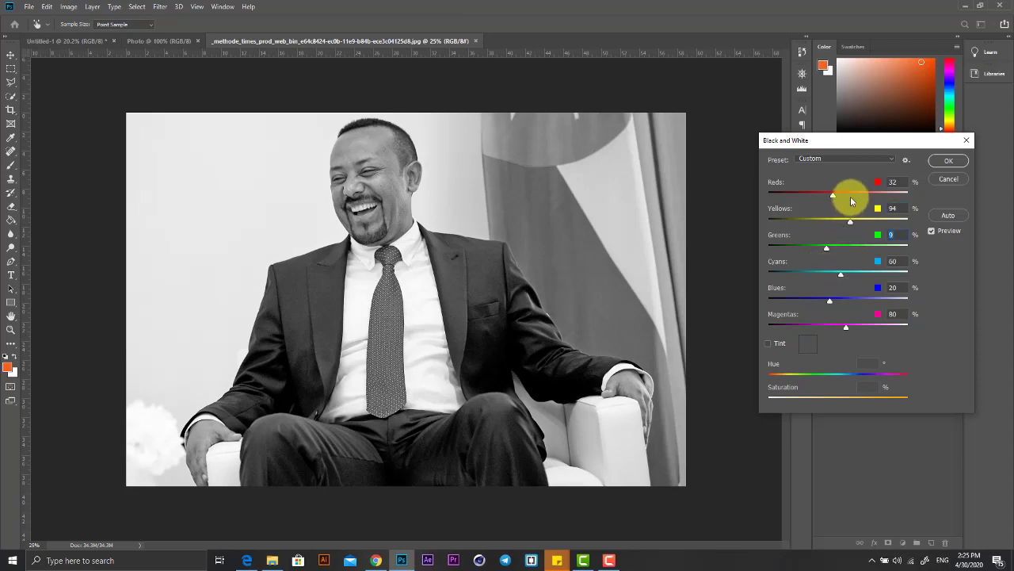
{"action": "left_click_drag", "start_coordinate": [849, 222], "coordinate": [844, 222]}
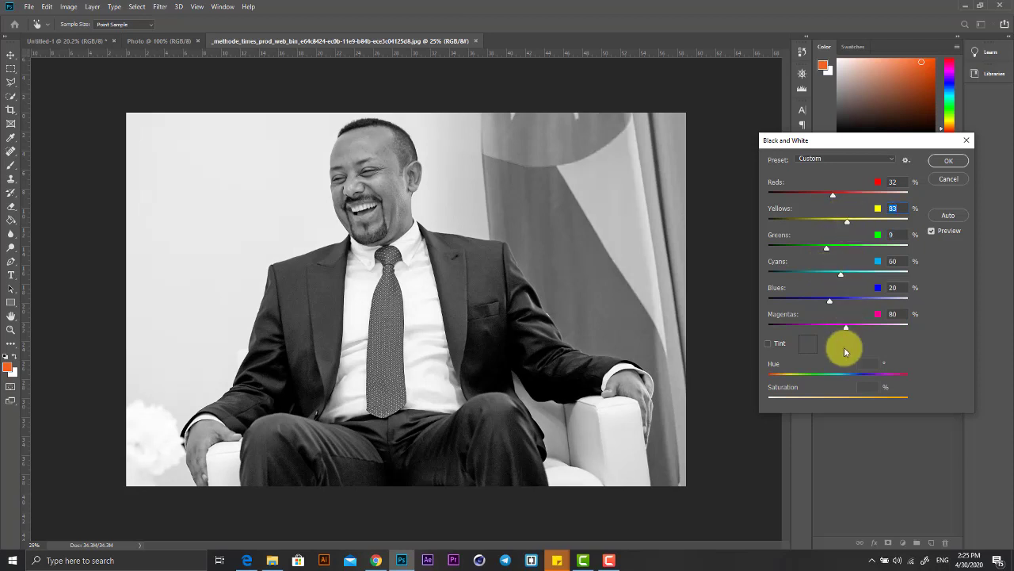
{"action": "left_click", "coordinate": [948, 178]}
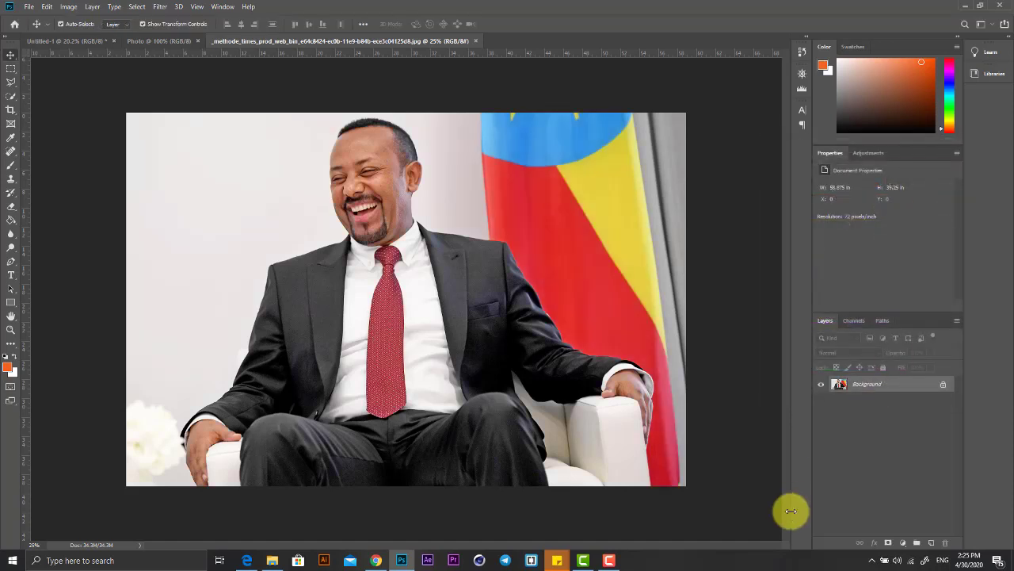
Bring up the Photo Filter adjustment and lower its density from 25 to 21.
{"action": "left_click", "coordinate": [72, 7]}
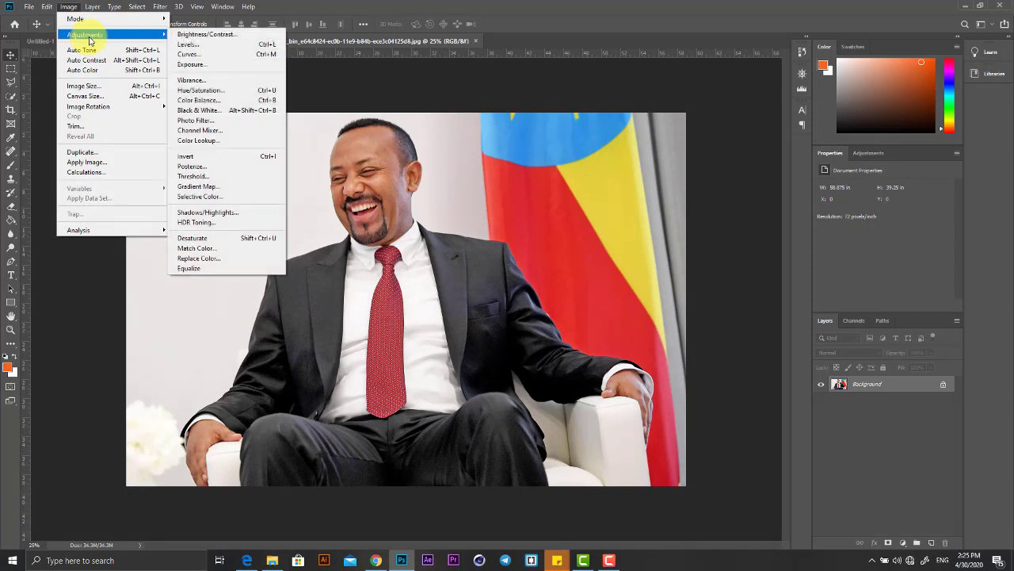
{"action": "left_click", "coordinate": [229, 124]}
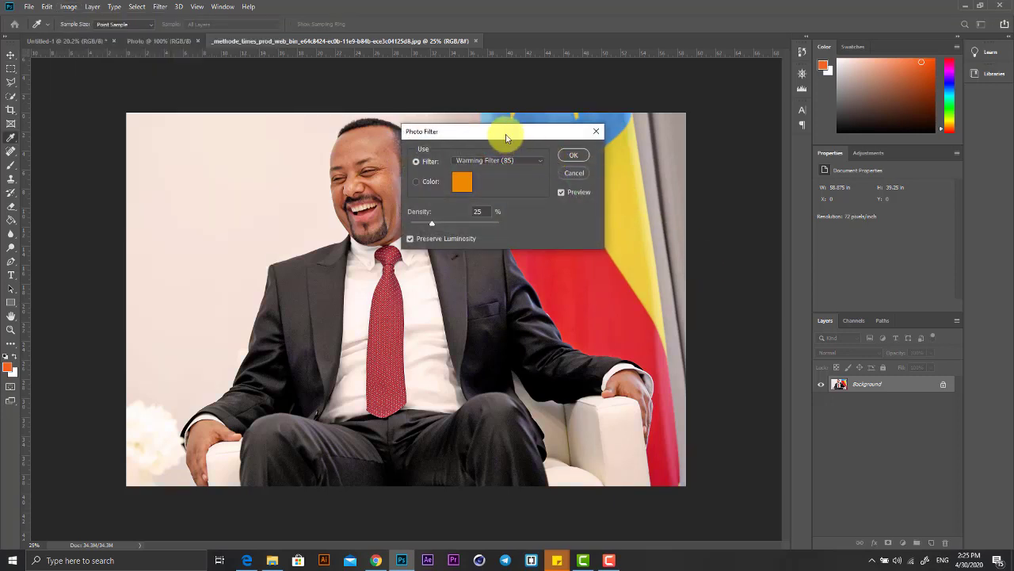
{"action": "mouse_move", "coordinate": [504, 129]}
{"action": "left_mouse_down"}
{"action": "mouse_move", "coordinate": [672, 113]}
{"action": "mouse_move", "coordinate": [709, 85]}
{"action": "left_mouse_up"}
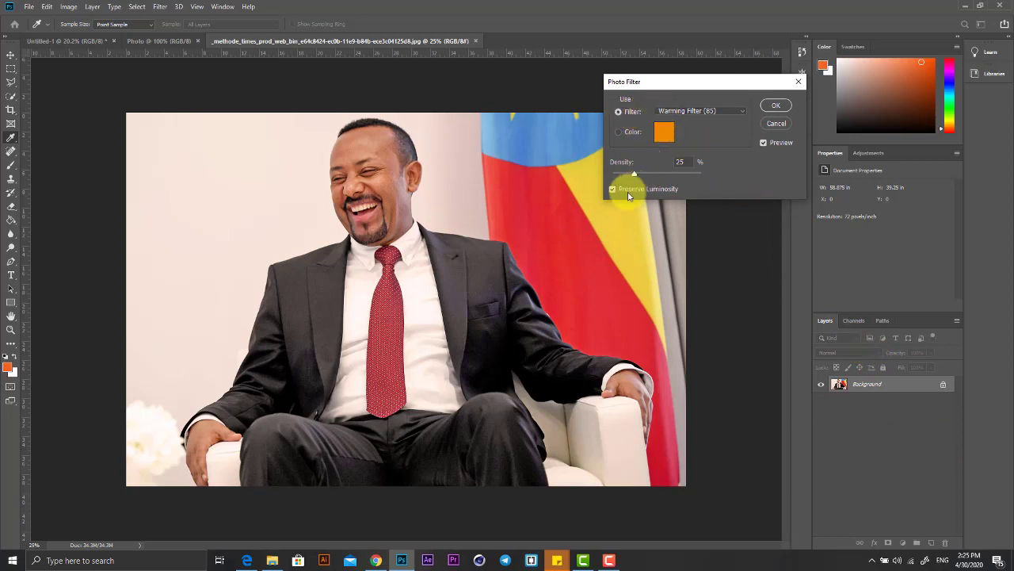
{"action": "mouse_move", "coordinate": [634, 173]}
{"action": "left_mouse_down"}
{"action": "mouse_move", "coordinate": [683, 179]}
{"action": "mouse_move", "coordinate": [612, 177]}
{"action": "mouse_move", "coordinate": [673, 178]}
{"action": "left_mouse_up"}
Preview the Cooling Filter (LBB), Warming Filter (85) and Red filters on the portrait.
{"action": "left_click", "coordinate": [744, 112]}
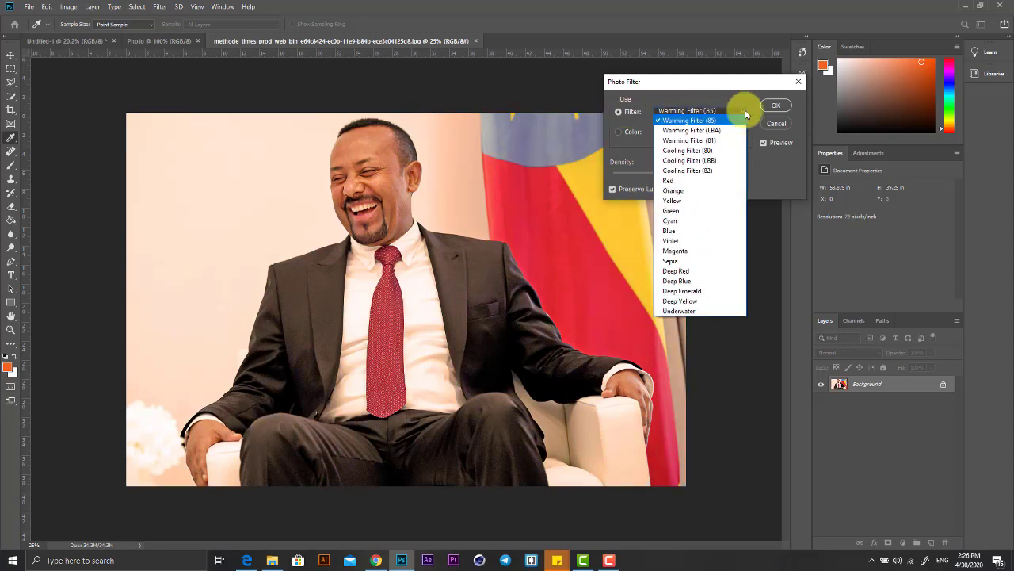
{"action": "left_click", "coordinate": [718, 161]}
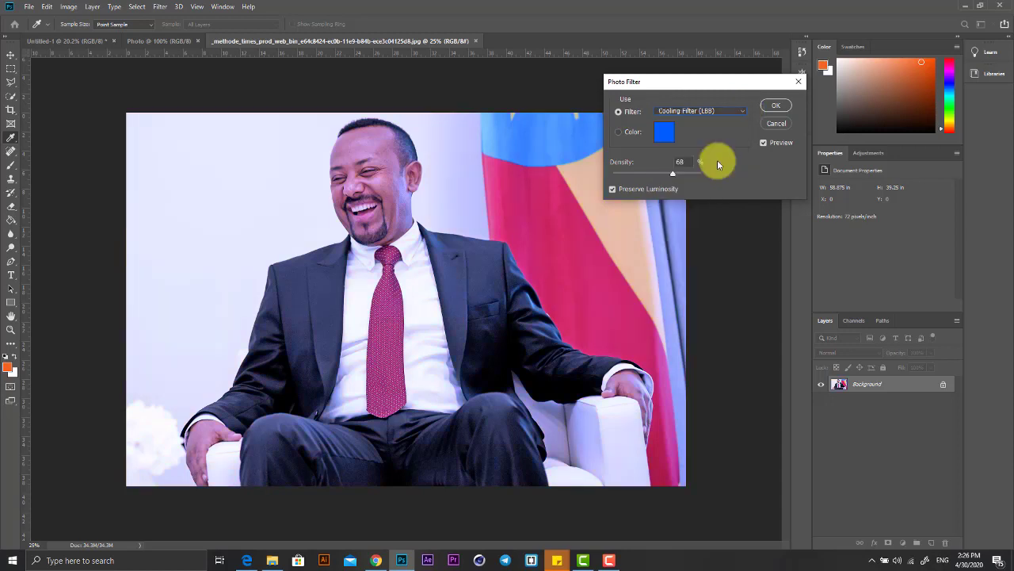
{"action": "left_click", "coordinate": [711, 116]}
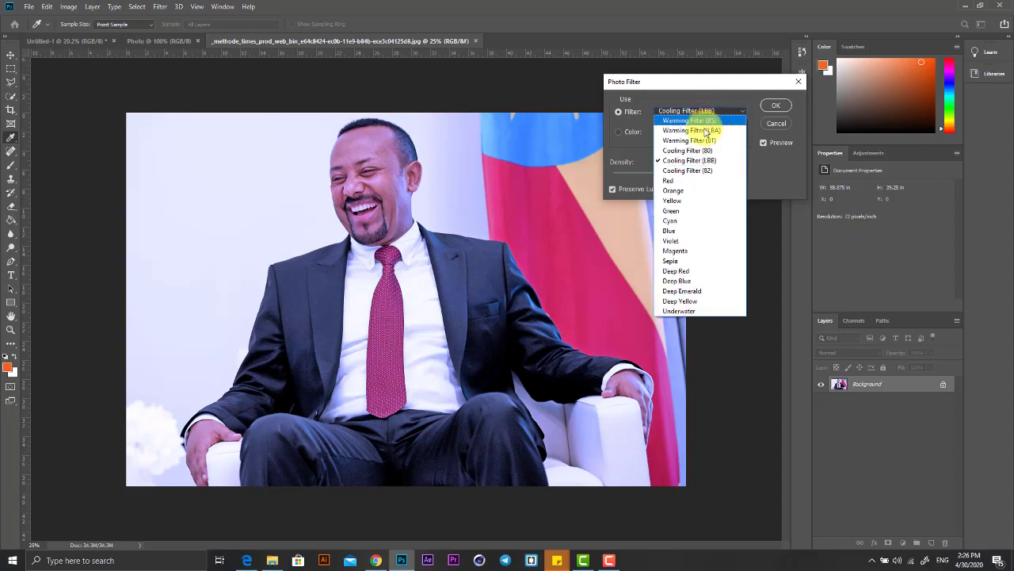
{"action": "left_click", "coordinate": [703, 126]}
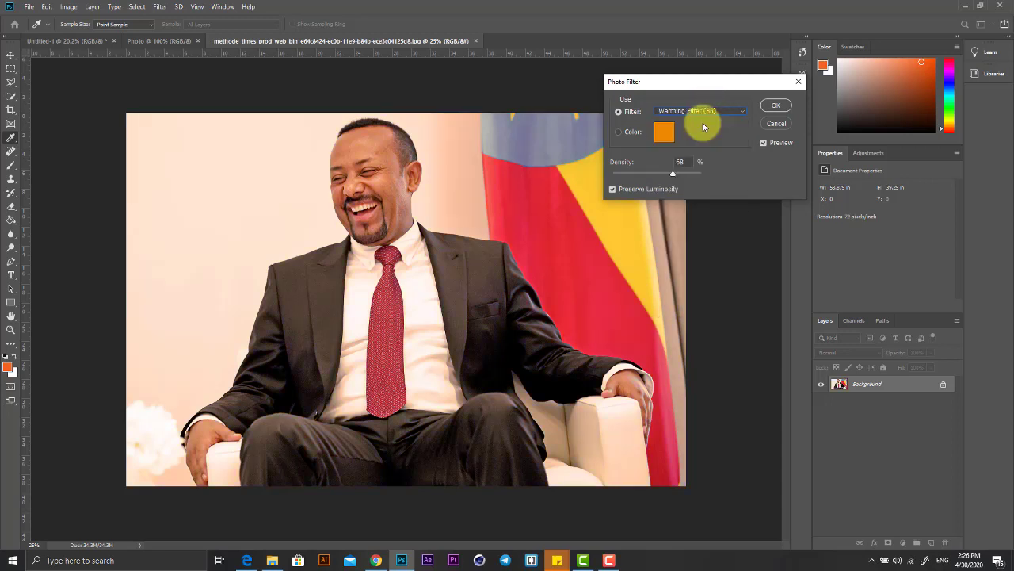
{"action": "left_click", "coordinate": [702, 112]}
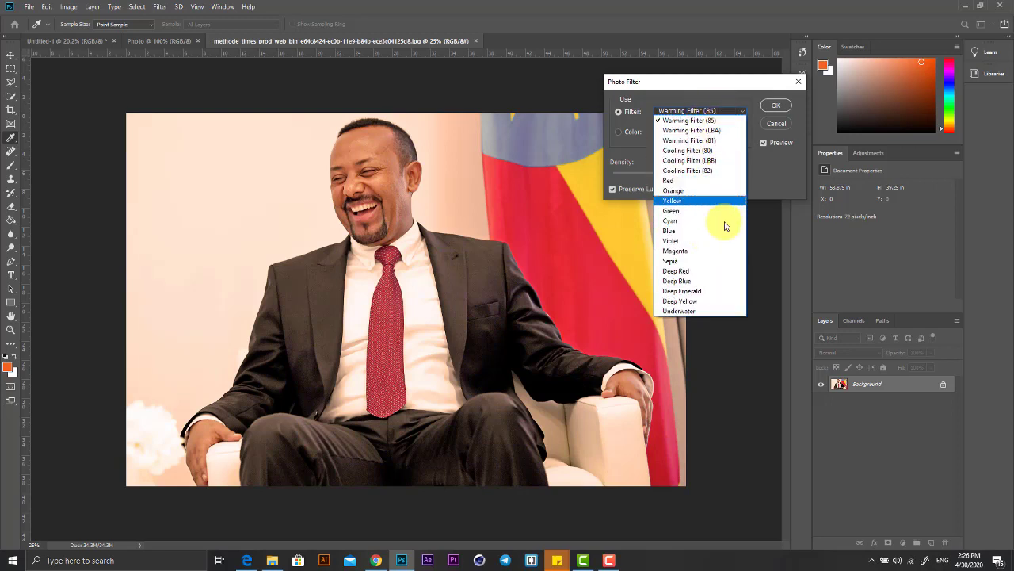
{"action": "left_click", "coordinate": [702, 181]}
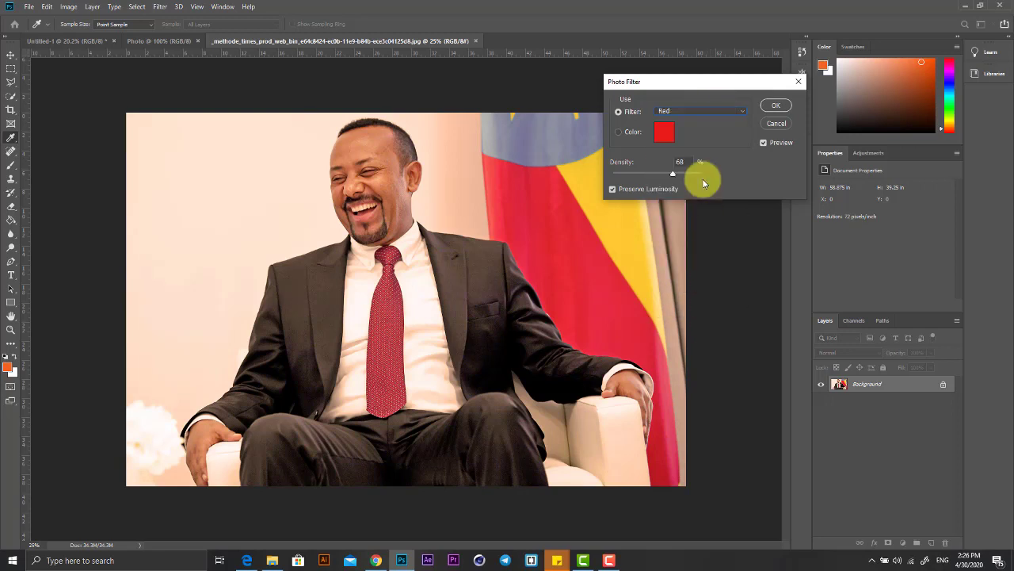
Preview the Sepia and Underwater filters and adjust the tint strength, then close without applying.
{"action": "left_click", "coordinate": [702, 113]}
{"action": "left_click", "coordinate": [700, 261]}
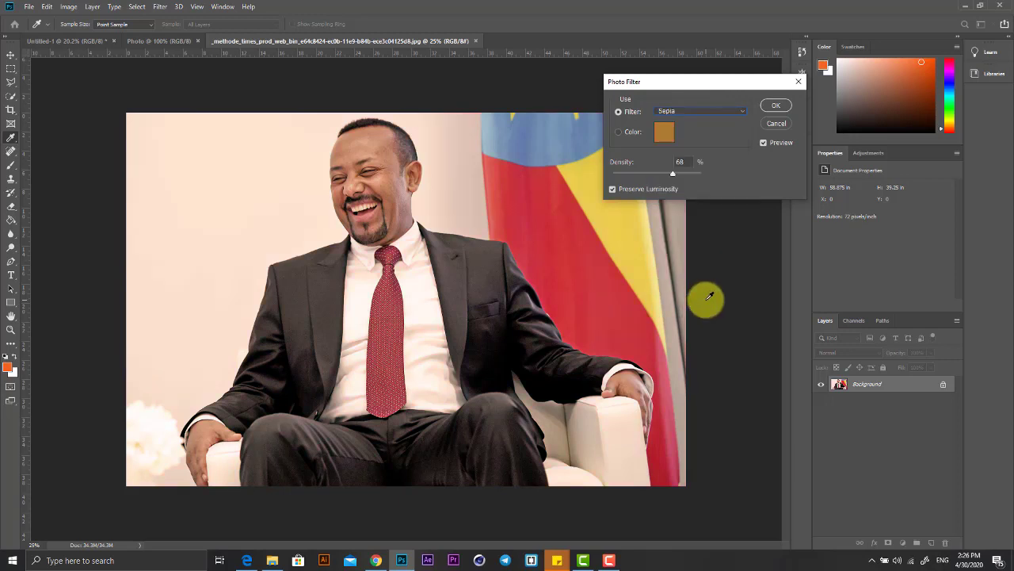
{"action": "left_click", "coordinate": [697, 111]}
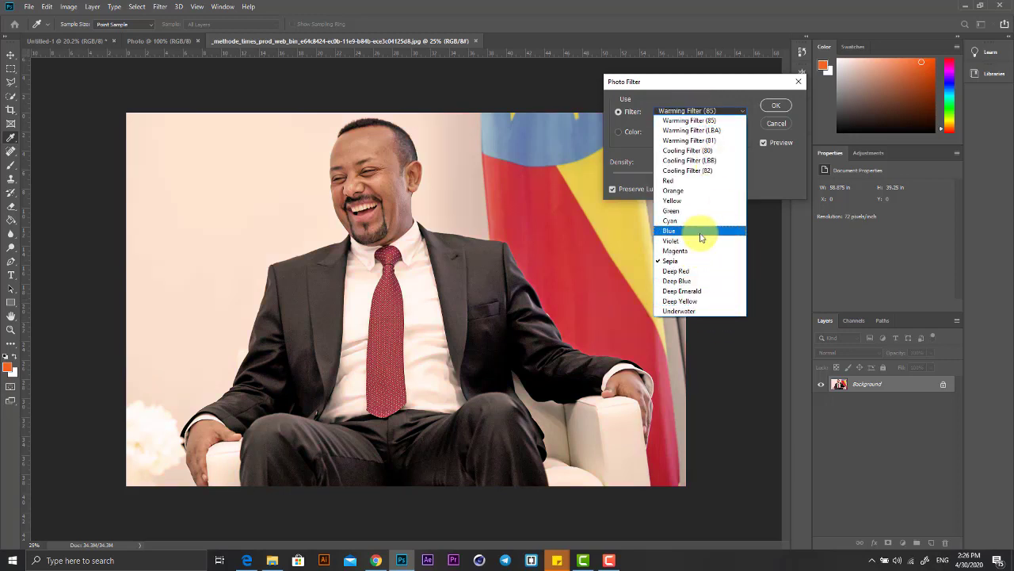
{"action": "left_click", "coordinate": [701, 312]}
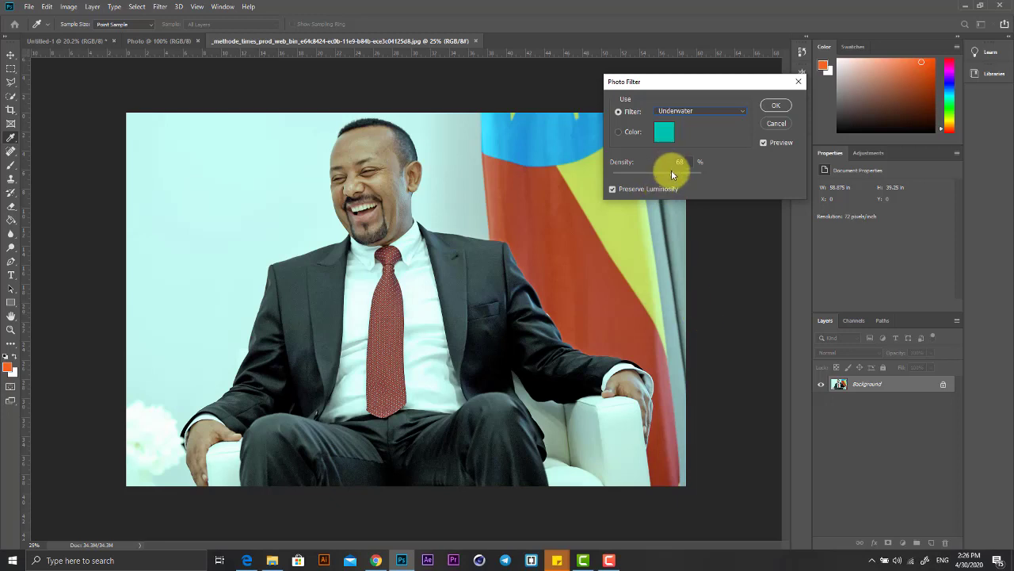
{"action": "mouse_move", "coordinate": [673, 173]}
{"action": "left_mouse_down"}
{"action": "mouse_move", "coordinate": [695, 176]}
{"action": "mouse_move", "coordinate": [612, 181]}
{"action": "mouse_move", "coordinate": [633, 187]}
{"action": "left_mouse_up"}
{"action": "left_click", "coordinate": [781, 104]}
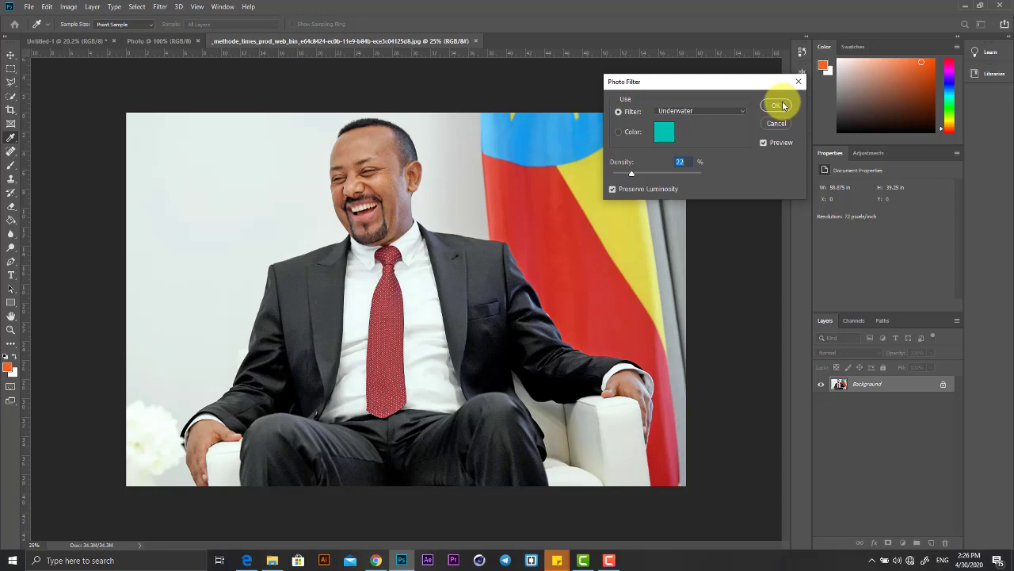
{"action": "left_click", "coordinate": [800, 79]}
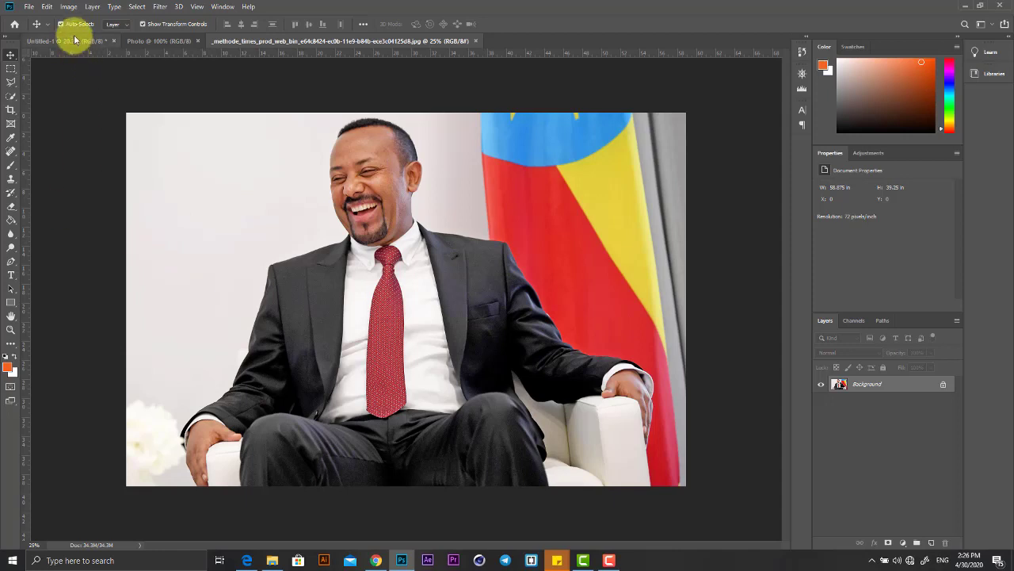
Dismiss the Image menu and select the Rectangular Marquee tool (M).
{"action": "left_click", "coordinate": [69, 6]}
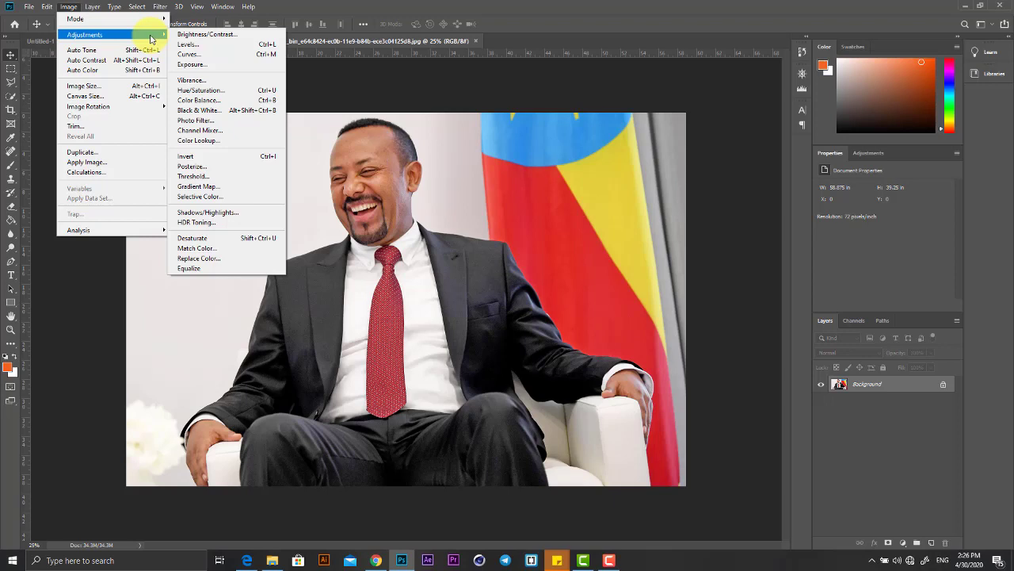
{"action": "left_click", "coordinate": [446, 8]}
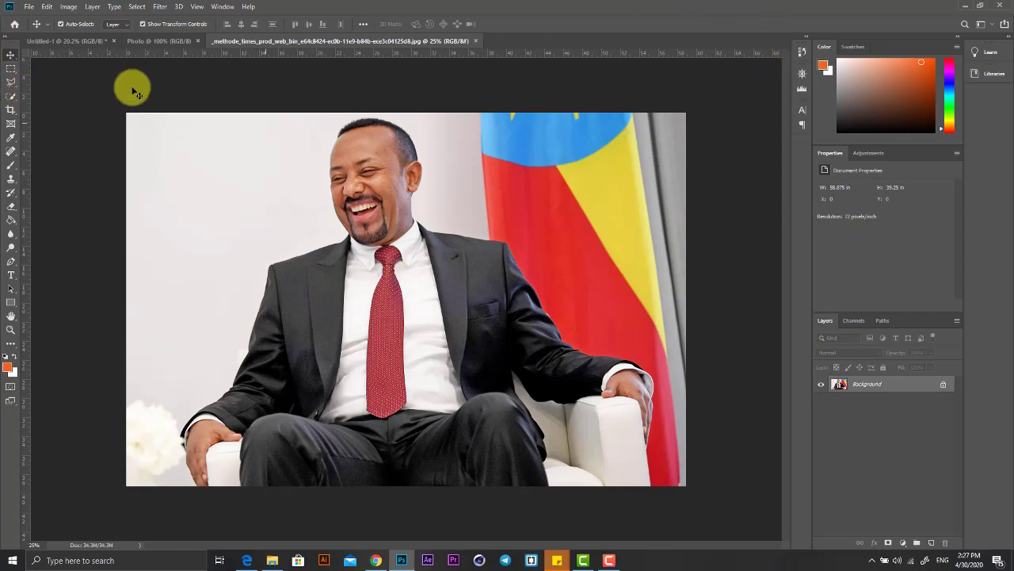
{"action": "left_click", "coordinate": [10, 70]}
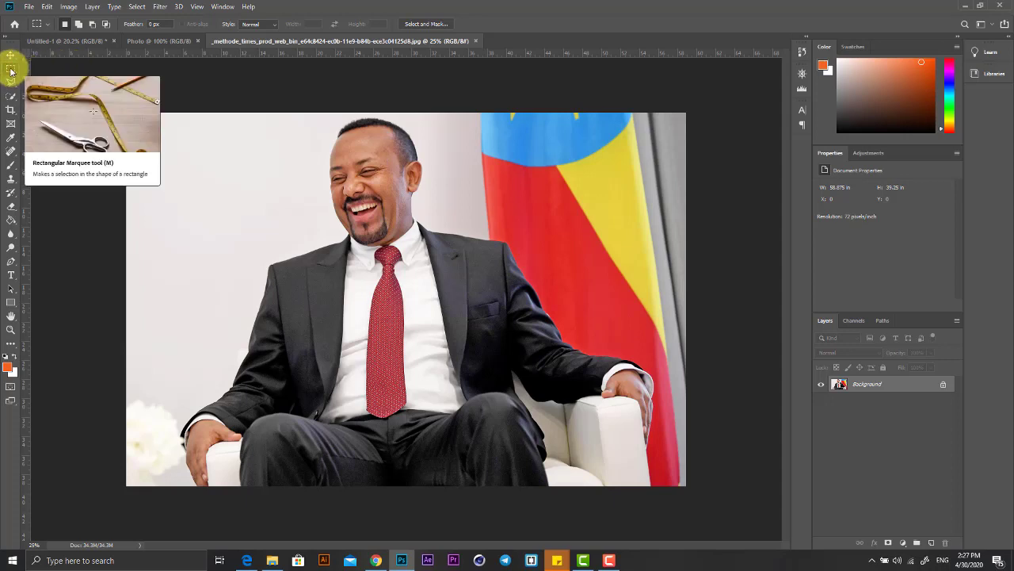
{"action": "right_click", "coordinate": [10, 70]}
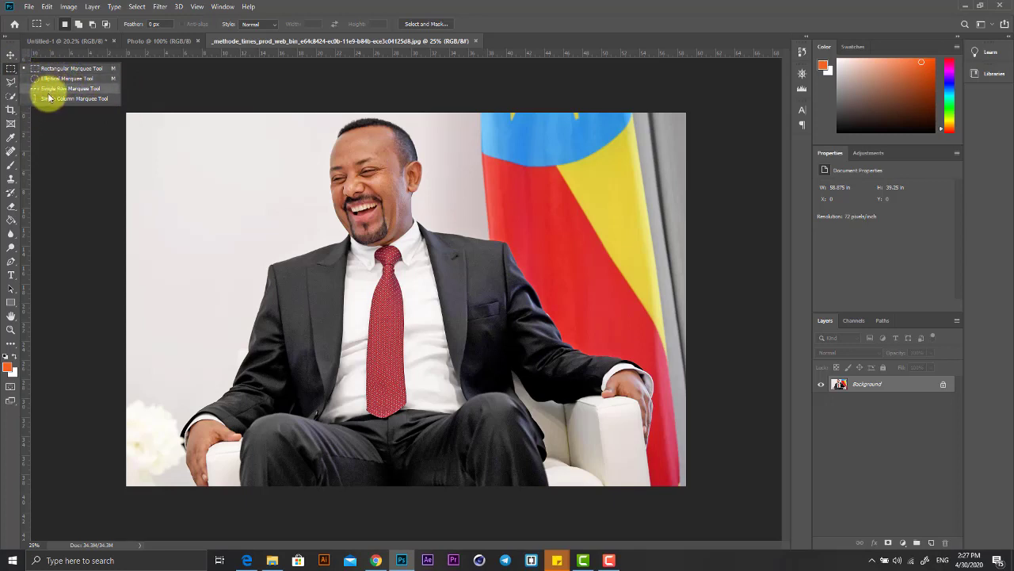
{"action": "left_click", "coordinate": [7, 84]}
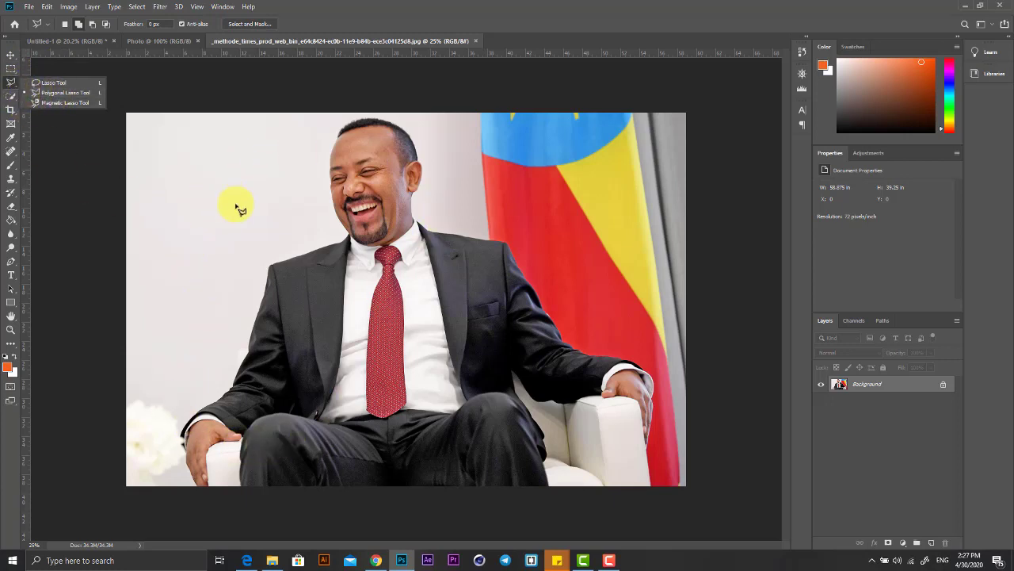
{"action": "left_click_drag", "start_coordinate": [7, 99], "coordinate": [55, 99]}
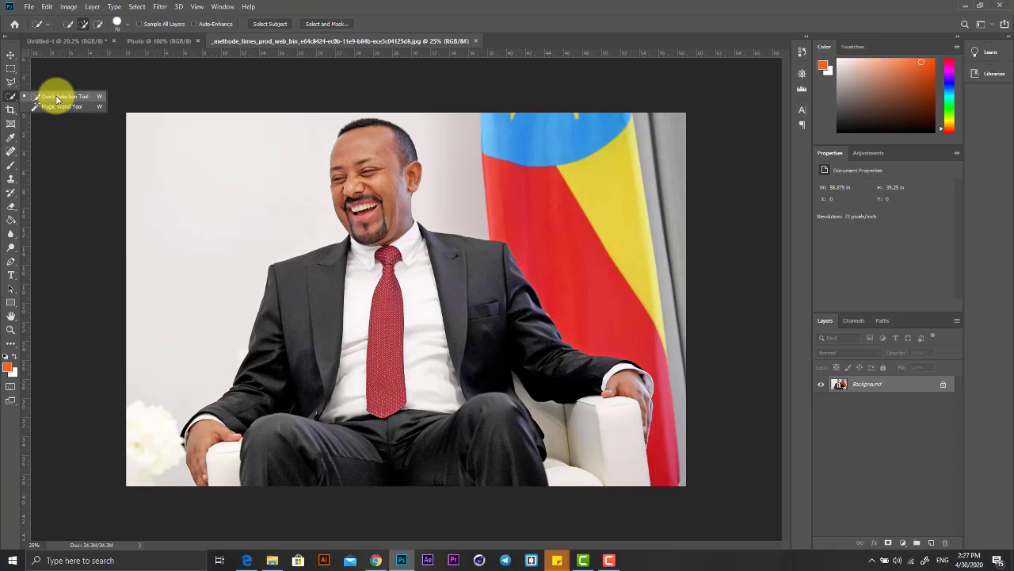
{"action": "left_click", "coordinate": [11, 70]}
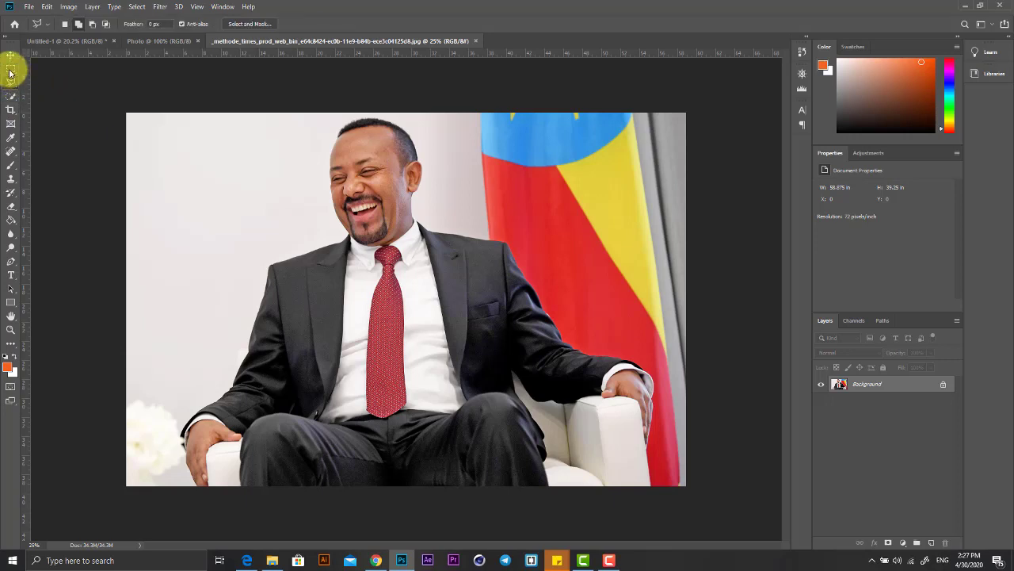
{"action": "left_click", "coordinate": [9, 73]}
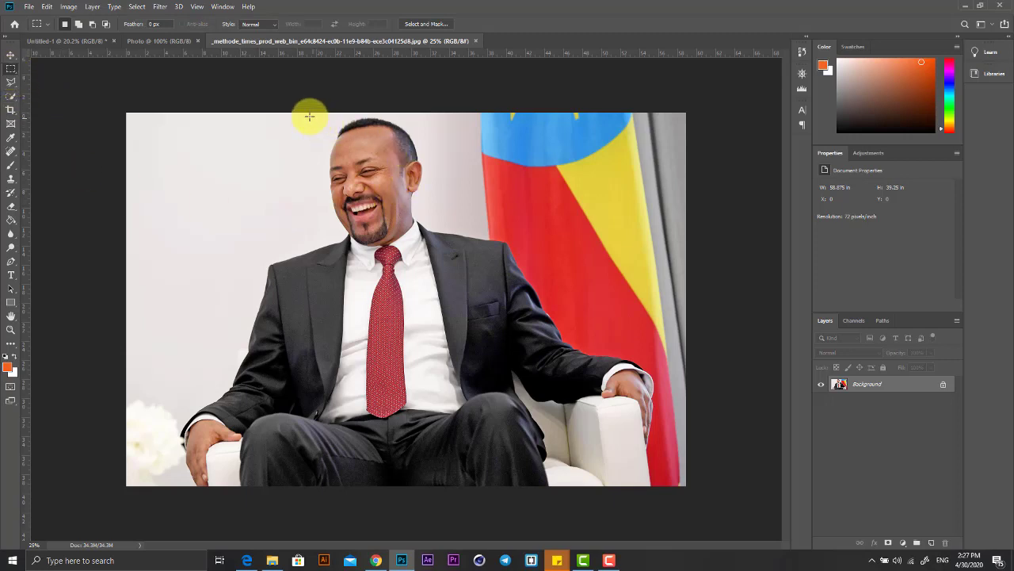
{"action": "mouse_move", "coordinate": [302, 116]}
{"action": "left_mouse_down"}
{"action": "mouse_move", "coordinate": [441, 185]}
{"action": "mouse_move", "coordinate": [454, 261]}
{"action": "left_mouse_up"}
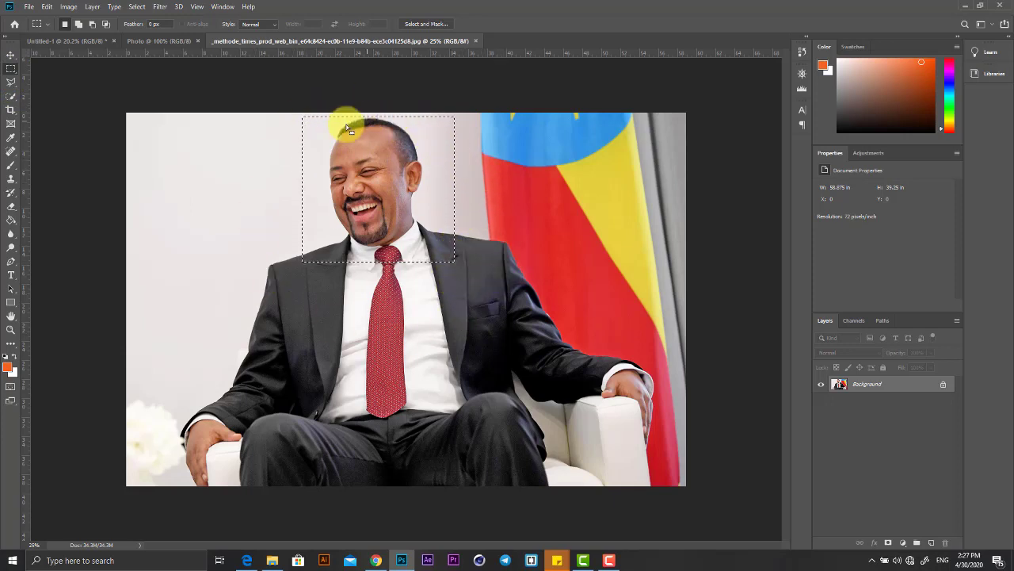
{"action": "left_click", "coordinate": [47, 6]}
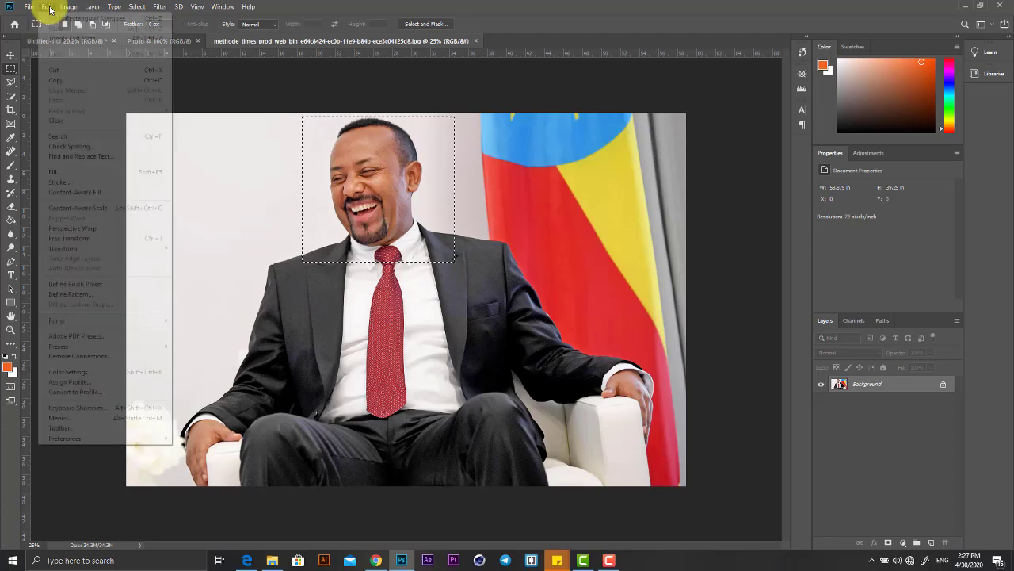
{"action": "left_click", "coordinate": [79, 80]}
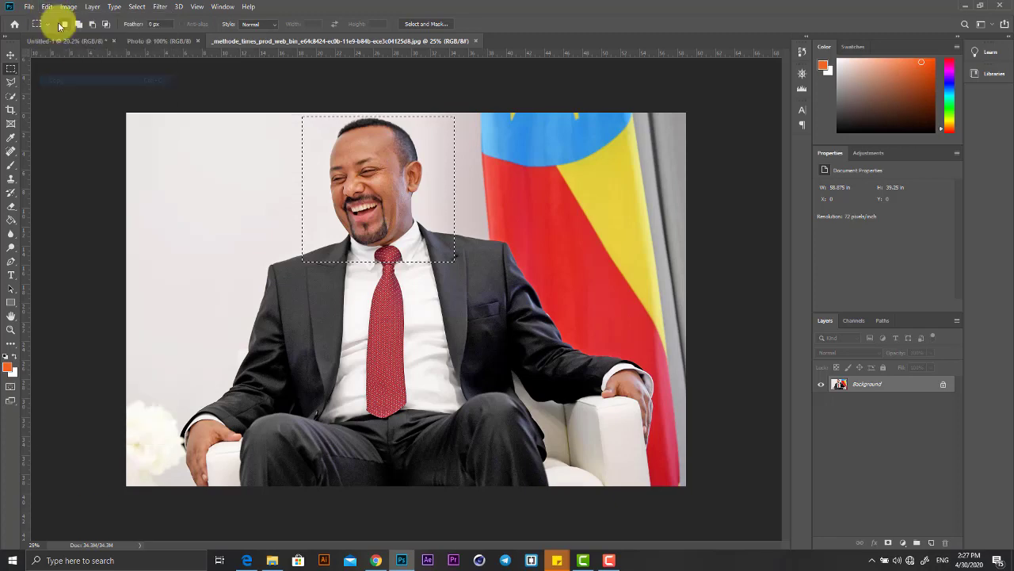
{"action": "left_click", "coordinate": [47, 6]}
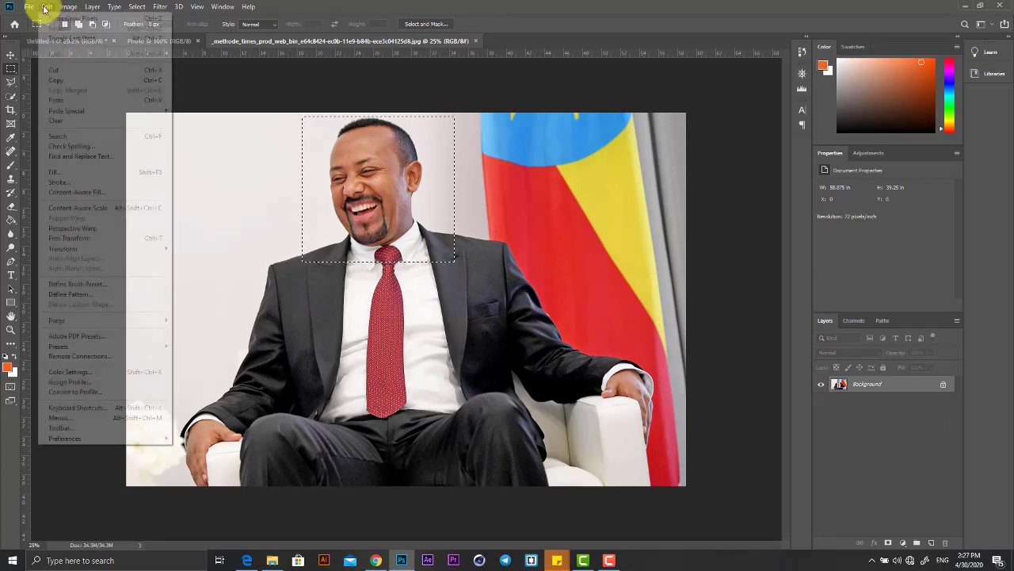
{"action": "left_click", "coordinate": [76, 100]}
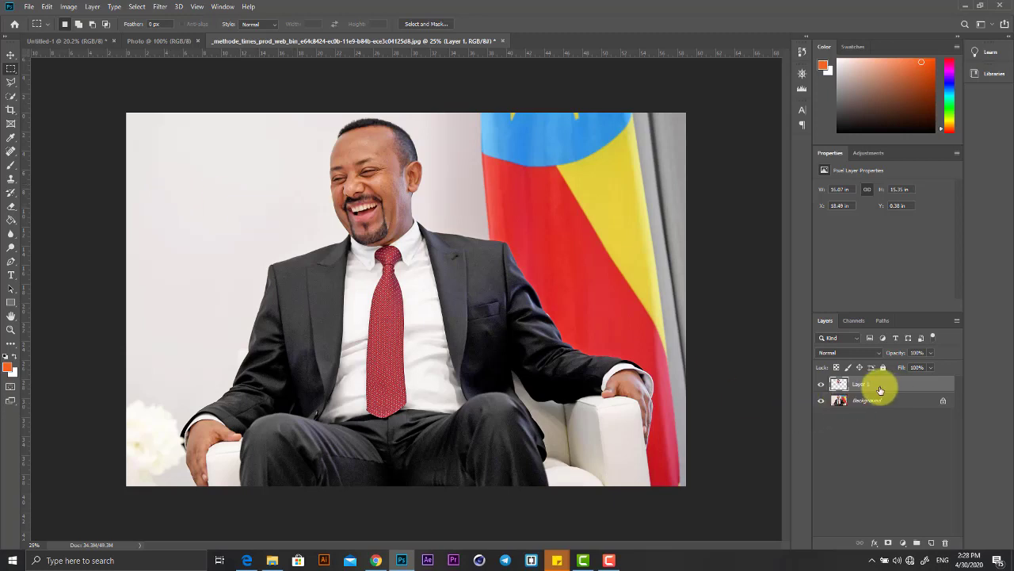
{"action": "left_click", "coordinate": [10, 54]}
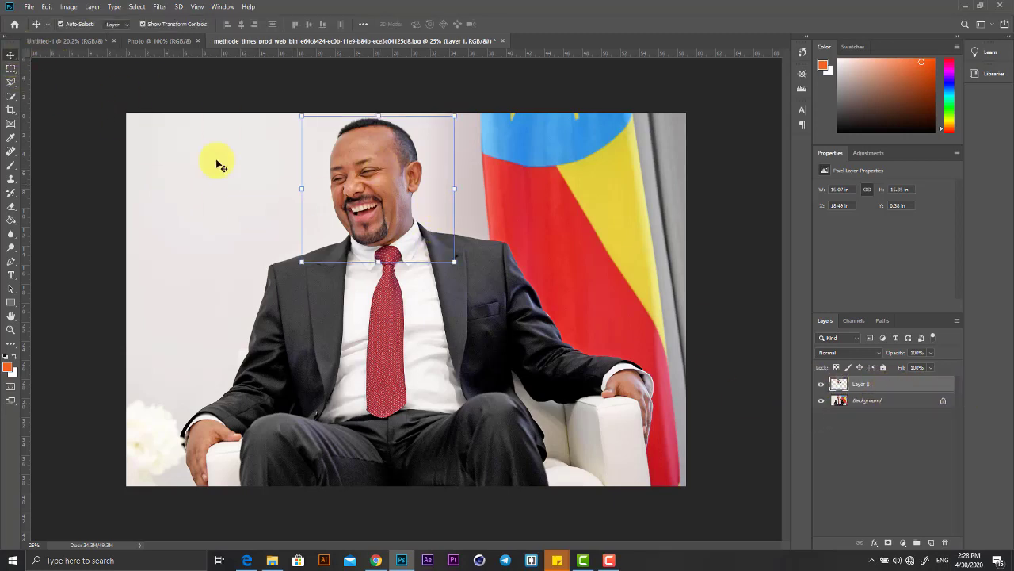
{"action": "mouse_move", "coordinate": [372, 171]}
{"action": "left_mouse_down"}
{"action": "mouse_move", "coordinate": [210, 188]}
{"action": "mouse_move", "coordinate": [562, 231]}
{"action": "mouse_move", "coordinate": [575, 216]}
{"action": "left_mouse_up"}
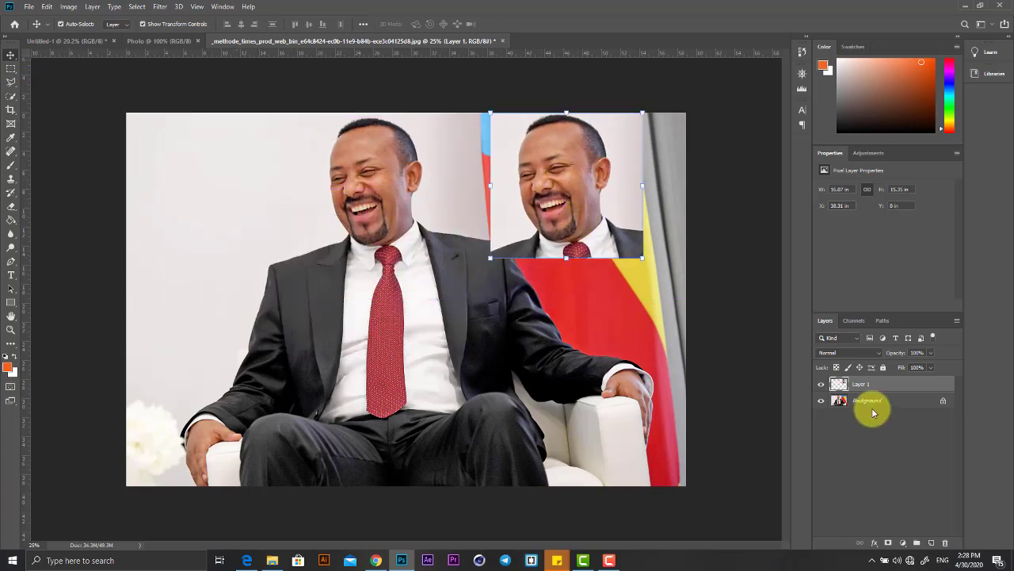
{"action": "mouse_move", "coordinate": [536, 176]}
{"action": "left_mouse_down"}
{"action": "mouse_move", "coordinate": [544, 254]}
{"action": "mouse_move", "coordinate": [584, 261]}
{"action": "left_mouse_up"}
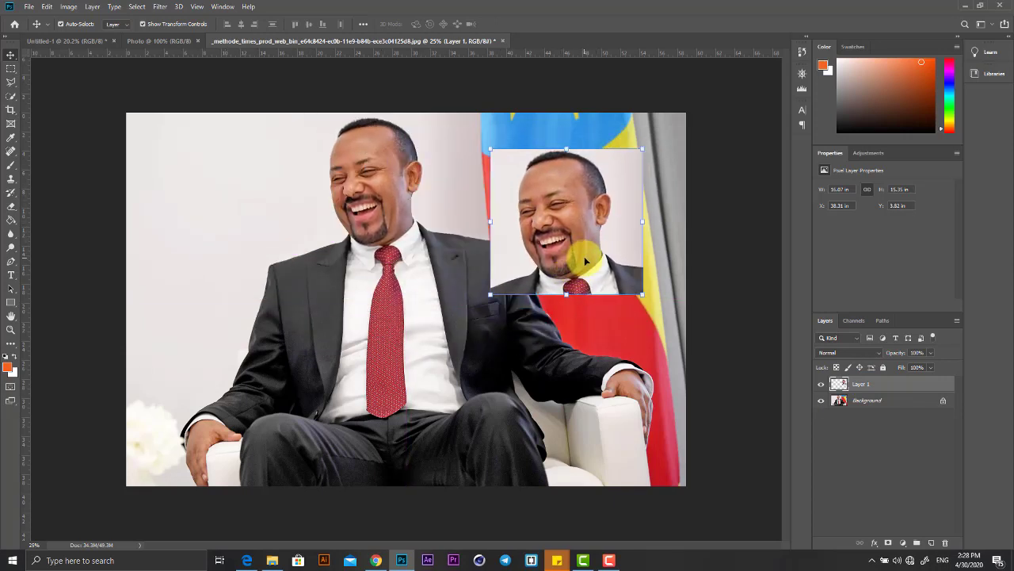
{"action": "left_click_drag", "start_coordinate": [585, 259], "coordinate": [602, 236]}
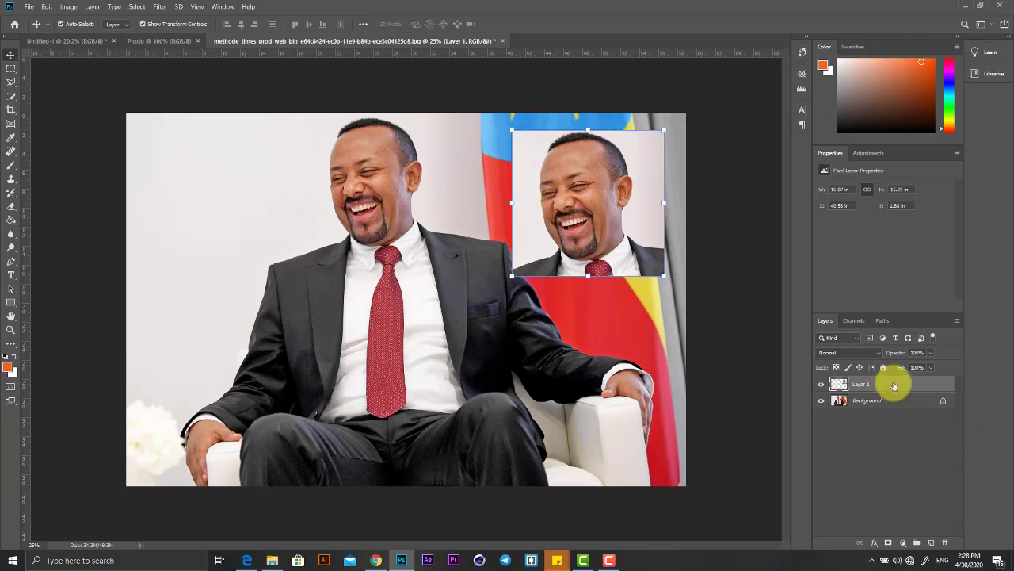
{"action": "key", "text": "Delete"}
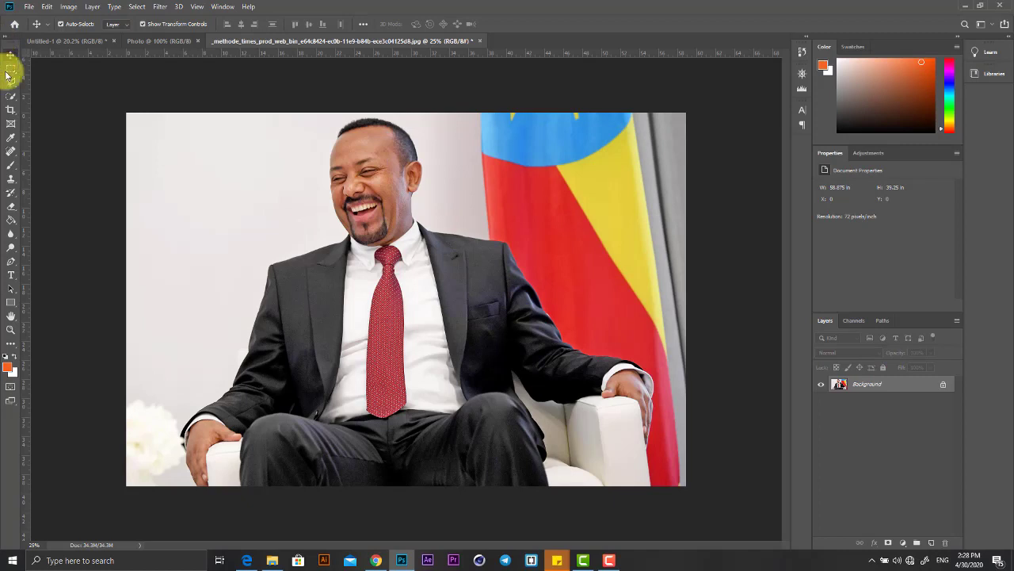
Try the Polygonal Lasso from the lasso flyout, then settle on the freehand Lasso Tool.
{"action": "right_click", "coordinate": [14, 73]}
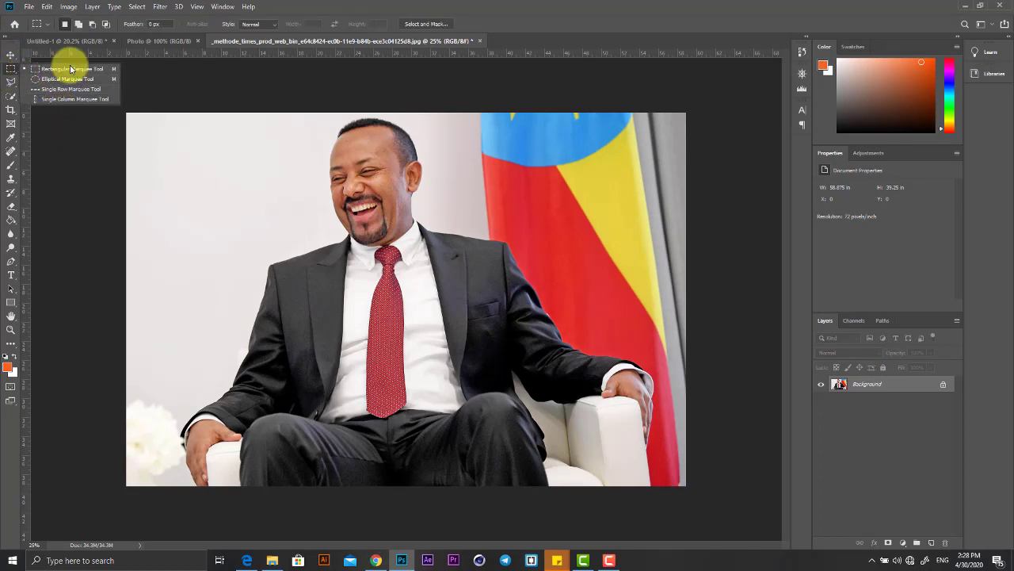
{"action": "left_click", "coordinate": [16, 90]}
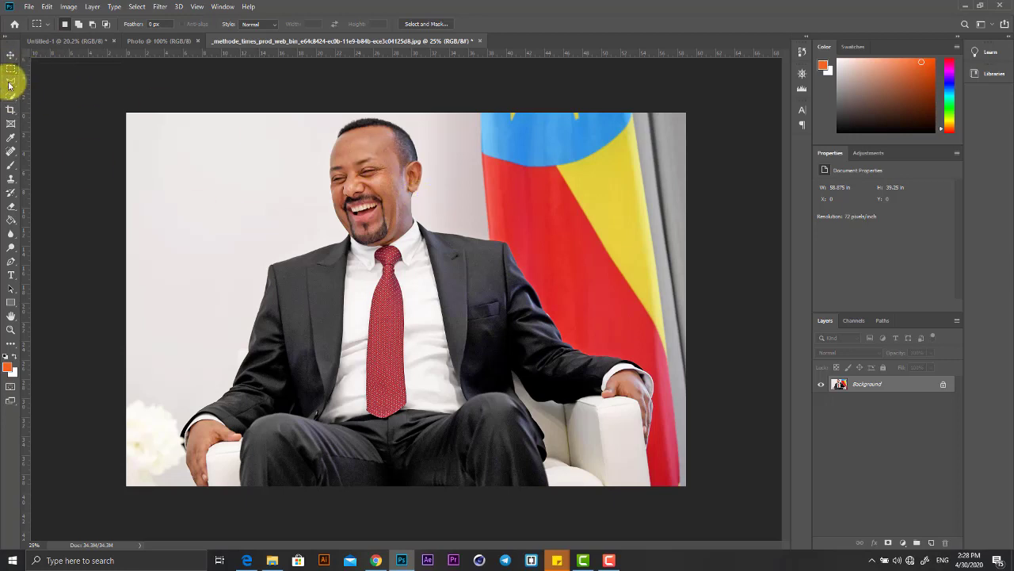
{"action": "left_click", "coordinate": [9, 84]}
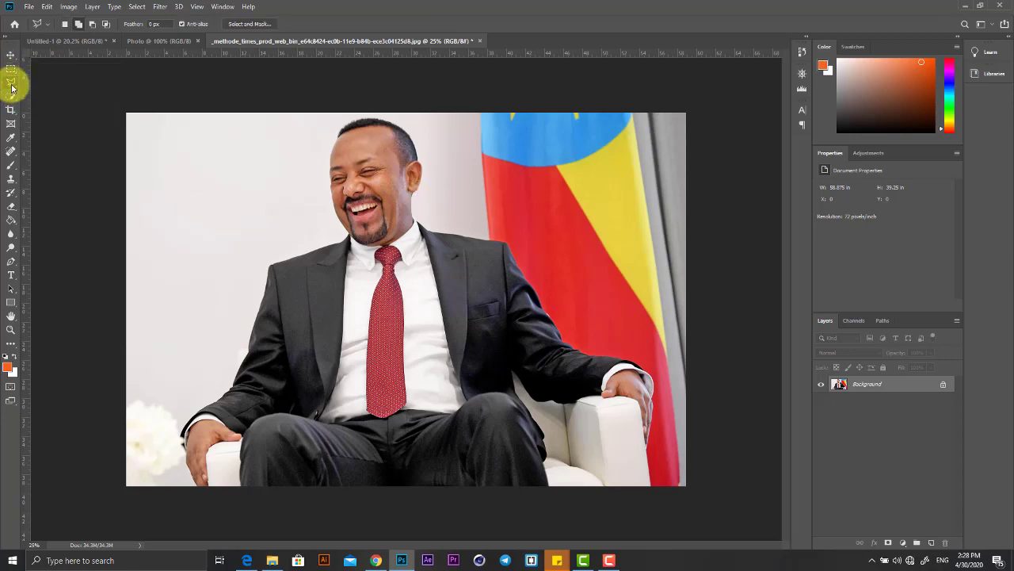
{"action": "right_click", "coordinate": [10, 86]}
{"action": "left_click", "coordinate": [39, 92]}
{"action": "right_click", "coordinate": [11, 84]}
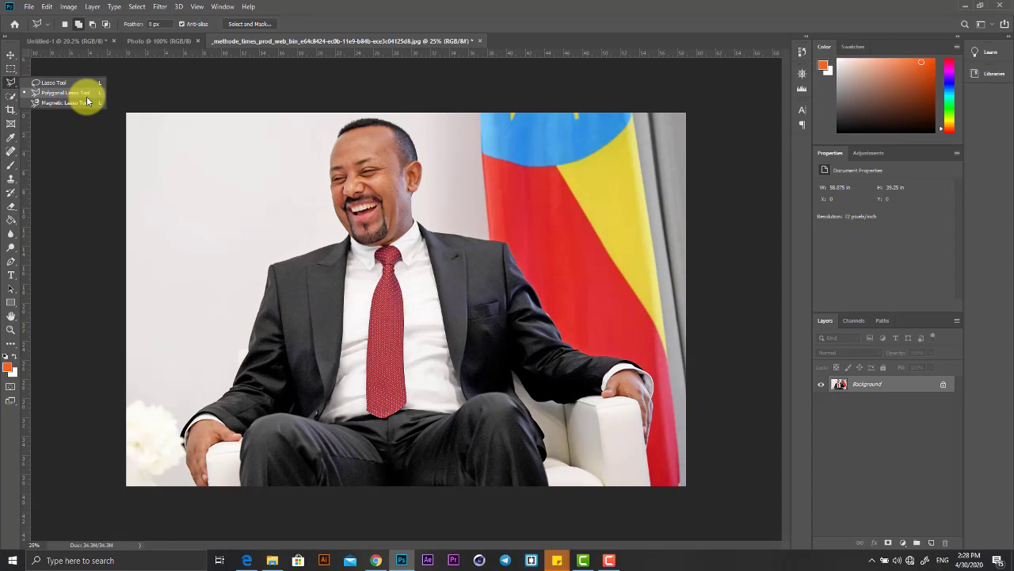
{"action": "left_click", "coordinate": [44, 83]}
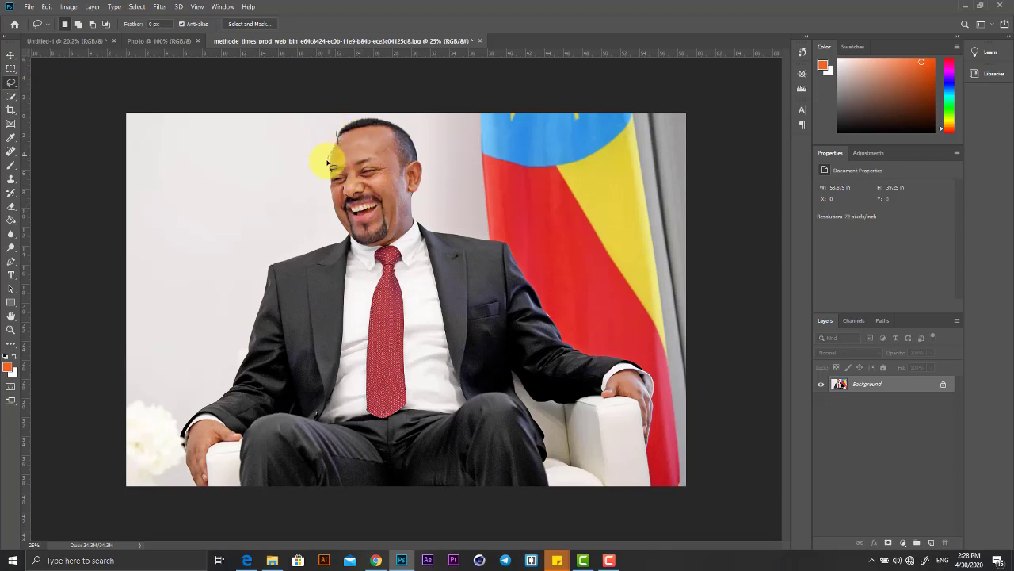
{"action": "left_click_drag", "start_coordinate": [328, 164], "coordinate": [341, 235]}
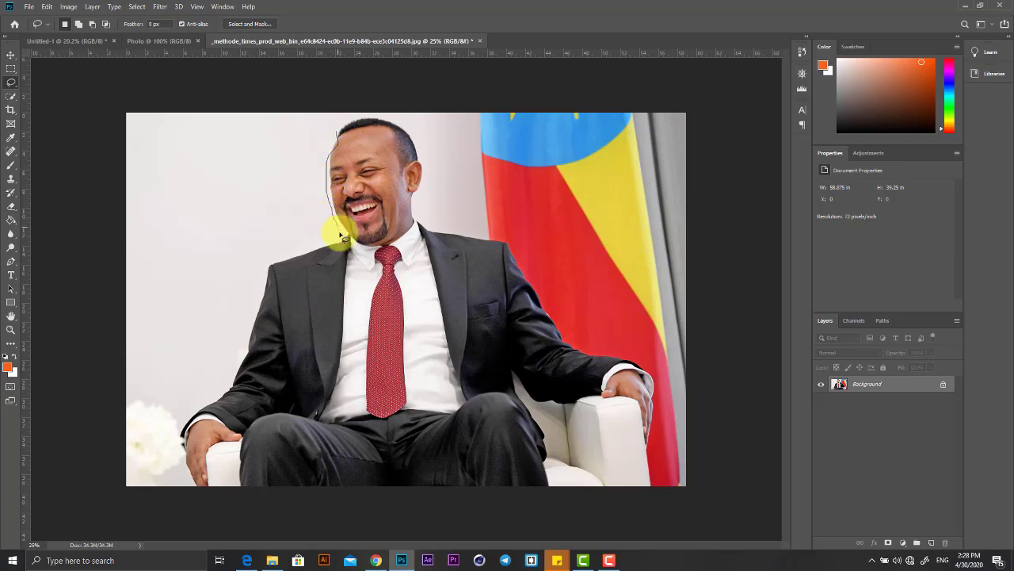
{"action": "mouse_move", "coordinate": [341, 235]}
{"action": "left_mouse_down"}
{"action": "mouse_move", "coordinate": [394, 246]}
{"action": "mouse_move", "coordinate": [426, 183]}
{"action": "left_mouse_up"}
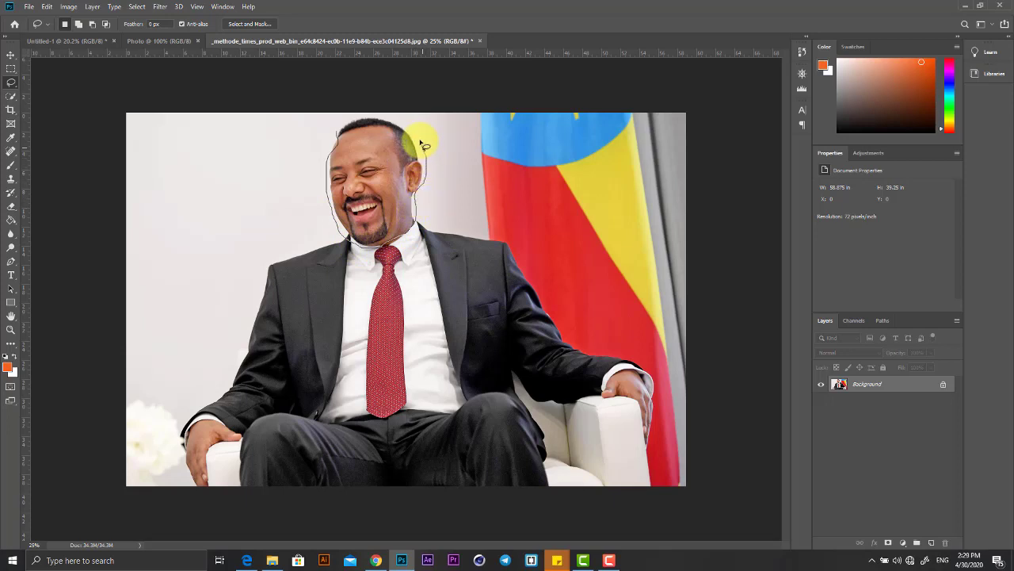
{"action": "mouse_move", "coordinate": [406, 127]}
{"action": "left_mouse_down"}
{"action": "mouse_move", "coordinate": [346, 119]}
{"action": "mouse_move", "coordinate": [333, 154]}
{"action": "left_mouse_up"}
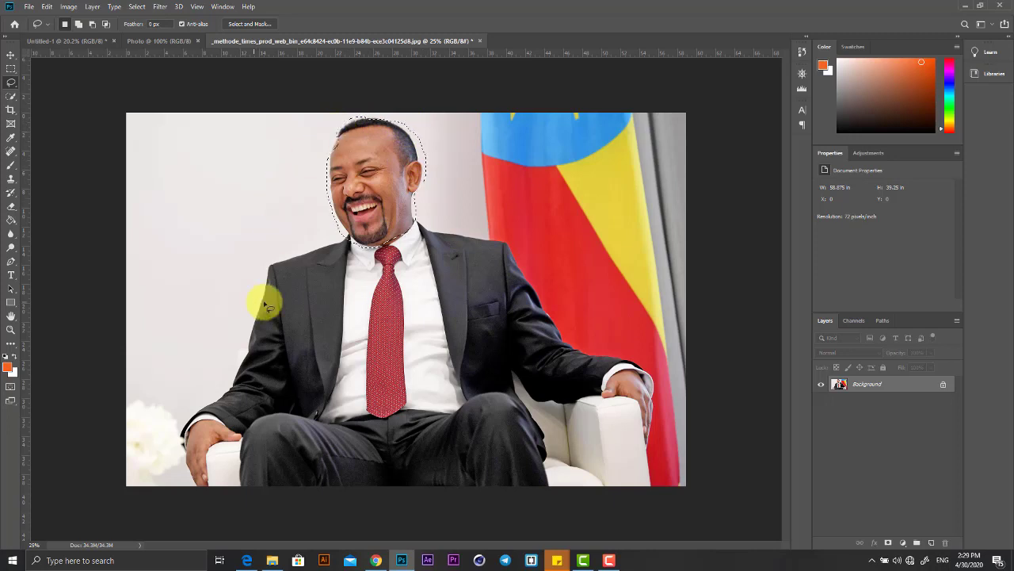
{"action": "left_click", "coordinate": [11, 54]}
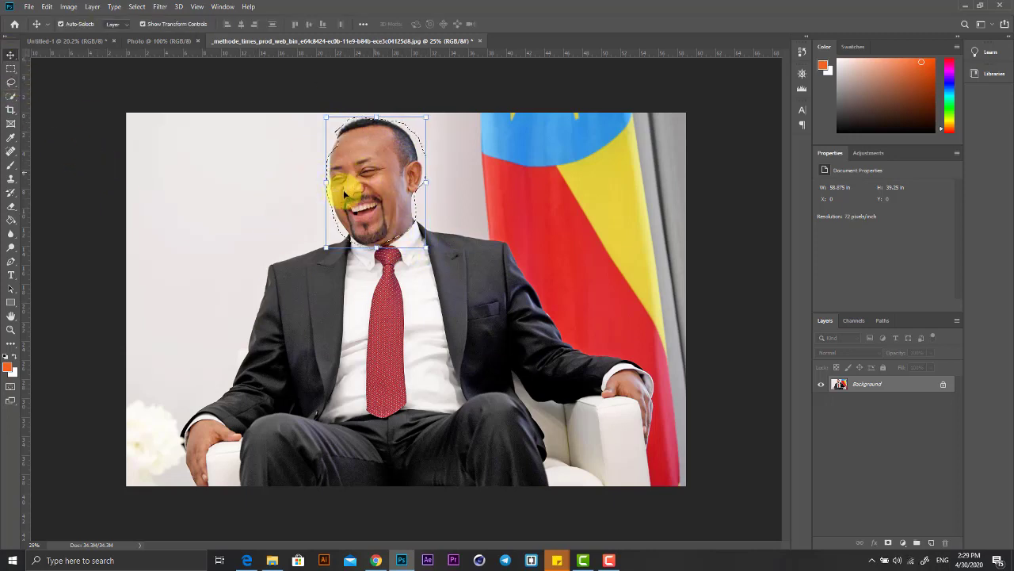
{"action": "mouse_move", "coordinate": [344, 190]}
{"action": "left_mouse_down"}
{"action": "mouse_move", "coordinate": [252, 190]}
{"action": "mouse_move", "coordinate": [243, 204]}
{"action": "left_mouse_up"}
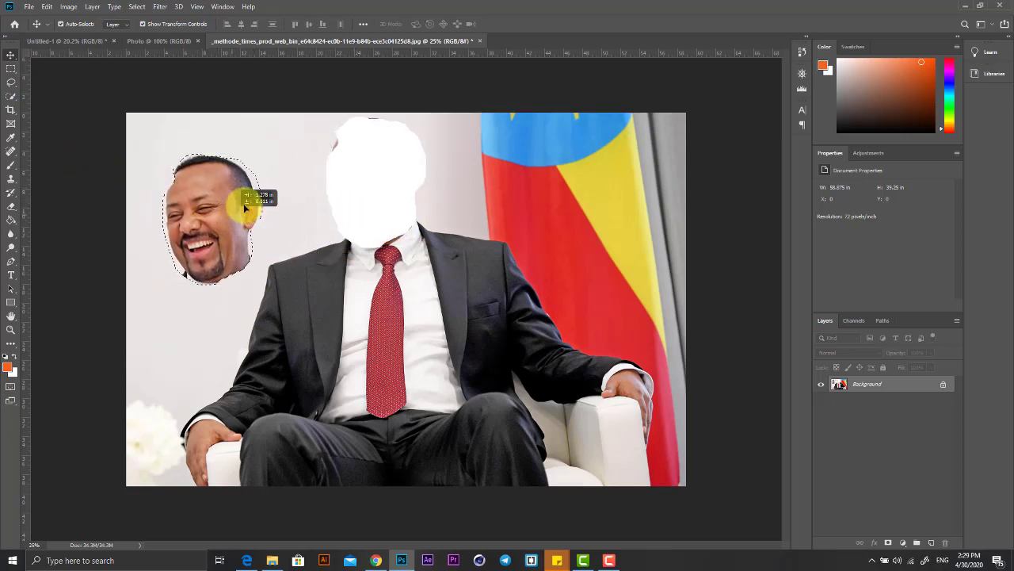
{"action": "mouse_move", "coordinate": [243, 204]}
{"action": "left_mouse_down"}
{"action": "mouse_move", "coordinate": [182, 225]}
{"action": "mouse_move", "coordinate": [261, 213]}
{"action": "mouse_move", "coordinate": [223, 213]}
{"action": "mouse_move", "coordinate": [267, 197]}
{"action": "mouse_move", "coordinate": [452, 264]}
{"action": "mouse_move", "coordinate": [230, 190]}
{"action": "left_mouse_up"}
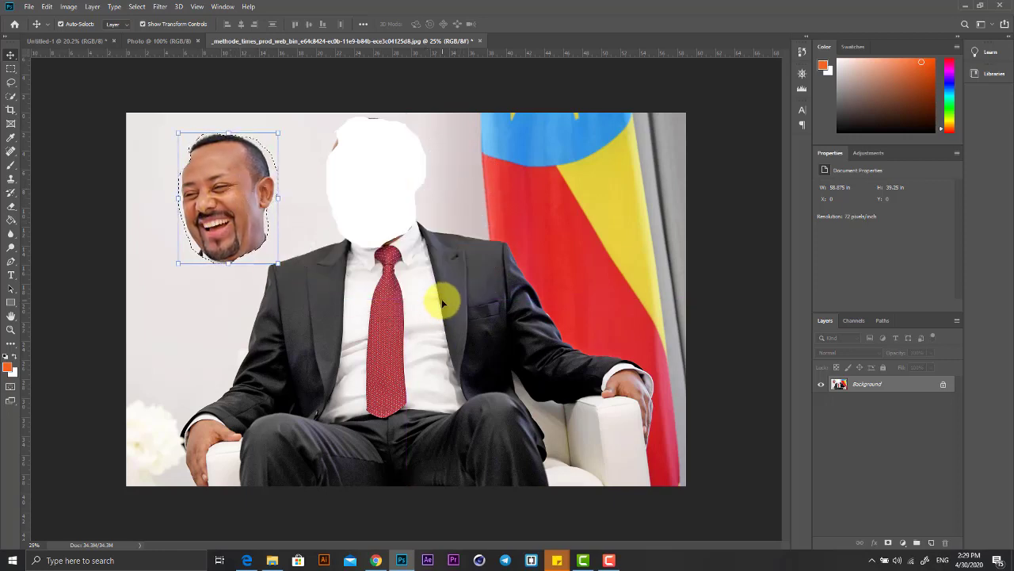
{"action": "key", "text": "ctrl+z"}
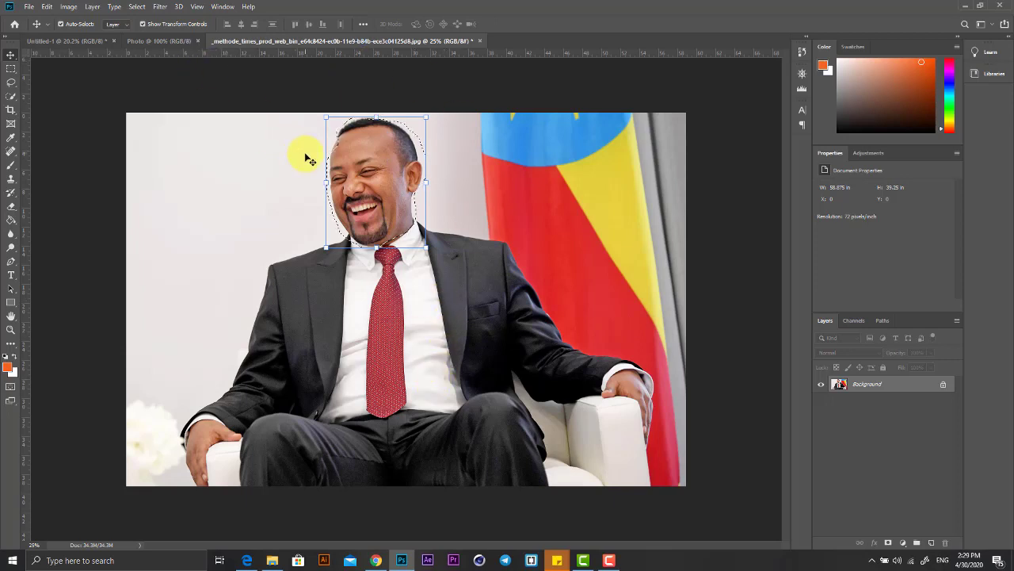
{"action": "left_click", "coordinate": [136, 8]}
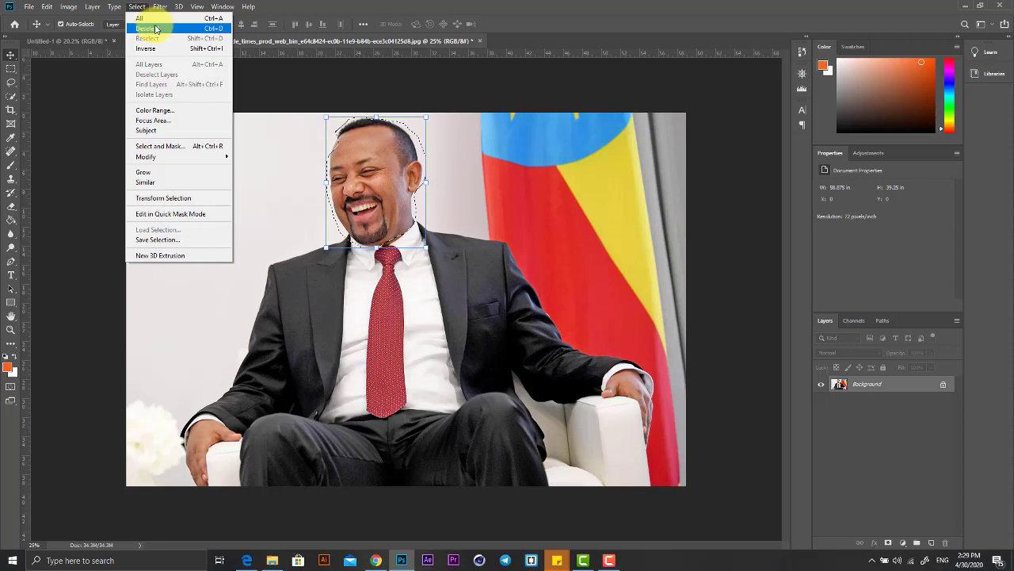
{"action": "left_click", "coordinate": [156, 29]}
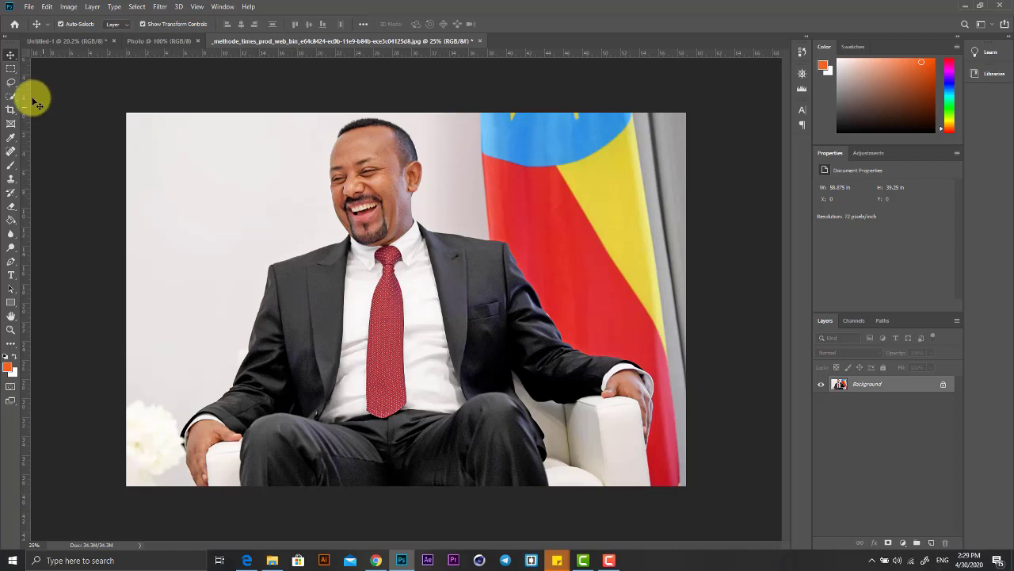
{"action": "left_click", "coordinate": [13, 84]}
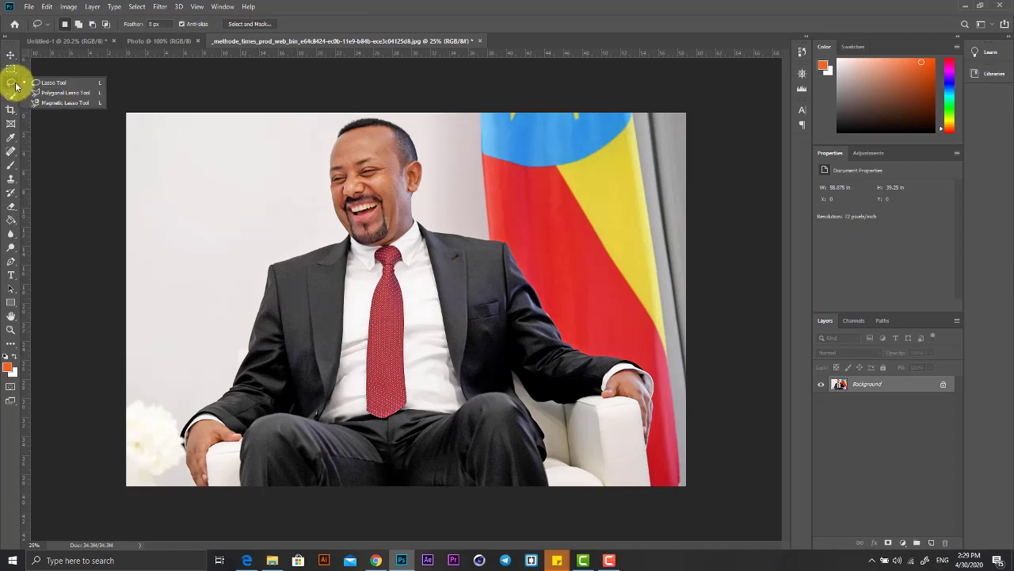
{"action": "left_click", "coordinate": [69, 93]}
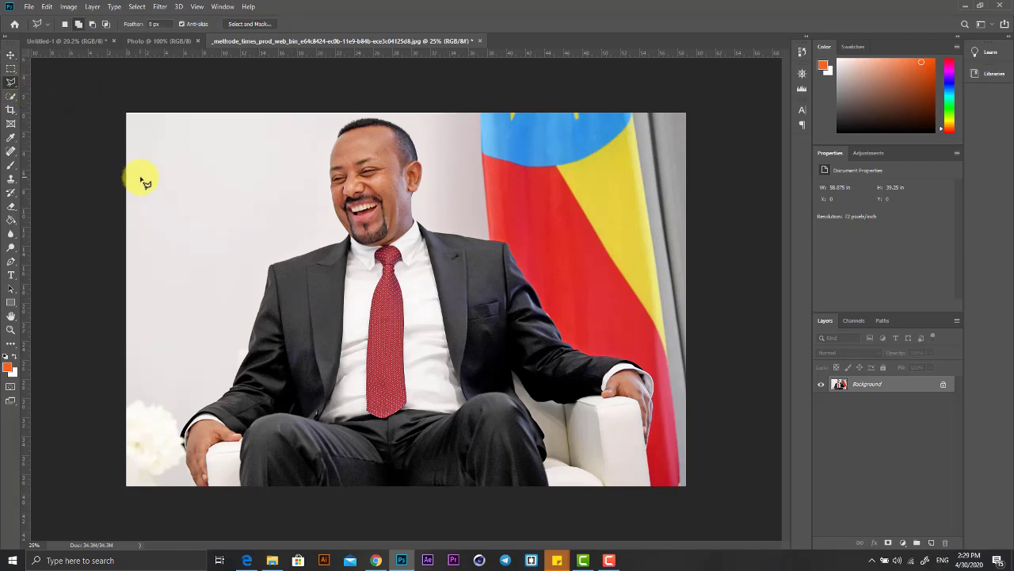
{"action": "left_click", "coordinate": [9, 84]}
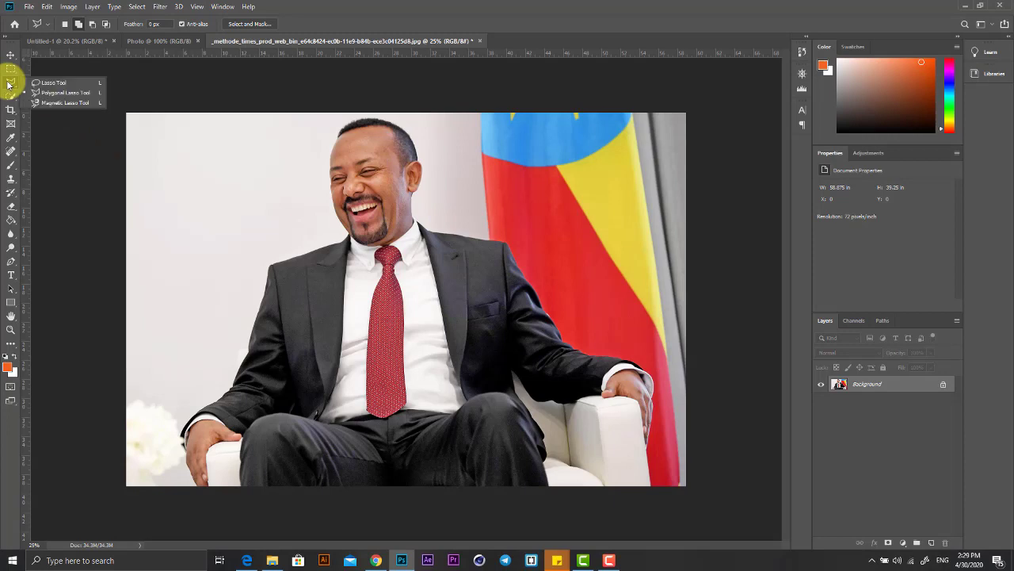
{"action": "left_click", "coordinate": [63, 93]}
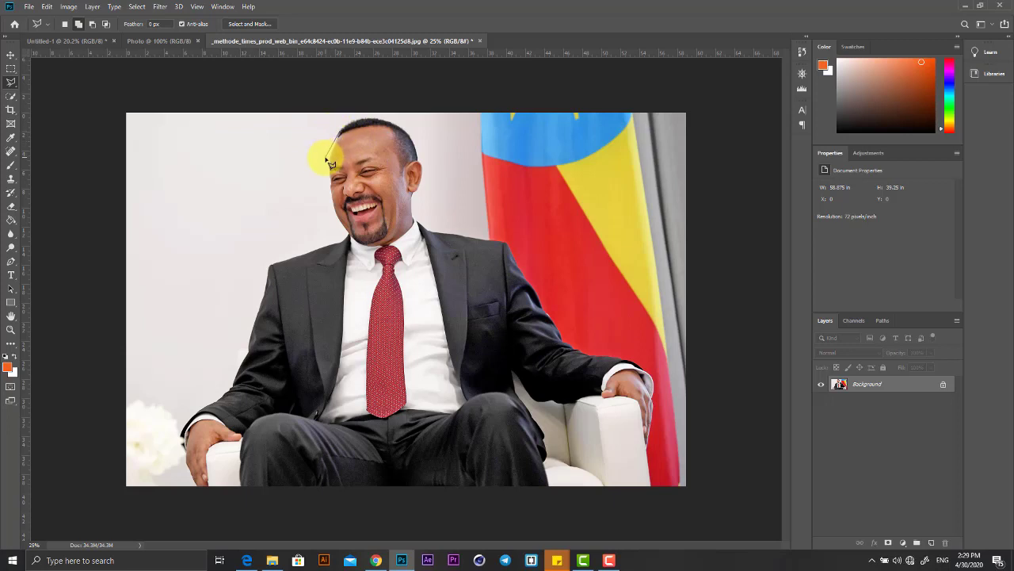
{"action": "left_click", "coordinate": [339, 128]}
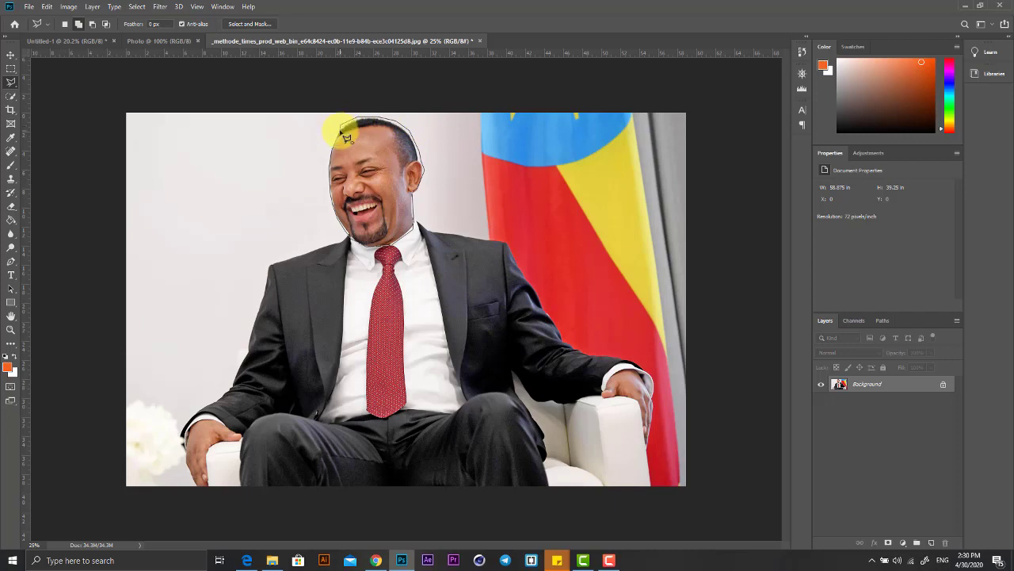
{"action": "left_click", "coordinate": [346, 137]}
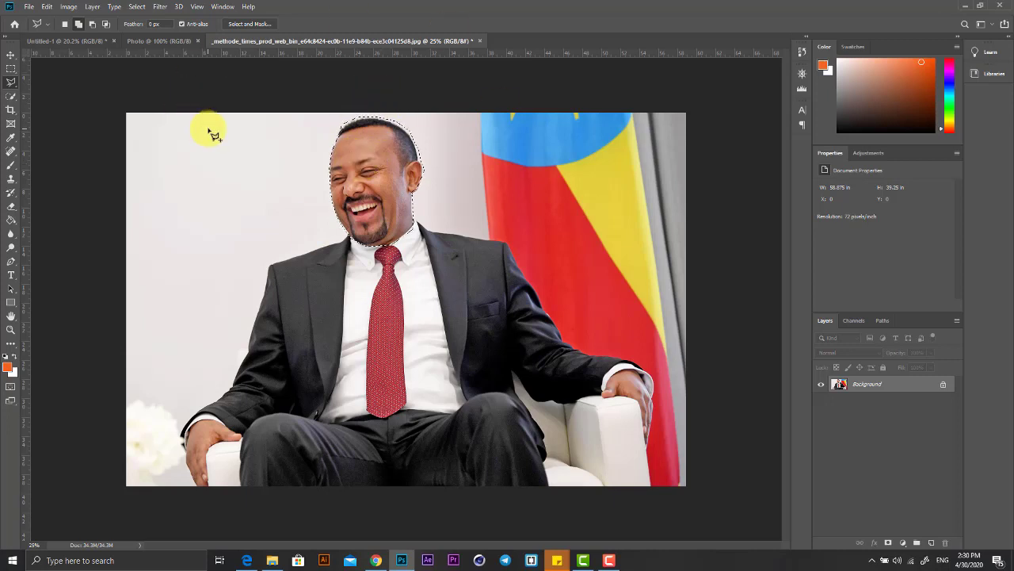
{"action": "left_click", "coordinate": [11, 53]}
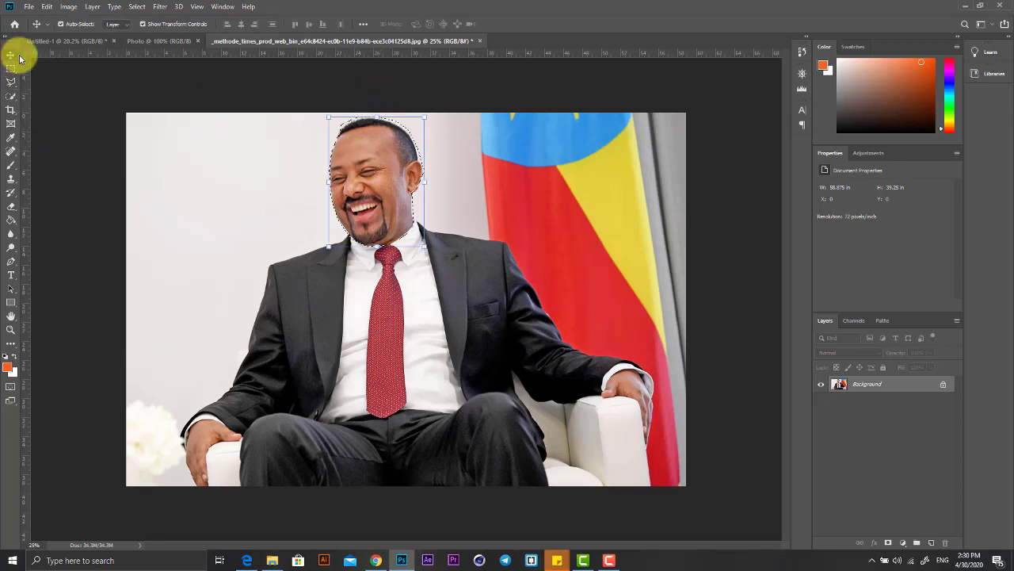
{"action": "left_click_drag", "start_coordinate": [357, 163], "coordinate": [268, 197]}
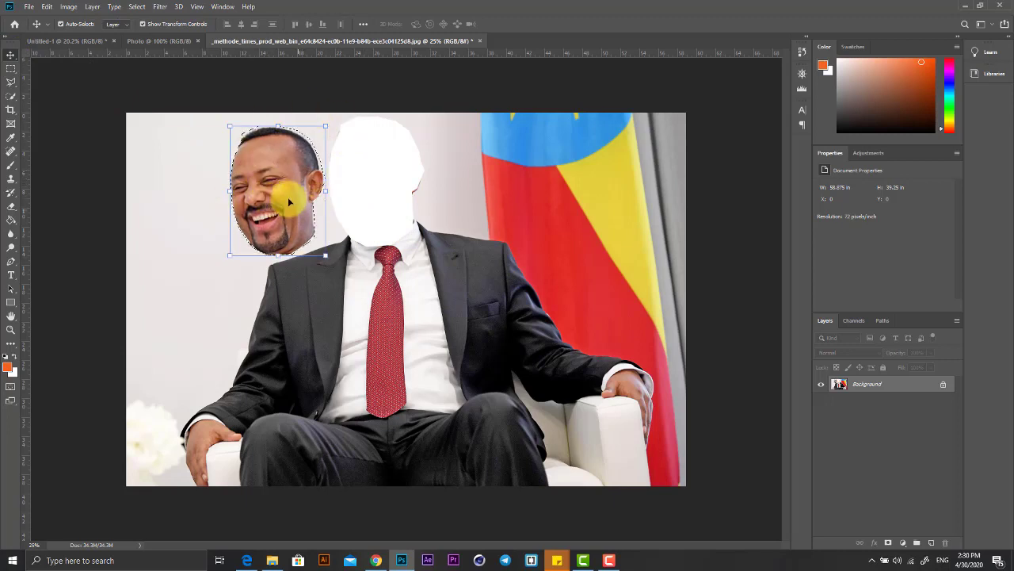
{"action": "mouse_move", "coordinate": [288, 197]}
{"action": "left_mouse_down"}
{"action": "mouse_move", "coordinate": [274, 188]}
{"action": "mouse_move", "coordinate": [306, 209]}
{"action": "left_mouse_up"}
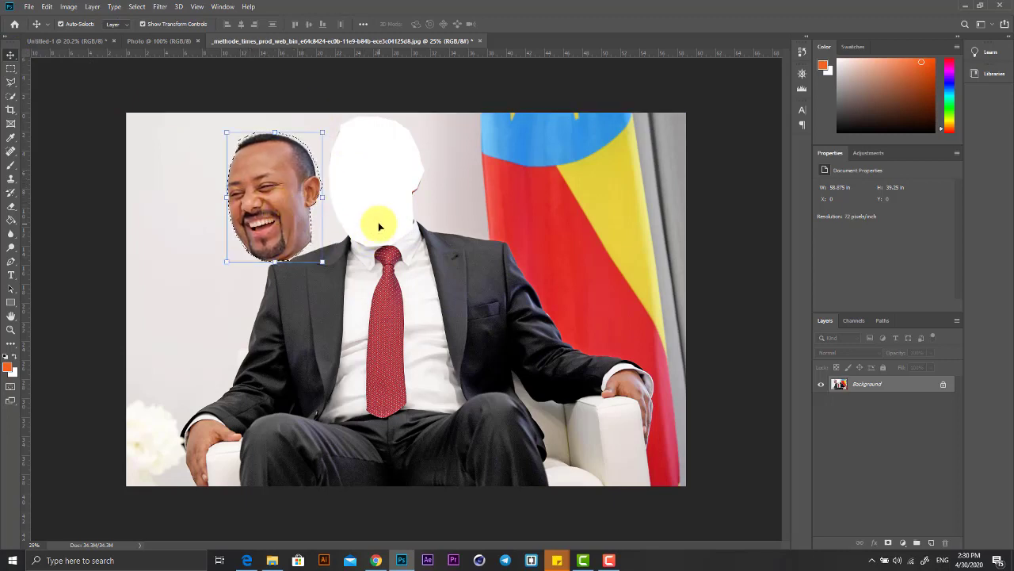
{"action": "key", "text": "ctrl+z"}
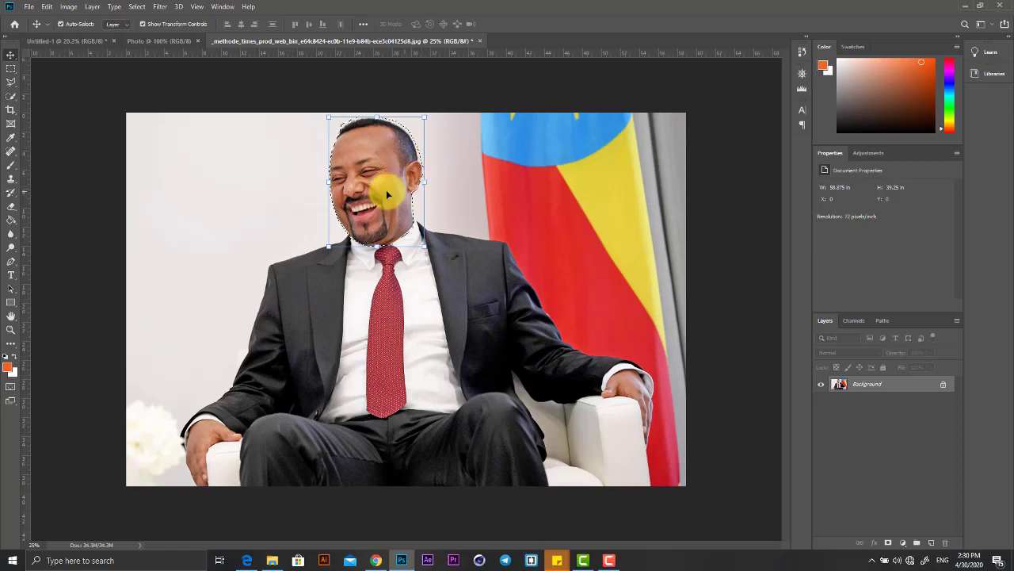
{"action": "key", "text": "ctrl+d"}
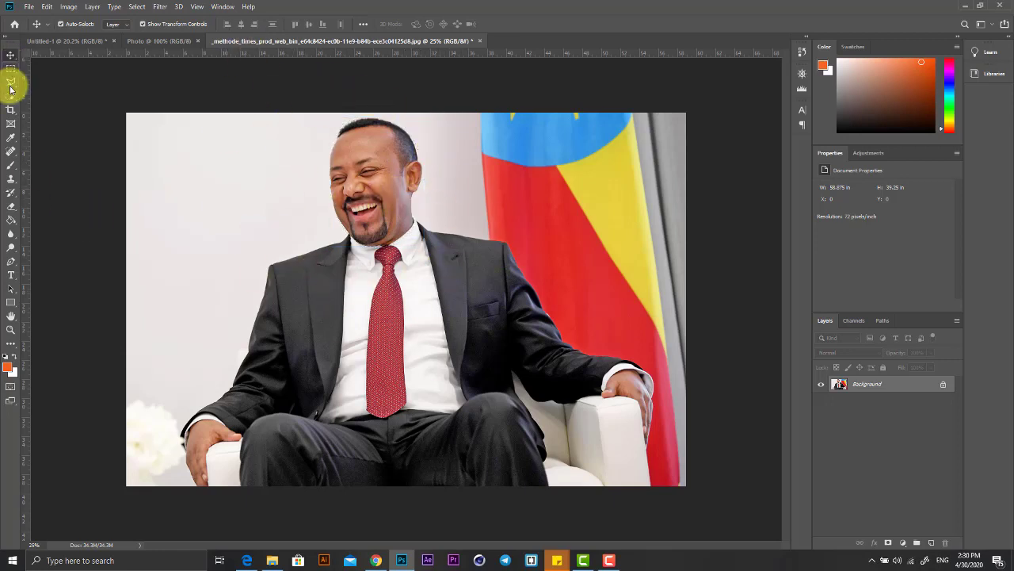
Pick the Magnetic Lasso Tool from the lasso tool flyout.
{"action": "left_click_drag", "start_coordinate": [11, 84], "coordinate": [61, 97]}
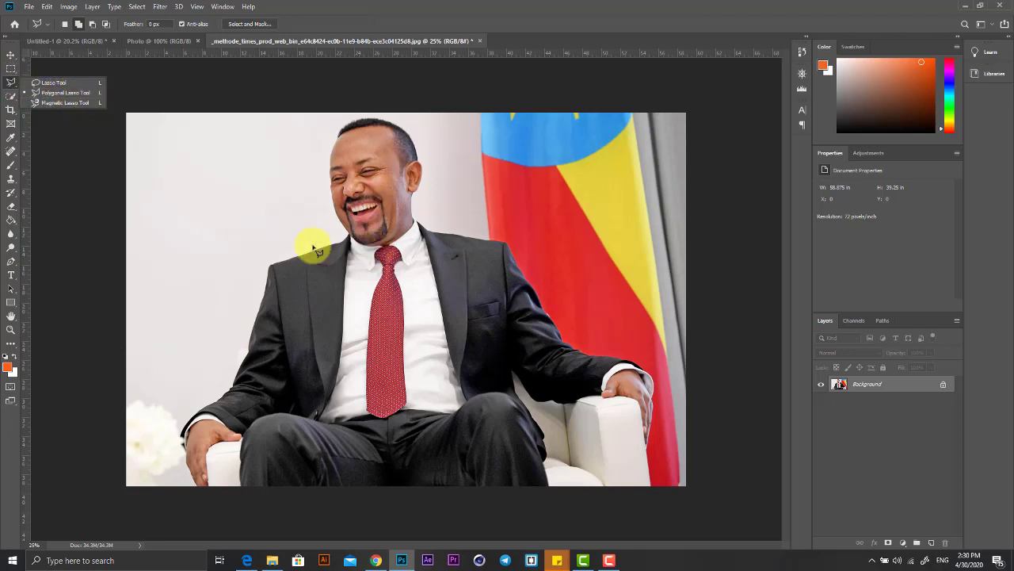
{"action": "left_click", "coordinate": [60, 103]}
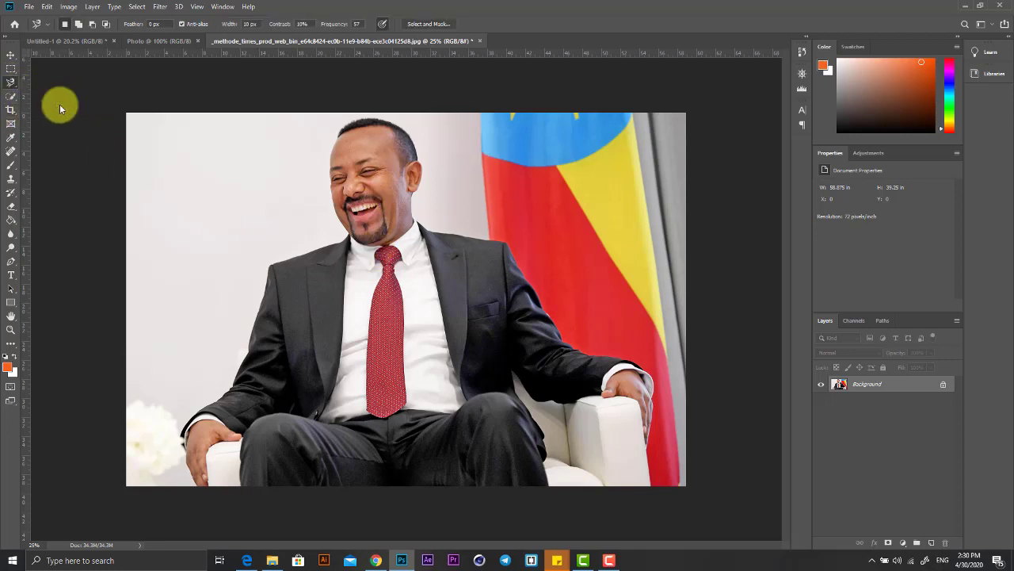
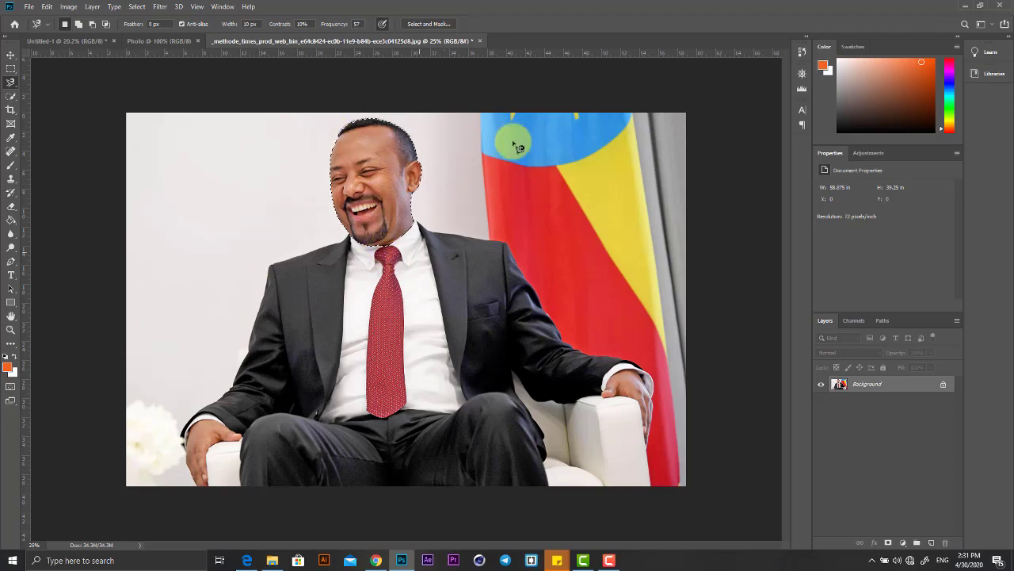
Try moving the selected head away from the body, then undo it and clear the selection.
{"action": "left_click", "coordinate": [11, 55]}
{"action": "mouse_move", "coordinate": [385, 186]}
{"action": "left_mouse_down"}
{"action": "mouse_move", "coordinate": [266, 171]}
{"action": "mouse_move", "coordinate": [217, 193]}
{"action": "mouse_move", "coordinate": [565, 190]}
{"action": "mouse_move", "coordinate": [530, 235]}
{"action": "left_mouse_up"}
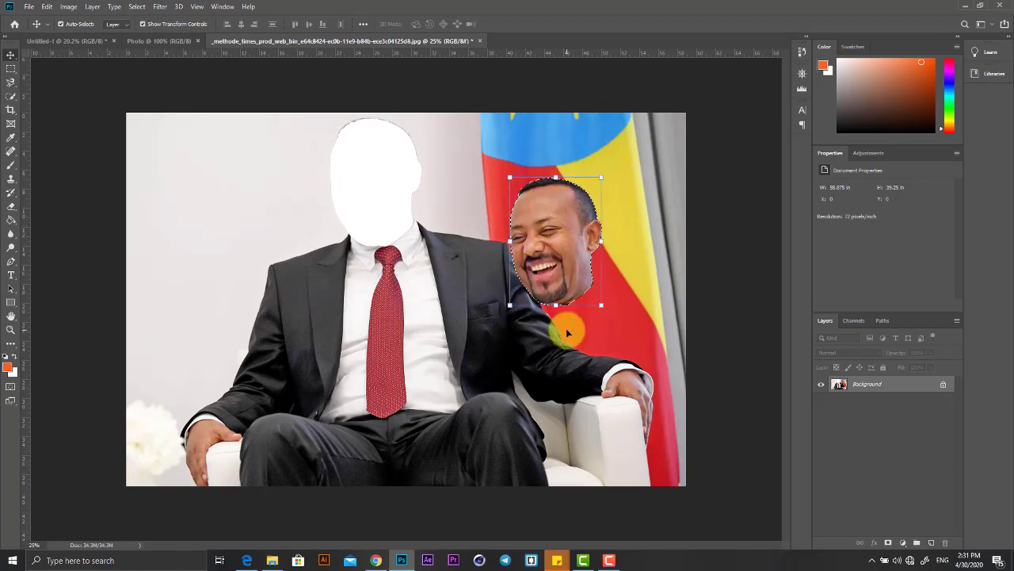
{"action": "key", "text": "ctrl+z"}
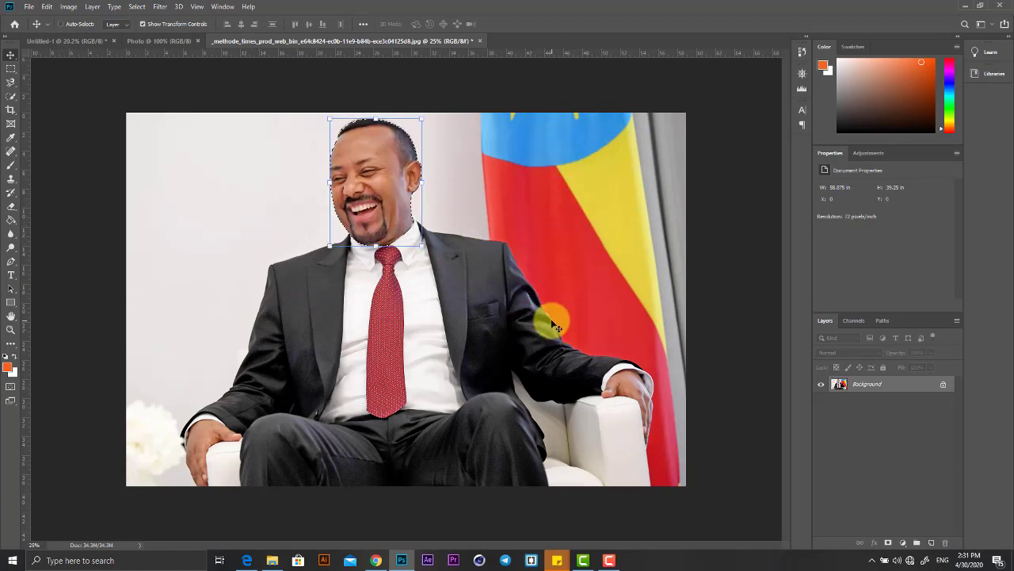
{"action": "key", "text": "ctrl+d"}
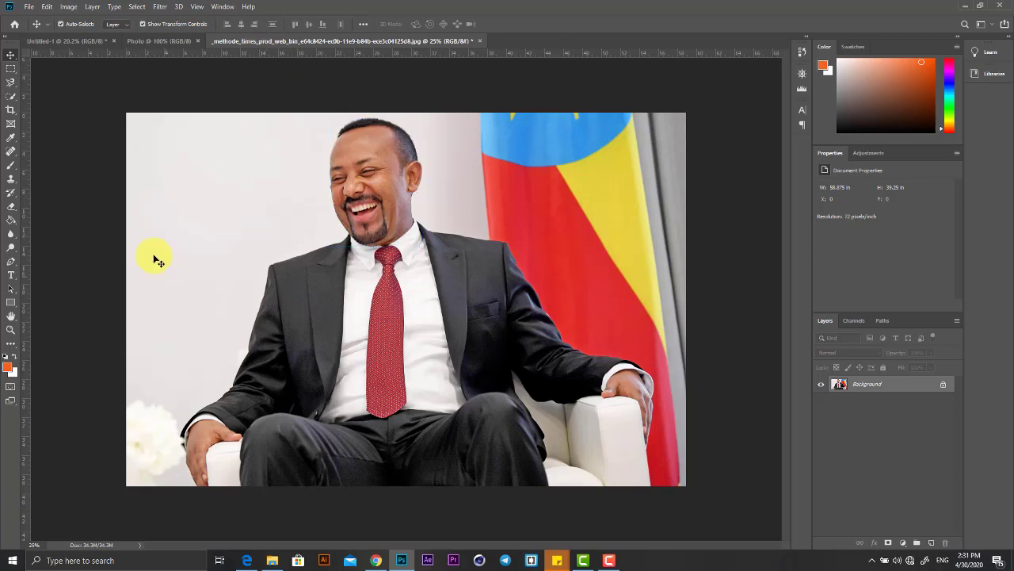
Paint a Quick Selection over the man's head, jacket, tie, shirt and trousers.
{"action": "left_click", "coordinate": [9, 83]}
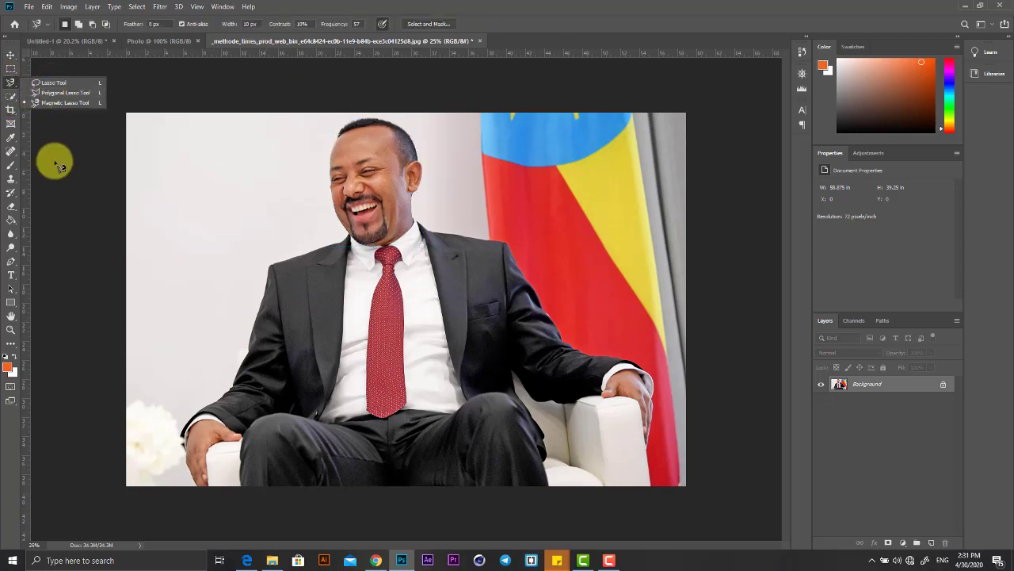
{"action": "left_click", "coordinate": [11, 83]}
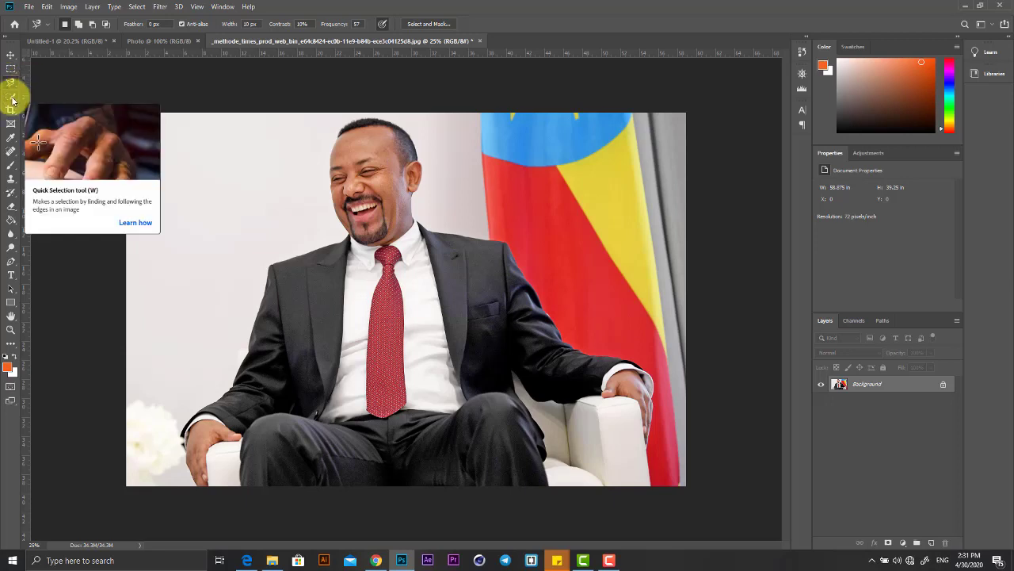
{"action": "left_click", "coordinate": [12, 100]}
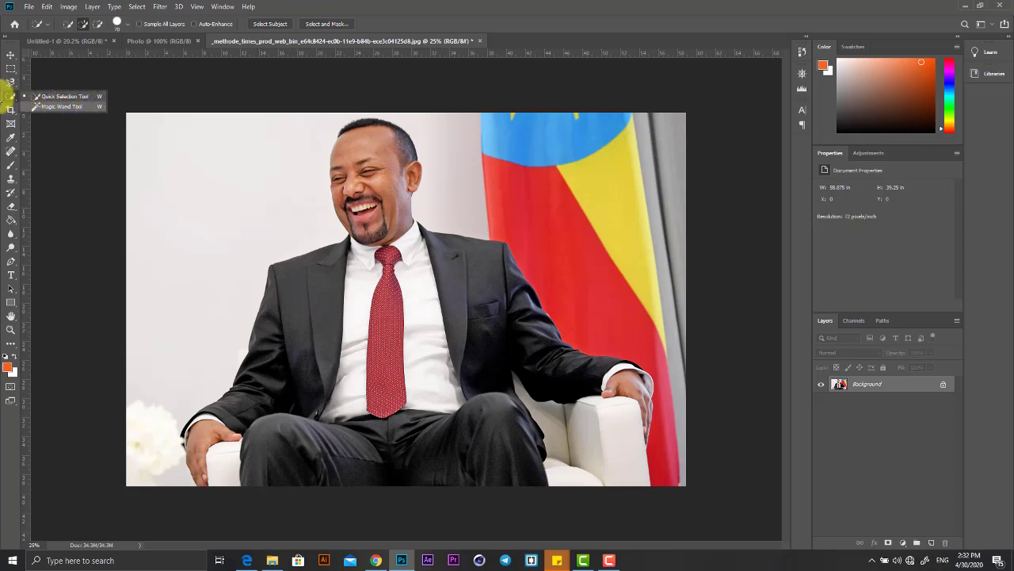
{"action": "left_click", "coordinate": [60, 96]}
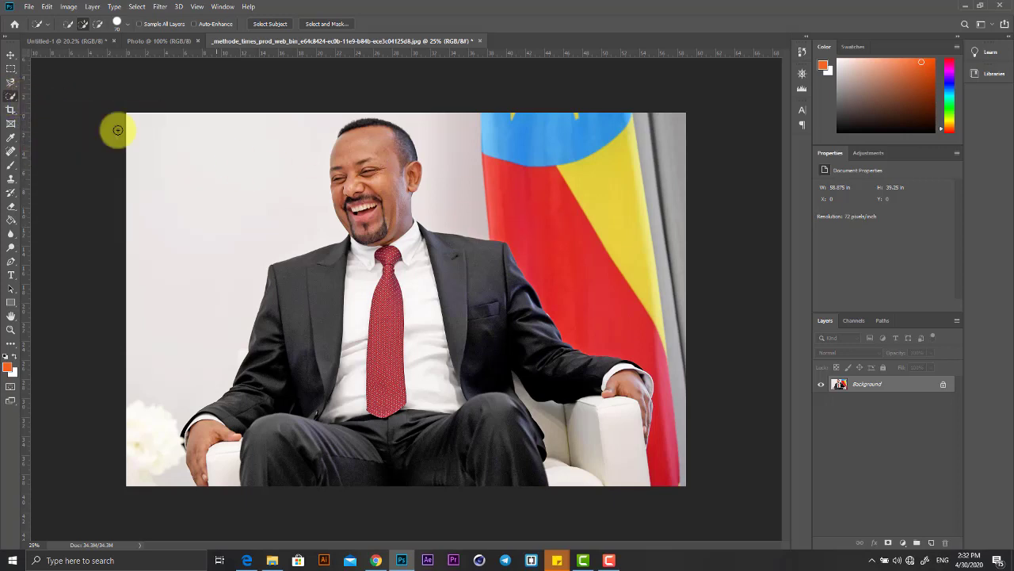
{"action": "right_click", "coordinate": [10, 98]}
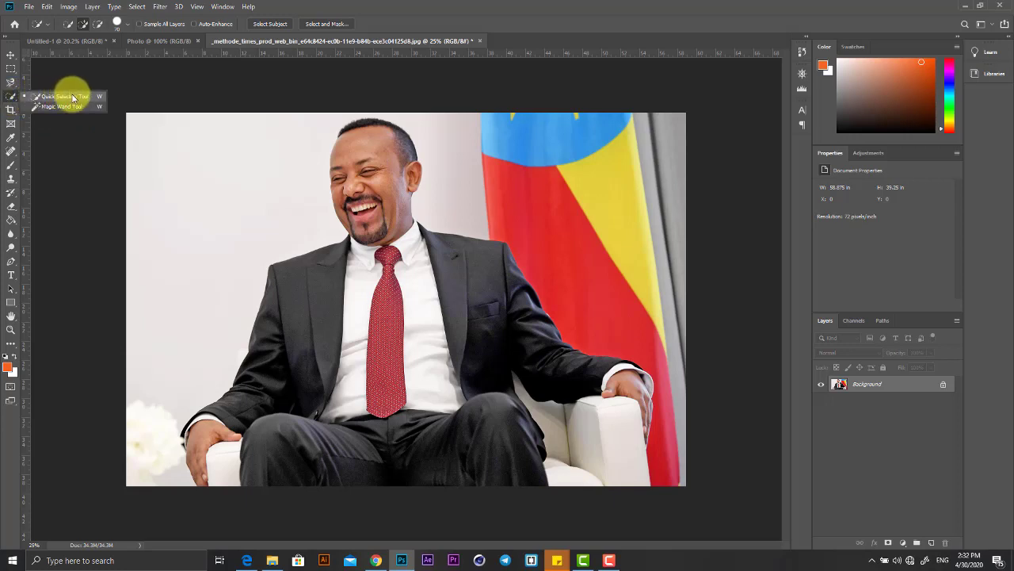
{"action": "left_click", "coordinate": [73, 97]}
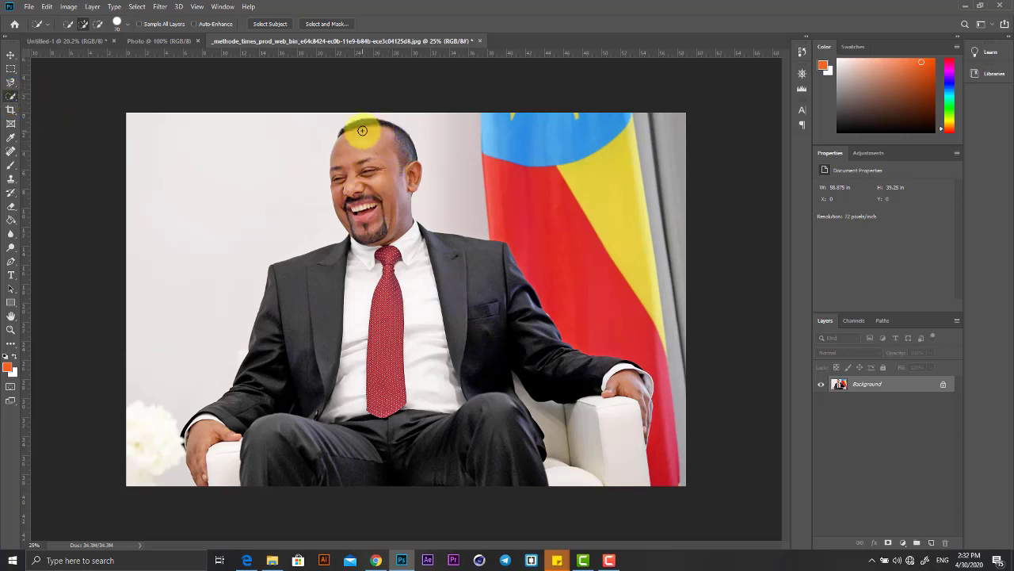
{"action": "left_click_drag", "start_coordinate": [362, 136], "coordinate": [374, 190]}
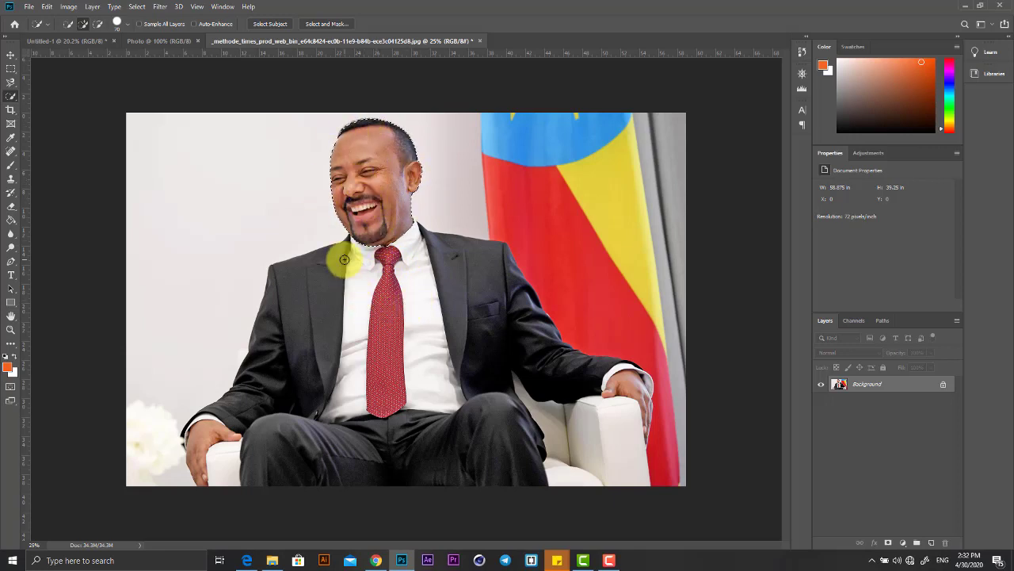
{"action": "left_click_drag", "start_coordinate": [348, 317], "coordinate": [242, 356]}
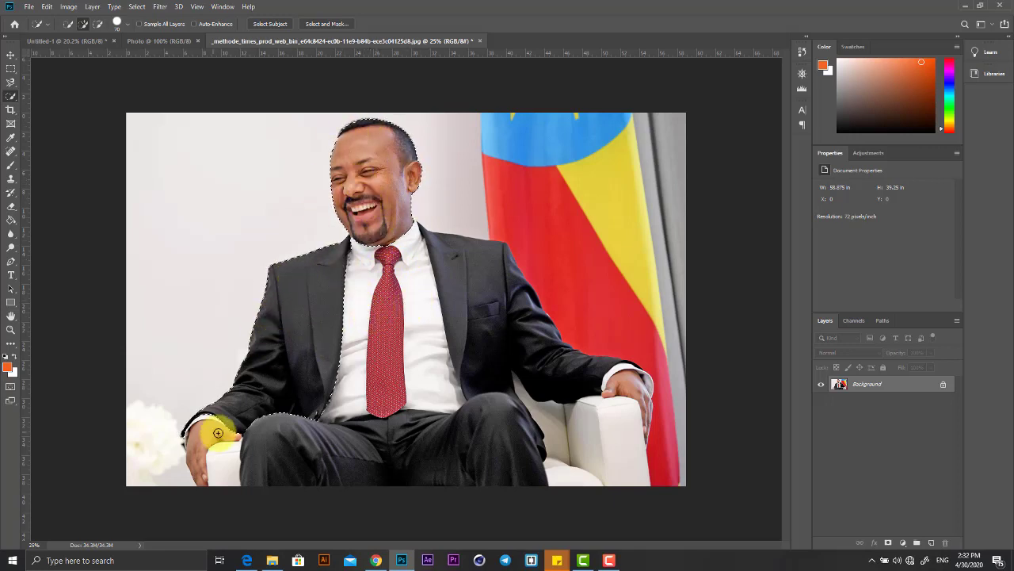
{"action": "left_click_drag", "start_coordinate": [344, 281], "coordinate": [435, 345]}
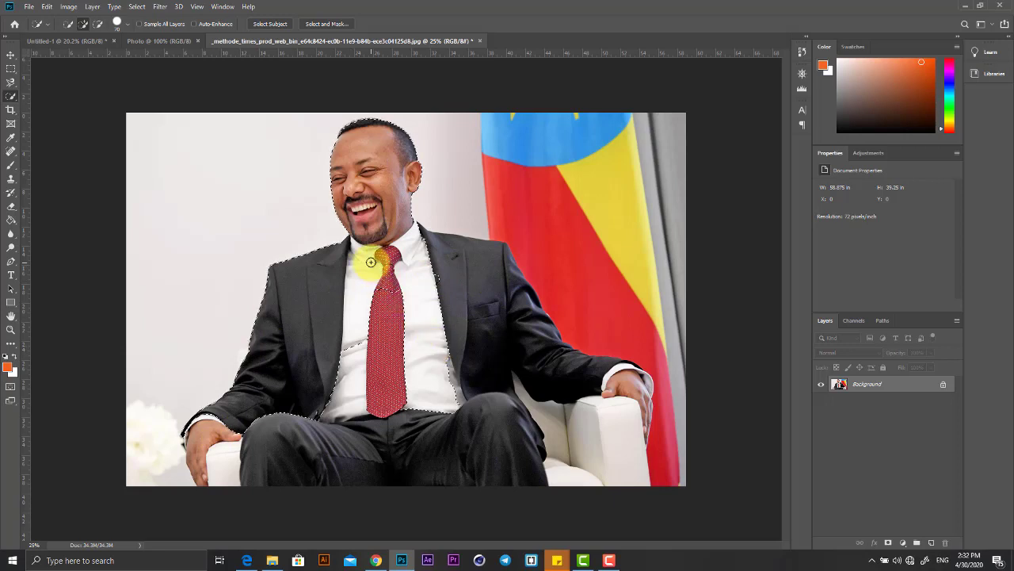
{"action": "mouse_move", "coordinate": [380, 374]}
{"action": "left_mouse_down"}
{"action": "mouse_move", "coordinate": [344, 399]}
{"action": "mouse_move", "coordinate": [483, 296]}
{"action": "mouse_move", "coordinate": [500, 298]}
{"action": "mouse_move", "coordinate": [529, 349]}
{"action": "mouse_move", "coordinate": [644, 380]}
{"action": "mouse_move", "coordinate": [636, 393]}
{"action": "left_mouse_up"}
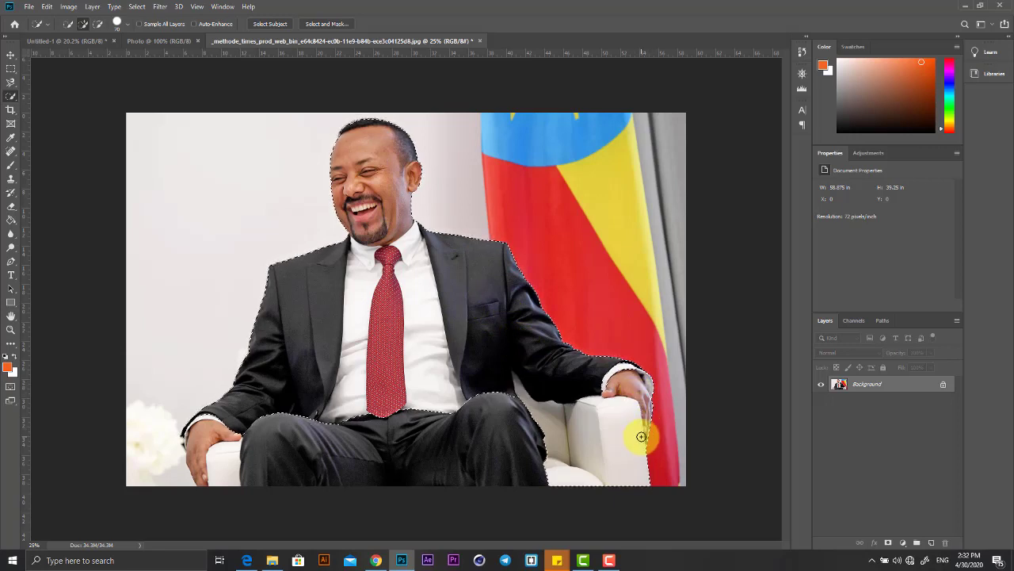
{"action": "mouse_move", "coordinate": [642, 436]}
{"action": "left_mouse_down"}
{"action": "mouse_move", "coordinate": [616, 396]}
{"action": "mouse_move", "coordinate": [217, 479]}
{"action": "left_mouse_up"}
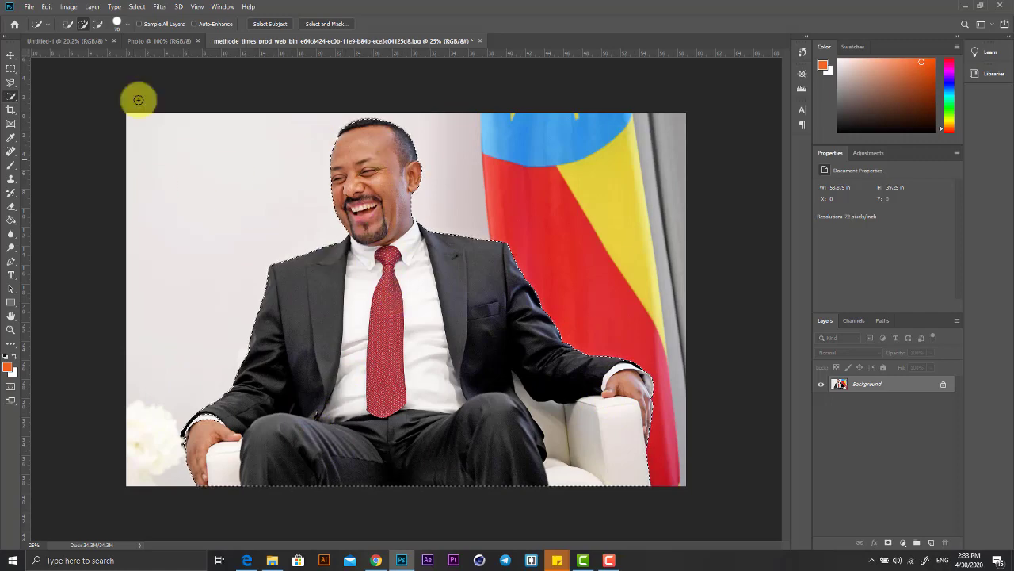
Copy the selected man and paste him into the Untitled-1 poster as Layer 1.
{"action": "left_click", "coordinate": [48, 7]}
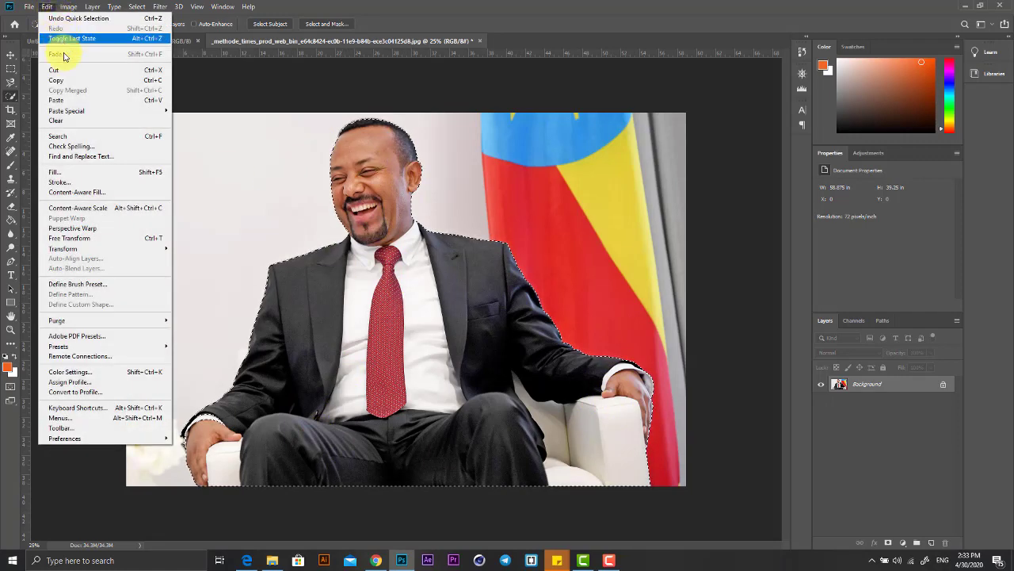
{"action": "left_click", "coordinate": [60, 80]}
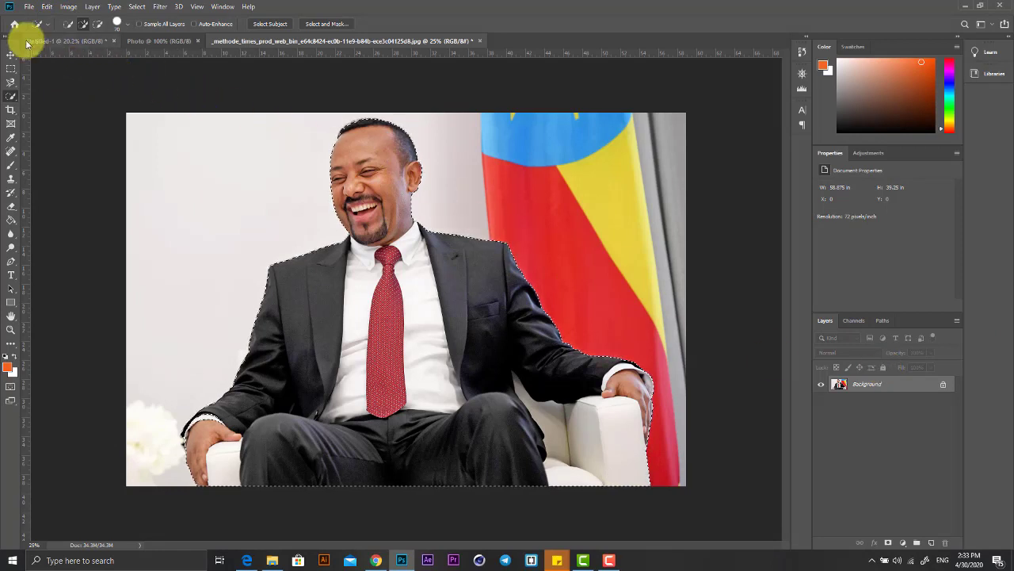
{"action": "left_click", "coordinate": [56, 43]}
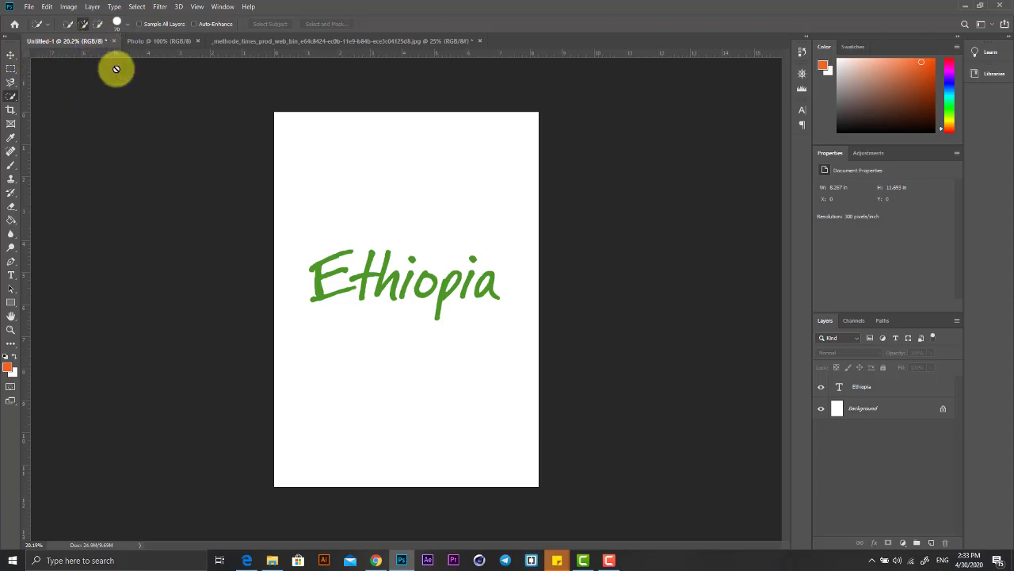
{"action": "left_click", "coordinate": [50, 9]}
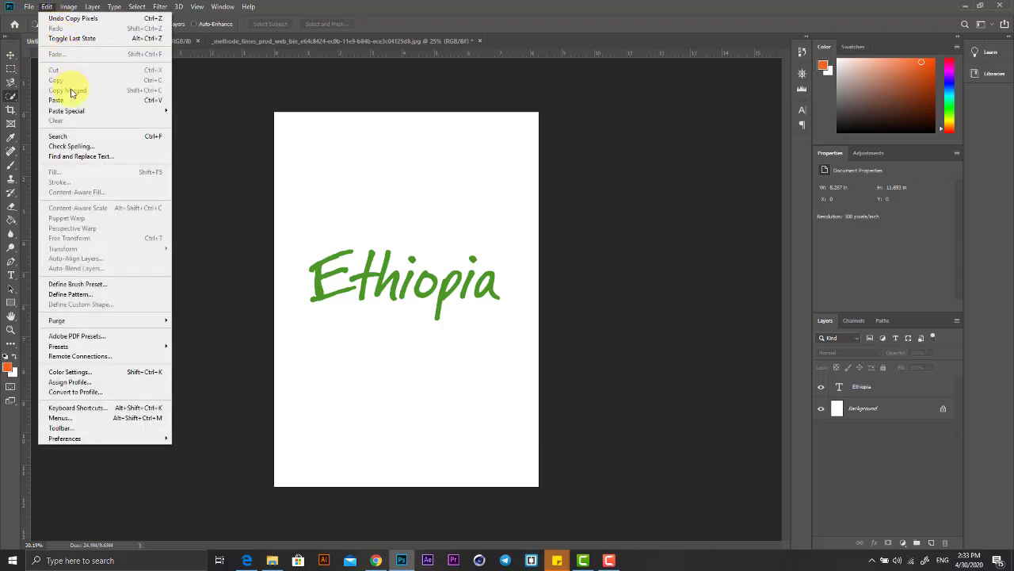
{"action": "left_click", "coordinate": [68, 100]}
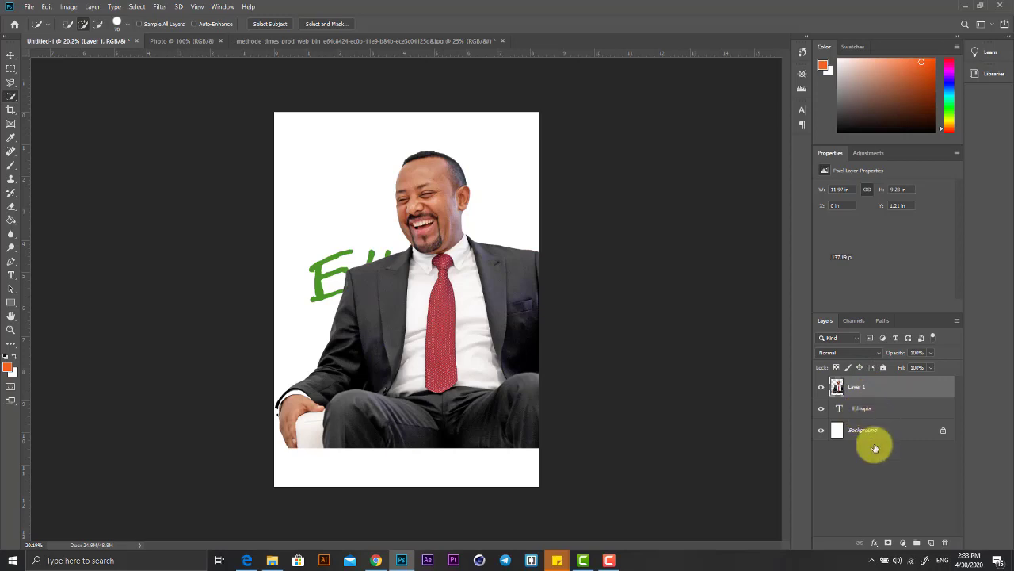
{"action": "left_click", "coordinate": [868, 406]}
Select Layer 1, shift the photo and shrink it with Free Transform so the text shows.
{"action": "left_click", "coordinate": [866, 391]}
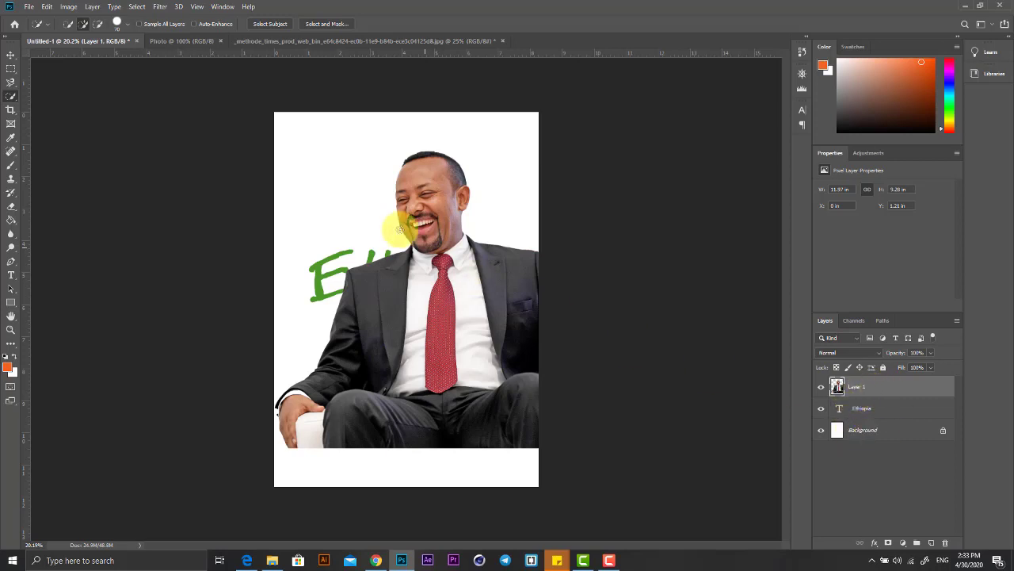
{"action": "left_click", "coordinate": [10, 55]}
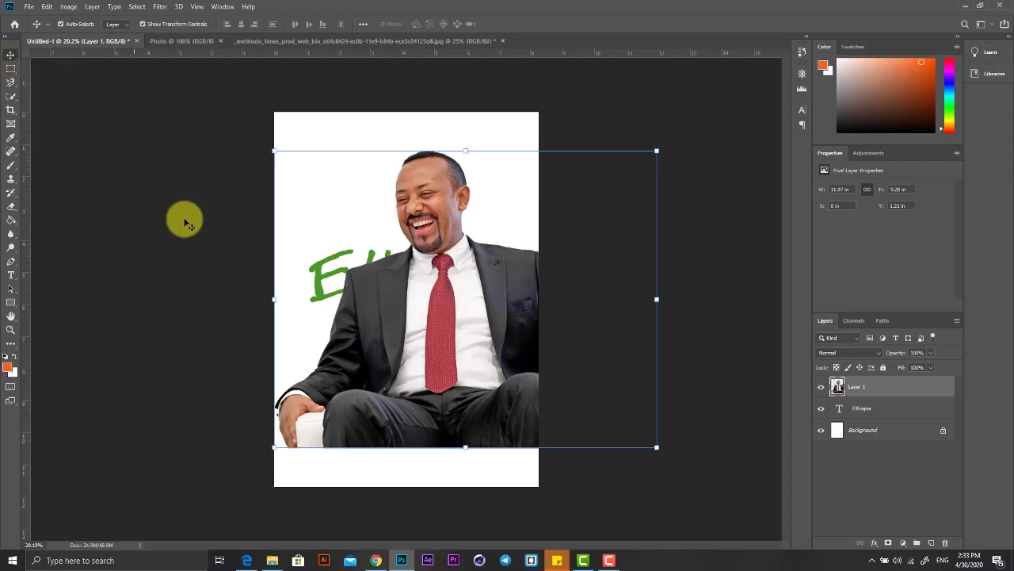
{"action": "mouse_move", "coordinate": [441, 329]}
{"action": "left_mouse_down"}
{"action": "mouse_move", "coordinate": [453, 298]}
{"action": "mouse_move", "coordinate": [383, 281]}
{"action": "mouse_move", "coordinate": [408, 317]}
{"action": "left_mouse_up"}
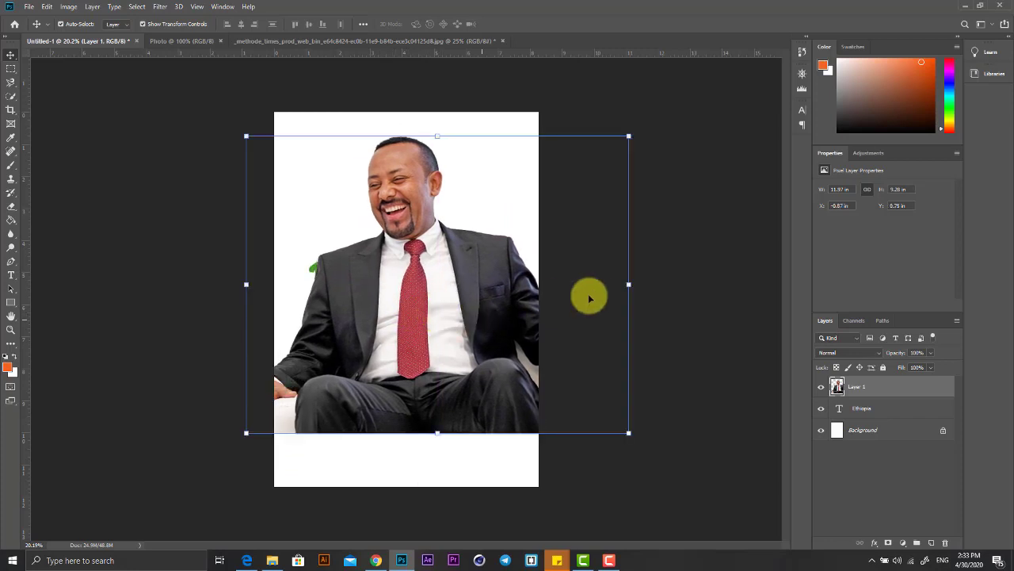
{"action": "left_click", "coordinate": [629, 286]}
{"action": "mouse_move", "coordinate": [611, 288]}
{"action": "left_mouse_down"}
{"action": "mouse_move", "coordinate": [507, 270]}
{"action": "mouse_move", "coordinate": [469, 277]}
{"action": "left_mouse_up"}
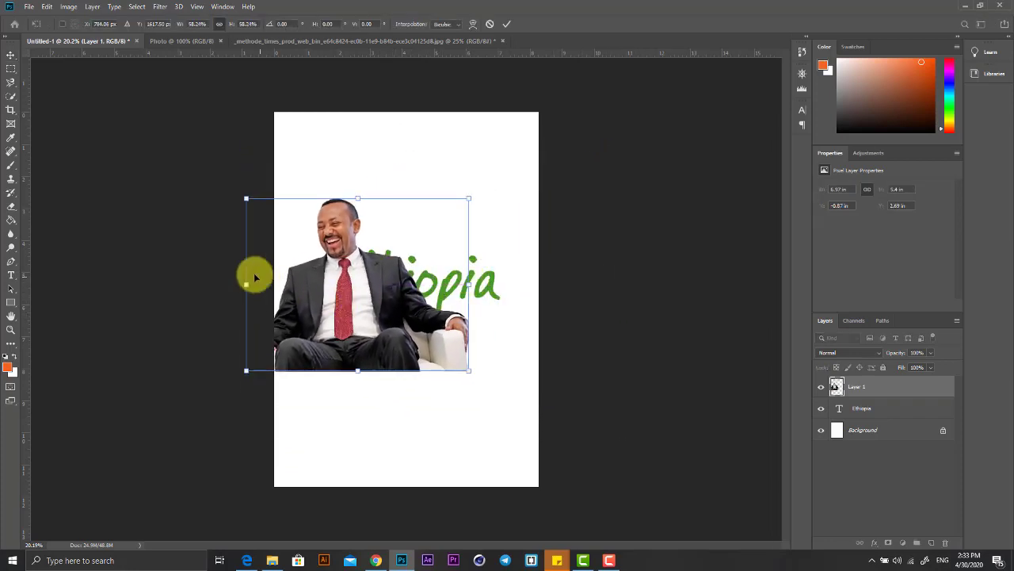
{"action": "left_click_drag", "start_coordinate": [351, 294], "coordinate": [393, 292]}
{"action": "mouse_move", "coordinate": [528, 375]}
{"action": "left_mouse_down"}
{"action": "mouse_move", "coordinate": [536, 274]}
{"action": "mouse_move", "coordinate": [544, 316]}
{"action": "mouse_move", "coordinate": [504, 371]}
{"action": "left_mouse_up"}
Refine the photo's size and move it to the page top, committing at about 57%.
{"action": "mouse_move", "coordinate": [511, 197]}
{"action": "left_mouse_down"}
{"action": "mouse_move", "coordinate": [555, 165]}
{"action": "mouse_move", "coordinate": [544, 164]}
{"action": "left_mouse_up"}
{"action": "left_click_drag", "start_coordinate": [426, 333], "coordinate": [419, 296]}
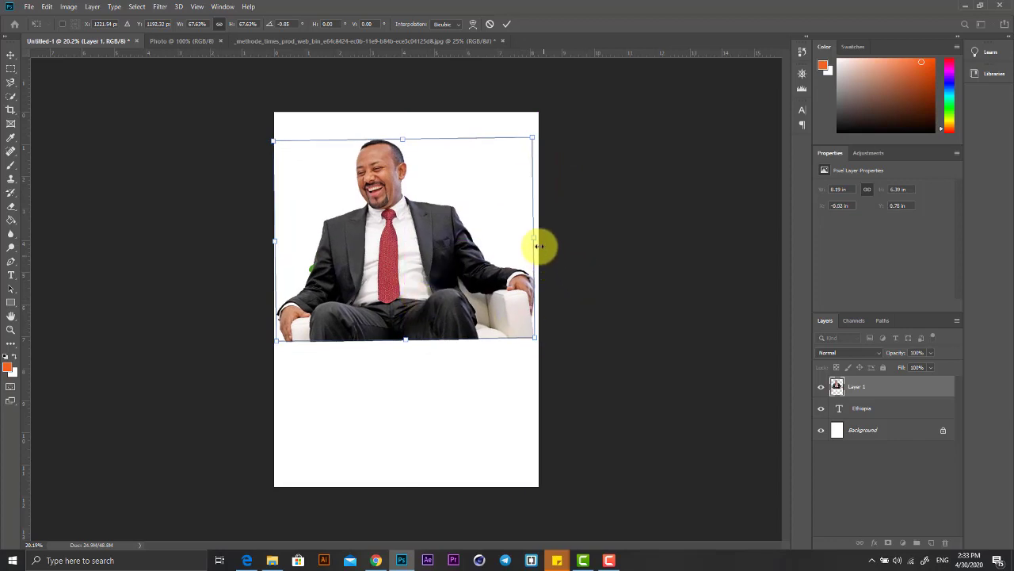
{"action": "mouse_move", "coordinate": [534, 237]}
{"action": "left_mouse_down"}
{"action": "mouse_move", "coordinate": [516, 252]}
{"action": "mouse_move", "coordinate": [510, 238]}
{"action": "left_mouse_up"}
{"action": "left_click_drag", "start_coordinate": [271, 242], "coordinate": [286, 244]}
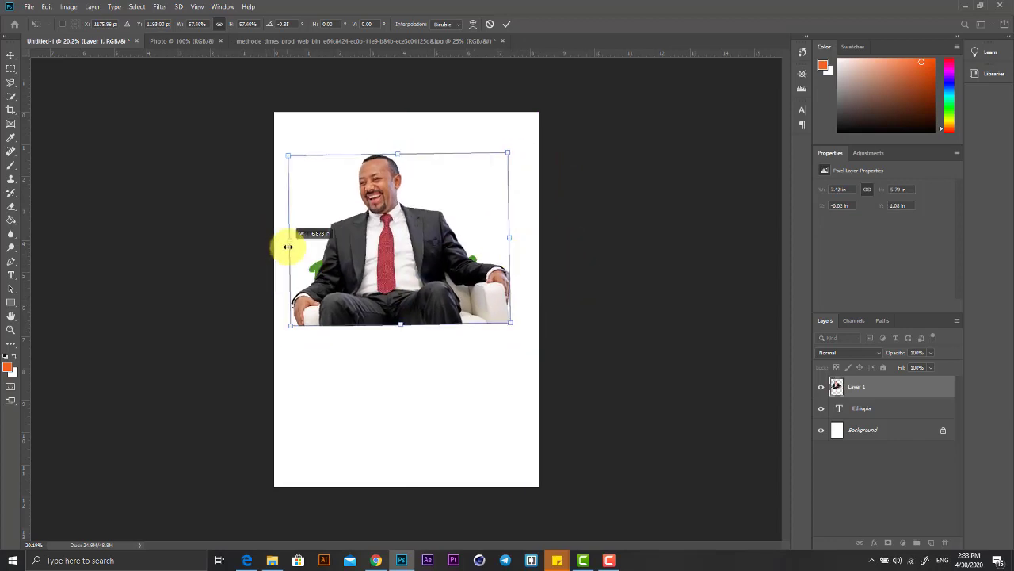
{"action": "left_click_drag", "start_coordinate": [389, 282], "coordinate": [416, 291]}
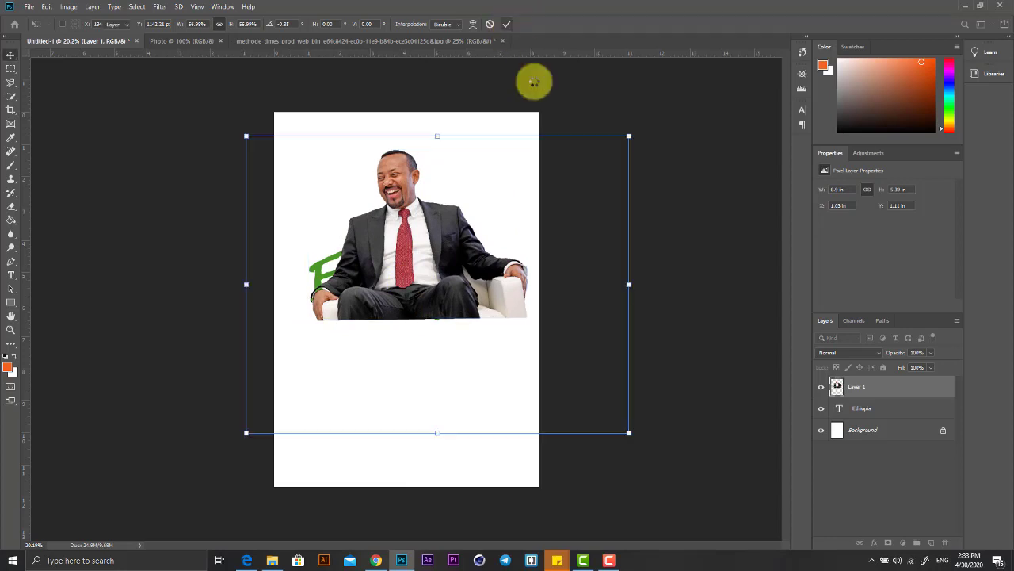
{"action": "left_click", "coordinate": [507, 23]}
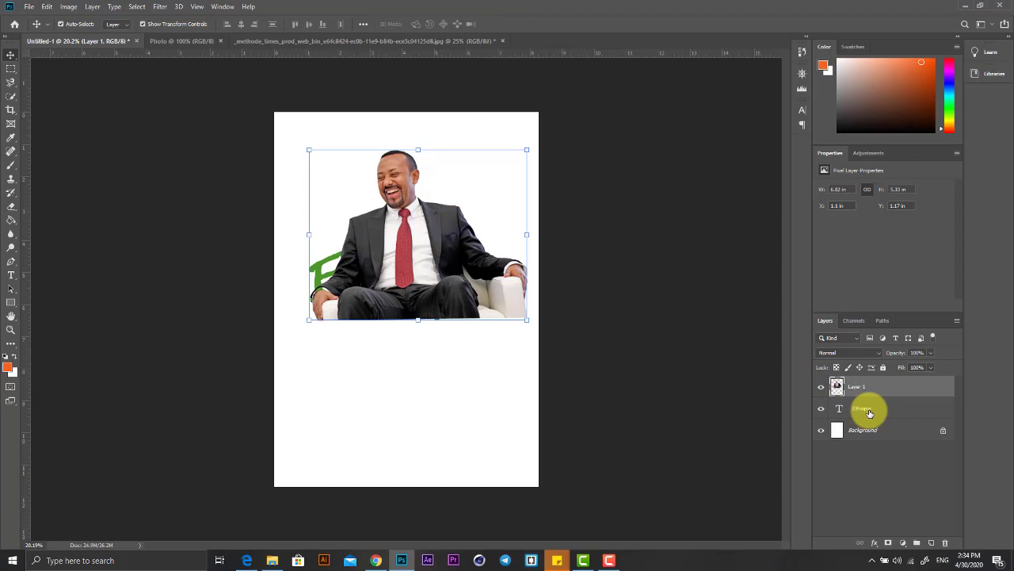
Move the Ethiopia text lower and drag its layer above Layer 1.
{"action": "left_click", "coordinate": [869, 410]}
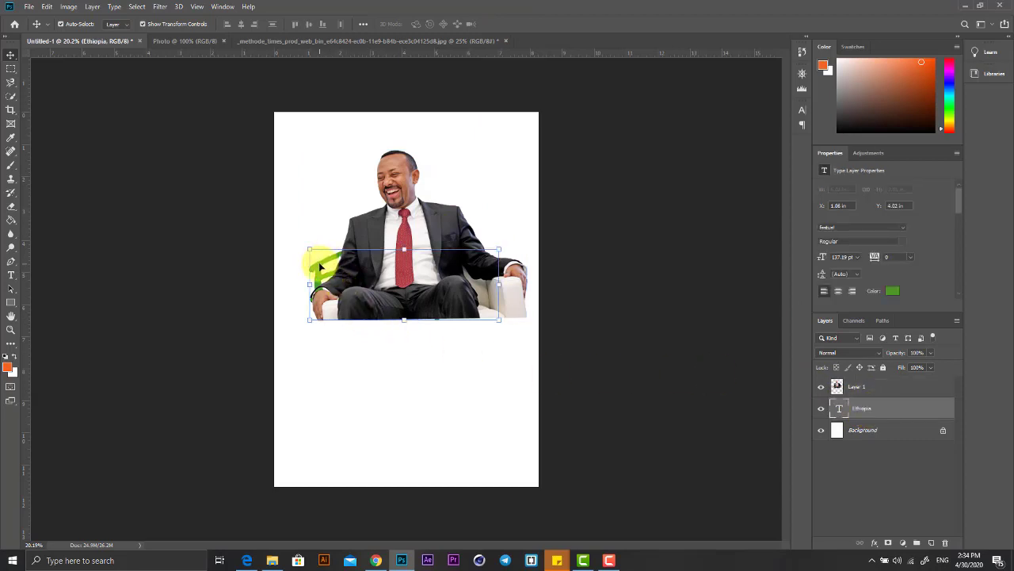
{"action": "mouse_move", "coordinate": [321, 267]}
{"action": "left_mouse_down"}
{"action": "mouse_move", "coordinate": [315, 341]}
{"action": "mouse_move", "coordinate": [341, 324]}
{"action": "left_mouse_up"}
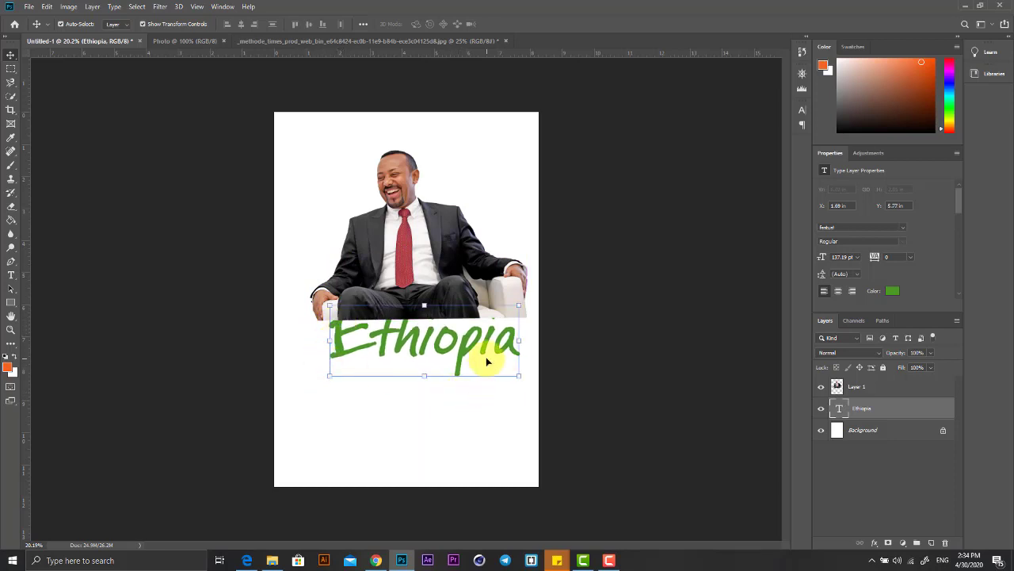
{"action": "left_click", "coordinate": [875, 392]}
{"action": "left_click", "coordinate": [884, 405]}
{"action": "left_click", "coordinate": [878, 386]}
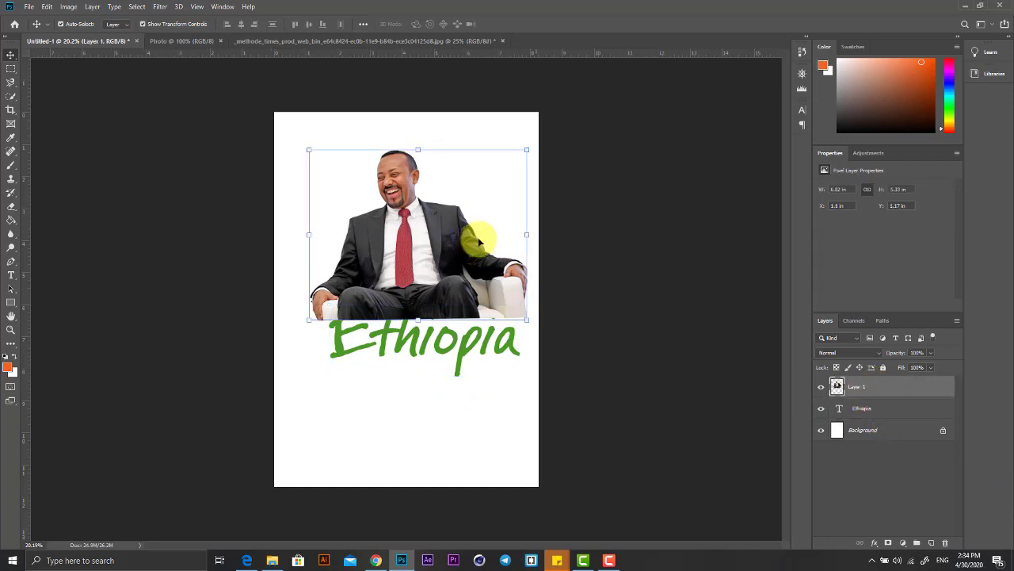
{"action": "left_click", "coordinate": [891, 409]}
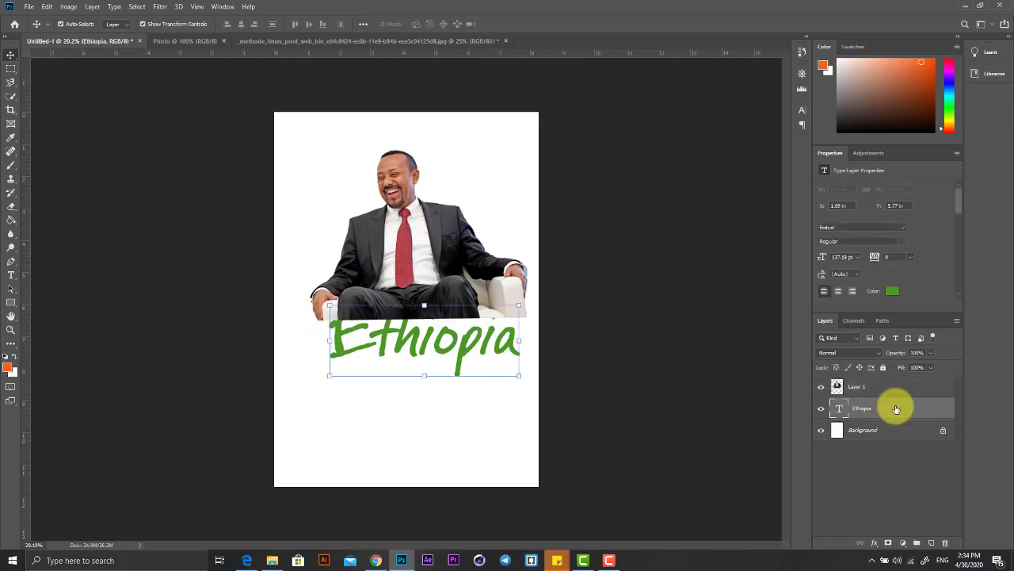
{"action": "left_click_drag", "start_coordinate": [898, 403], "coordinate": [896, 382]}
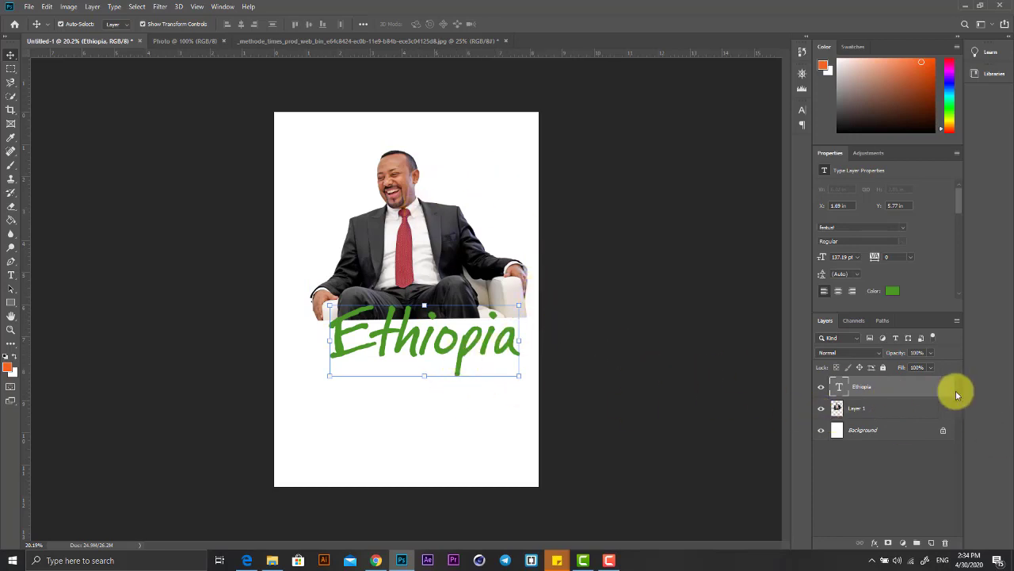
Nudge the Ethiopia text up onto the man's lap and shift photo and text together left and down.
{"action": "left_click_drag", "start_coordinate": [463, 356], "coordinate": [468, 347]}
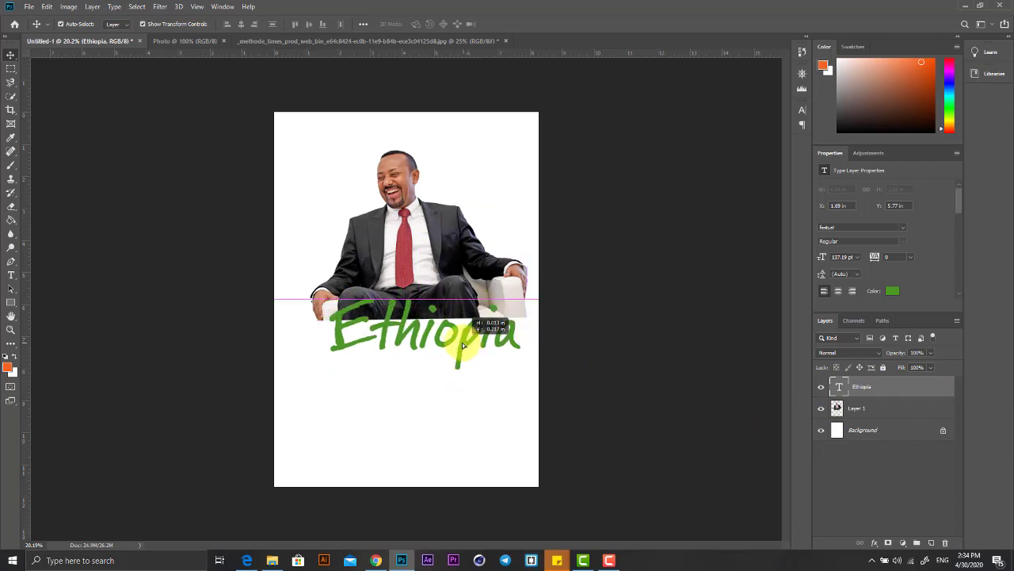
{"action": "left_click_drag", "start_coordinate": [467, 347], "coordinate": [459, 341]}
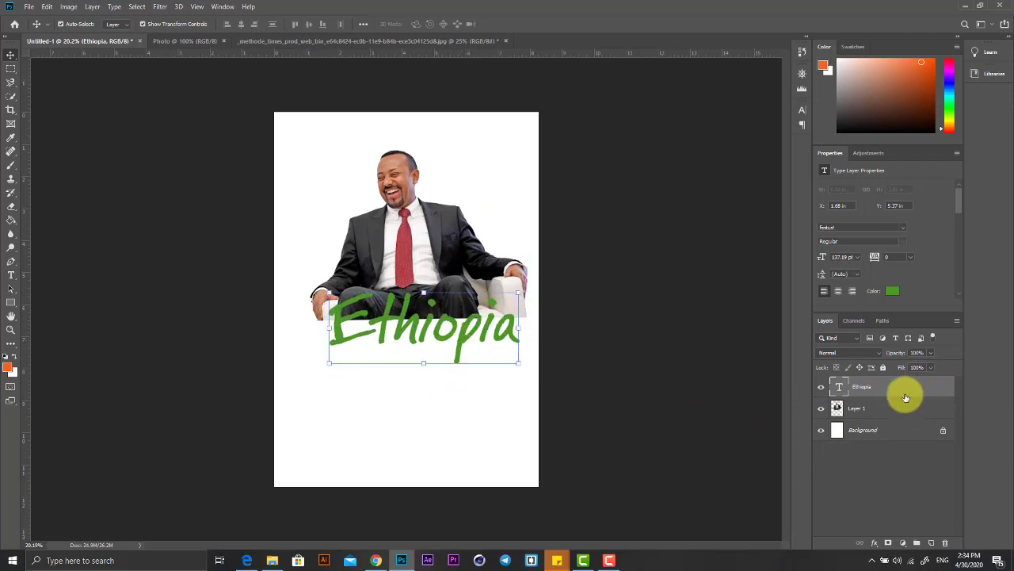
{"action": "left_click_drag", "start_coordinate": [413, 273], "coordinate": [414, 271]}
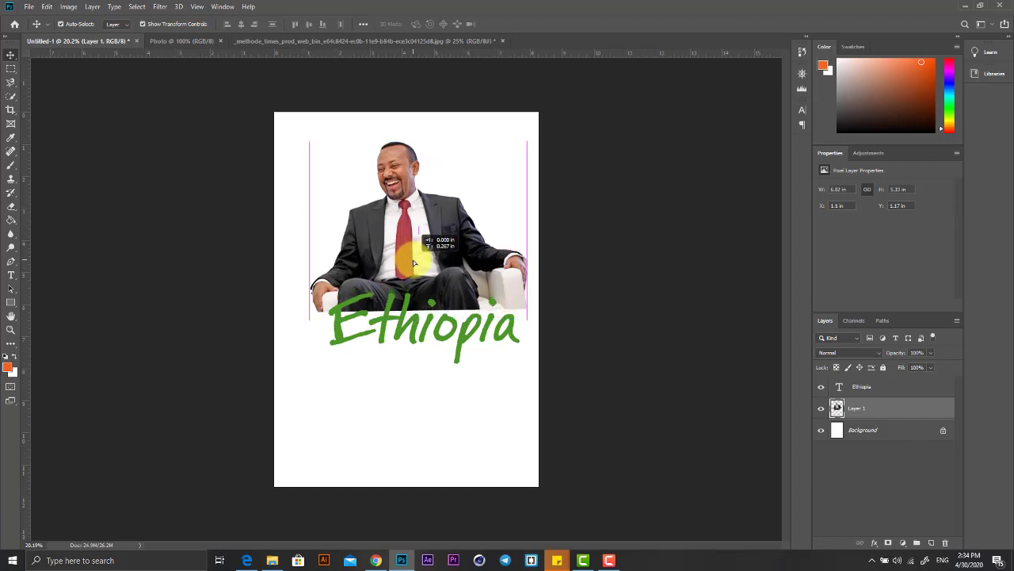
{"action": "mouse_move", "coordinate": [468, 352]}
{"action": "left_mouse_down"}
{"action": "mouse_move", "coordinate": [464, 340]}
{"action": "mouse_move", "coordinate": [466, 355]}
{"action": "left_mouse_up"}
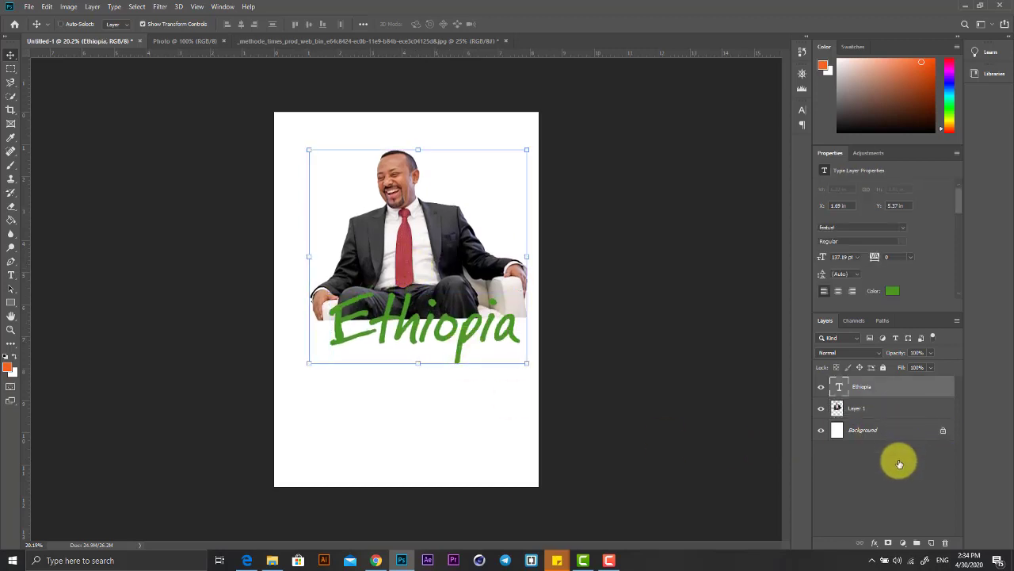
{"action": "key", "text": "shift+alt+bracketleft"}
{"action": "left_click_drag", "start_coordinate": [420, 244], "coordinate": [411, 268]}
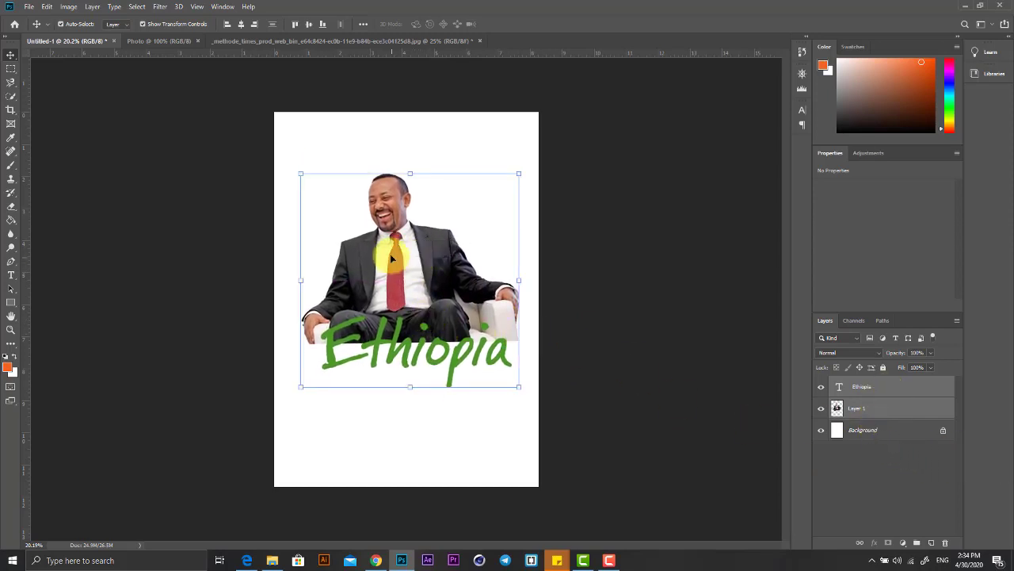
Select both the photo and Ethiopia text, centre them on the page with smart guides, then deselect.
{"action": "left_click_drag", "start_coordinate": [390, 256], "coordinate": [390, 254]}
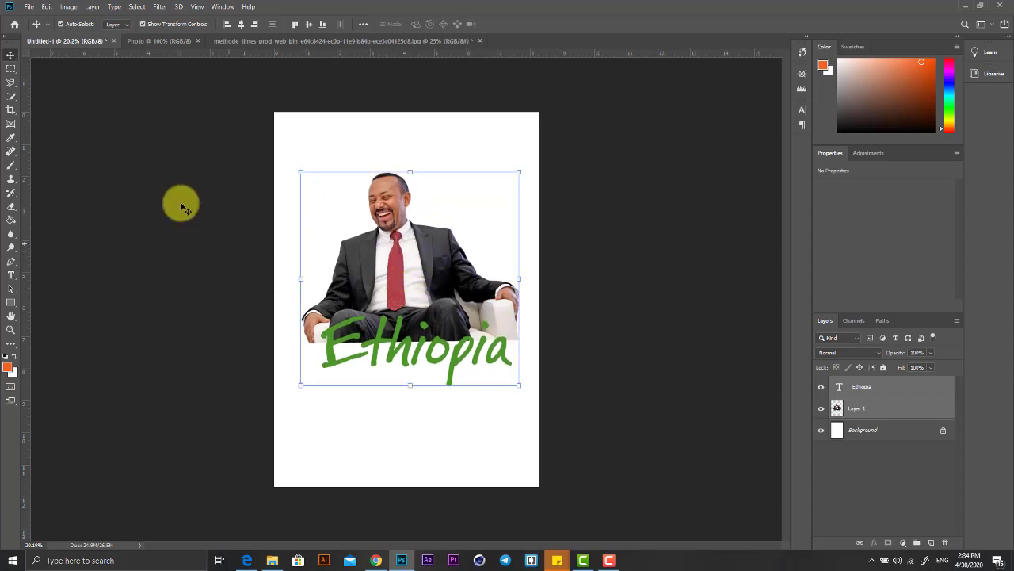
{"action": "left_click_drag", "start_coordinate": [181, 208], "coordinate": [447, 373]}
{"action": "mouse_move", "coordinate": [412, 283]}
{"action": "left_mouse_down"}
{"action": "mouse_move", "coordinate": [410, 303]}
{"action": "mouse_move", "coordinate": [422, 307]}
{"action": "mouse_move", "coordinate": [412, 288]}
{"action": "left_mouse_up"}
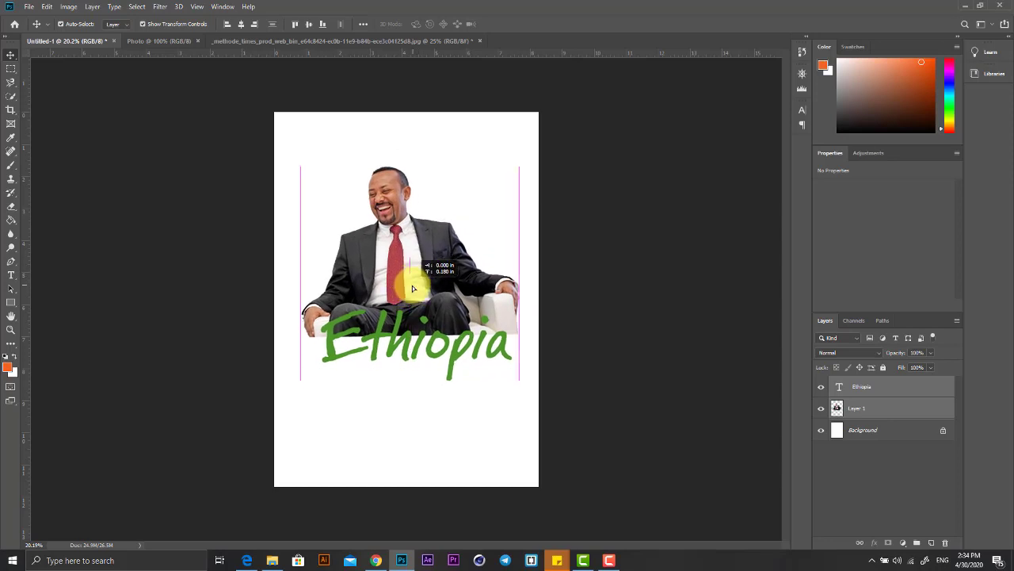
{"action": "left_click_drag", "start_coordinate": [412, 289], "coordinate": [411, 289]}
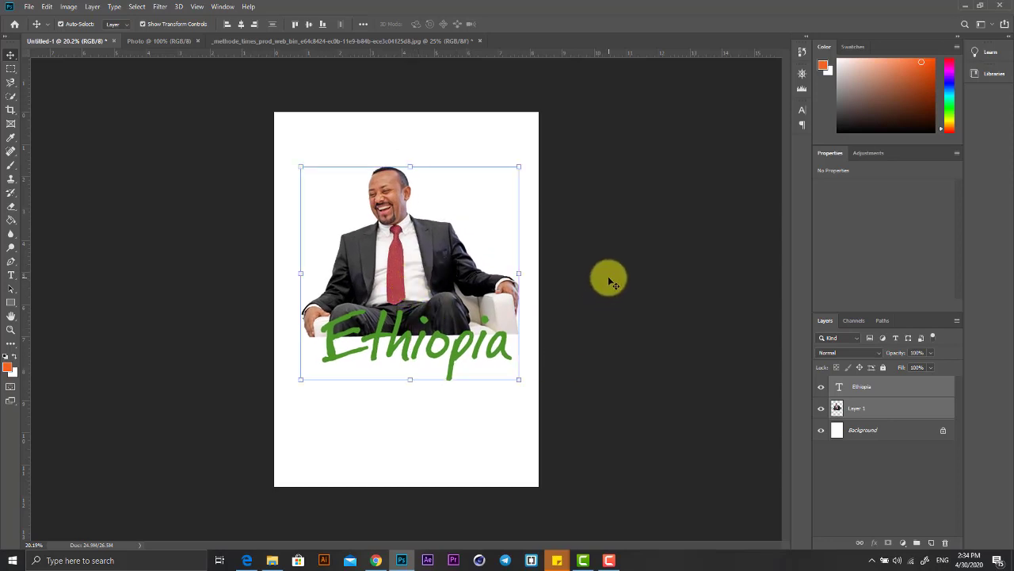
{"action": "left_click_drag", "start_coordinate": [385, 254], "coordinate": [391, 255]}
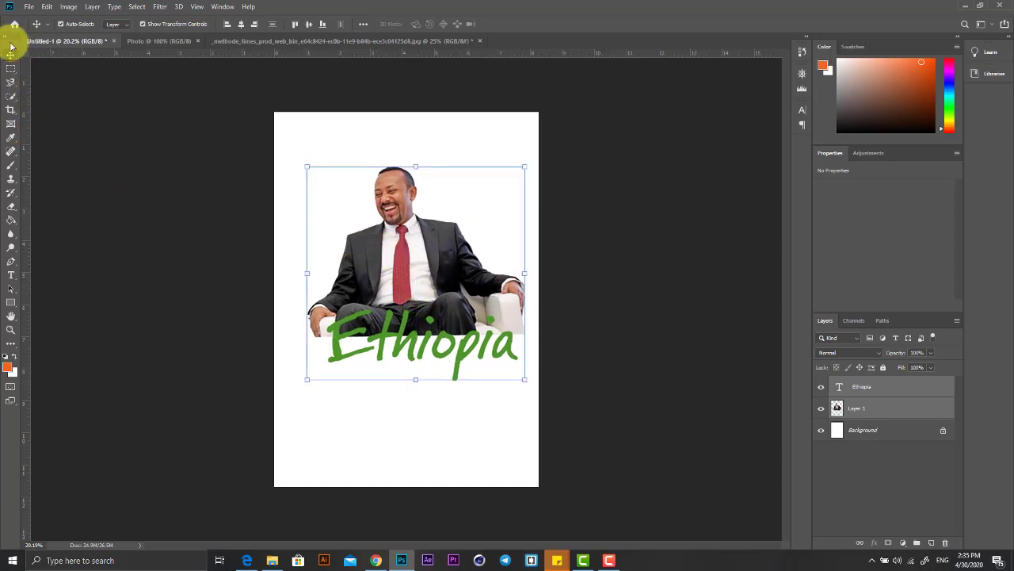
{"action": "left_click", "coordinate": [313, 43]}
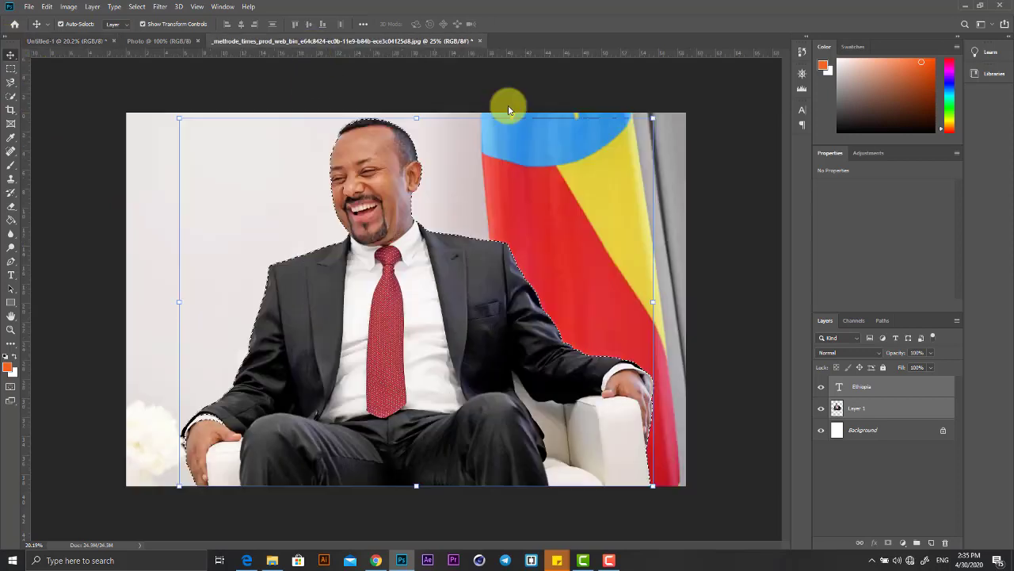
{"action": "left_click", "coordinate": [45, 43]}
{"action": "left_click_drag", "start_coordinate": [417, 280], "coordinate": [420, 255]}
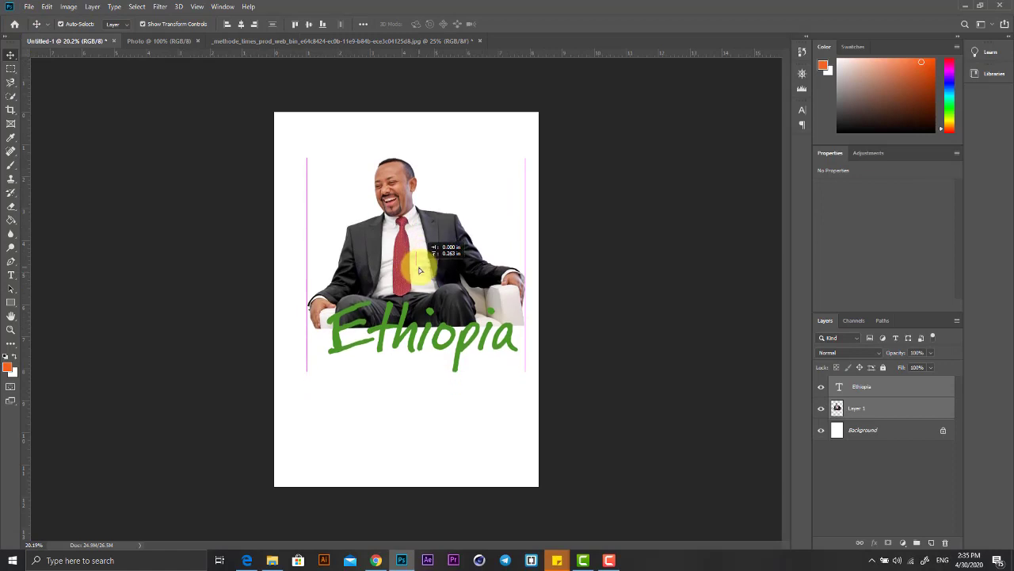
{"action": "left_click", "coordinate": [612, 314]}
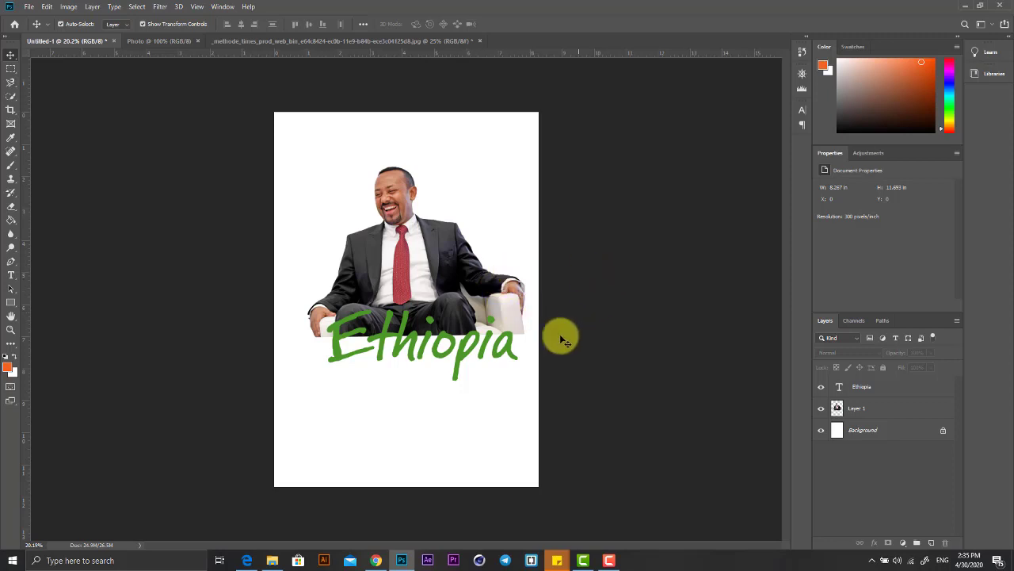
Select the photo layer and choose the plain Eraser Tool.
{"action": "left_click", "coordinate": [455, 269]}
{"action": "left_click", "coordinate": [11, 164]}
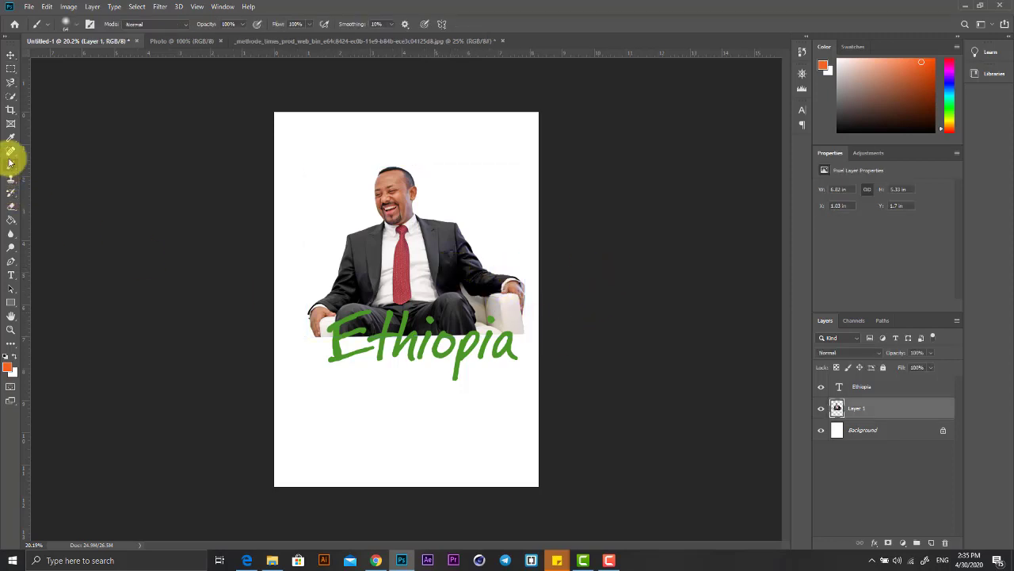
{"action": "left_click", "coordinate": [11, 208]}
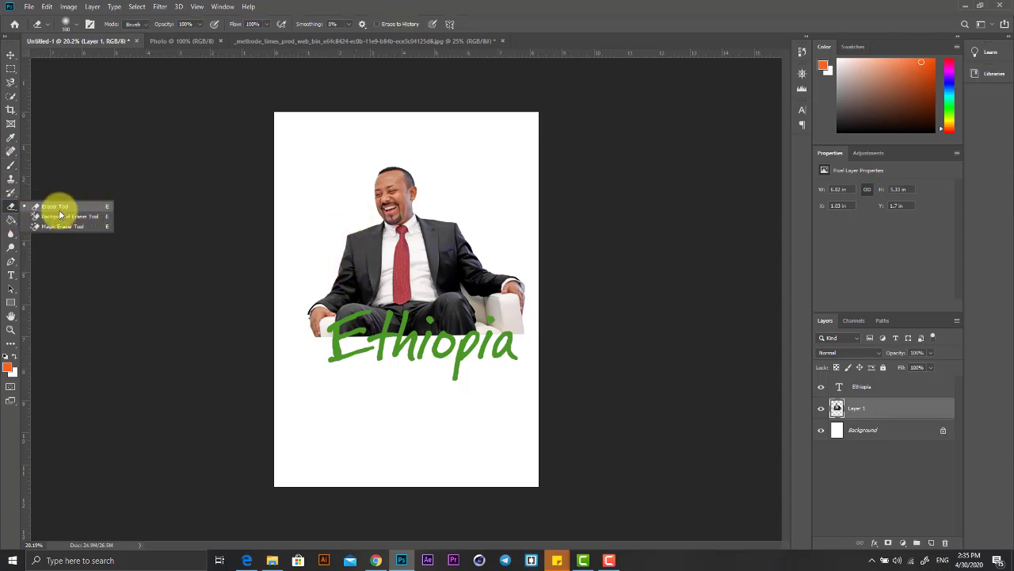
{"action": "left_click", "coordinate": [54, 206]}
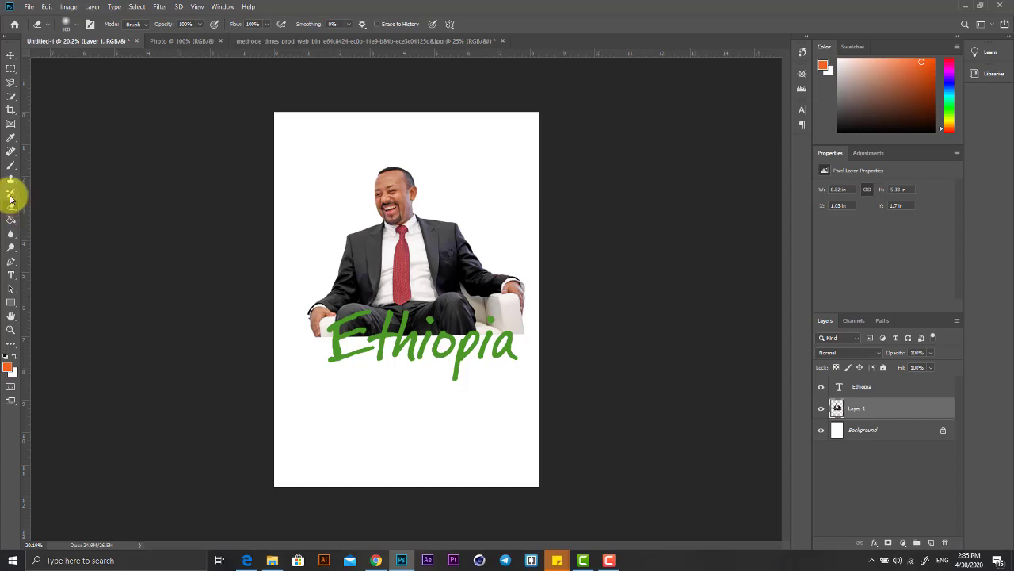
{"action": "right_click", "coordinate": [374, 219]}
{"action": "left_click", "coordinate": [384, 61]}
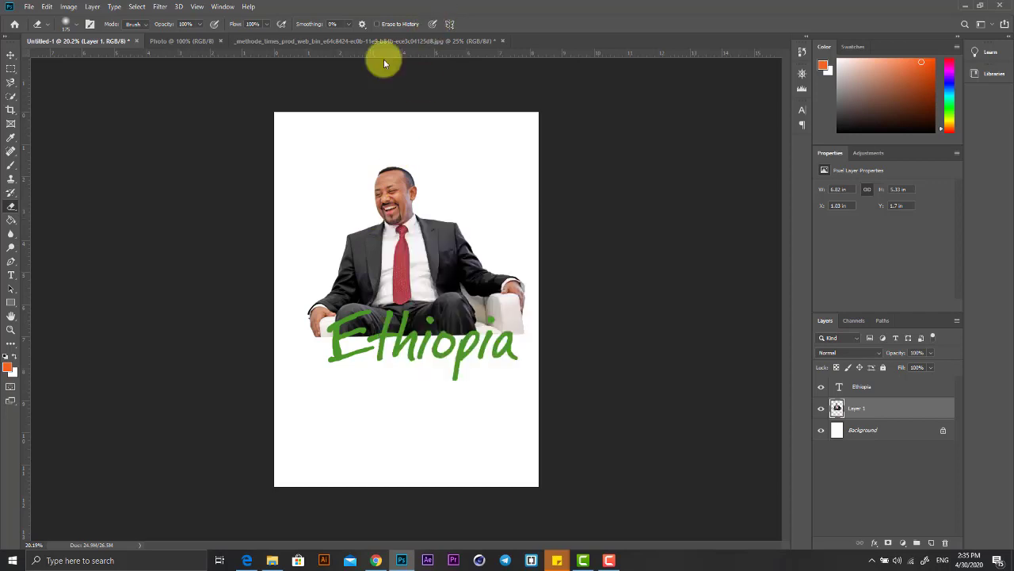
Set a soft 464 px eraser and erase along the photo's lower edge.
{"action": "left_click", "coordinate": [76, 28]}
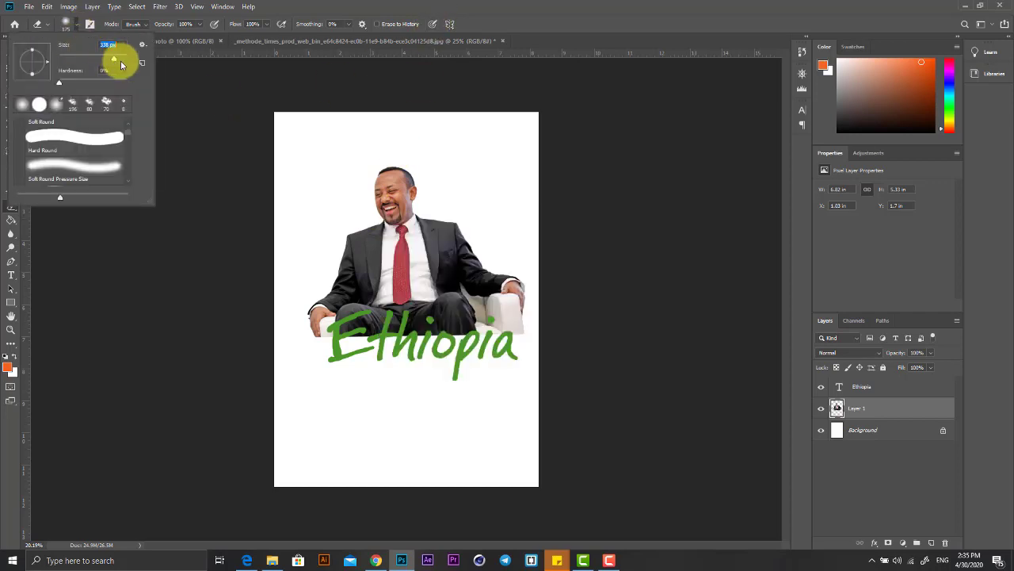
{"action": "left_click_drag", "start_coordinate": [120, 61], "coordinate": [117, 60]}
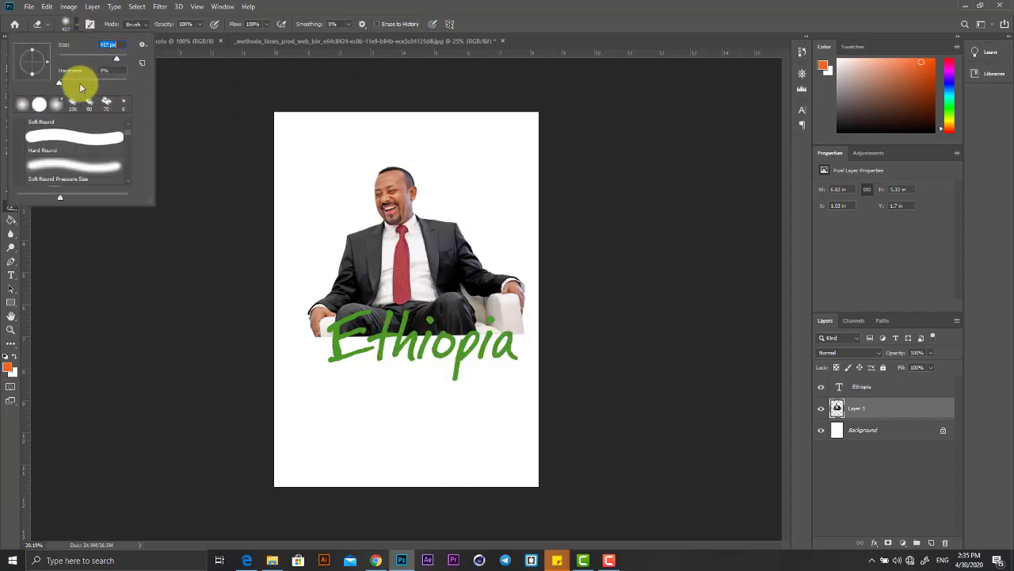
{"action": "mouse_move", "coordinate": [61, 82]}
{"action": "left_mouse_down"}
{"action": "mouse_move", "coordinate": [112, 82]}
{"action": "mouse_move", "coordinate": [28, 95]}
{"action": "left_mouse_up"}
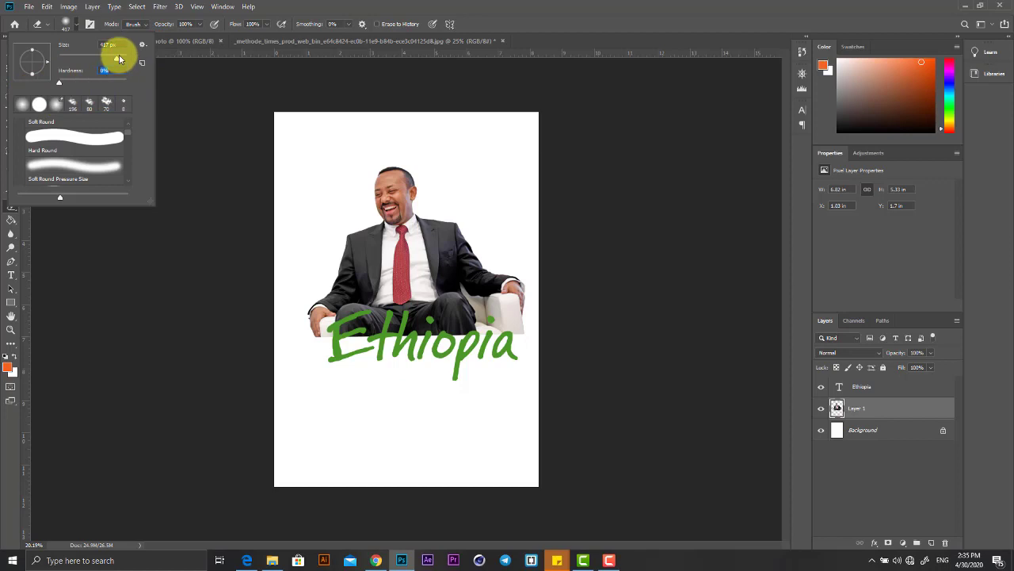
{"action": "left_click_drag", "start_coordinate": [119, 60], "coordinate": [122, 60]}
{"action": "left_click", "coordinate": [600, 241]}
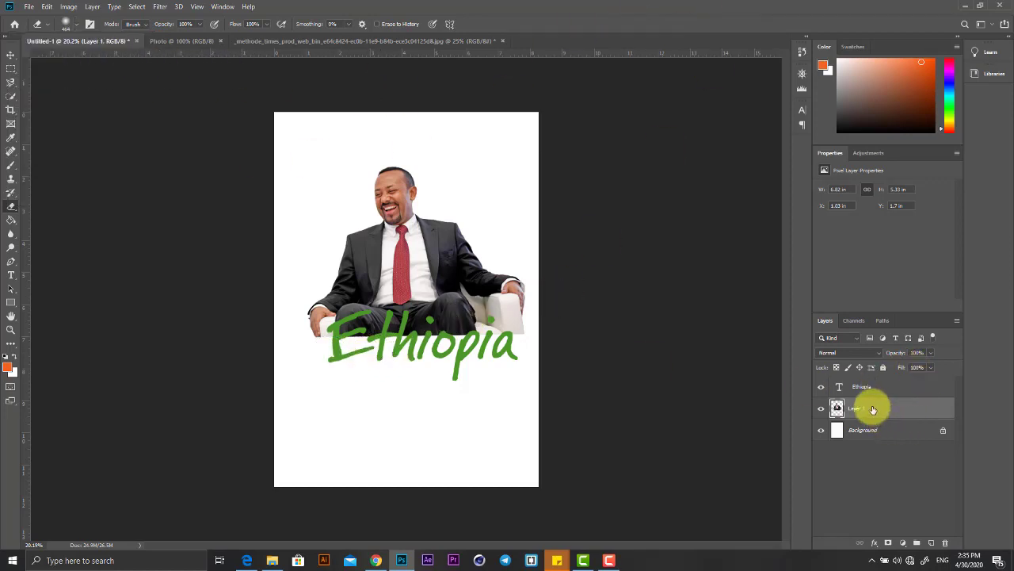
{"action": "mouse_move", "coordinate": [319, 356]}
{"action": "left_mouse_down"}
{"action": "mouse_move", "coordinate": [543, 343]}
{"action": "mouse_move", "coordinate": [296, 344]}
{"action": "mouse_move", "coordinate": [536, 351]}
{"action": "mouse_move", "coordinate": [344, 359]}
{"action": "mouse_move", "coordinate": [530, 356]}
{"action": "left_mouse_up"}
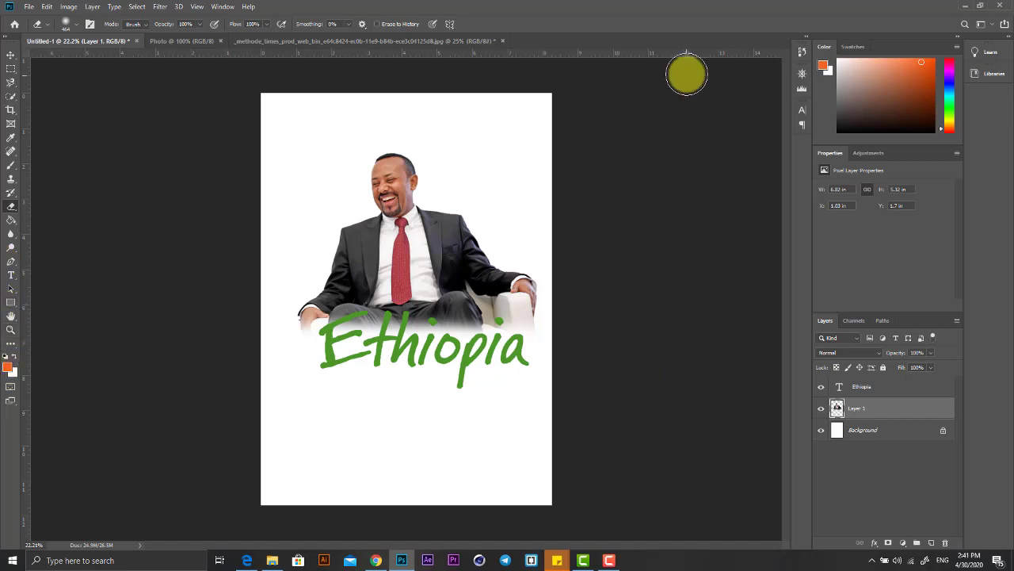
{"action": "left_click", "coordinate": [801, 76]}
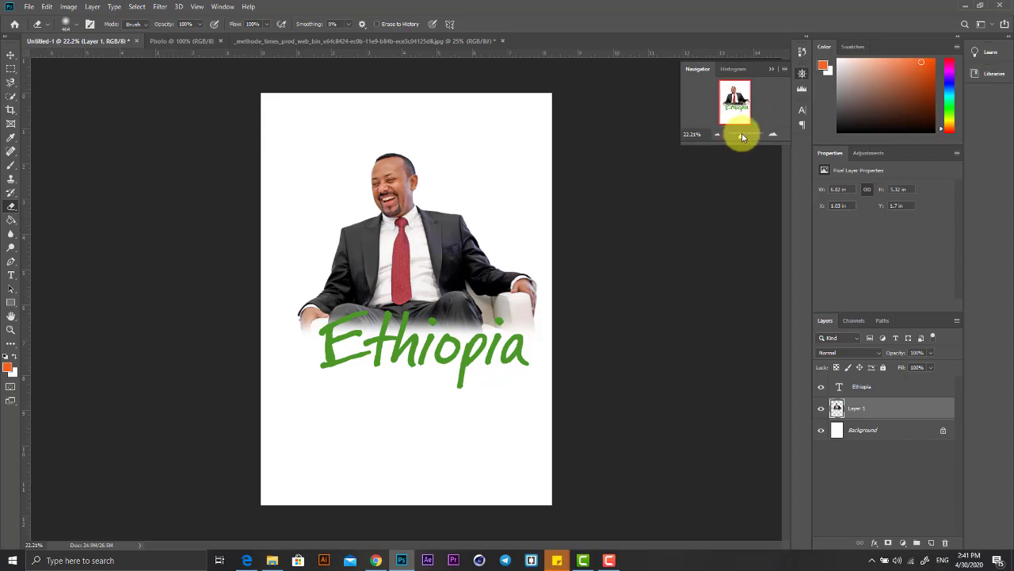
{"action": "left_click_drag", "start_coordinate": [737, 136], "coordinate": [741, 143]}
{"action": "left_click", "coordinate": [10, 329]}
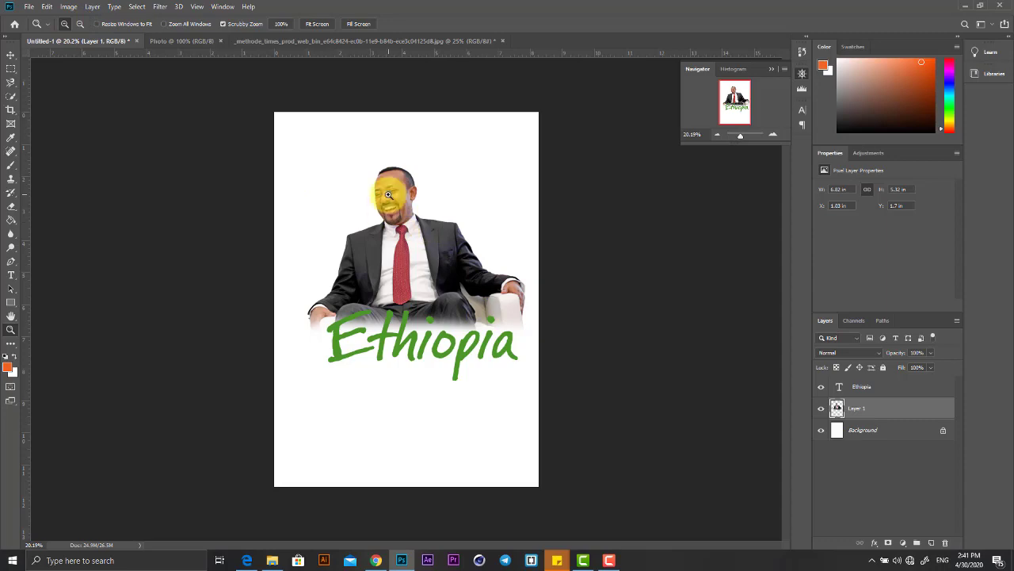
{"action": "mouse_move", "coordinate": [388, 195]}
{"action": "left_mouse_down"}
{"action": "mouse_move", "coordinate": [470, 205]}
{"action": "mouse_move", "coordinate": [399, 232]}
{"action": "left_mouse_up"}
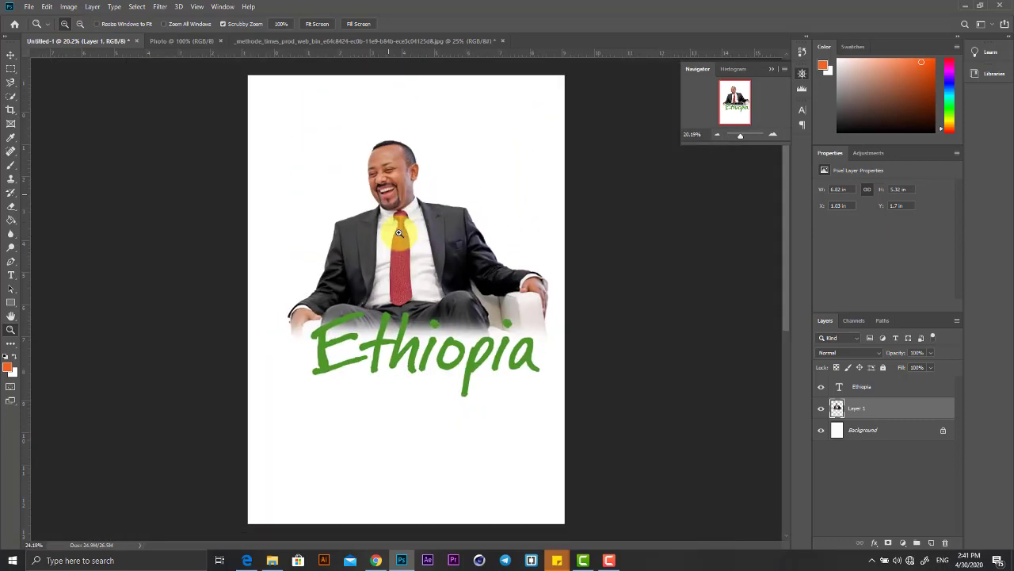
{"action": "left_click_drag", "start_coordinate": [399, 233], "coordinate": [396, 233]}
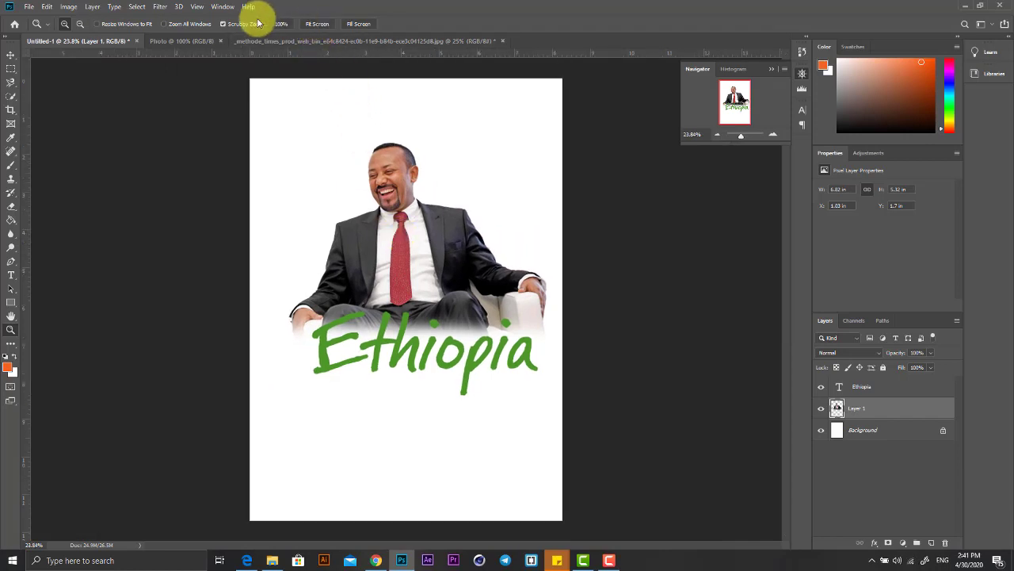
{"action": "left_click", "coordinate": [315, 24]}
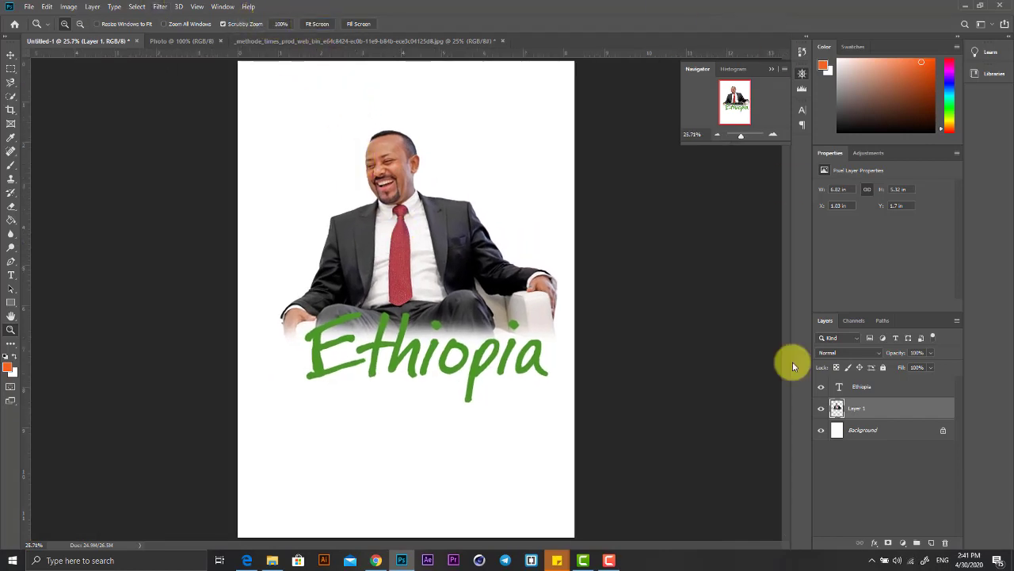
{"action": "left_click", "coordinate": [356, 25]}
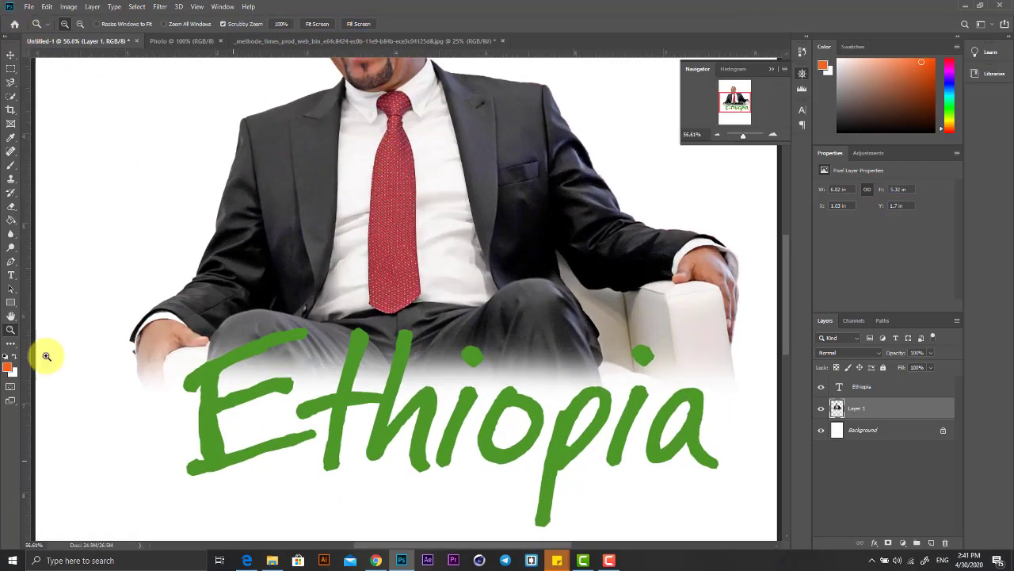
{"action": "left_click", "coordinate": [314, 24]}
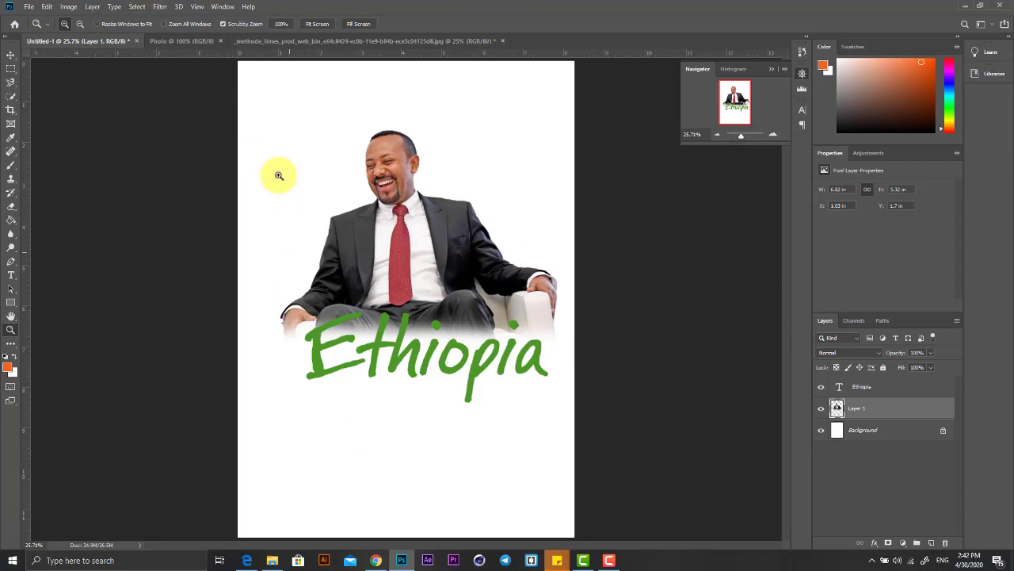
Start Save As and browse the Pictures folder and file format options.
{"action": "left_click", "coordinate": [30, 9]}
{"action": "left_click", "coordinate": [73, 125]}
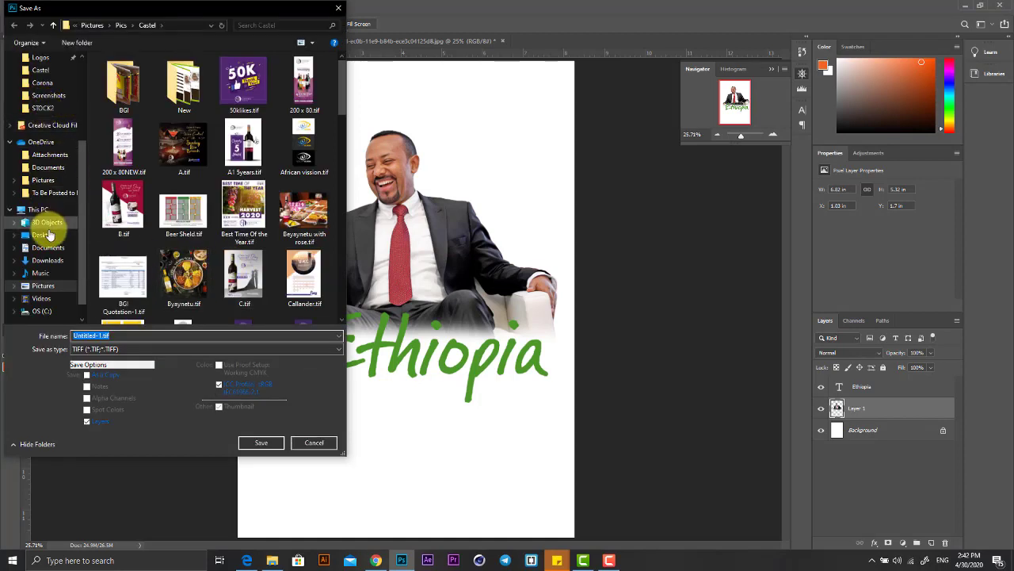
{"action": "left_click", "coordinate": [46, 287]}
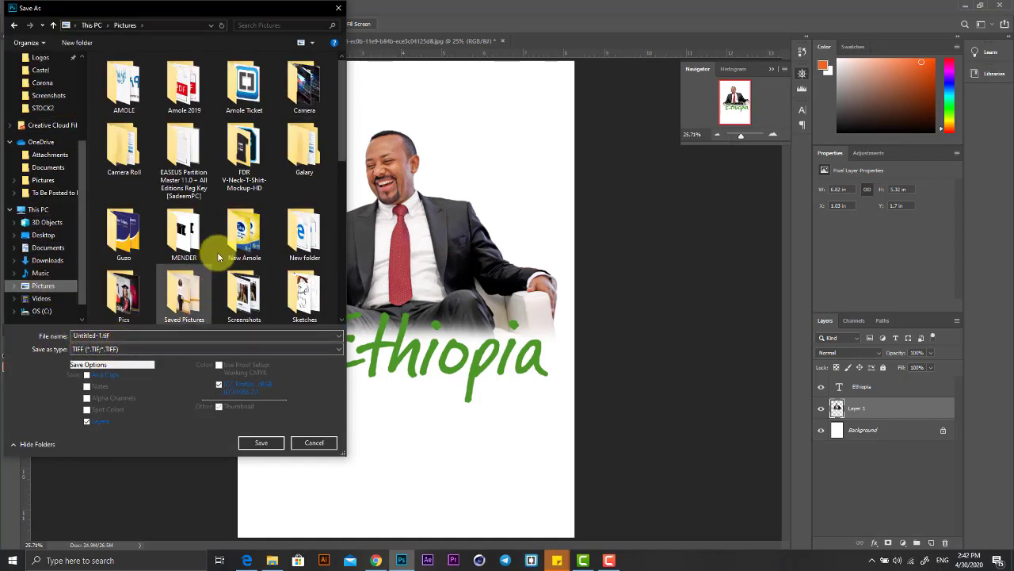
{"action": "double_click", "coordinate": [237, 238]}
{"action": "key", "text": "alt+Left"}
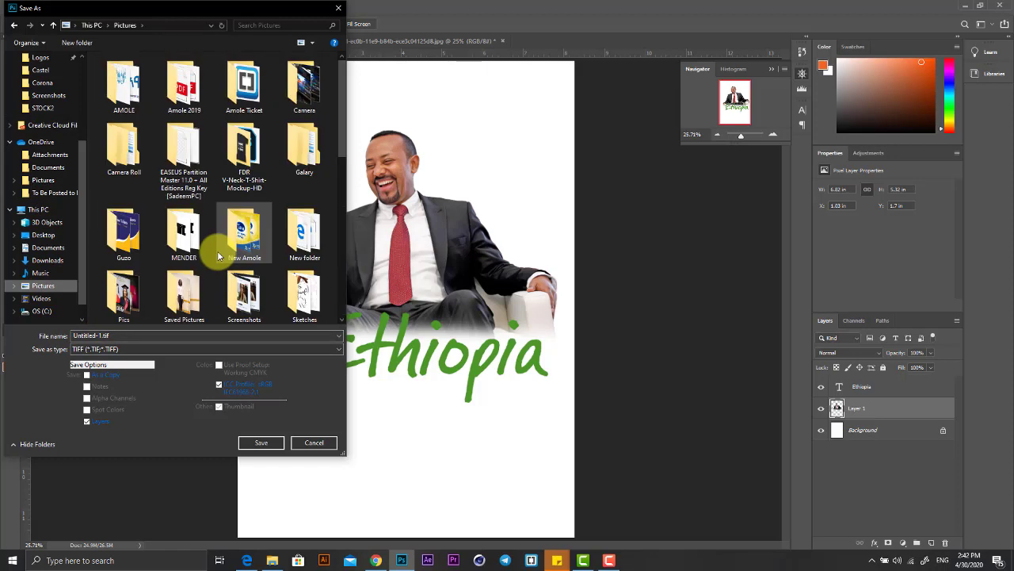
{"action": "scroll", "coordinate": [217, 250], "scroll_direction": "down", "scroll_amount": 5}
{"action": "scroll", "coordinate": [218, 250], "scroll_direction": "up", "scroll_amount": 5}
{"action": "scroll", "coordinate": [217, 250], "scroll_direction": "down", "scroll_amount": 5}
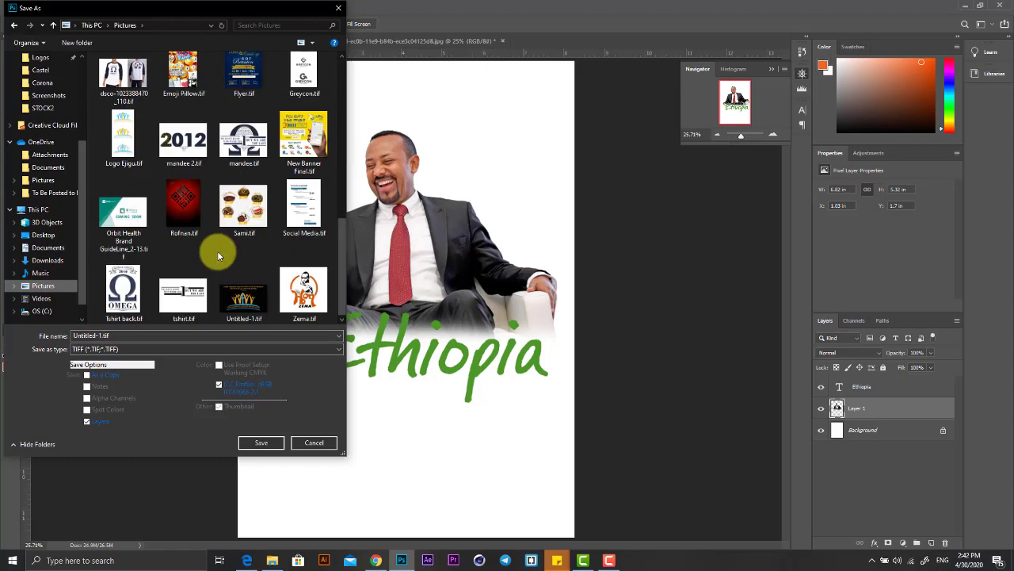
{"action": "scroll", "coordinate": [220, 255], "scroll_direction": "up", "scroll_amount": 5}
{"action": "left_click", "coordinate": [107, 349]}
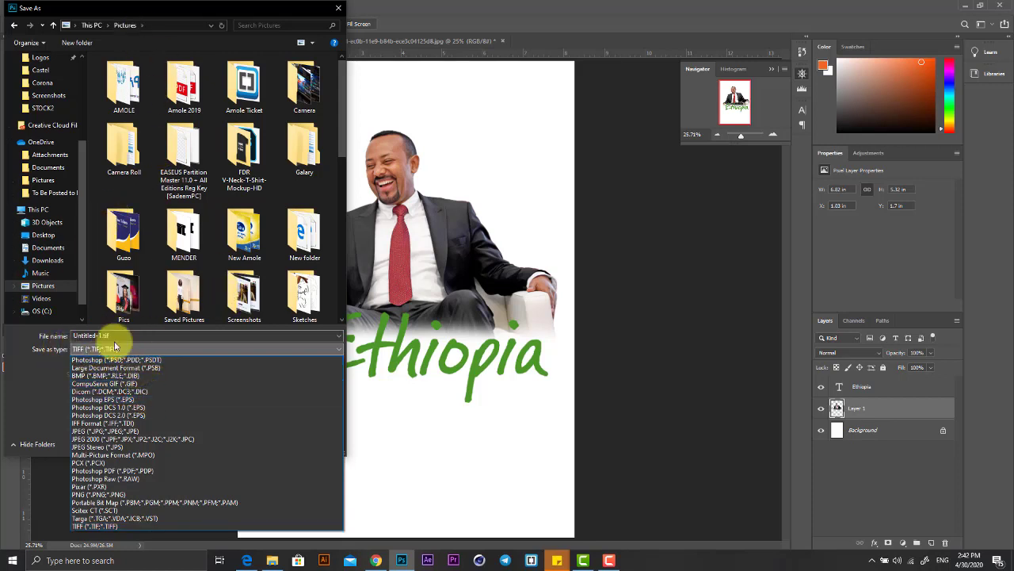
{"action": "left_click", "coordinate": [86, 203]}
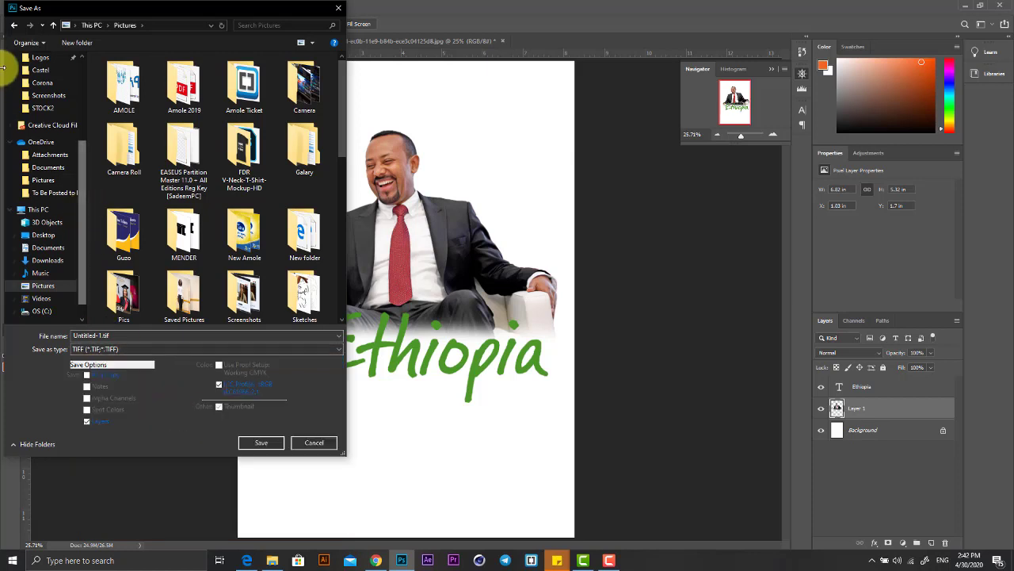
{"action": "scroll", "coordinate": [31, 159], "scroll_direction": "up", "scroll_amount": 4}
Save to the Desktop as Photoshop PSD named 'First try', accepting Maximize Compatibility.
{"action": "left_click", "coordinate": [43, 79]}
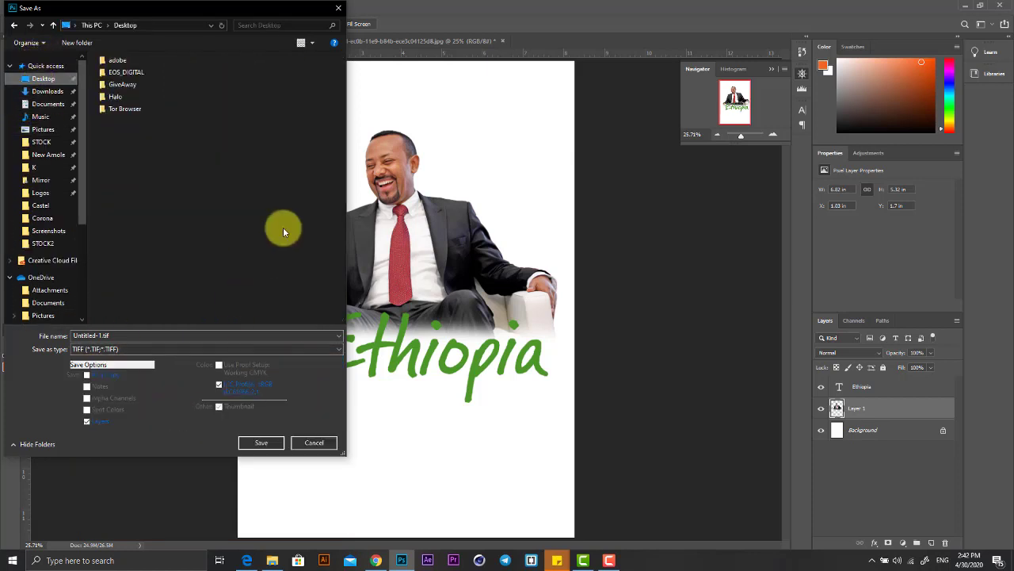
{"action": "left_click", "coordinate": [113, 346]}
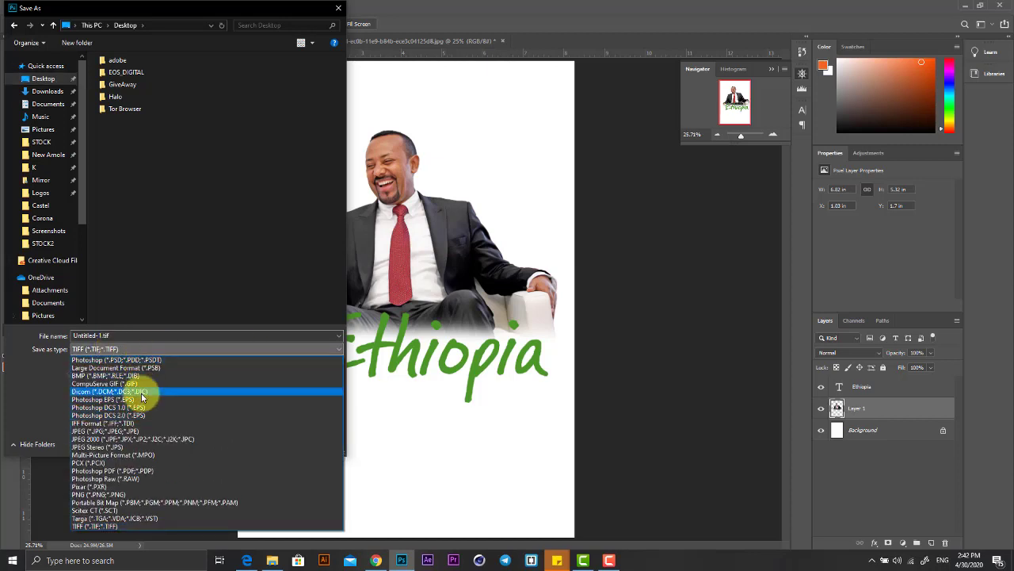
{"action": "left_click", "coordinate": [119, 431]}
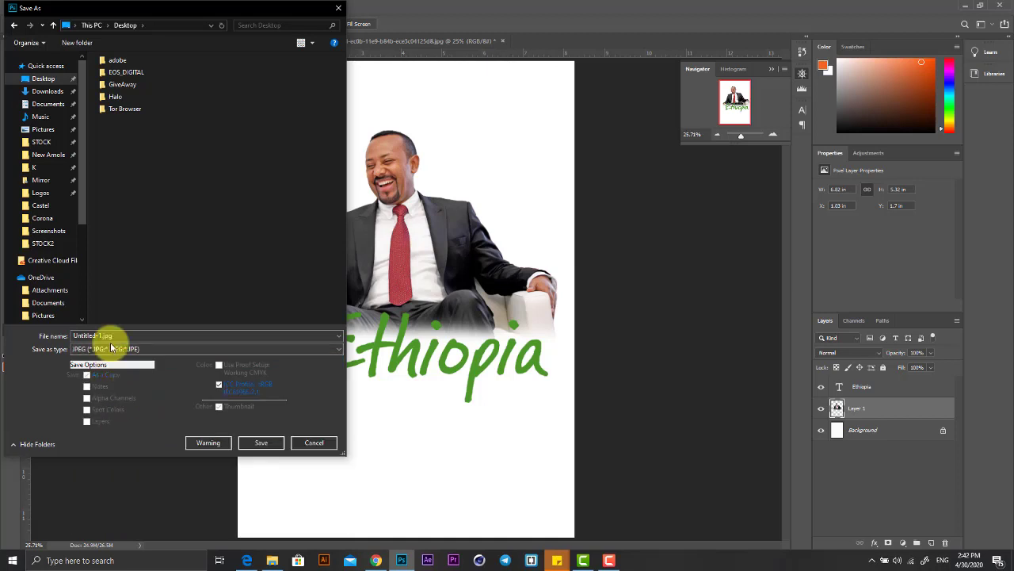
{"action": "left_click", "coordinate": [113, 347]}
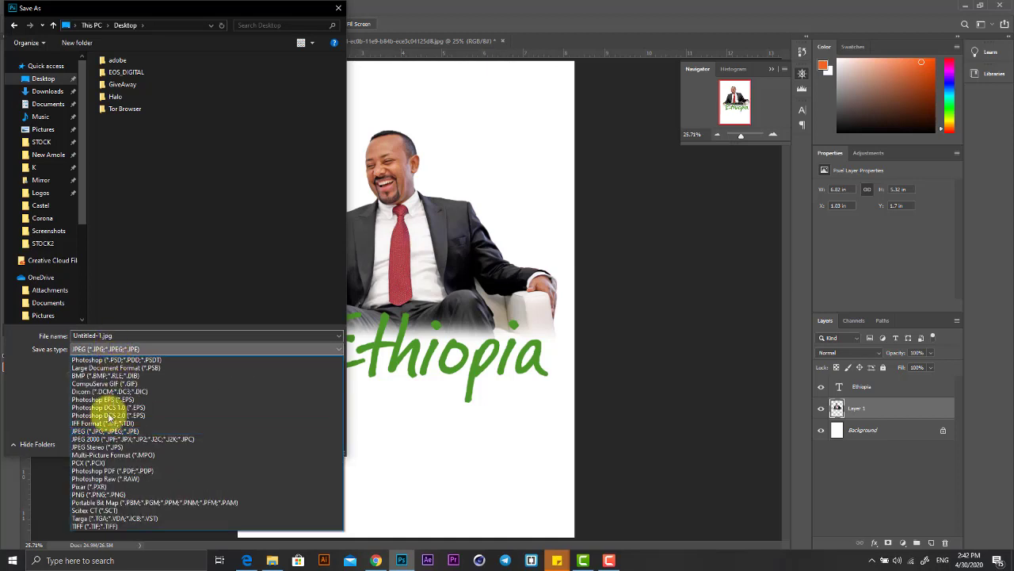
{"action": "left_click", "coordinate": [123, 360]}
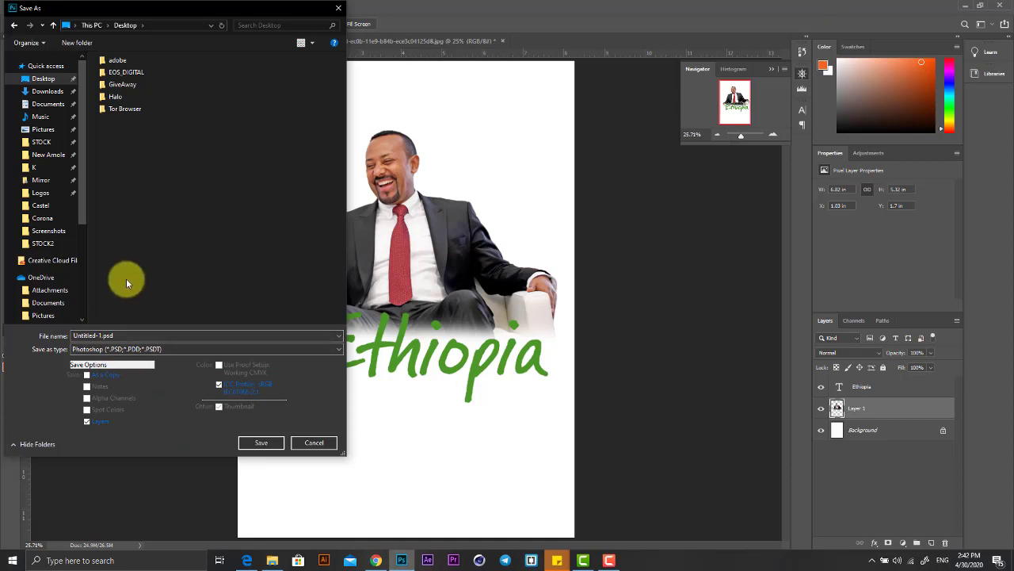
{"action": "left_click", "coordinate": [99, 348]}
{"action": "left_click", "coordinate": [111, 360]}
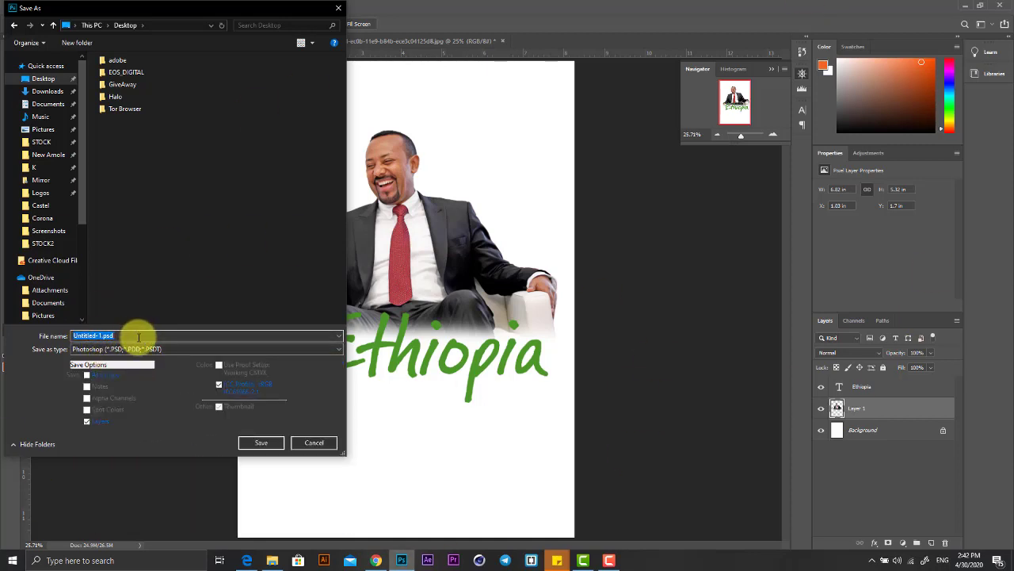
{"action": "type", "text": "First try"}
{"action": "key", "text": "Return"}
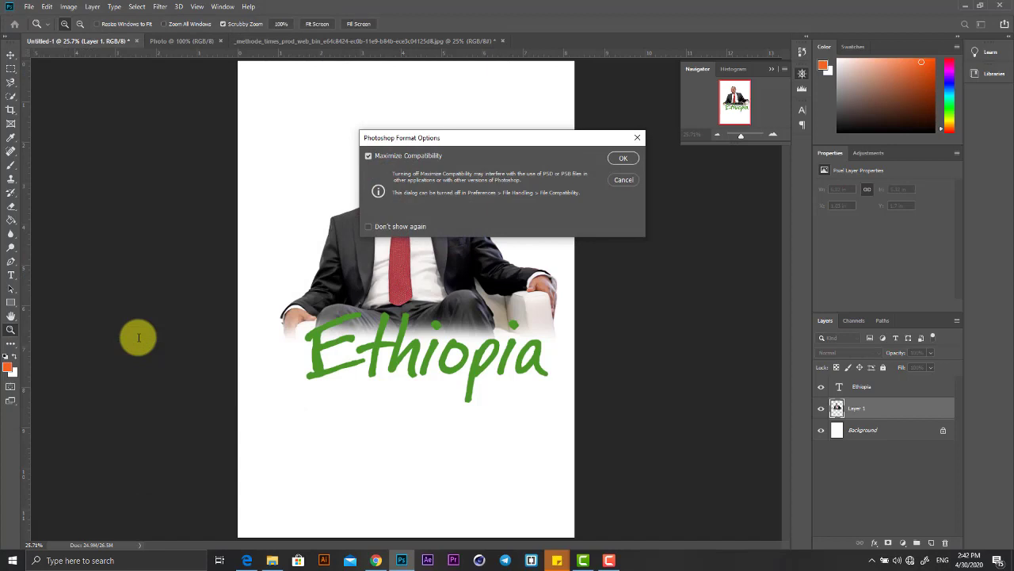
{"action": "key", "text": "Return"}
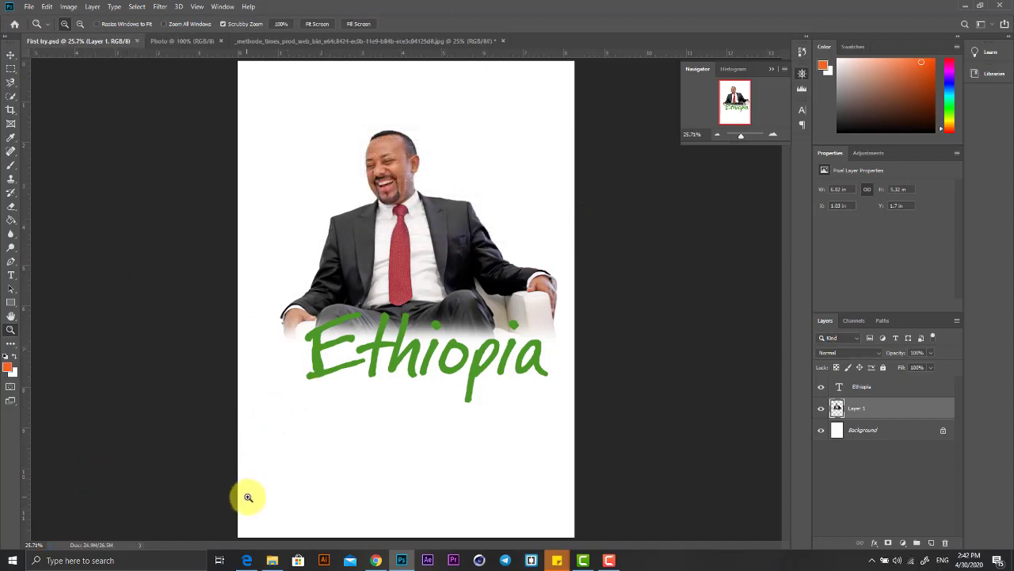
{"action": "left_click", "coordinate": [272, 560]}
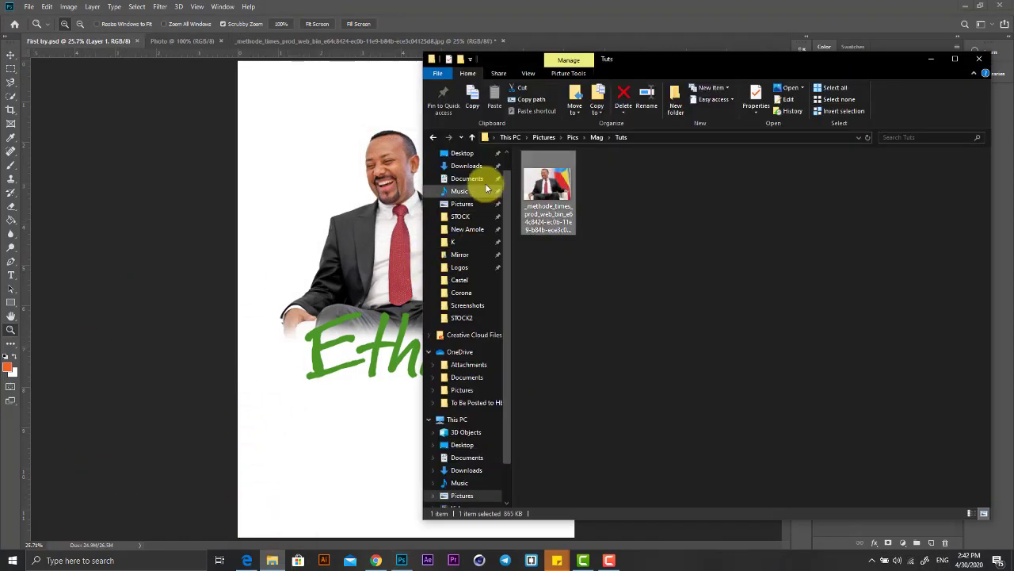
{"action": "left_click", "coordinate": [463, 153]}
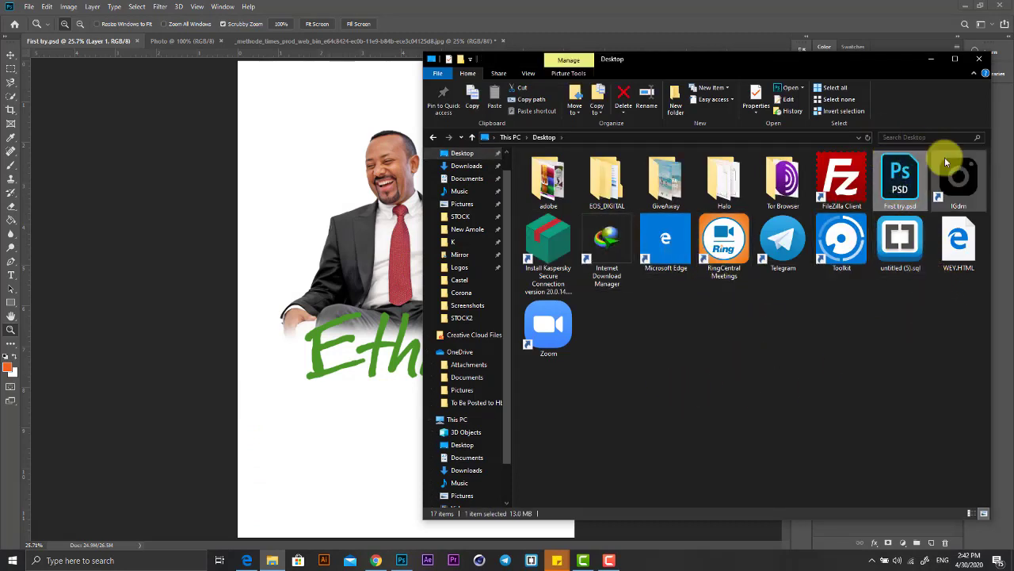
{"action": "mouse_move", "coordinate": [900, 179]}
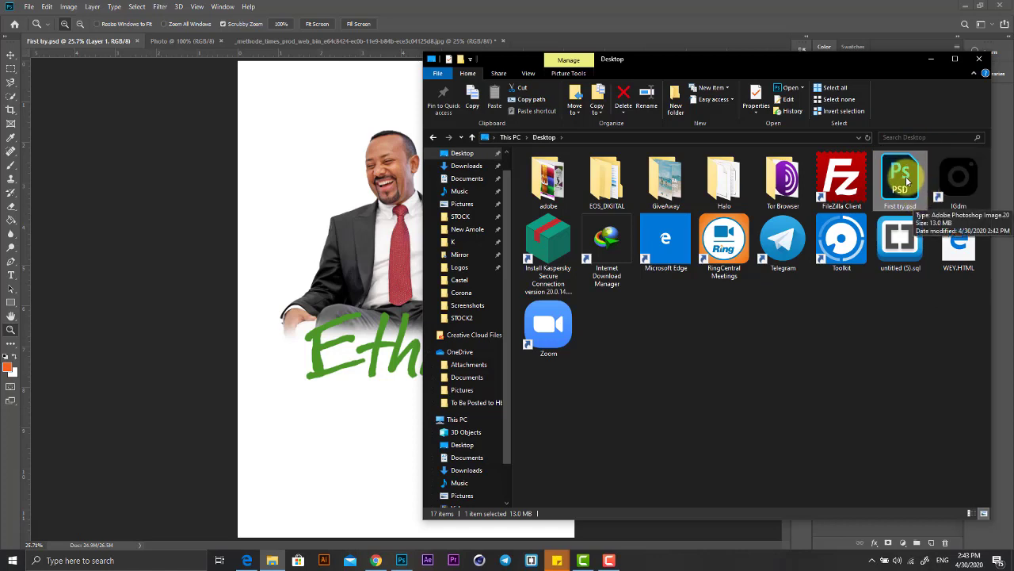
{"action": "left_click", "coordinate": [64, 41]}
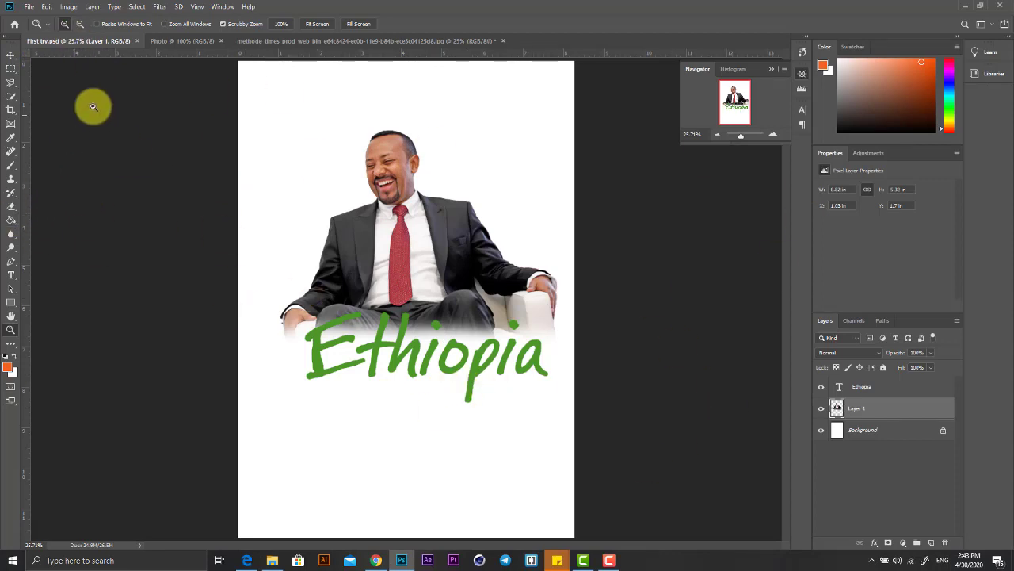
Save a JPEG copy named First try.jpg on the Desktop at Quality 12 Maximum.
{"action": "left_click", "coordinate": [27, 7]}
{"action": "left_click", "coordinate": [86, 127]}
{"action": "left_click", "coordinate": [120, 349]}
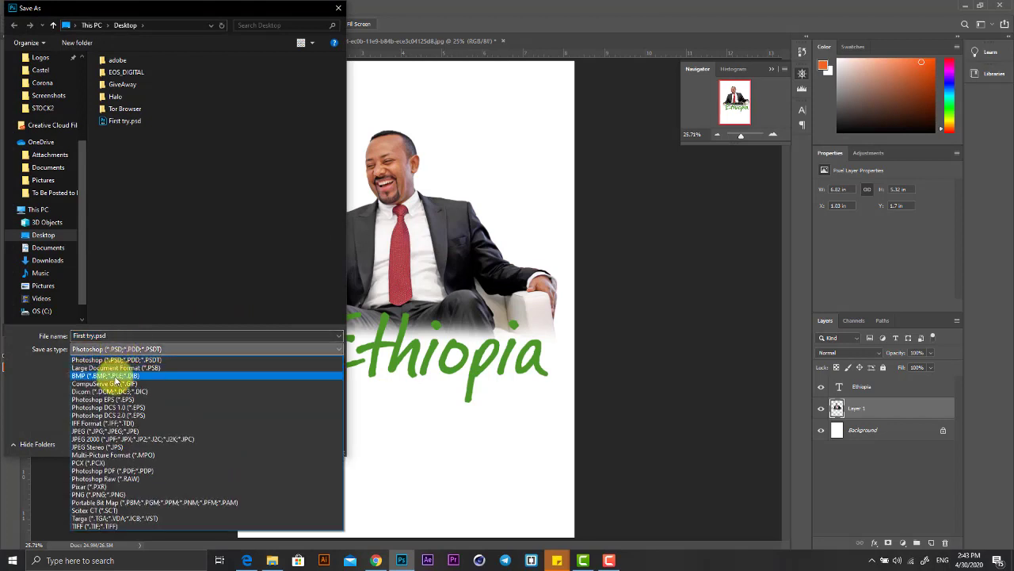
{"action": "left_click", "coordinate": [116, 432]}
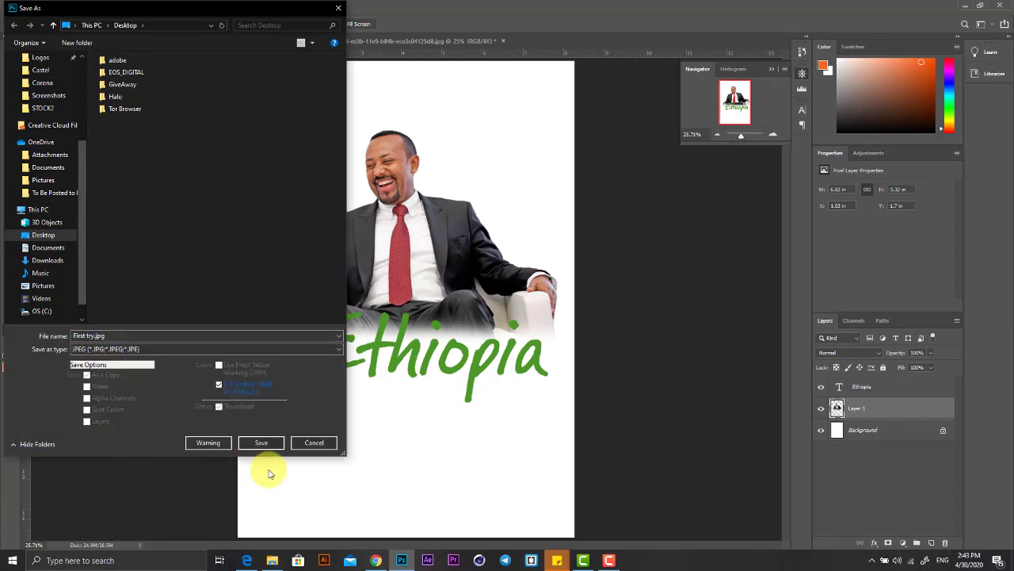
{"action": "left_click", "coordinate": [191, 349]}
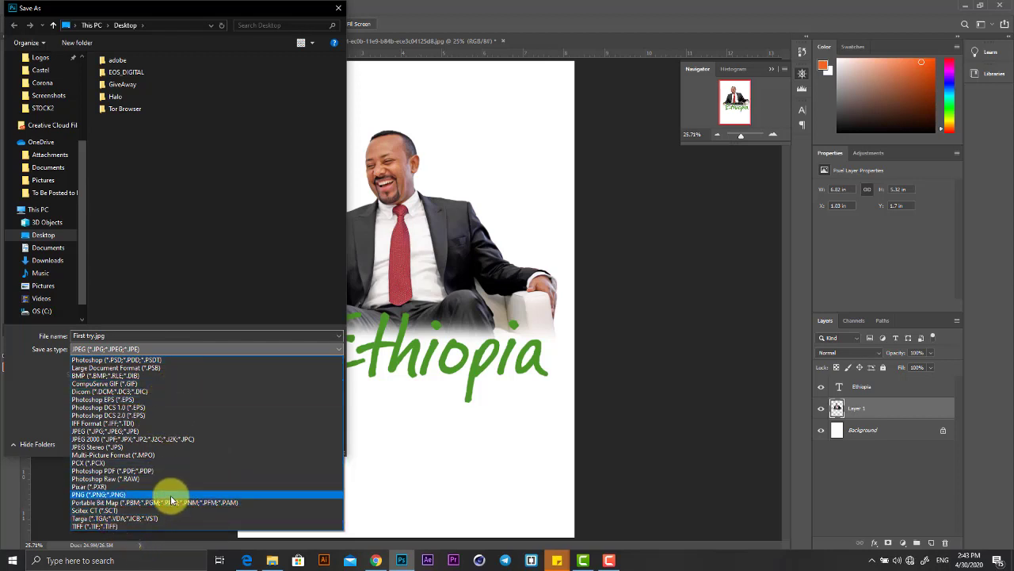
{"action": "left_click", "coordinate": [203, 275]}
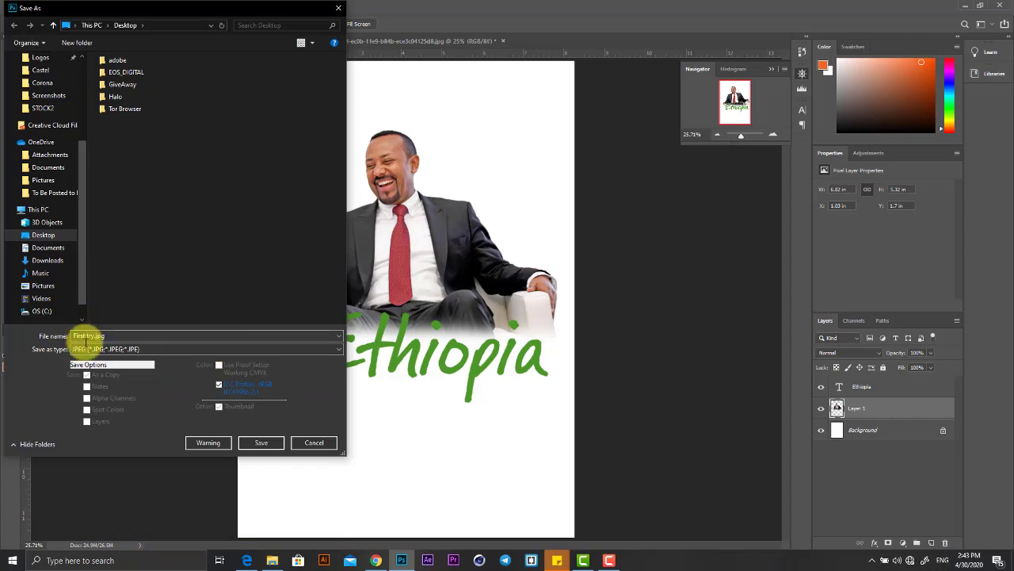
{"action": "left_click", "coordinate": [262, 444]}
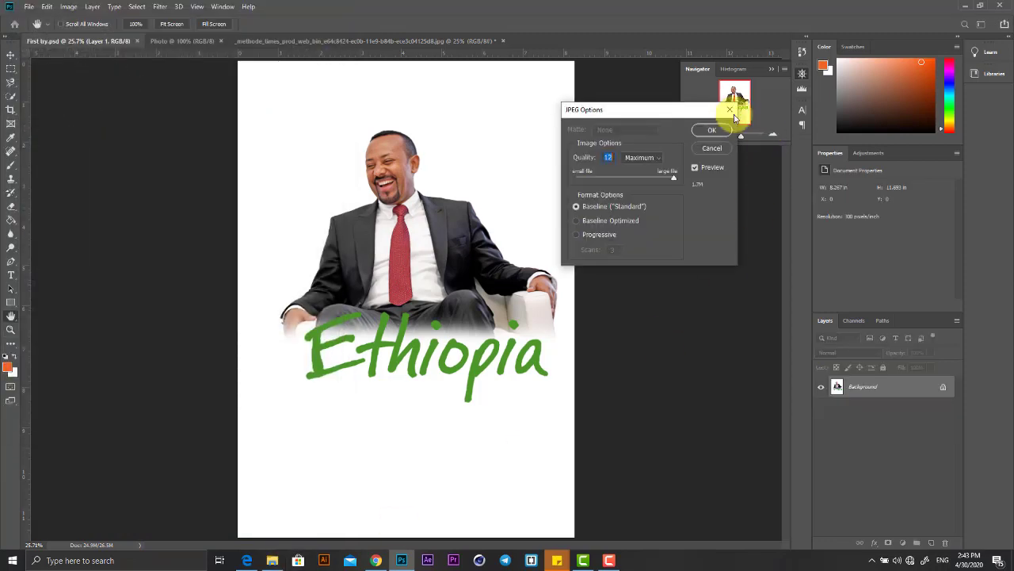
{"action": "left_click", "coordinate": [710, 137]}
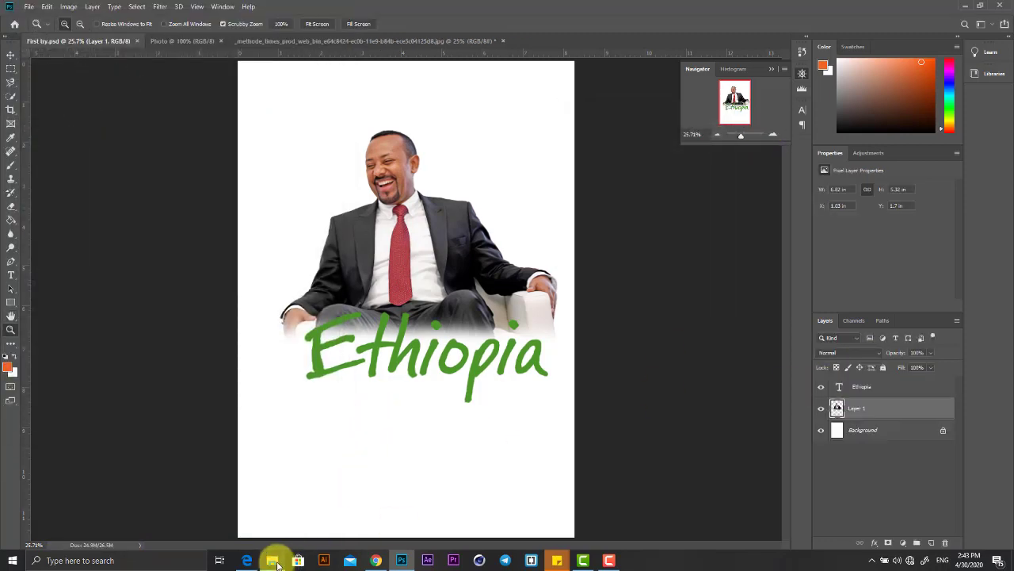
Open First try.jpg from the Desktop in File Explorer to view the poster.
{"action": "left_click", "coordinate": [273, 561]}
{"action": "left_click", "coordinate": [795, 334]}
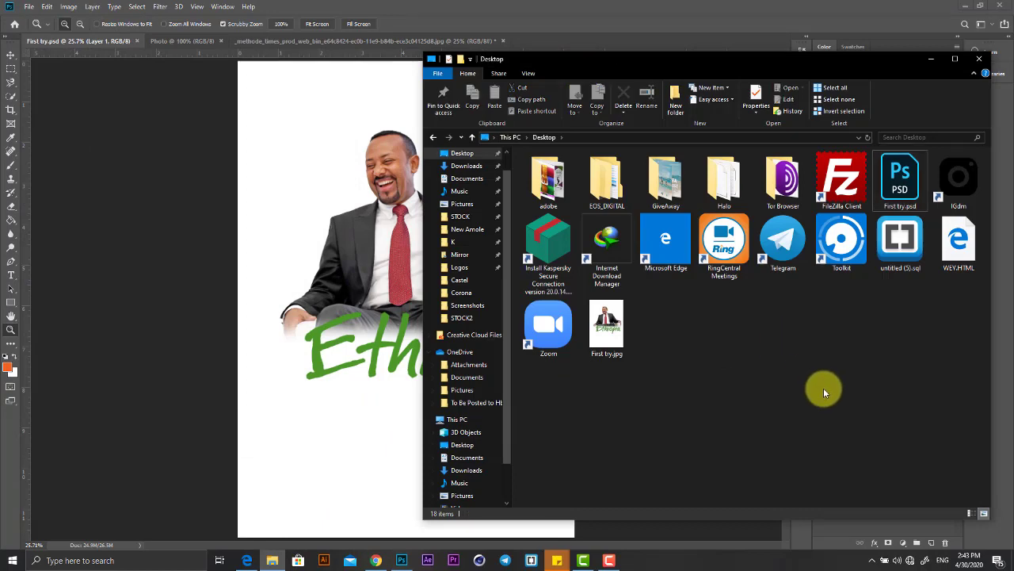
{"action": "double_click", "coordinate": [607, 328]}
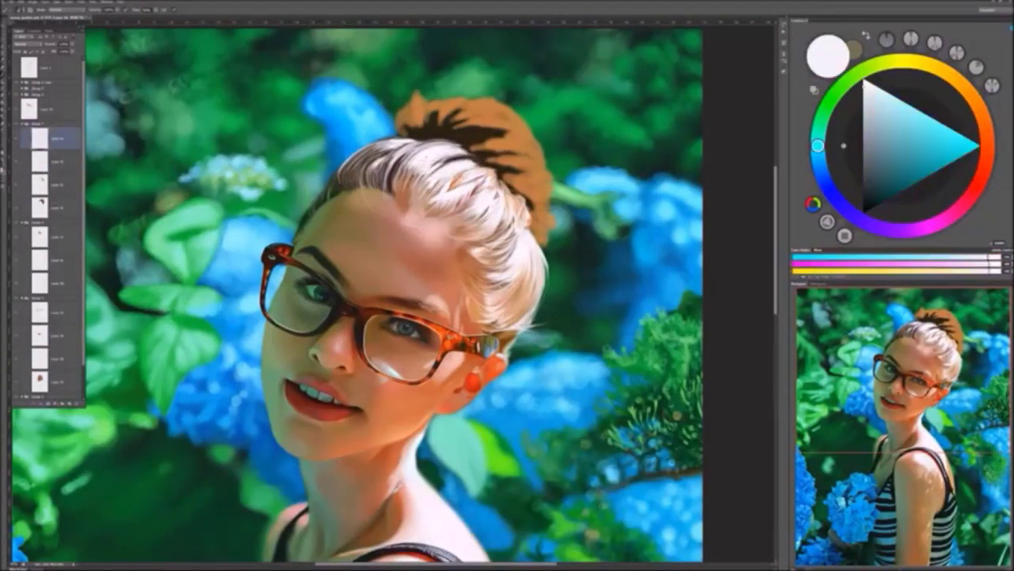
{"action": "key", "text": "F5"}
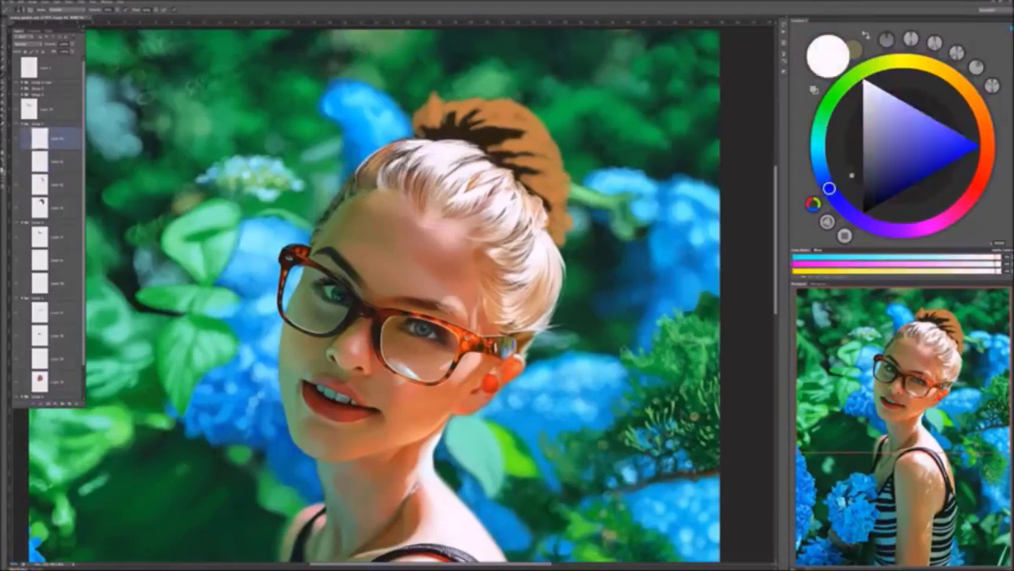